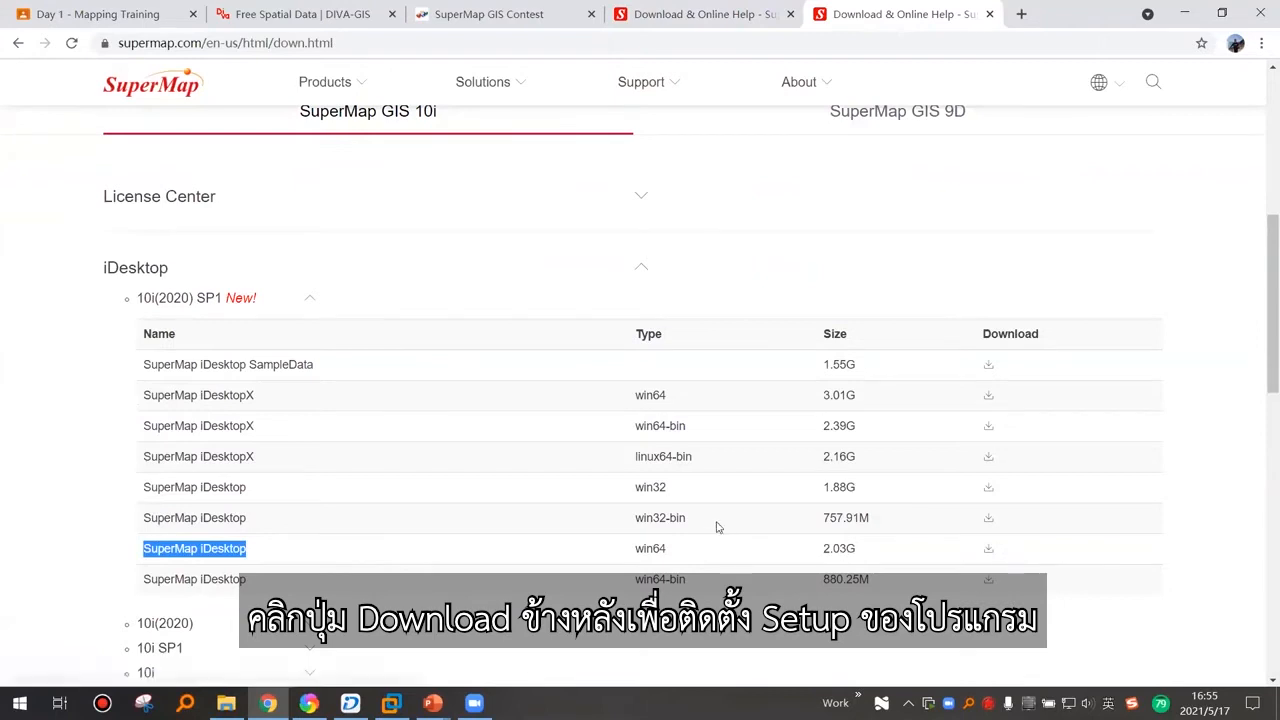
# - Switch to the PowerPoint training presentation and display slide 16 on running Setup.exe as administrator
pyautogui.moveTo(432, 703)
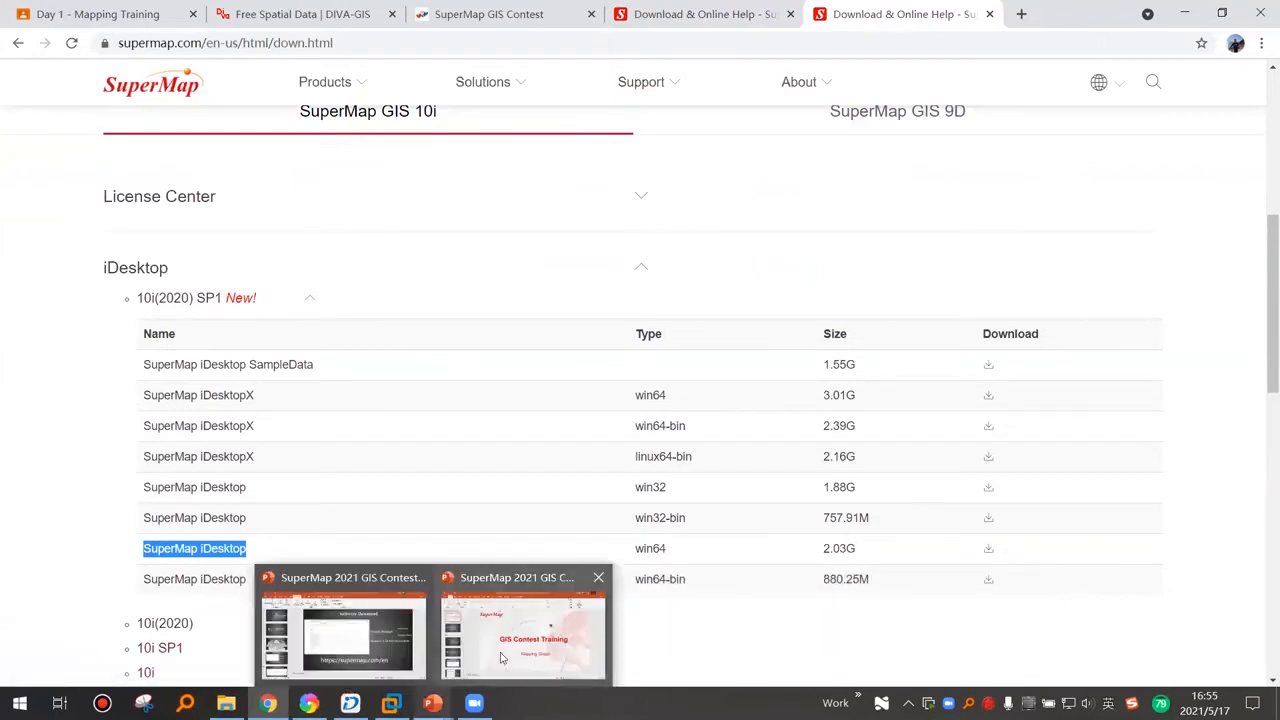
pyautogui.click(365, 641)
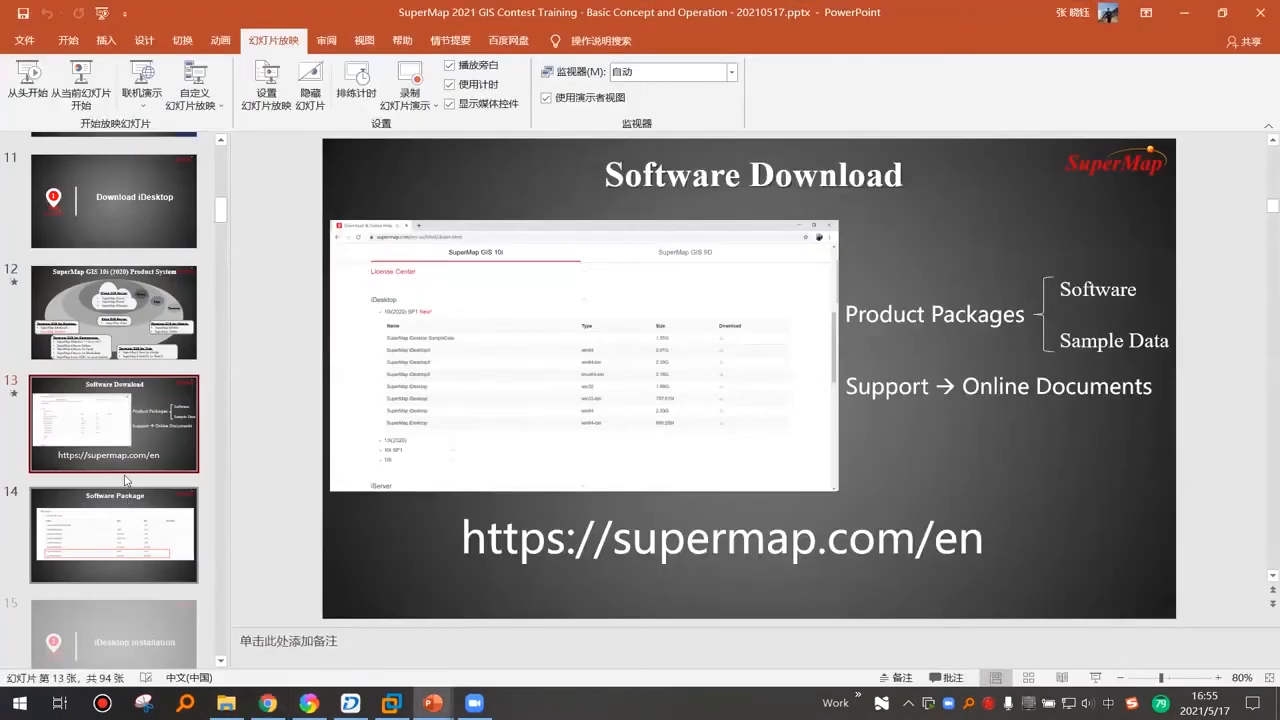
pyautogui.click(136, 500)
pyautogui.scroll(-1, 137, 490)
pyautogui.click(134, 471)
pyautogui.click(160, 545)
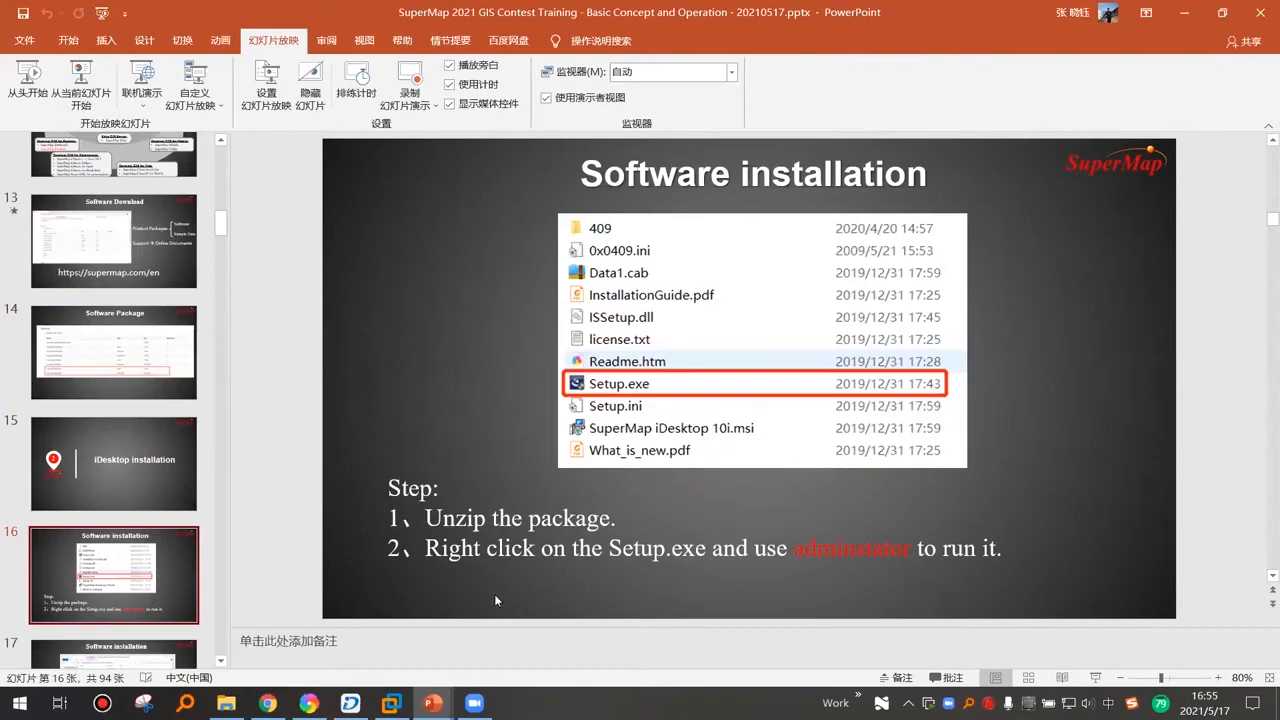
# - Switch to the Windows 10 x64 virtual machine in full screen and open the extracted supermap-idesktop-10.1.2 installer folder
pyautogui.click(401, 691)
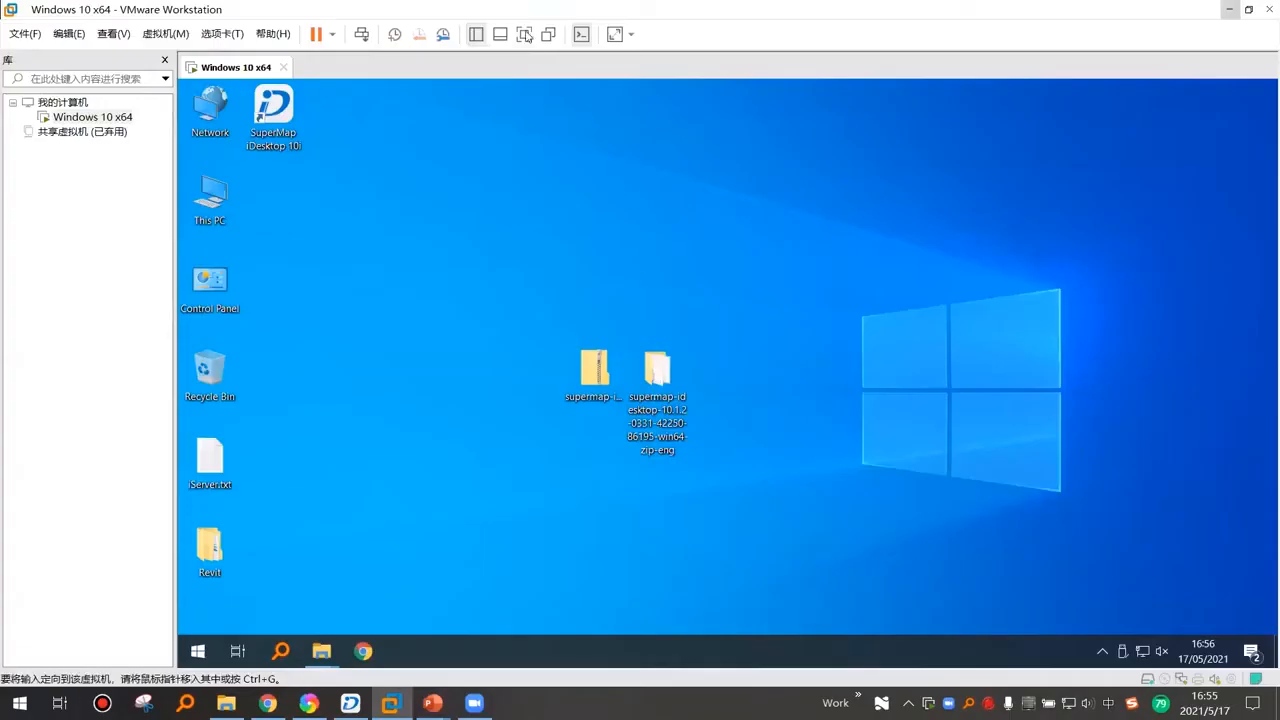
pyautogui.click(616, 35)
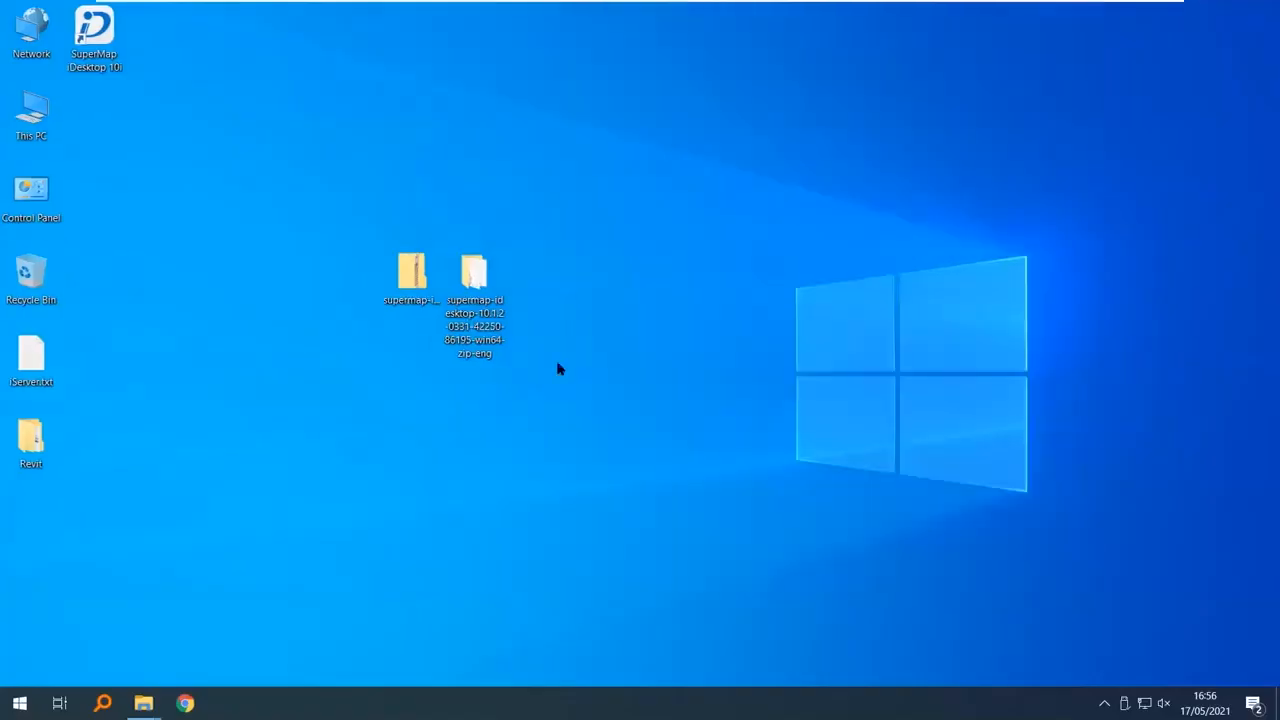
pyautogui.doubleClick(474, 300)
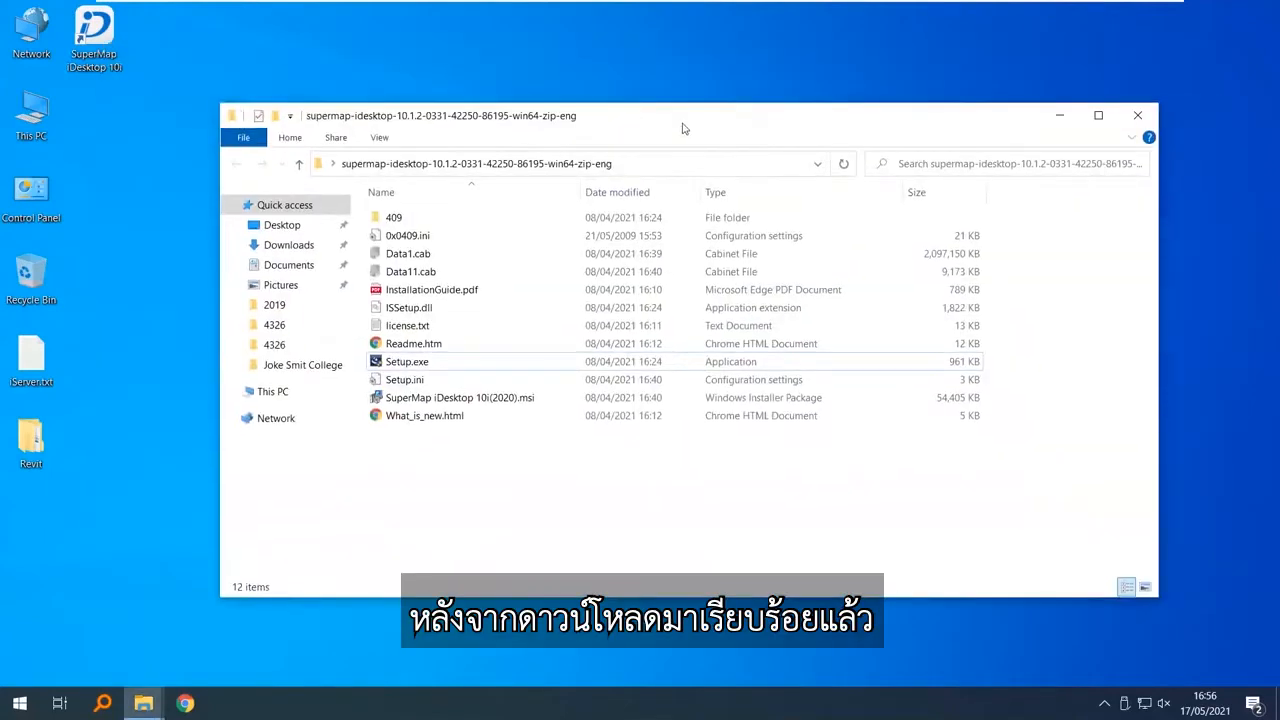
# - Show the Run as administrator option for Setup.exe and dismiss it without launching the installer
pyautogui.click(391, 363)
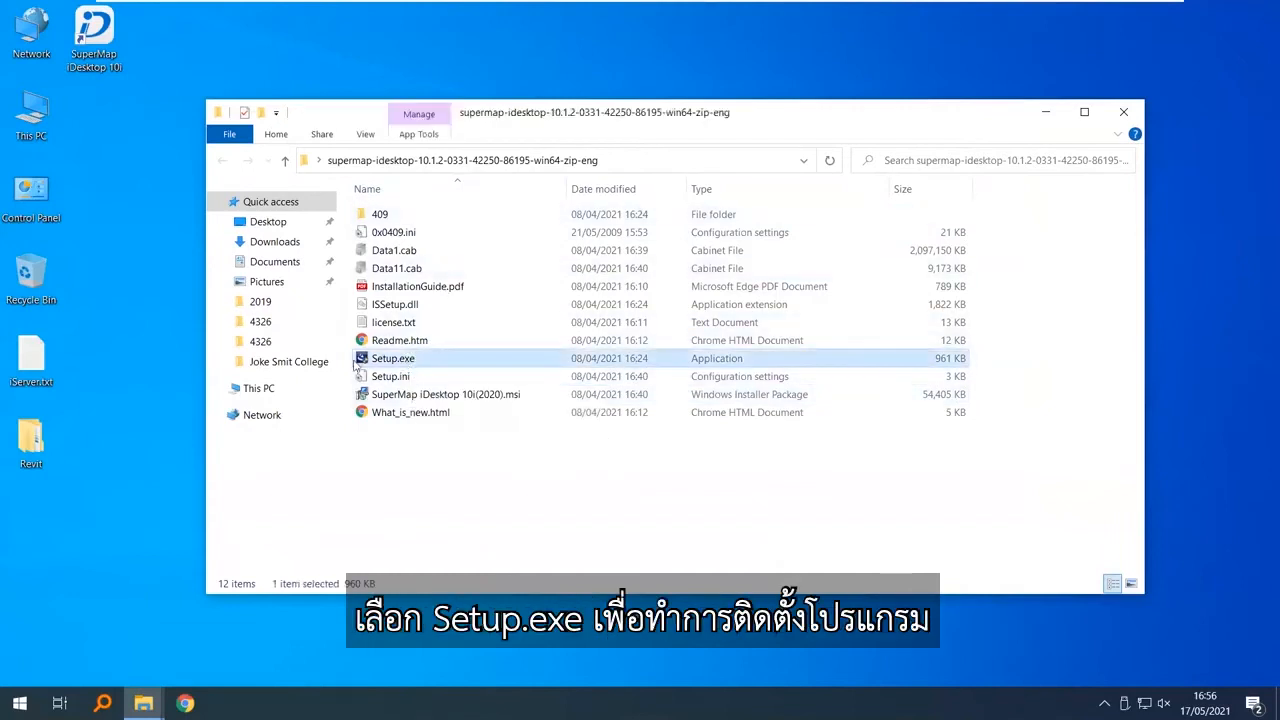
pyautogui.rightClick(418, 360)
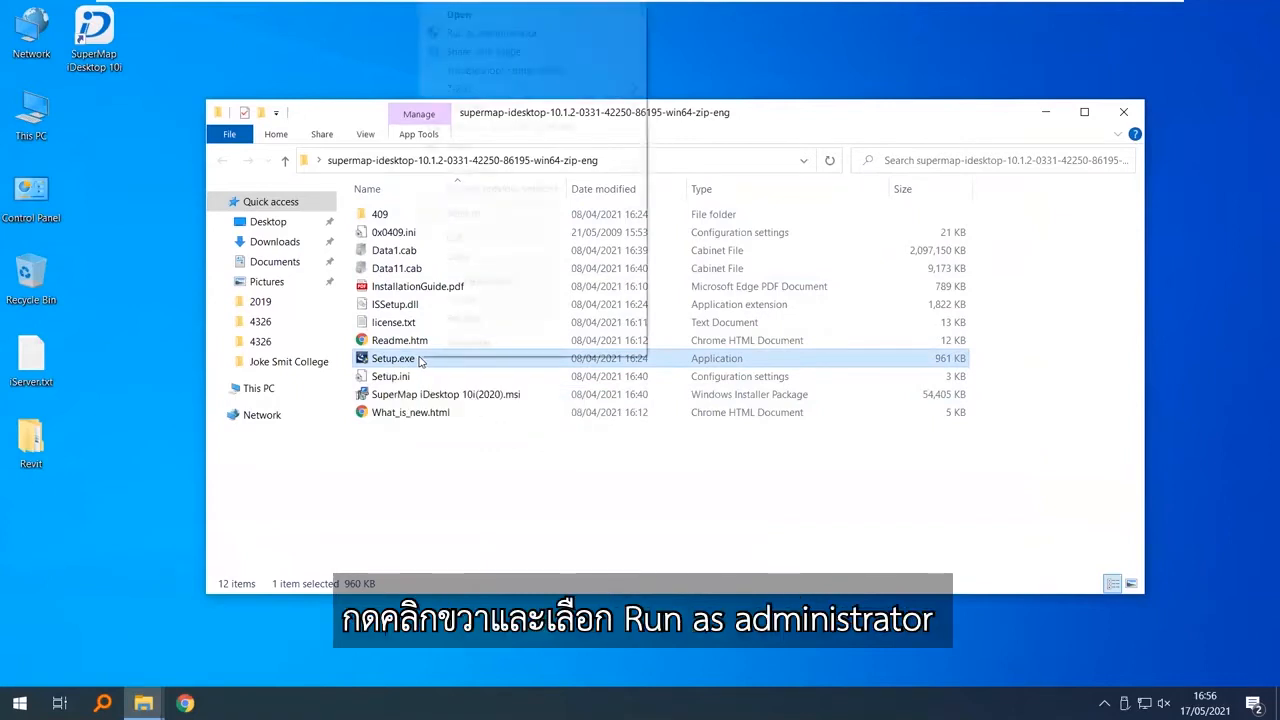
pyautogui.rightClick(415, 356)
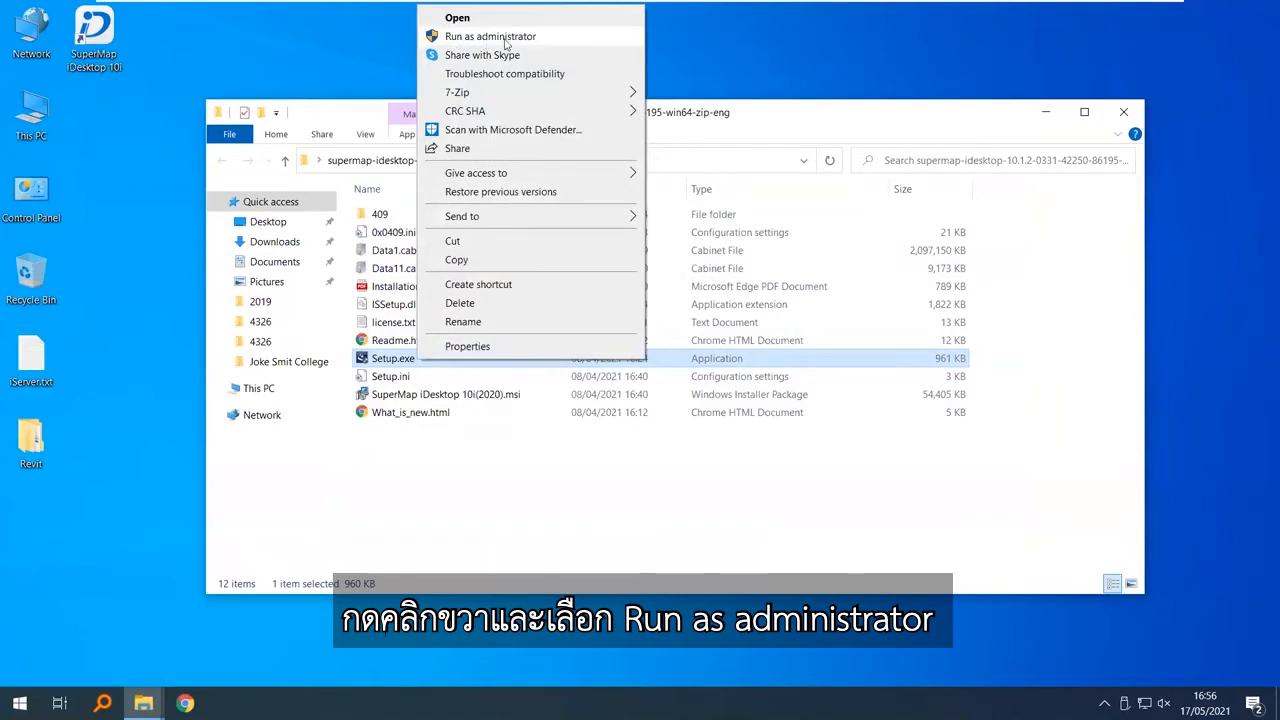
pyautogui.click(487, 499)
pyautogui.click(415, 360)
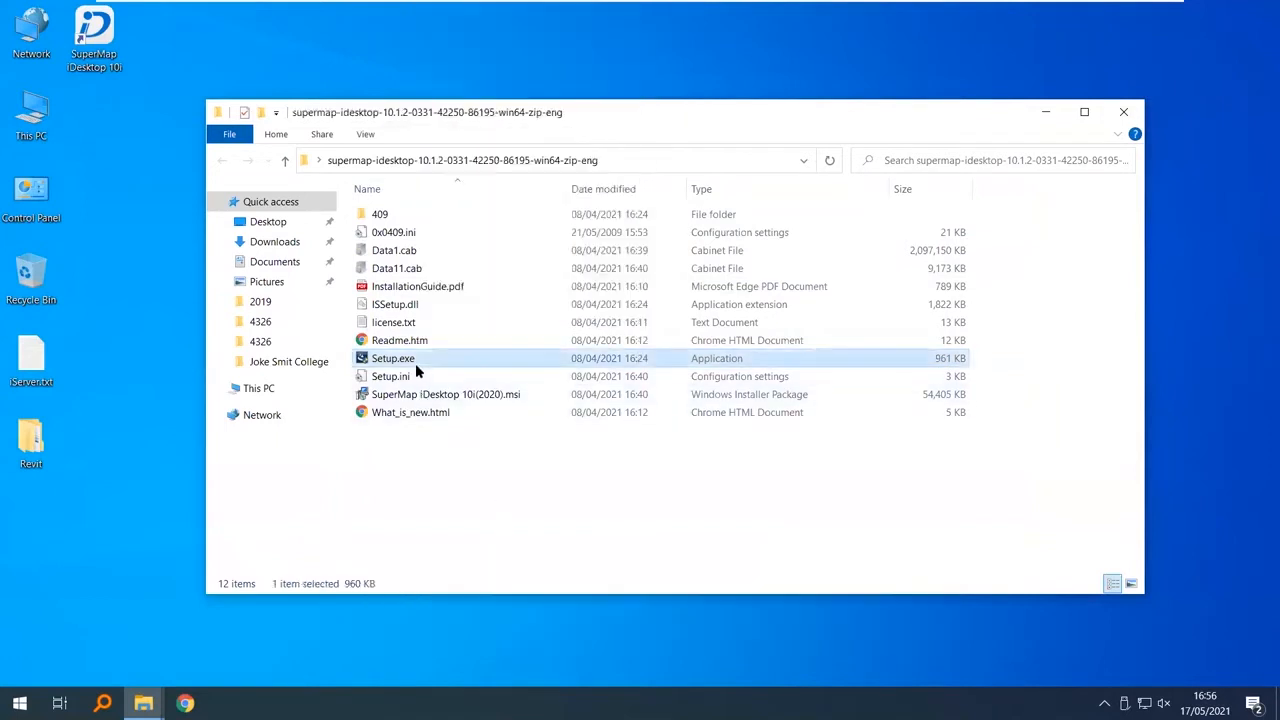
pyautogui.rightClick(443, 359)
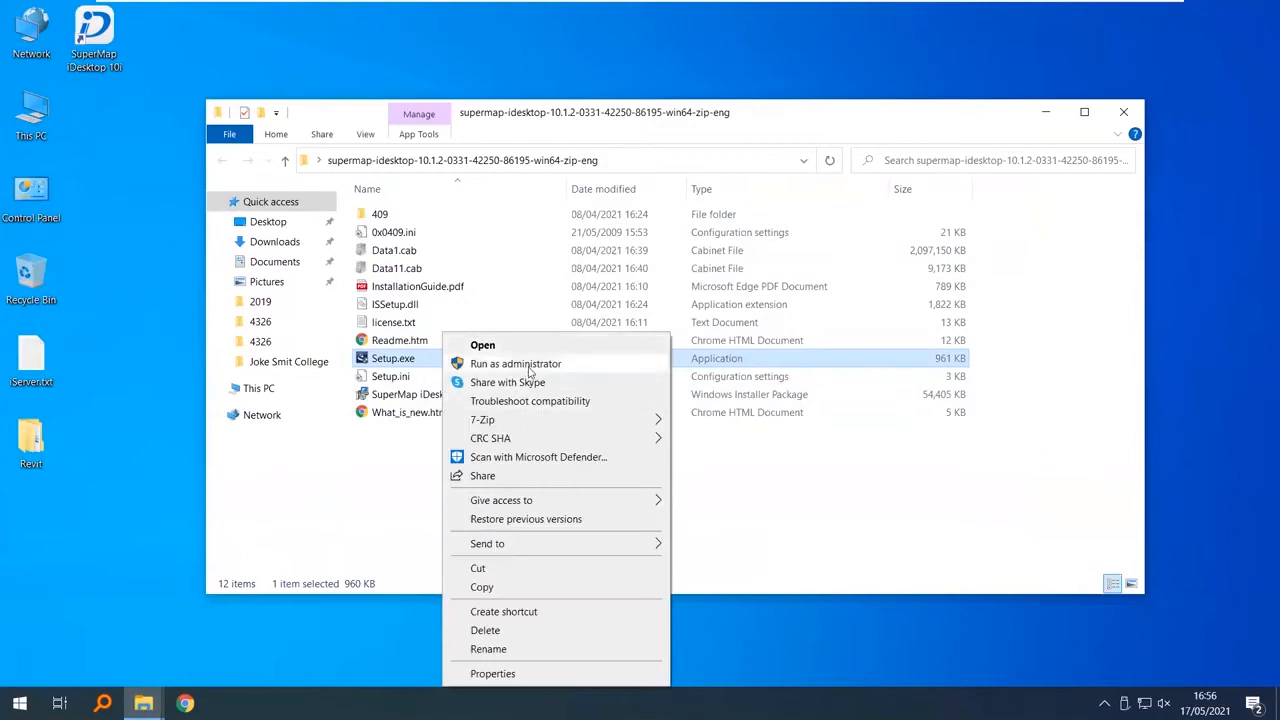
pyautogui.click(751, 517)
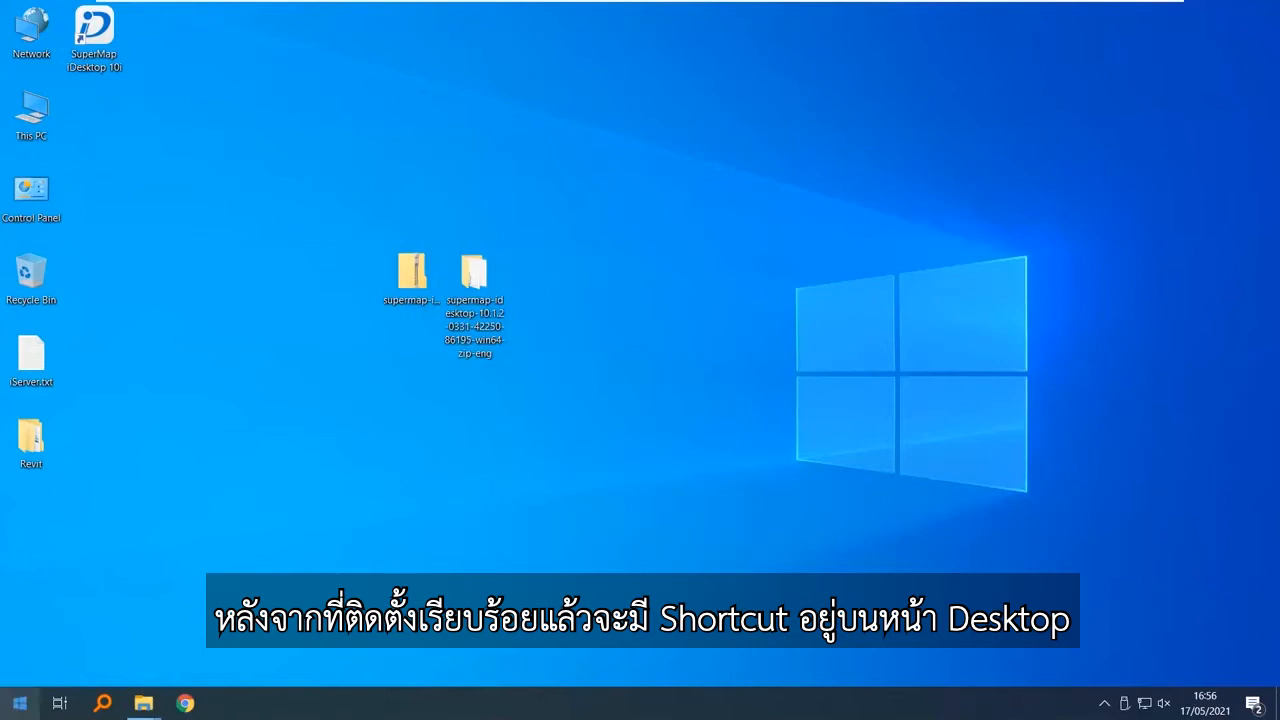
# - Locate the SuperMap iDesktop 10i shortcut on the desktop and in the SuperMap program group under letter S
pyautogui.click(19, 703)
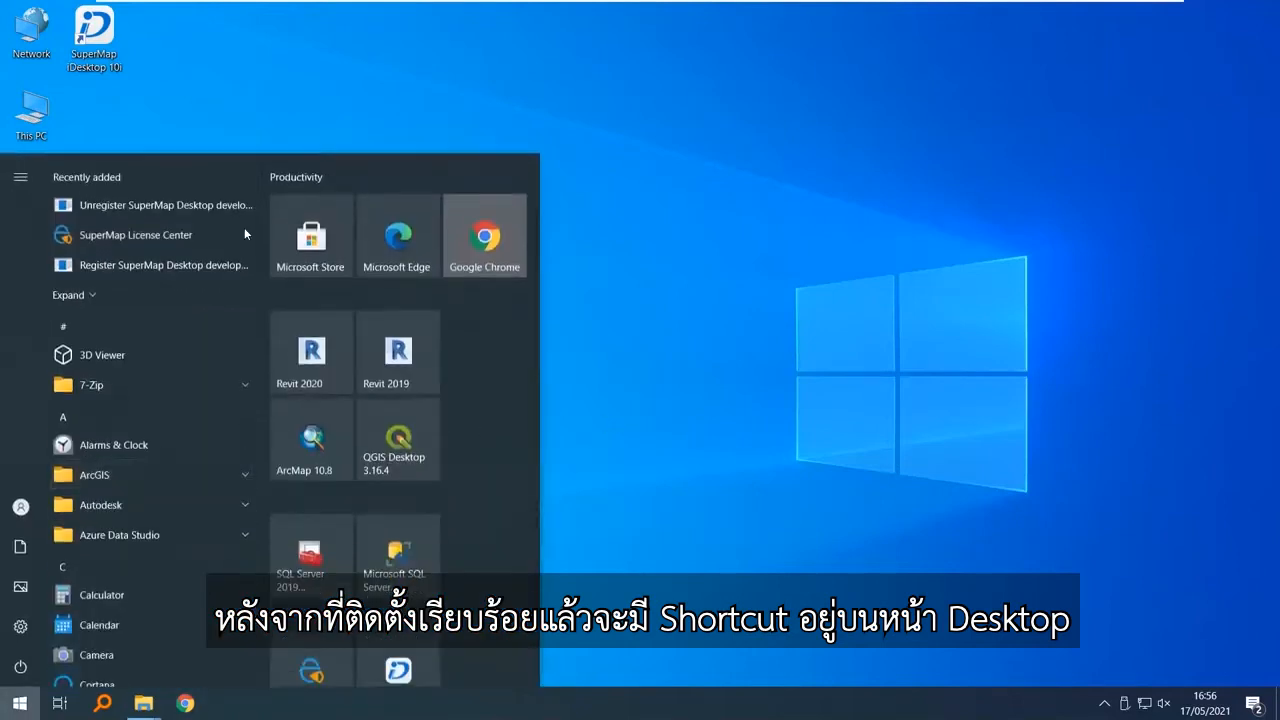
pyautogui.click(180, 146)
pyautogui.click(94, 34)
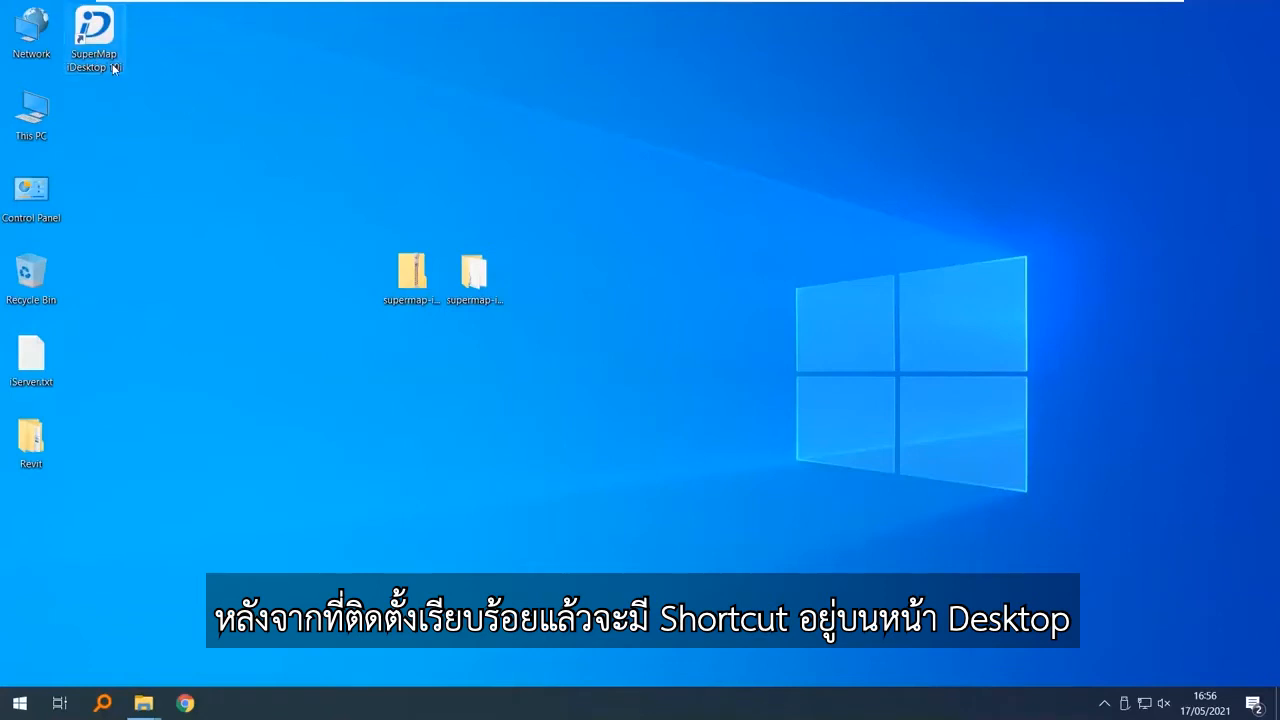
pyautogui.click(256, 244)
pyautogui.click(19, 703)
pyautogui.click(176, 417)
pyautogui.click(135, 487)
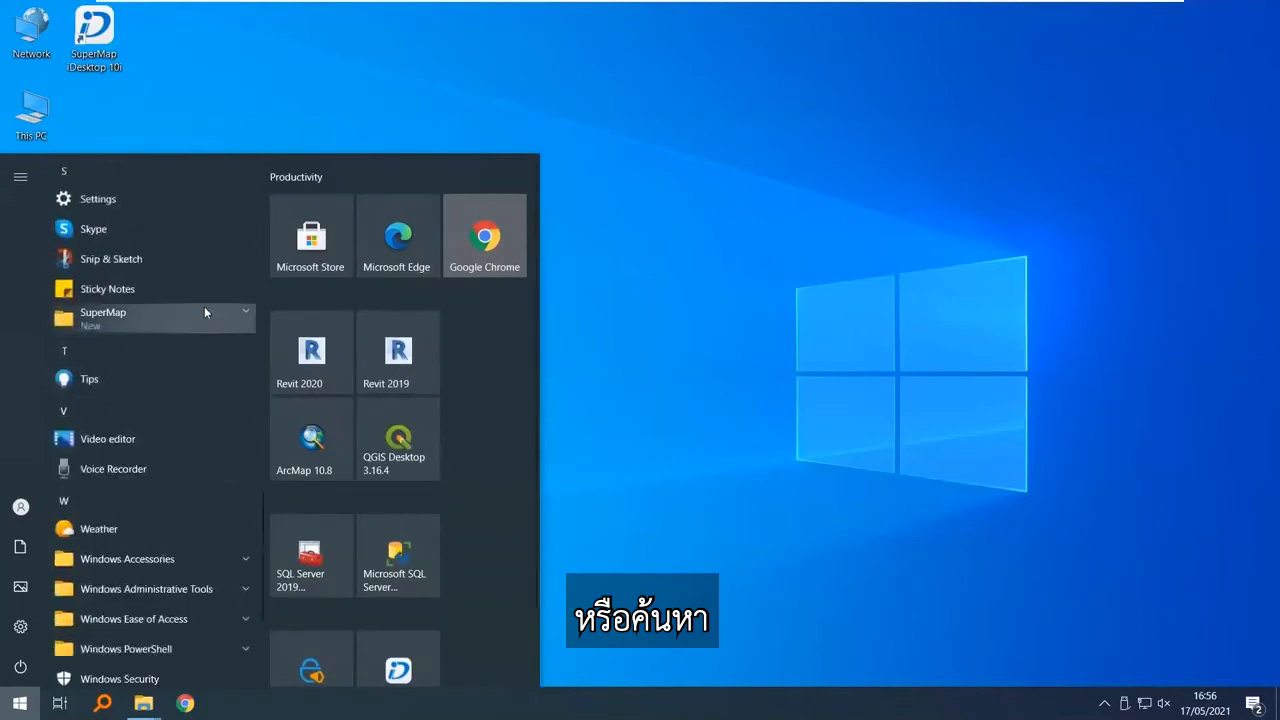
pyautogui.click(230, 318)
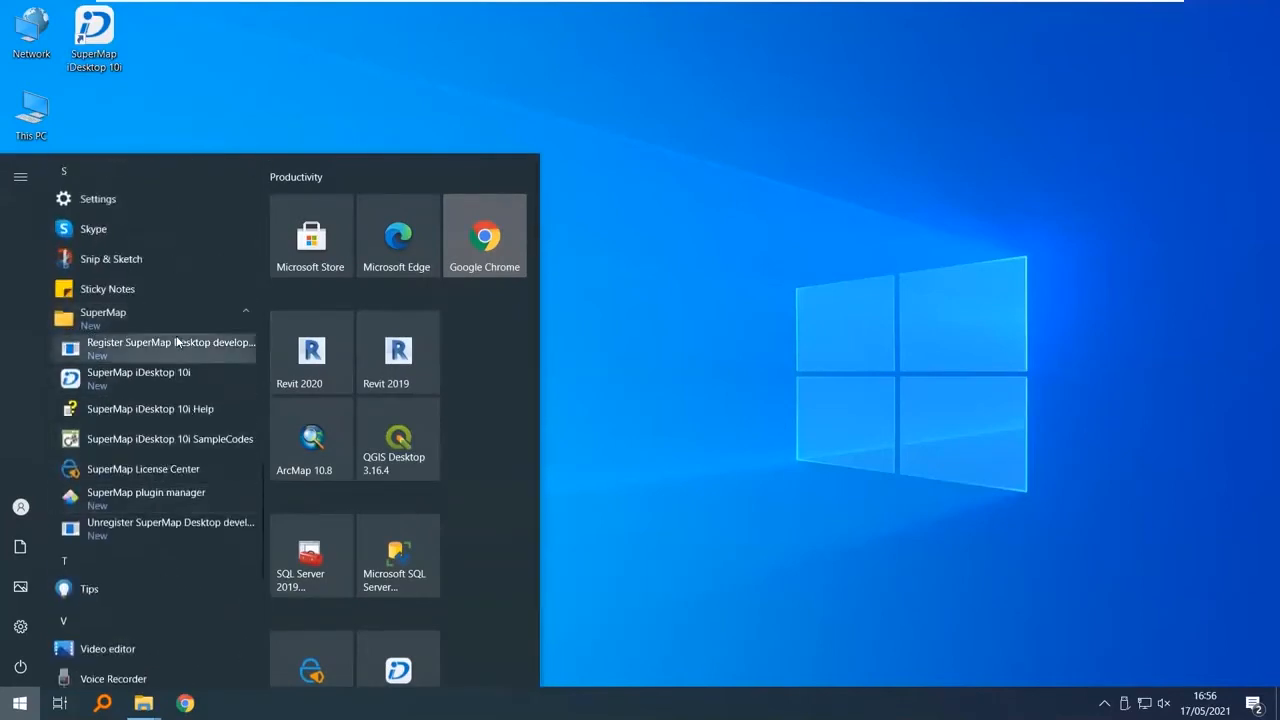
pyautogui.click(802, 420)
# - Return to the PowerPoint presentation and start the slide show from slide 18, the software installation wizard
pyautogui.moveTo(1023, 3)
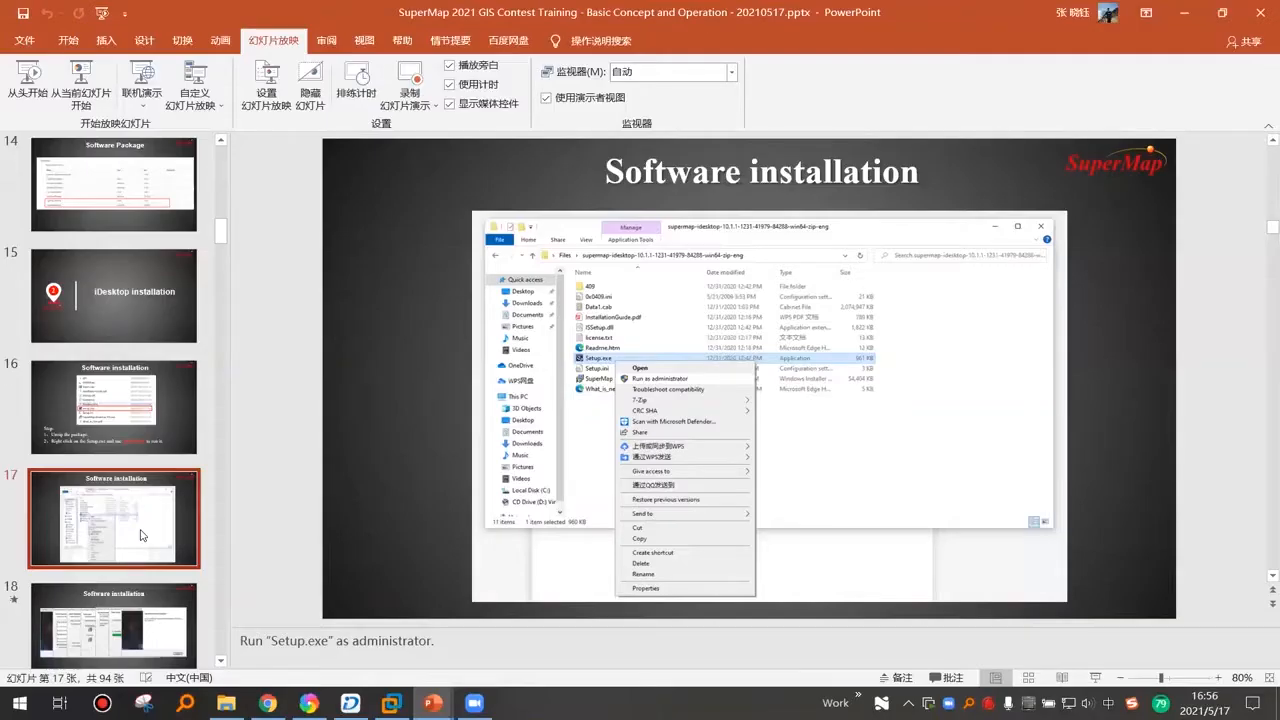
pyautogui.press('Down')
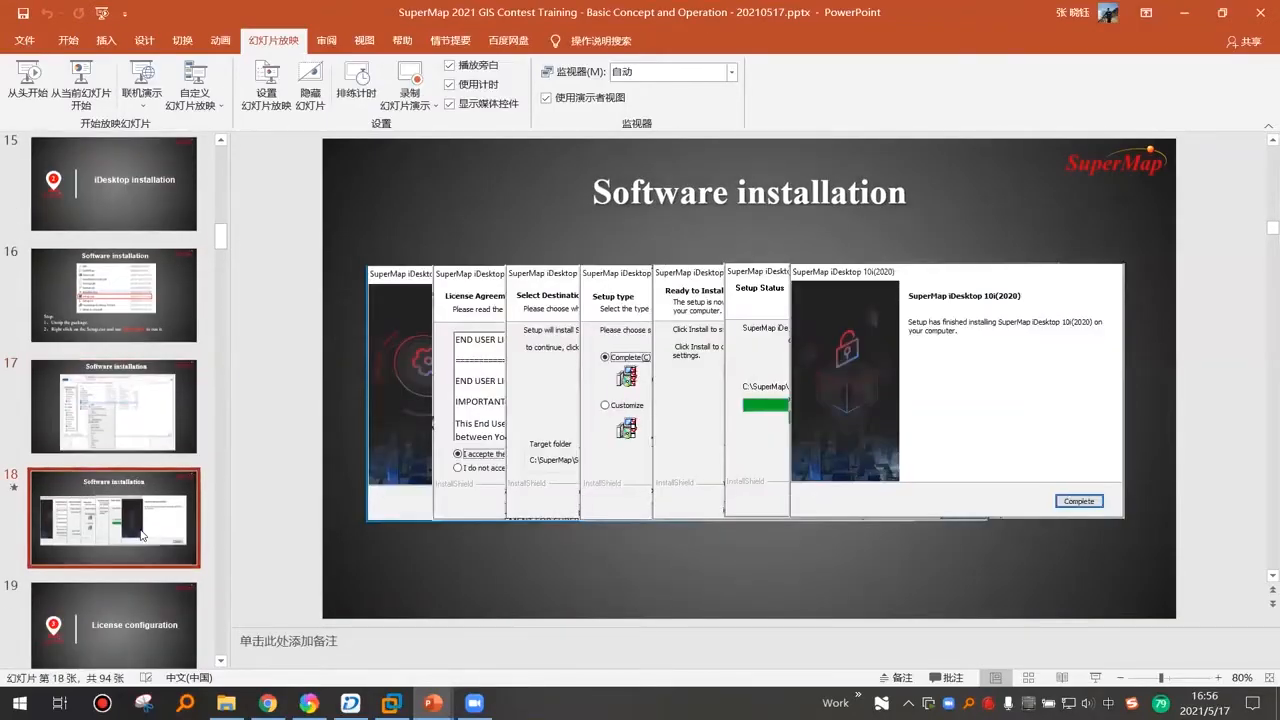
pyautogui.scroll(-1, 141, 535)
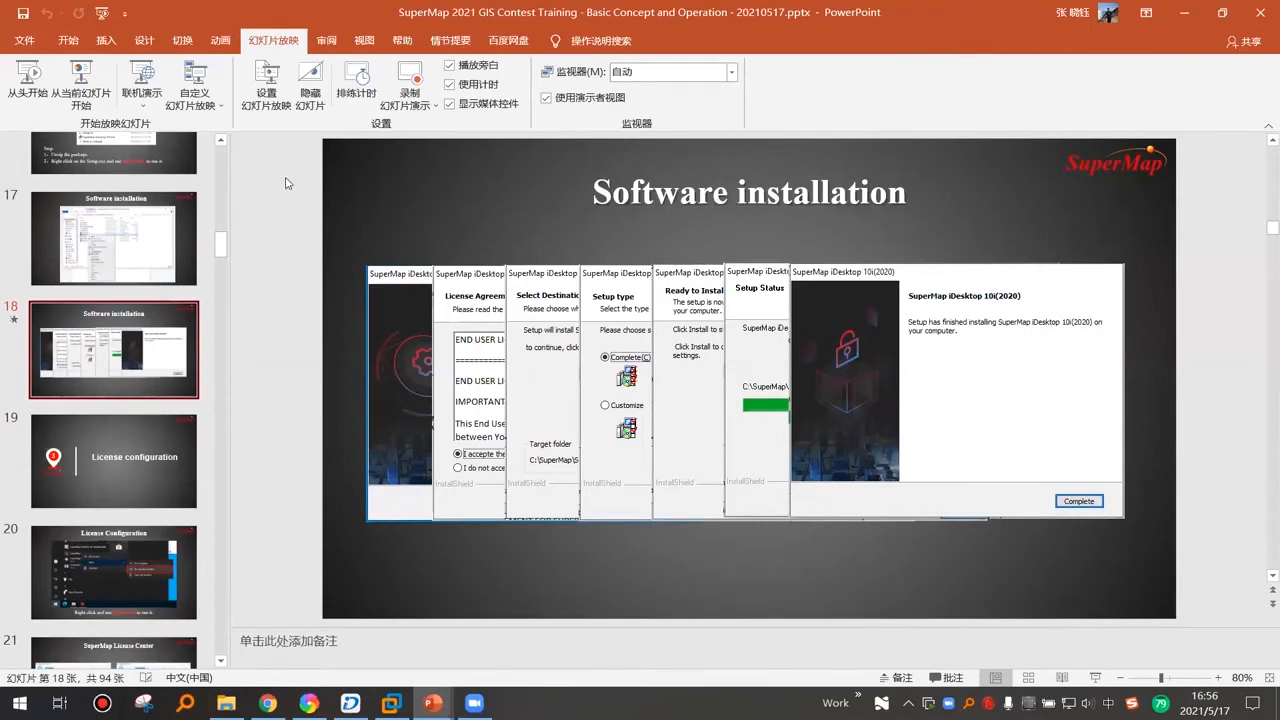
pyautogui.click(83, 92)
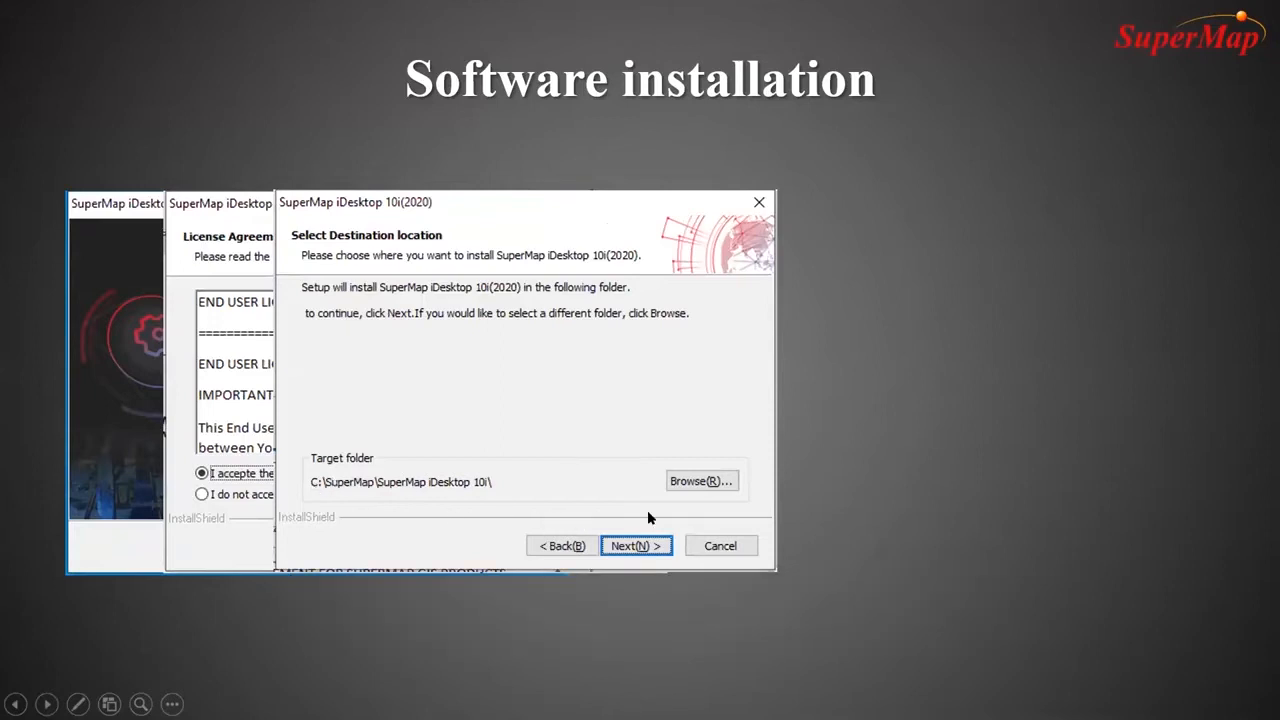
# - Play through the remaining installation wizard images up to the License Configuration slide and end the slide show
pyautogui.click(633, 577)
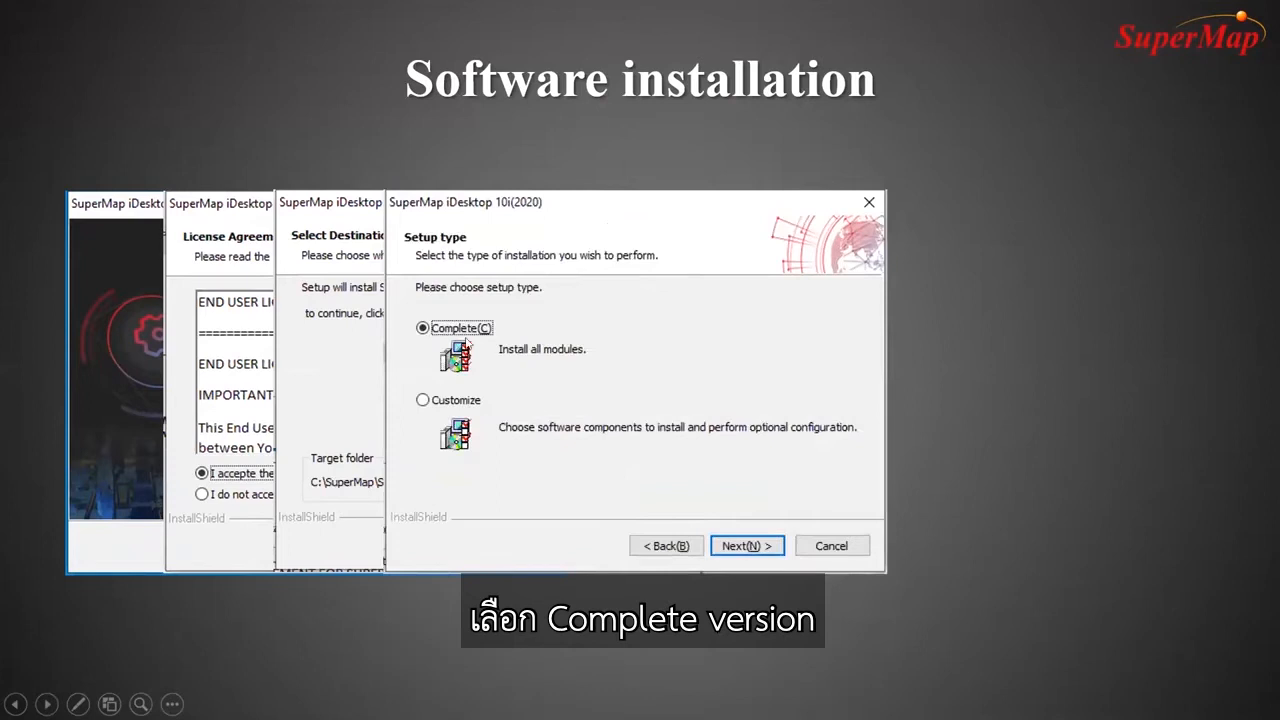
pyautogui.click(614, 484)
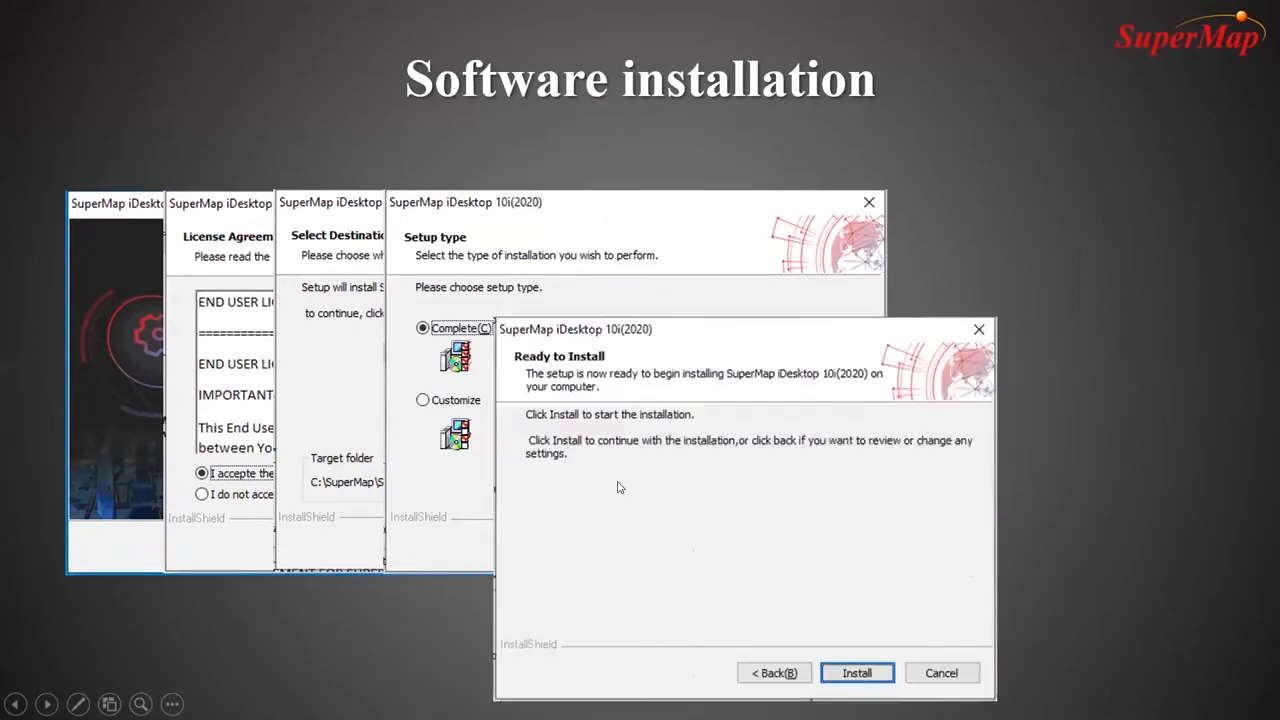
pyautogui.click(620, 486)
pyautogui.click(622, 487)
pyautogui.click(622, 487)
pyautogui.press('Left')
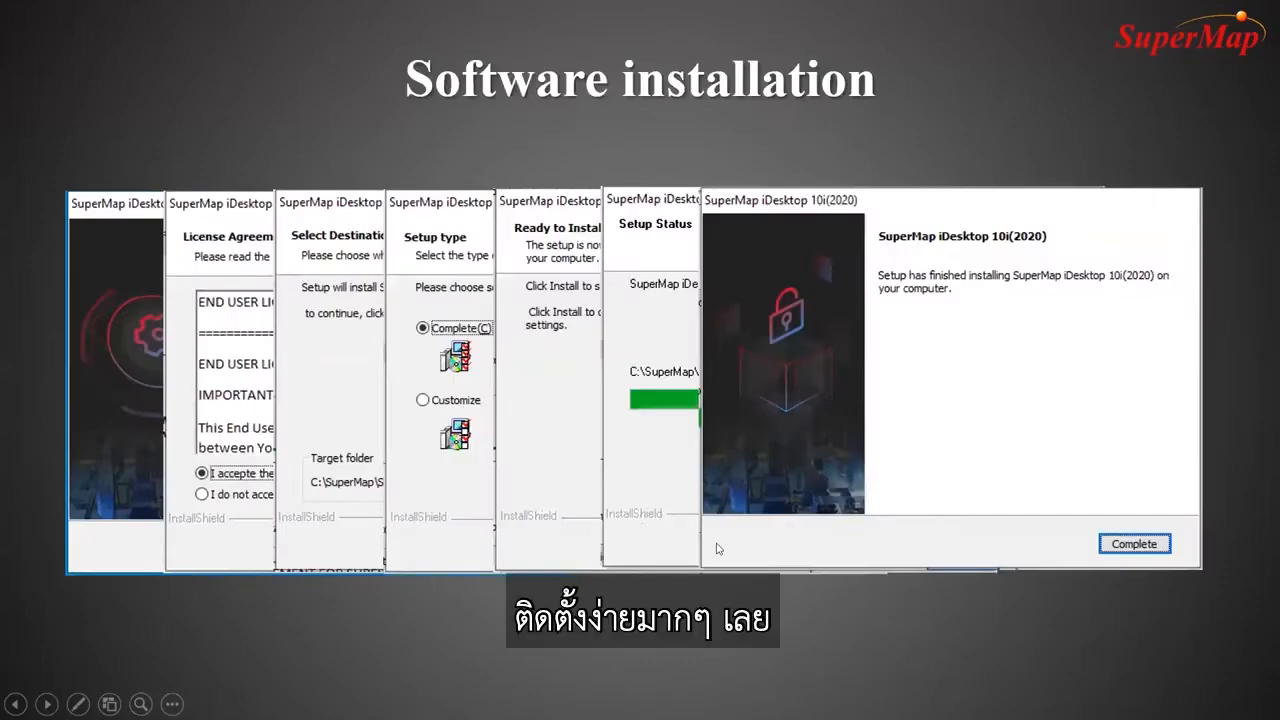
pyautogui.click(628, 532)
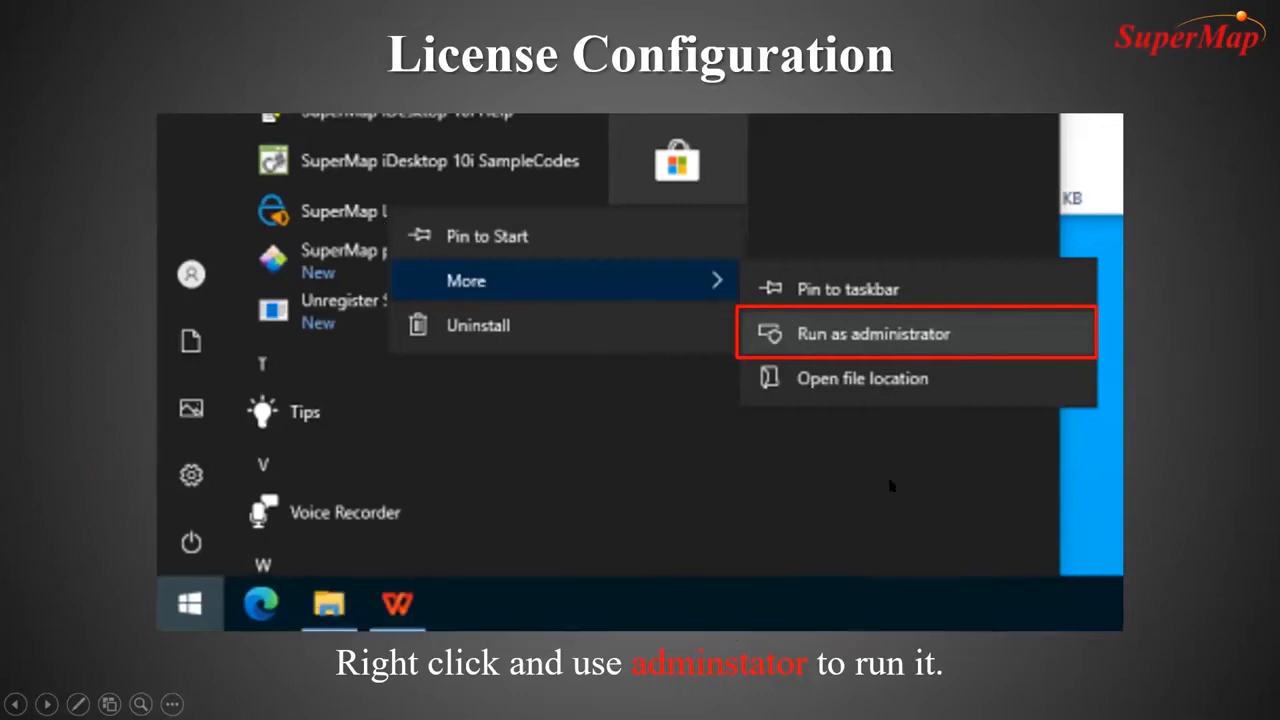
pyautogui.press('Escape')
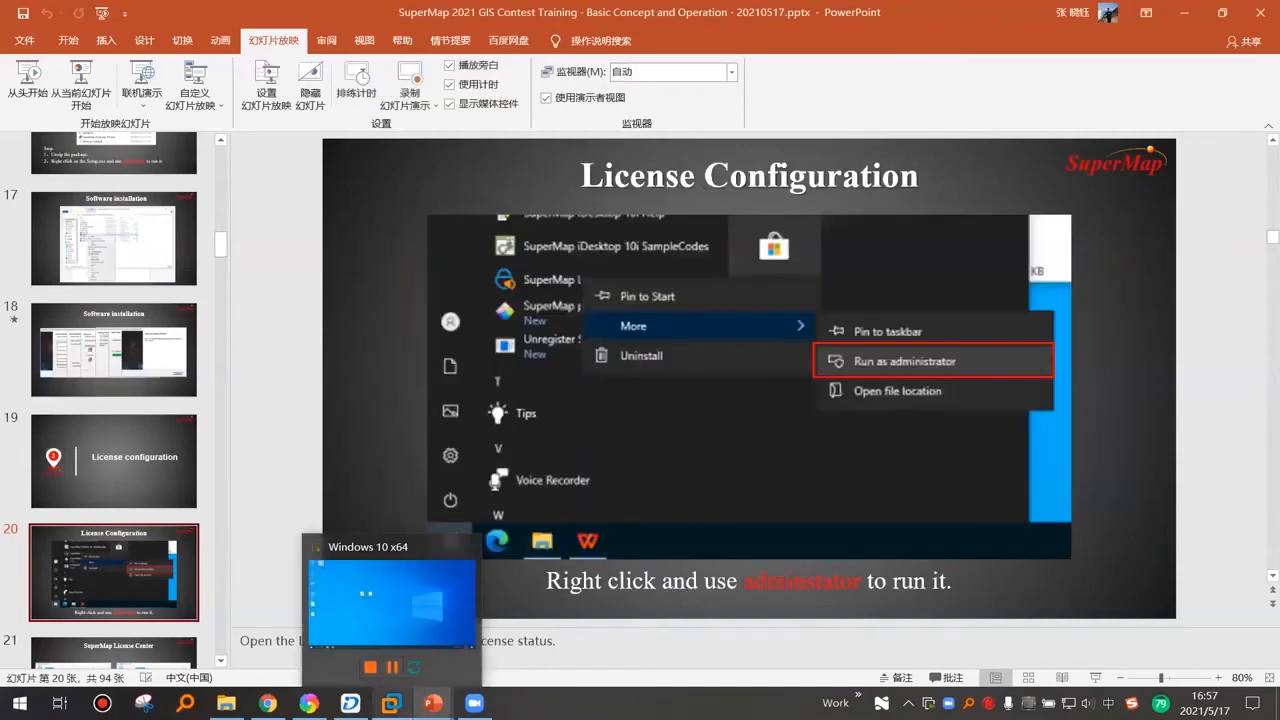
# - Switch to the Windows 10 x64 virtual machine and run SuperMap License Center as administrator from the SuperMap program group
pyautogui.click(392, 703)
pyautogui.click(20, 703)
pyautogui.click(176, 420)
pyautogui.click(133, 489)
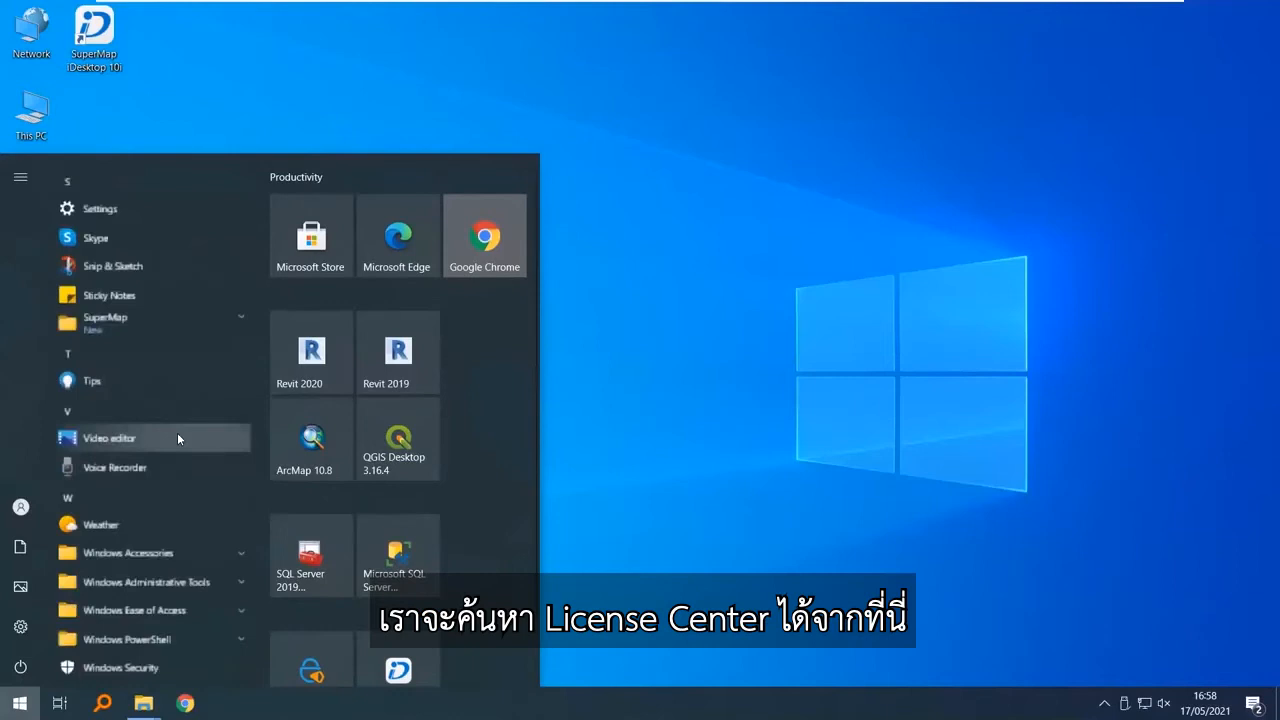
pyautogui.click(238, 314)
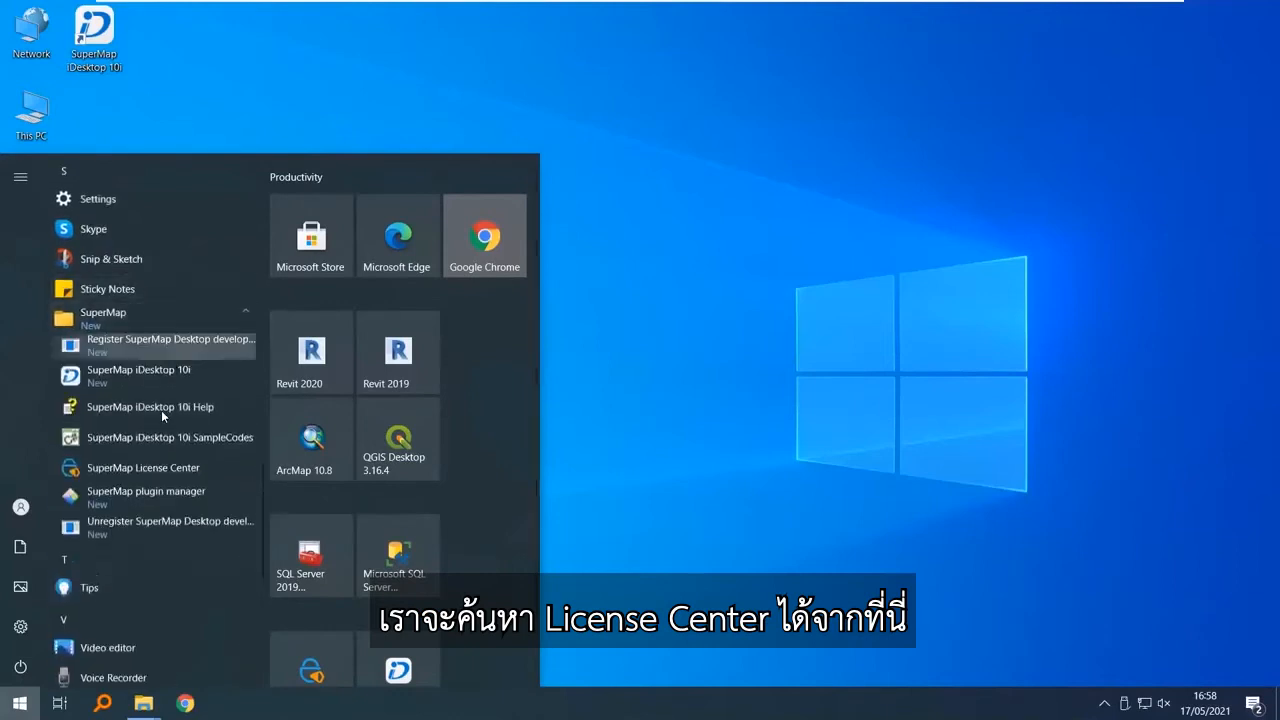
pyautogui.rightClick(180, 471)
pyautogui.moveTo(356, 513)
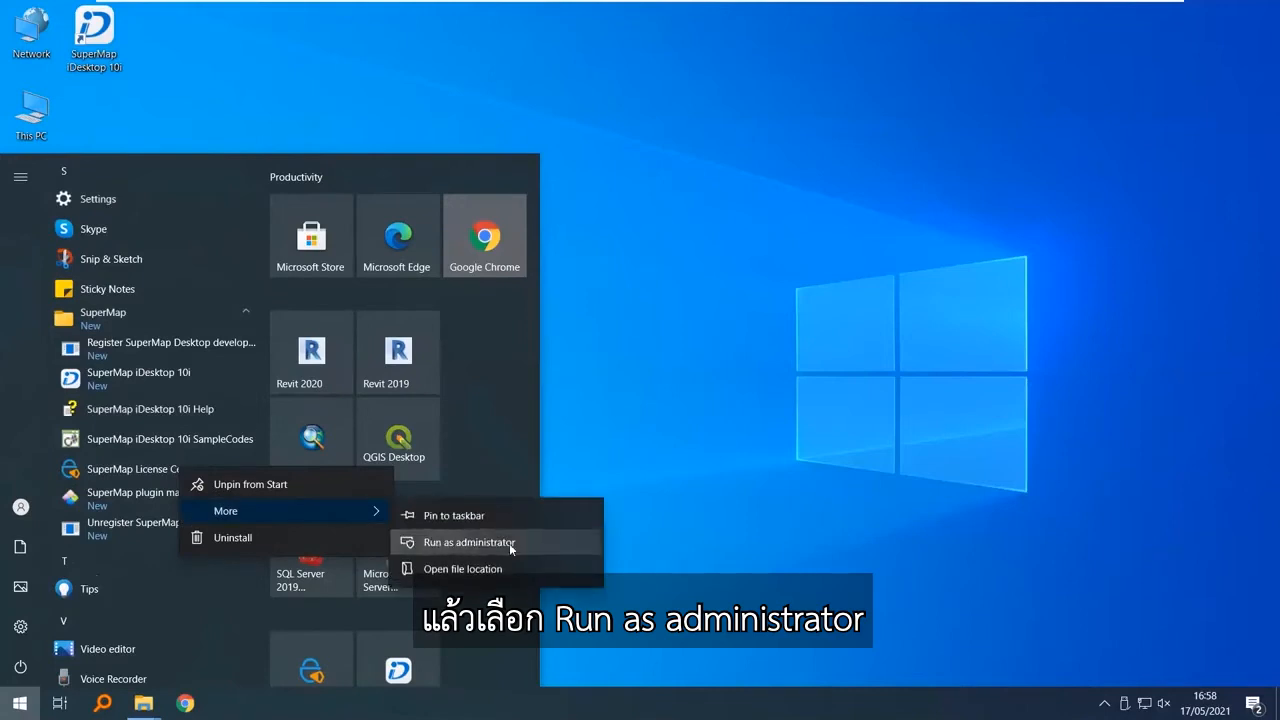
pyautogui.click(489, 542)
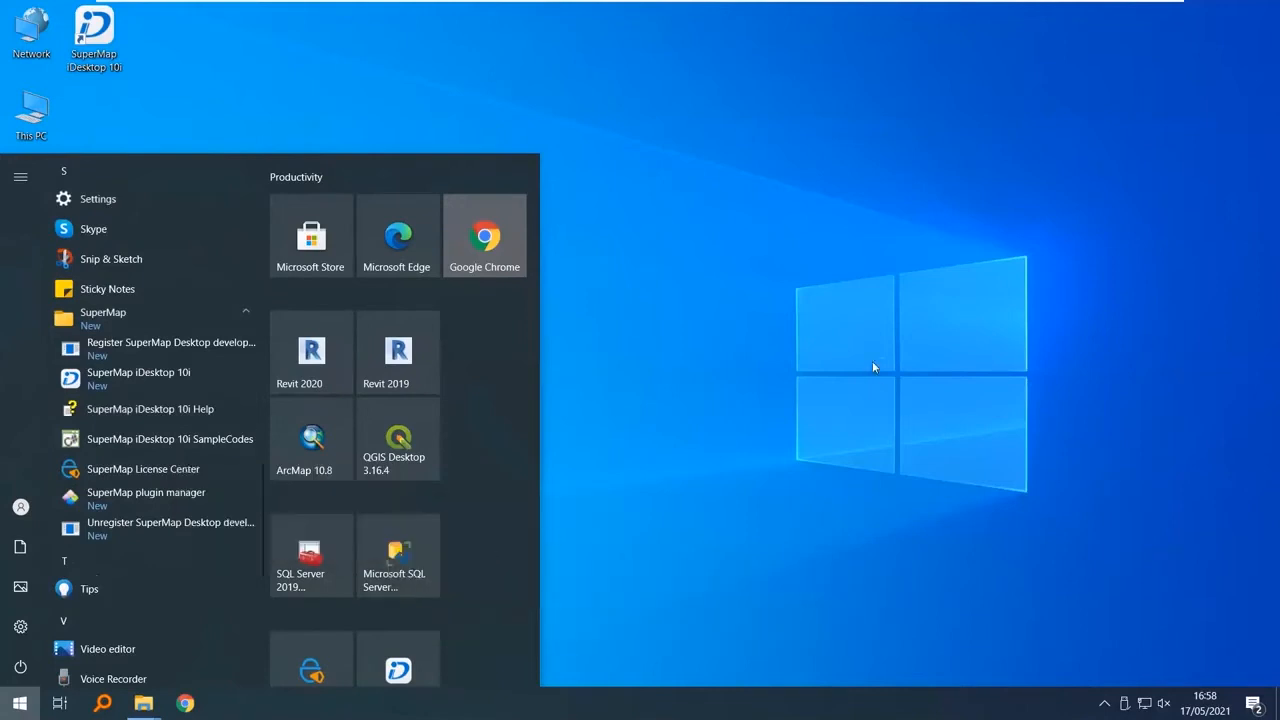
pyautogui.click(763, 258)
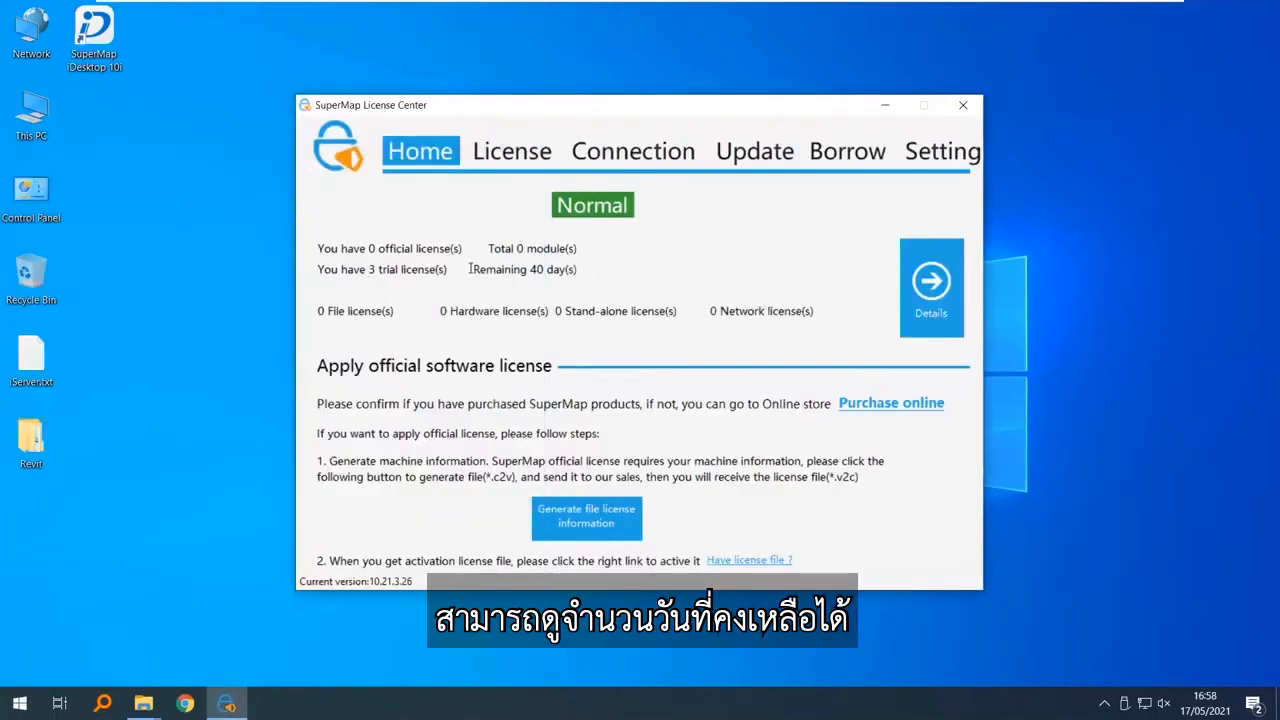
# - Check the trial license's remaining days on the Home page and display the list of installed licenses
pyautogui.moveTo(472, 269); pyautogui.dragTo(635, 278)
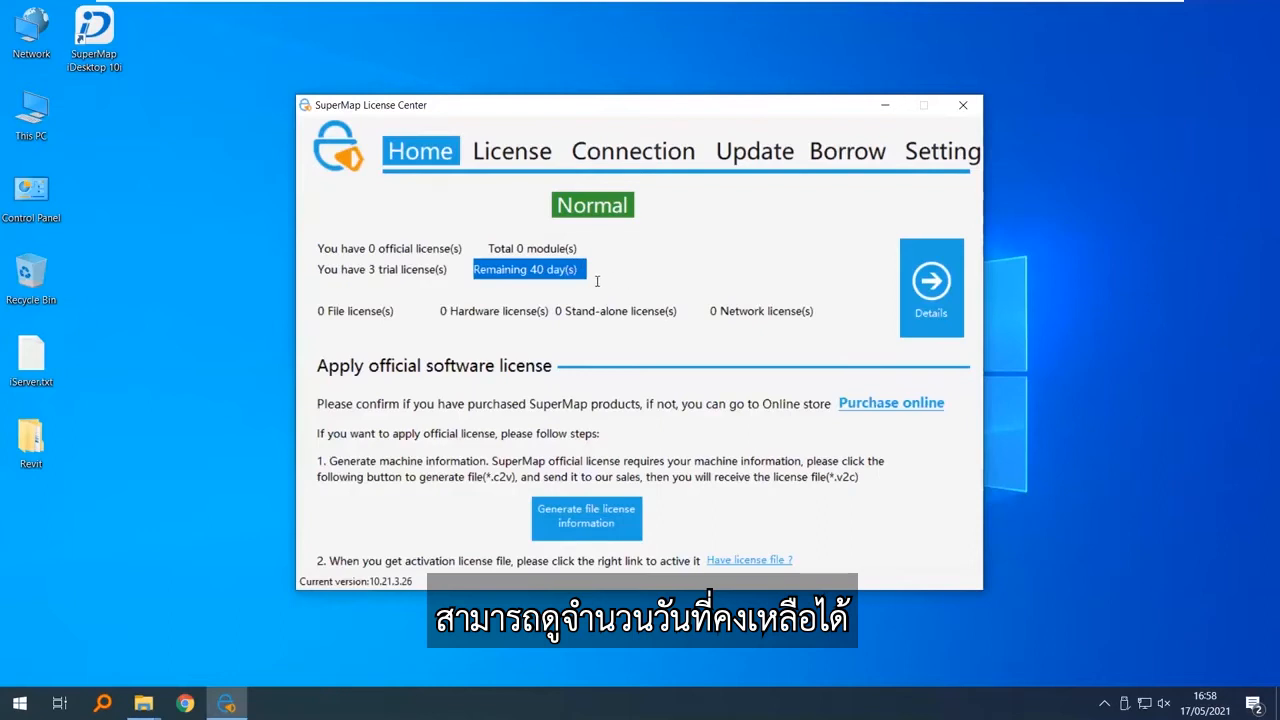
pyautogui.click(597, 281)
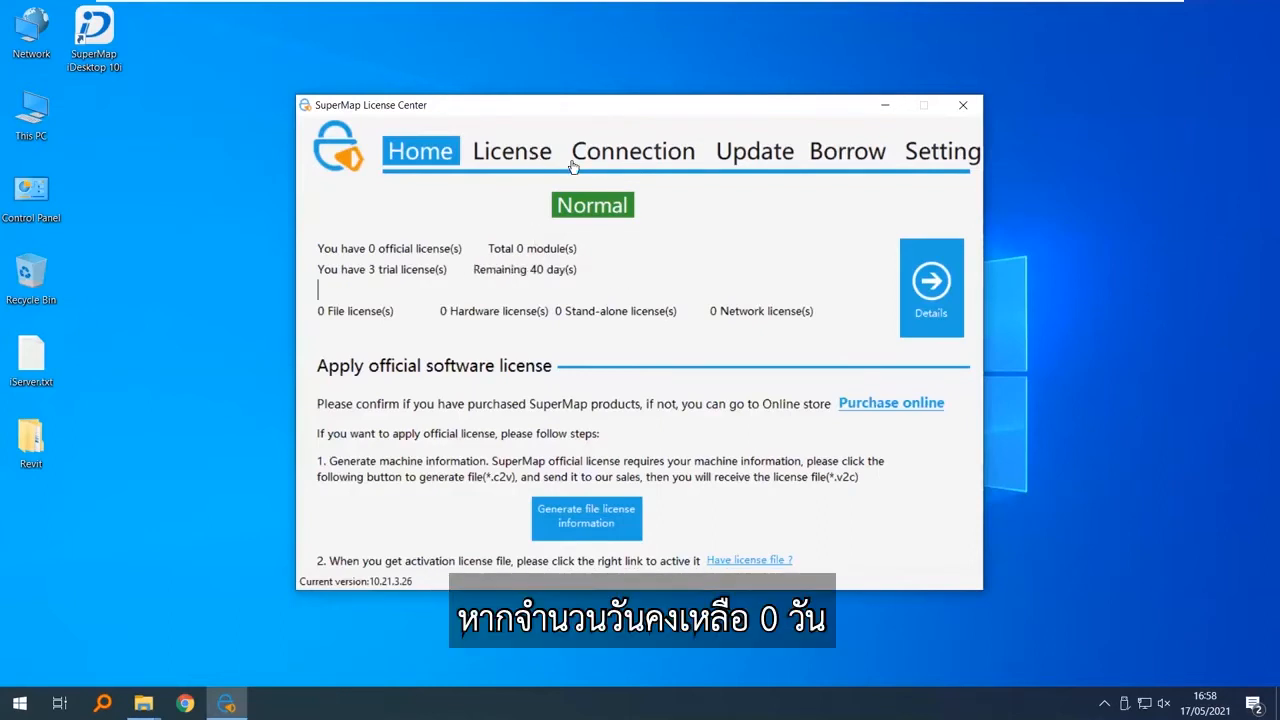
pyautogui.moveTo(691, 105); pyautogui.dragTo(692, 100)
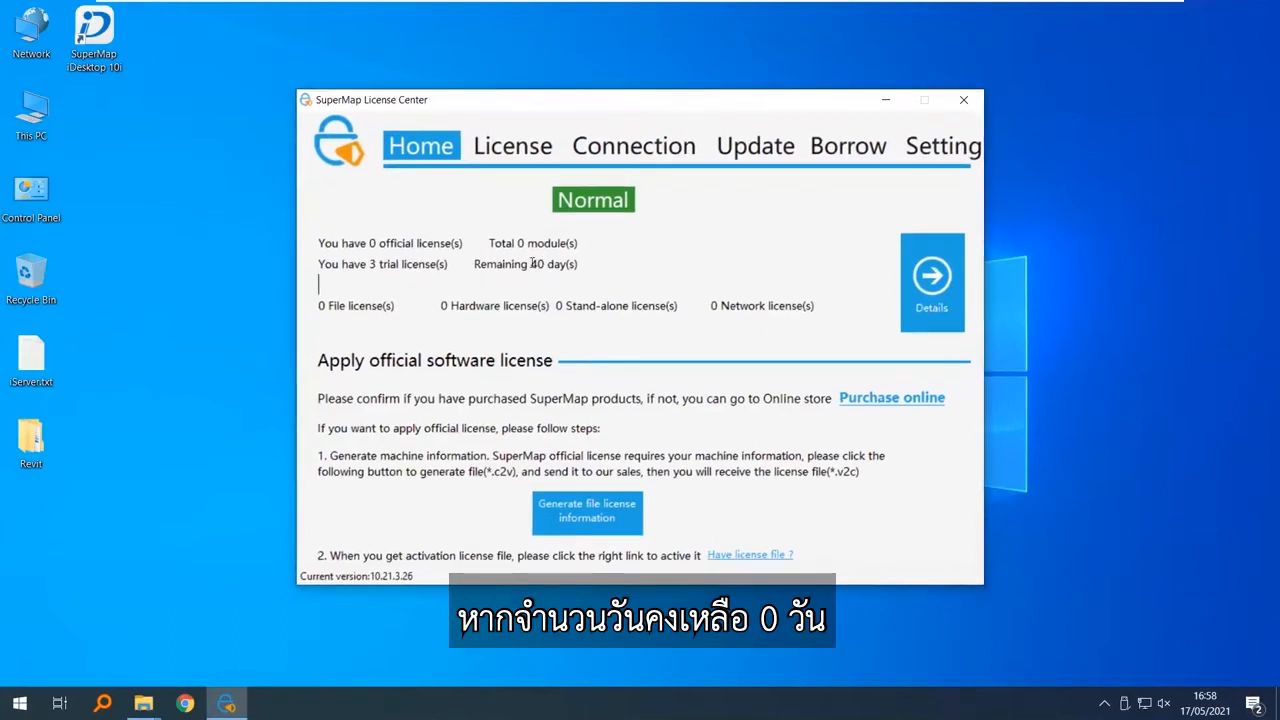
pyautogui.moveTo(531, 265); pyautogui.dragTo(577, 269)
pyautogui.click(528, 148)
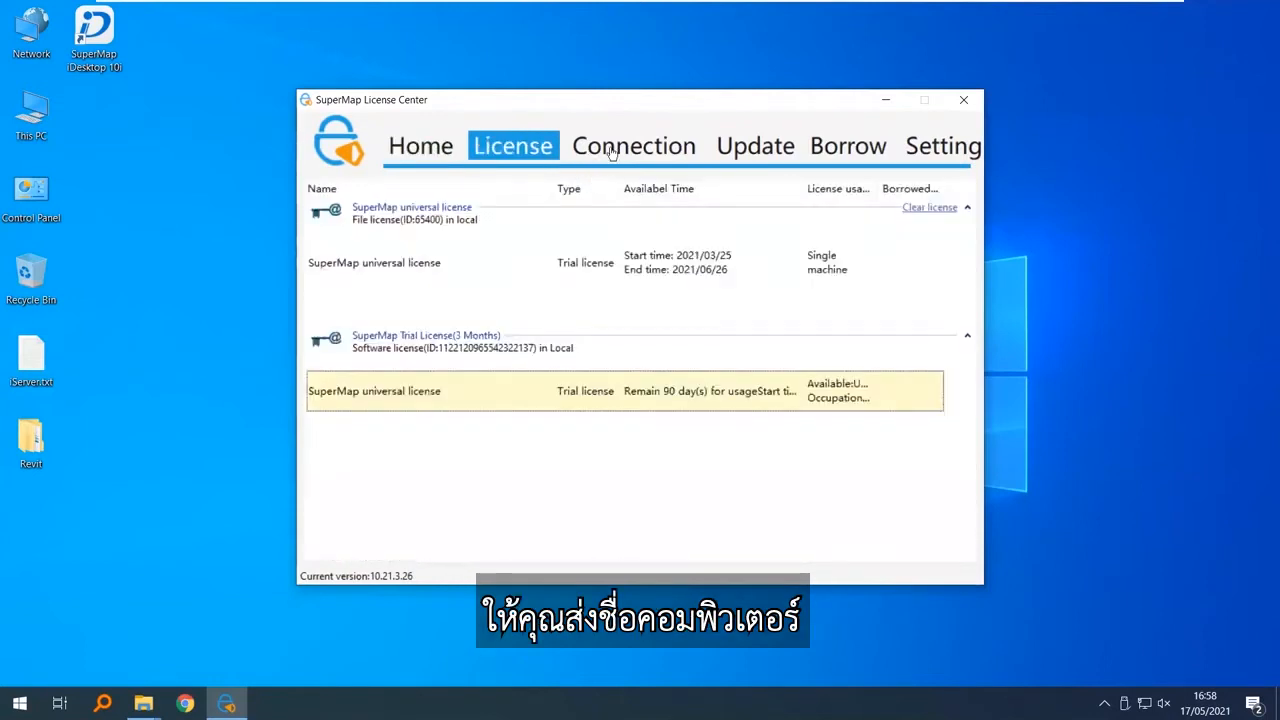
# - Open the virtual machine's system properties, select its device name in the device specifications, and minimize the Settings window
pyautogui.rightClick(26, 119)
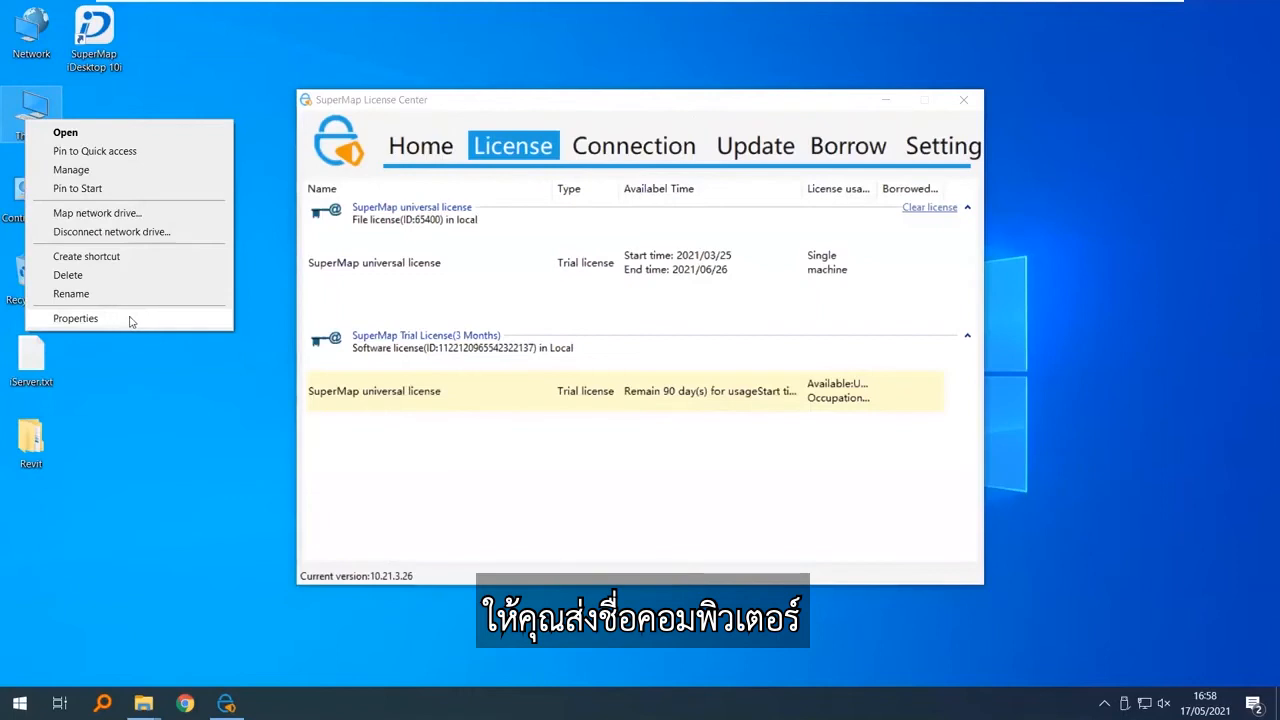
pyautogui.click(75, 318)
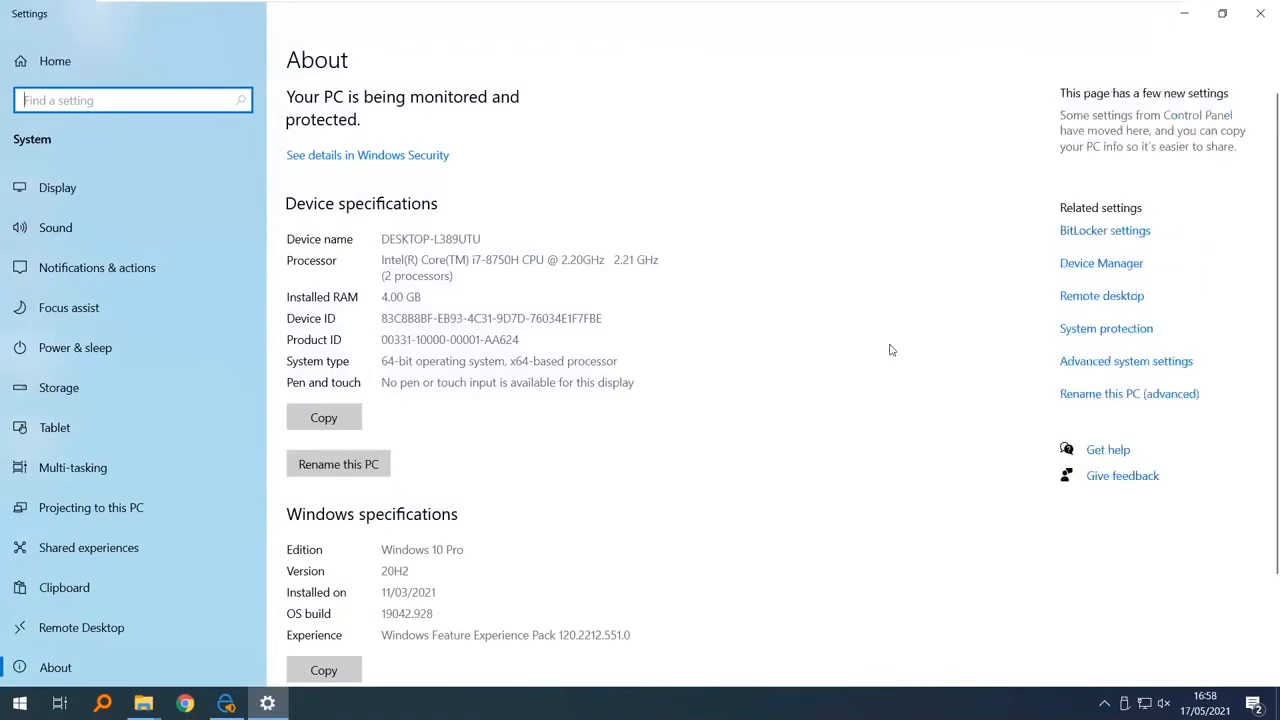
pyautogui.click(358, 424)
pyautogui.scroll(-1, 430, 530)
pyautogui.scroll(1, 430, 375)
pyautogui.moveTo(383, 240); pyautogui.dragTo(479, 242)
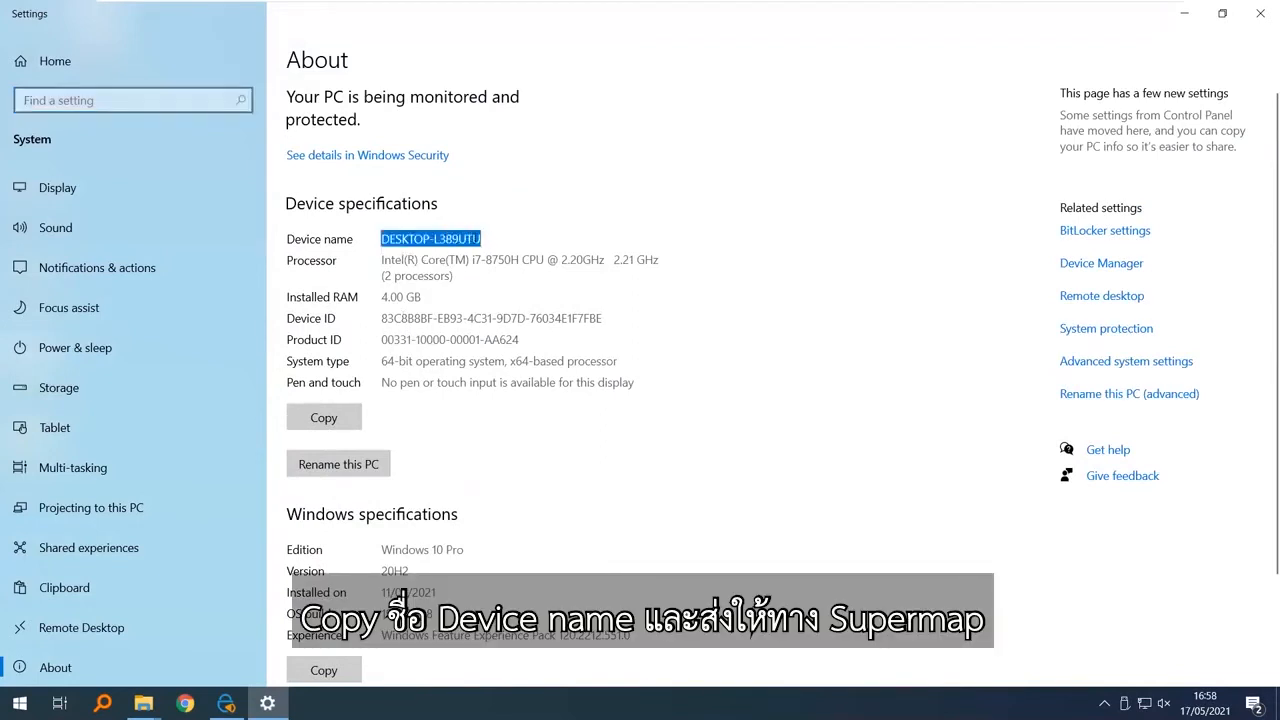
pyautogui.click(1184, 14)
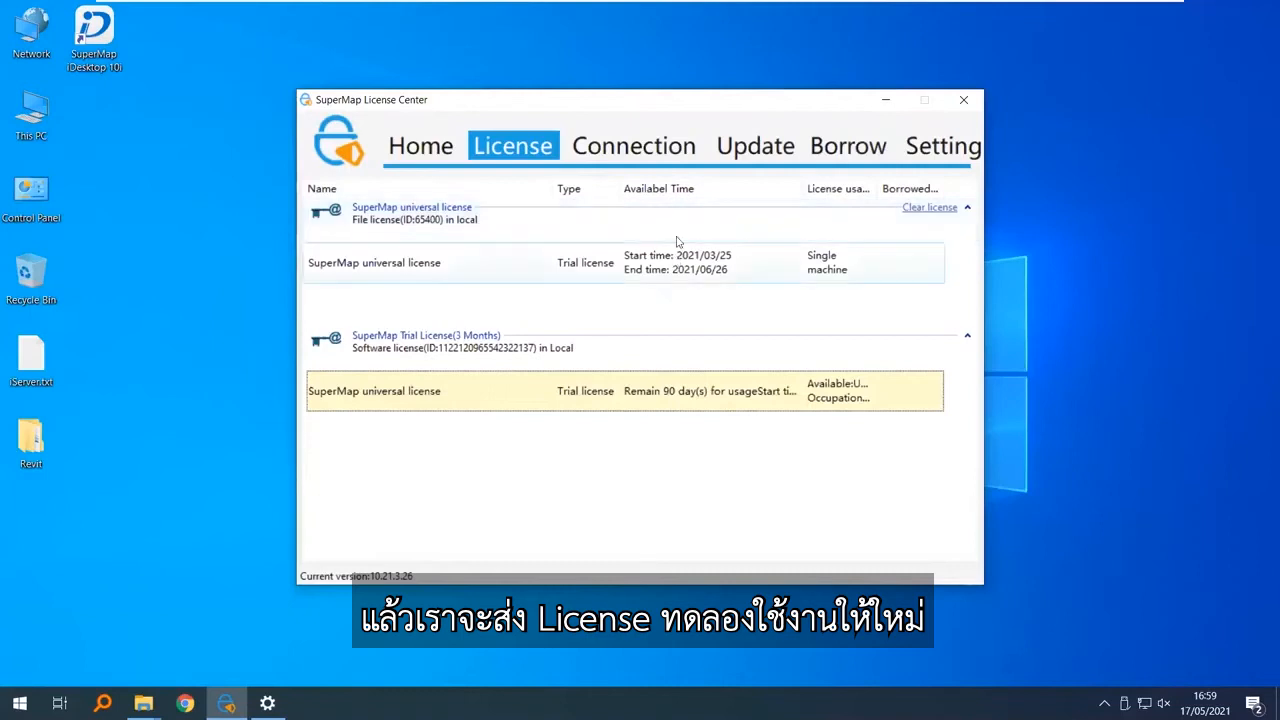
# - Browse for a license update file using the 9D/10i File license (*.lic9d) filter, cancel the selection and close SuperMap License Center
pyautogui.click(735, 150)
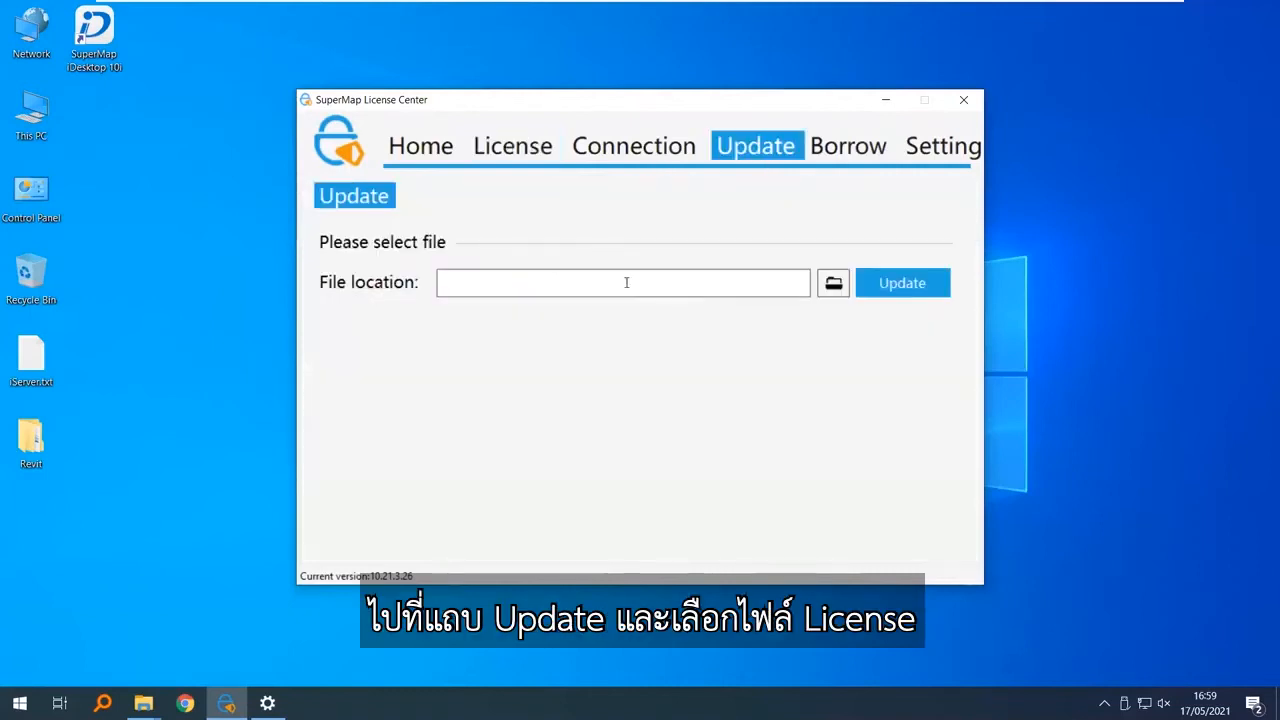
pyautogui.click(836, 286)
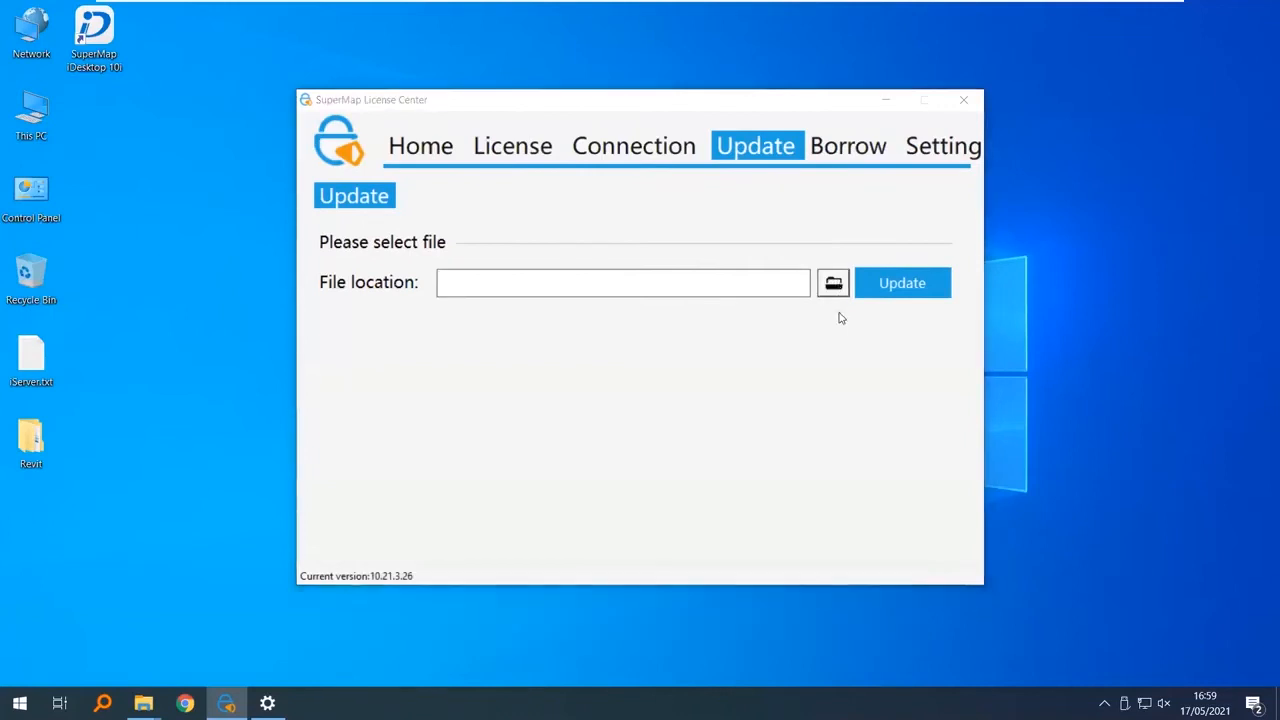
pyautogui.click(822, 460)
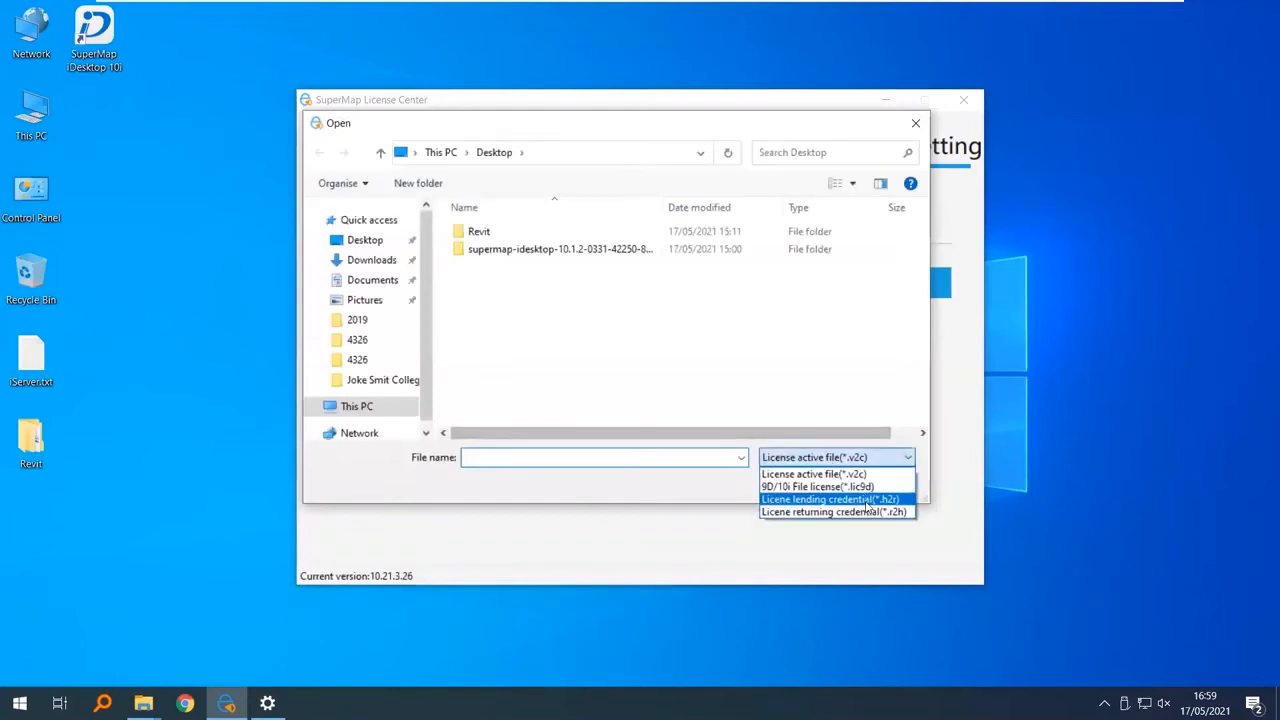
pyautogui.click(788, 487)
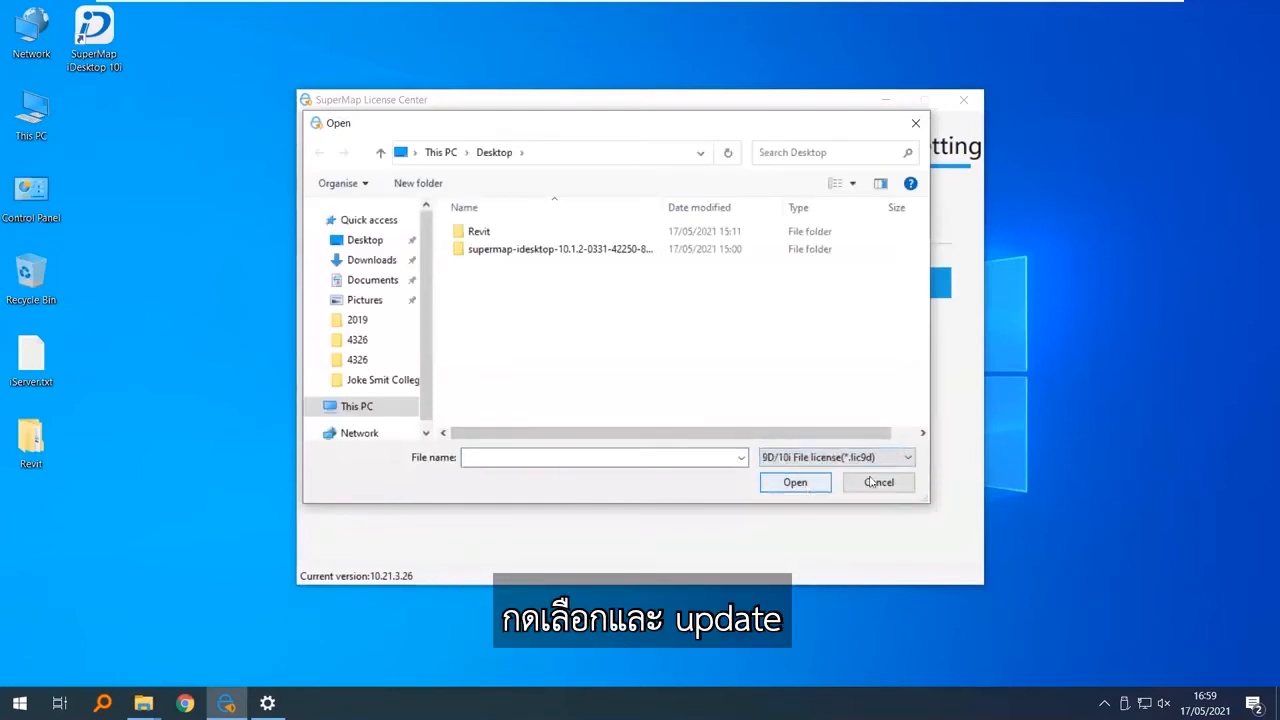
pyautogui.click(915, 123)
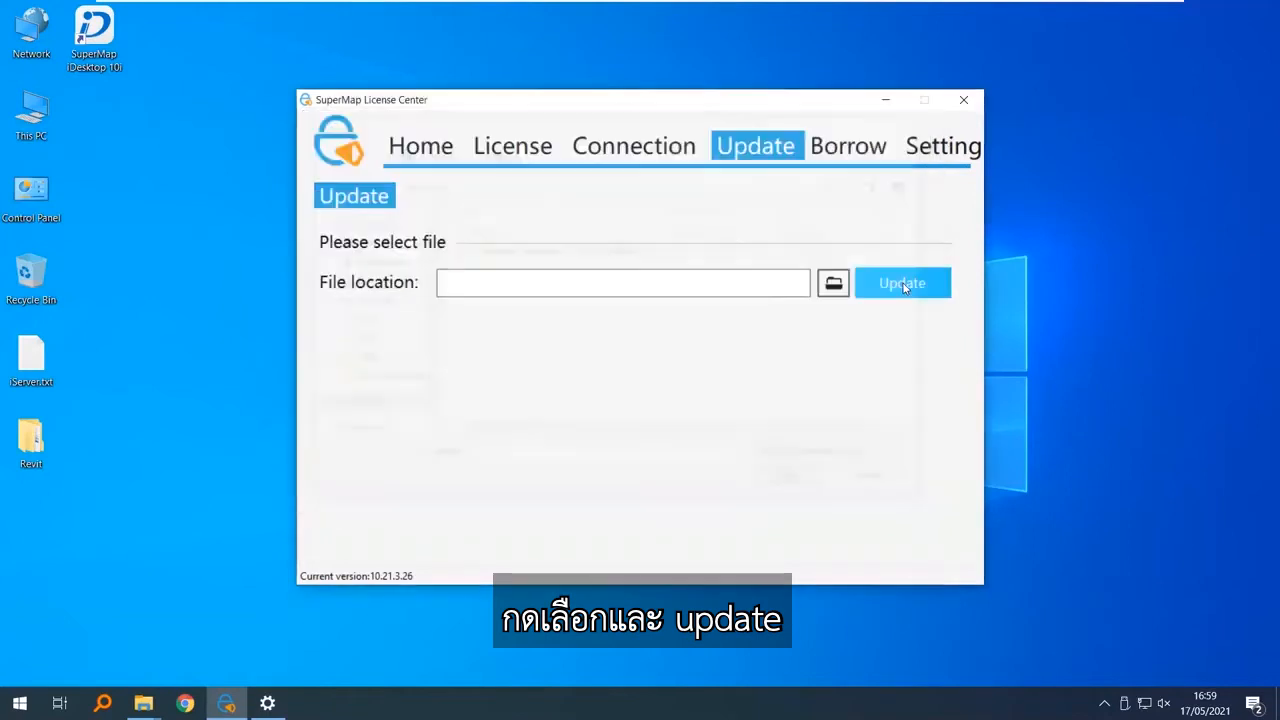
pyautogui.click(966, 104)
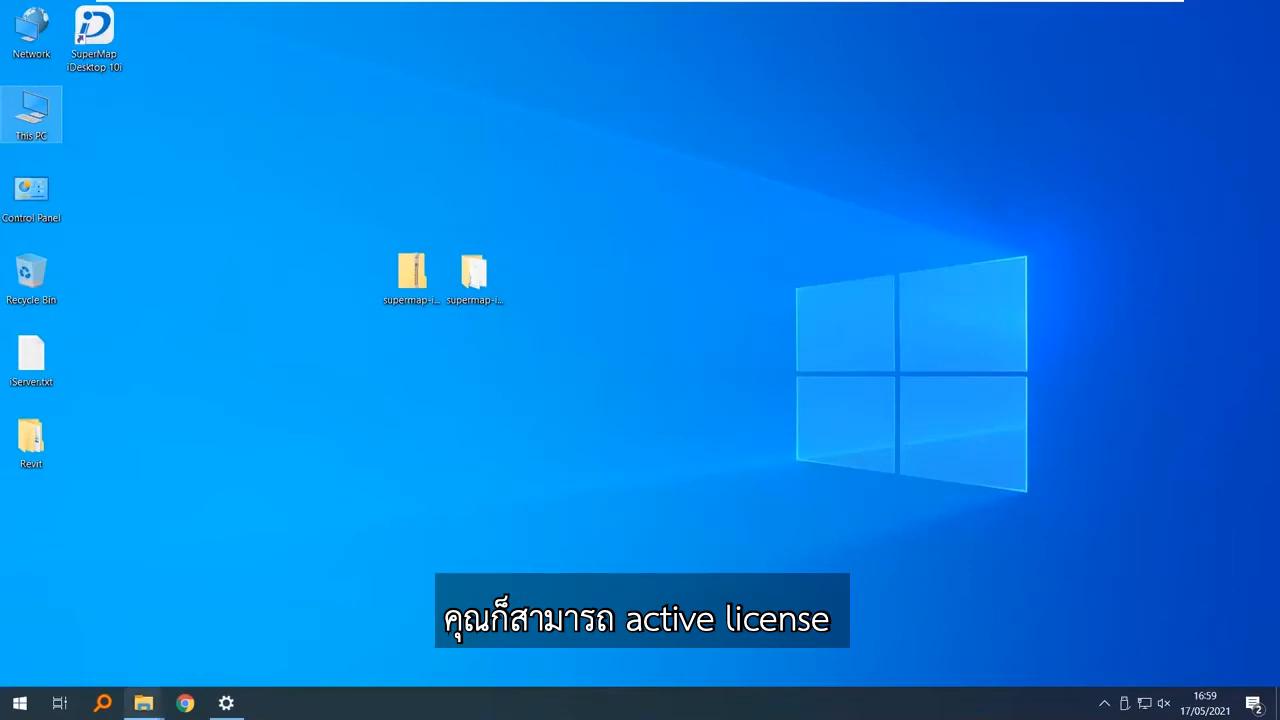
# - View the license file stored in C:\Program Files\Common Files\SuperMap\License, and close the folder window
pyautogui.moveTo(143, 703)
pyautogui.moveTo(262, 649)
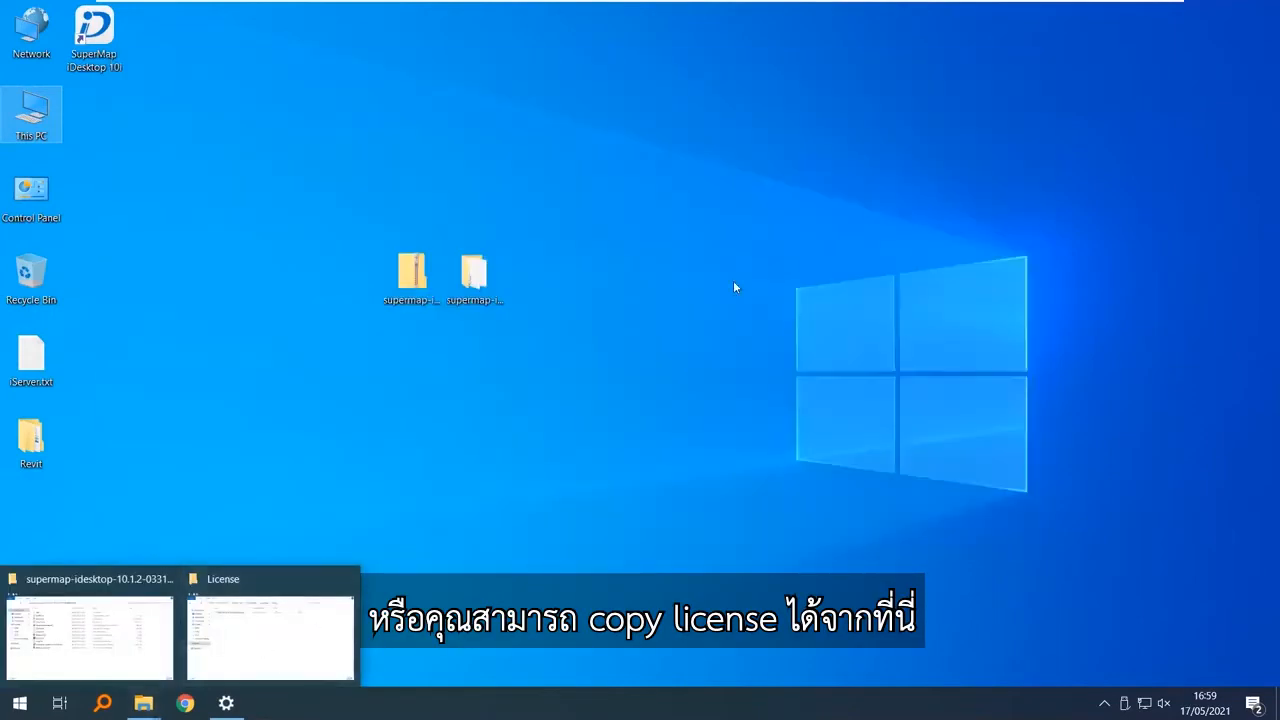
pyautogui.doubleClick(31, 112)
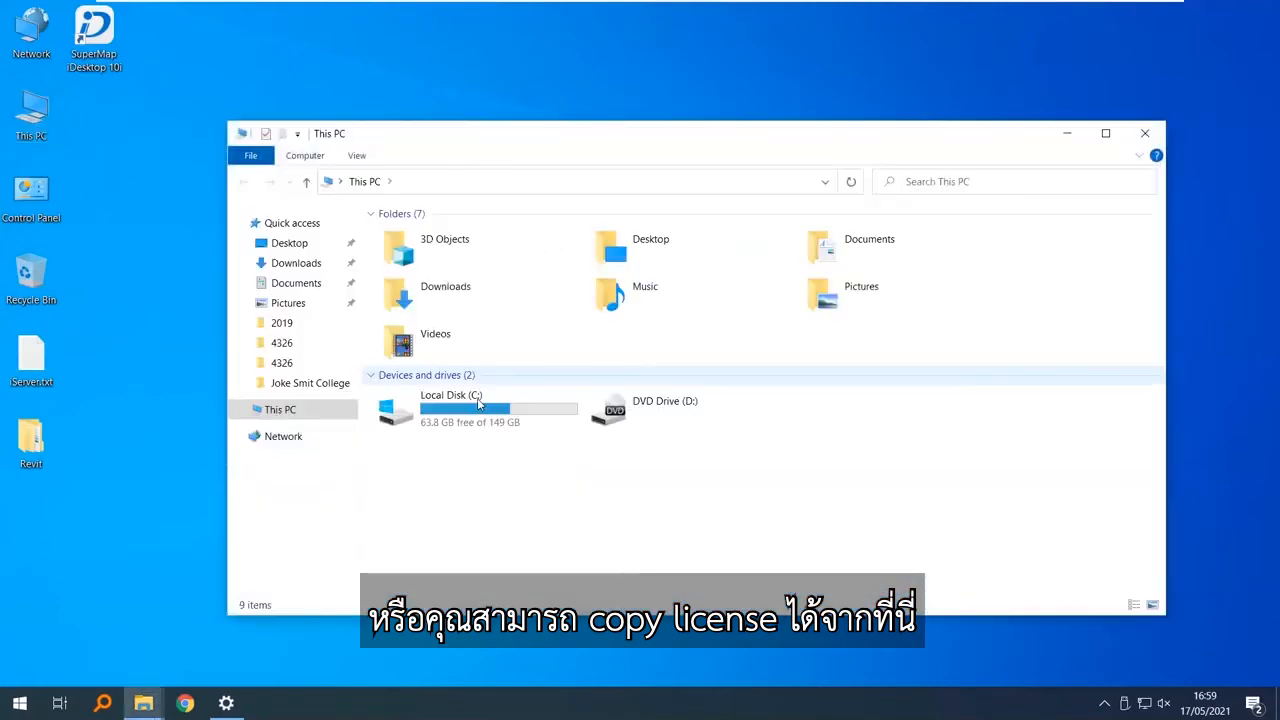
pyautogui.doubleClick(477, 398)
pyautogui.click(463, 272)
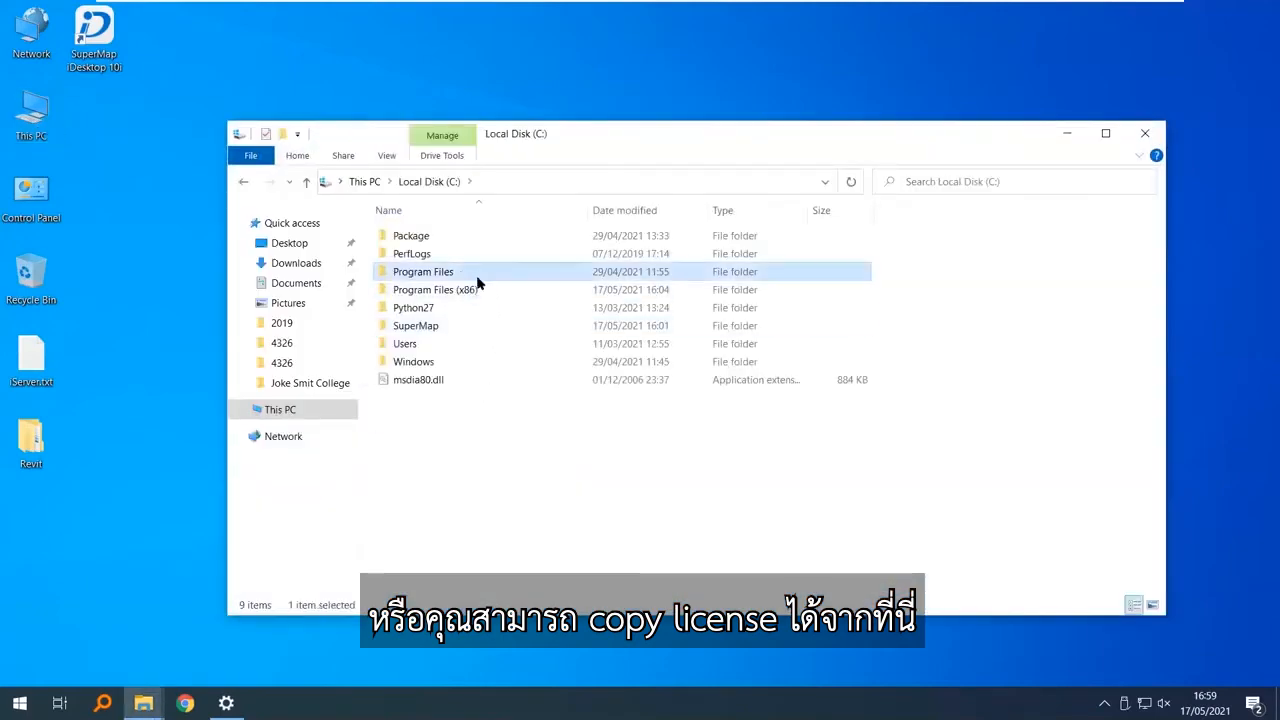
pyautogui.doubleClick(476, 274)
pyautogui.doubleClick(472, 286)
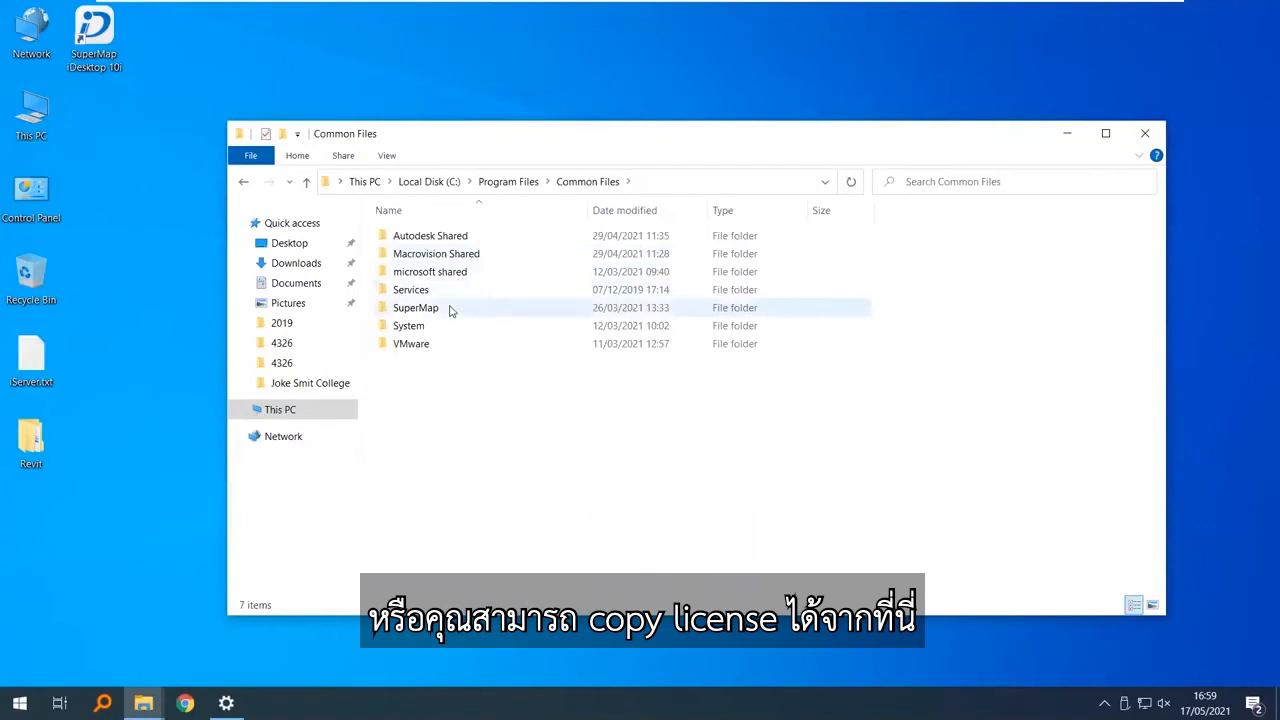
pyautogui.doubleClick(449, 311)
pyautogui.doubleClick(455, 238)
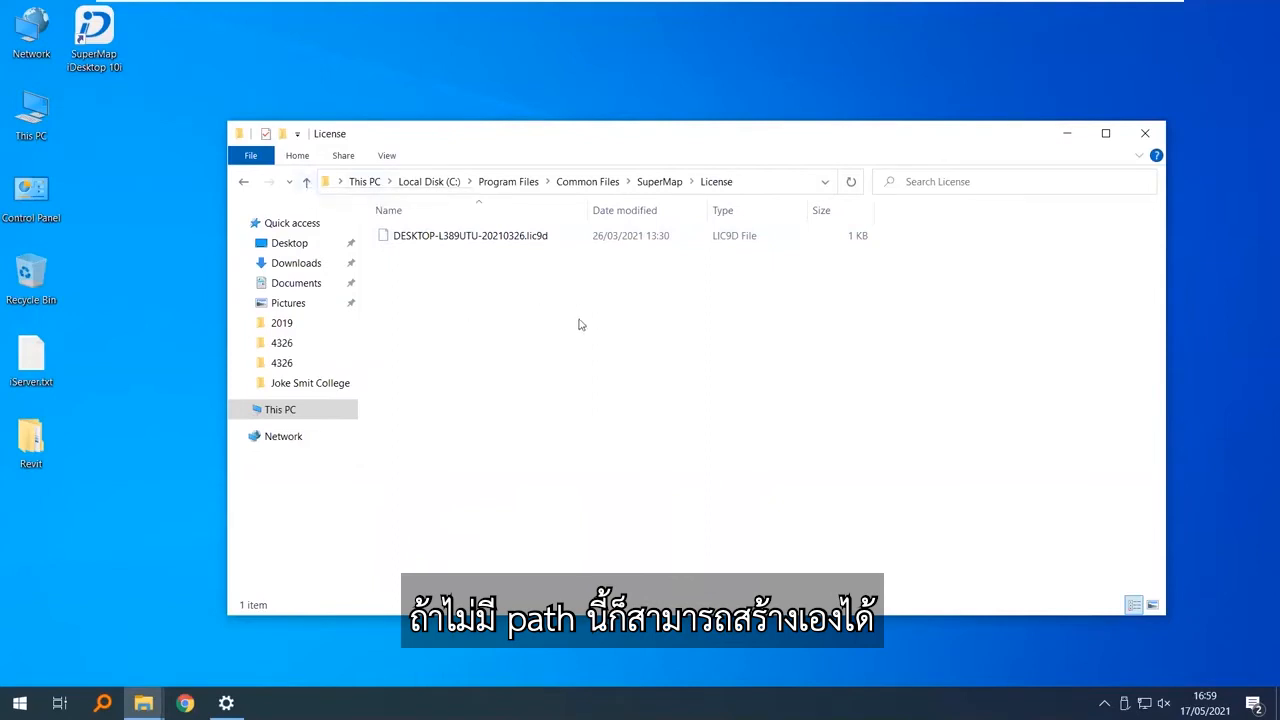
pyautogui.click(1145, 133)
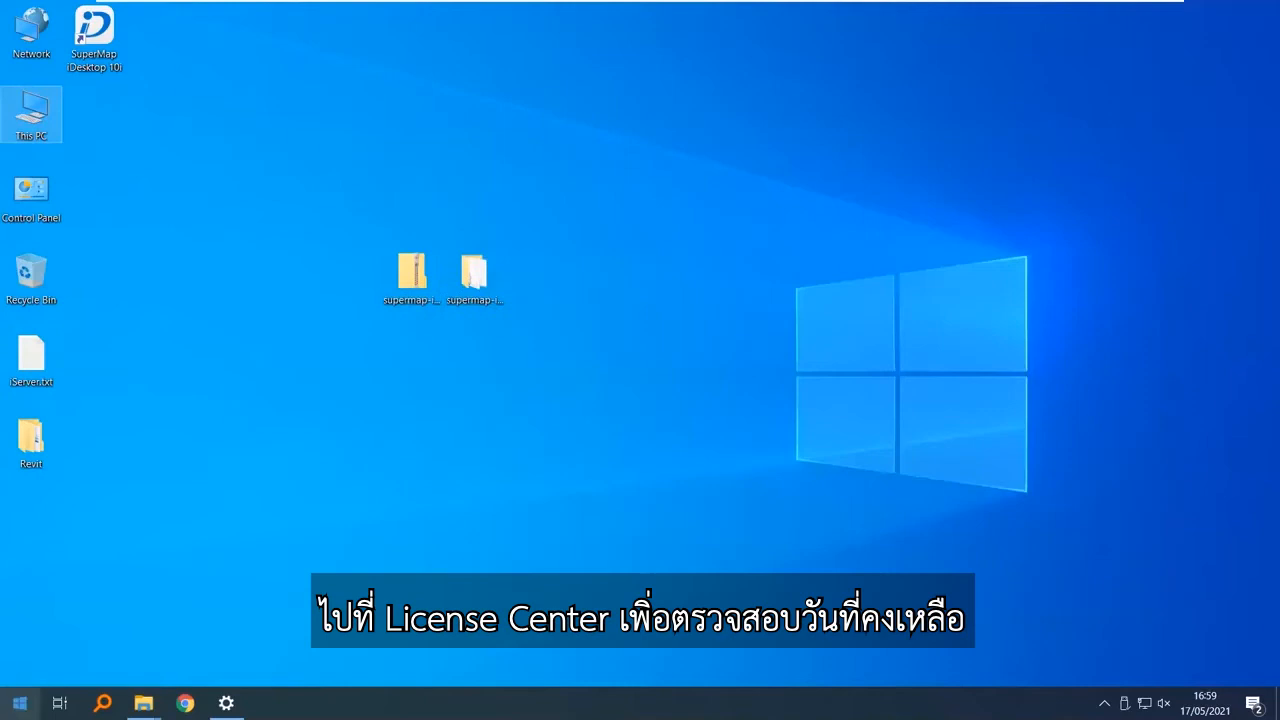
# - Run SuperMap License Center as administrator again, check the remaining trial days on its Home page, and close it
pyautogui.click(20, 703)
pyautogui.click(196, 413)
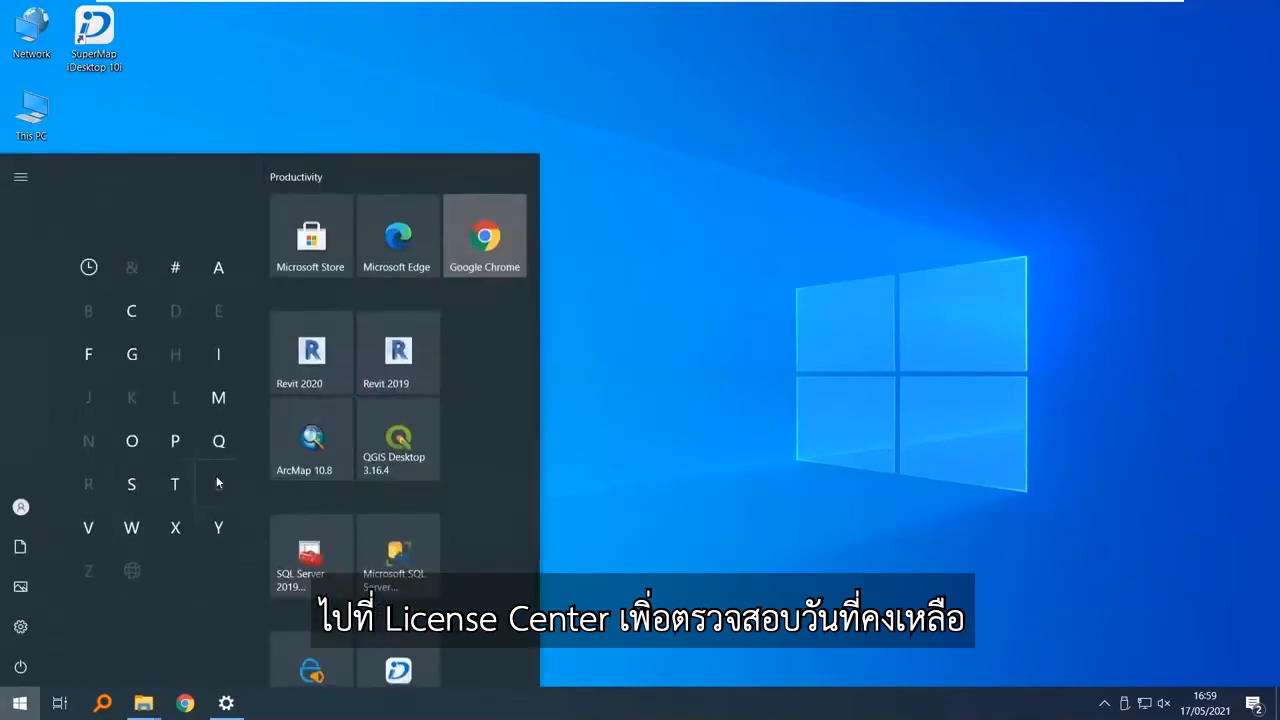
pyautogui.click(138, 482)
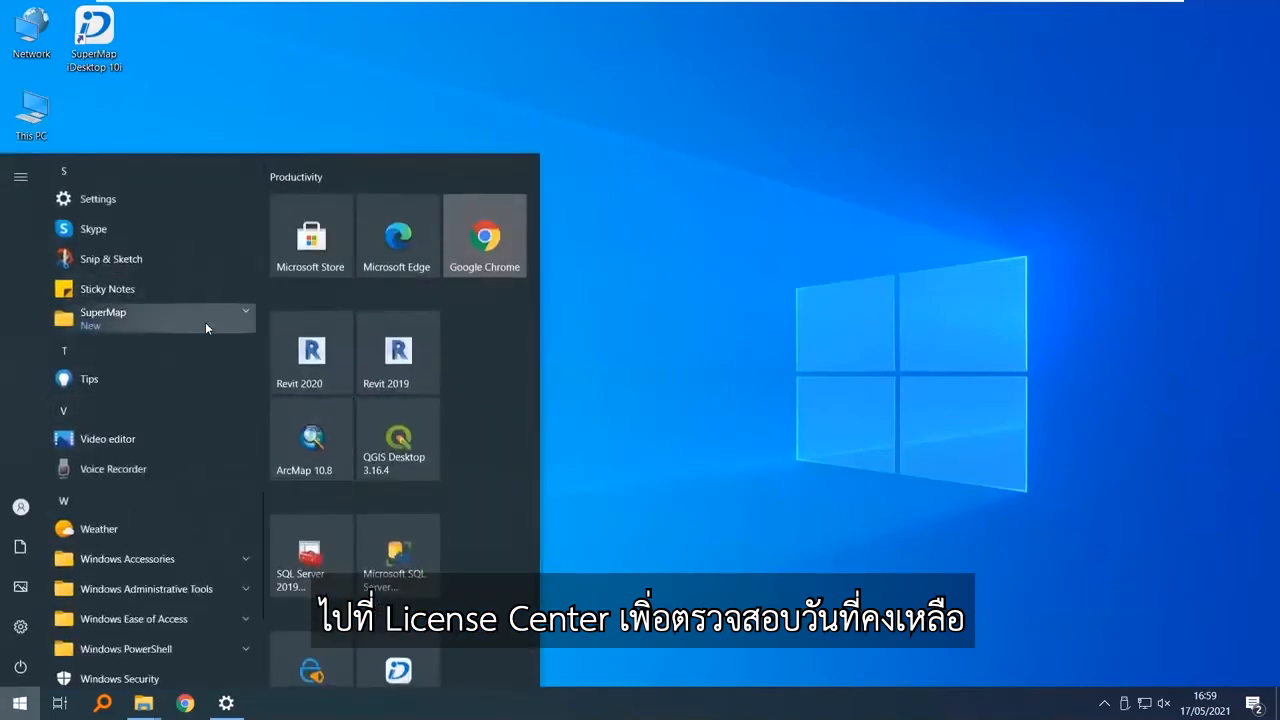
pyautogui.click(205, 322)
pyautogui.rightClick(258, 488)
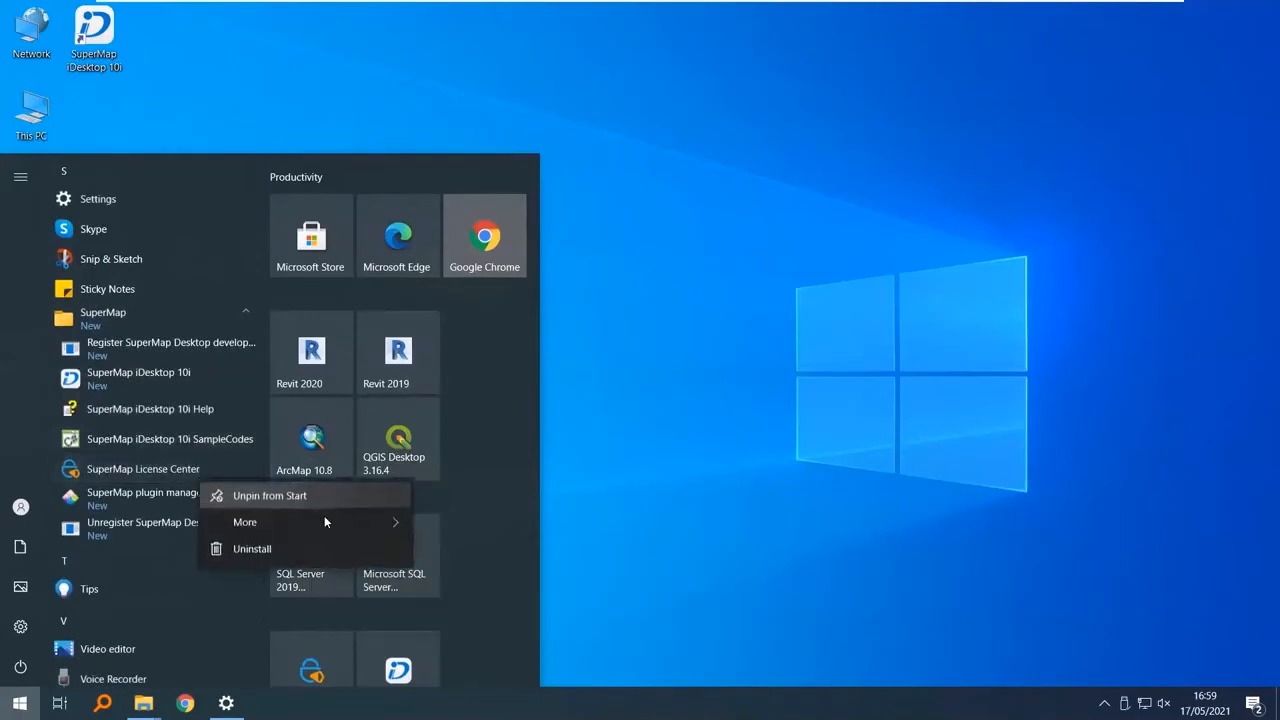
pyautogui.moveTo(328, 518)
pyautogui.click(481, 556)
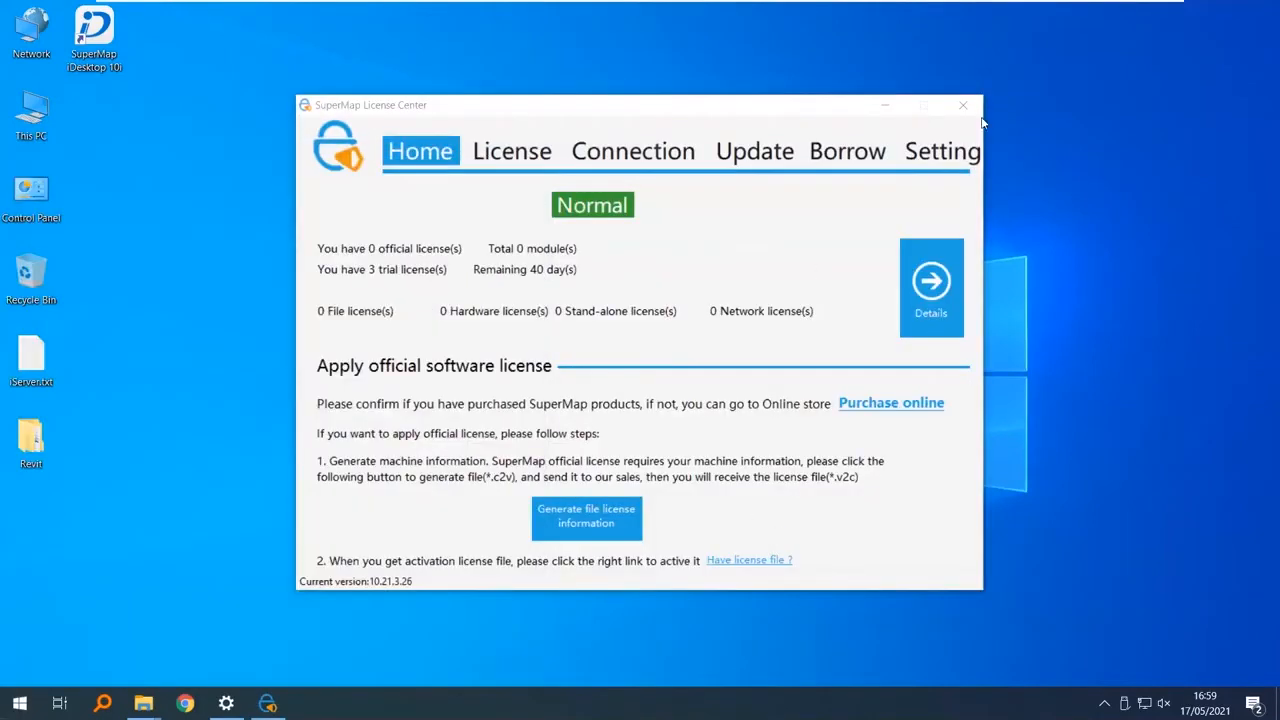
pyautogui.click(962, 105)
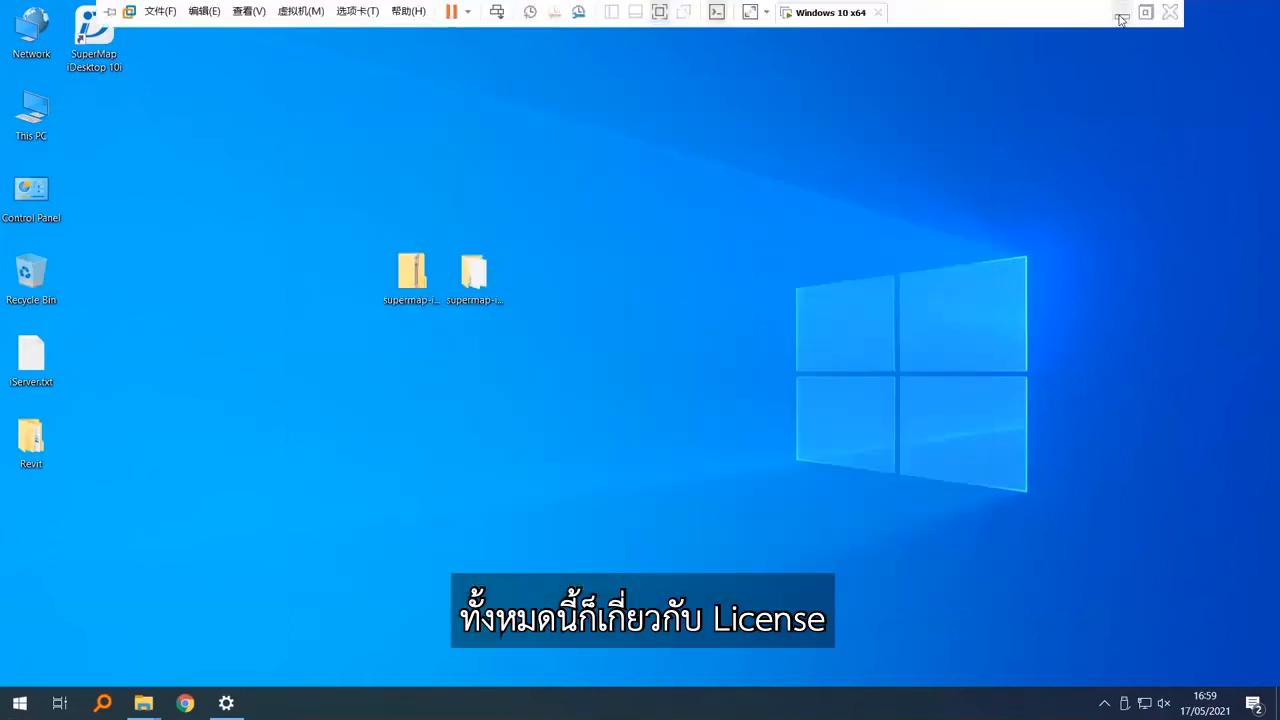
# - Return to the PowerPoint presentation, play slides 20 to 22 up to Finish Installation, and end the slide show
pyautogui.click(1121, 14)
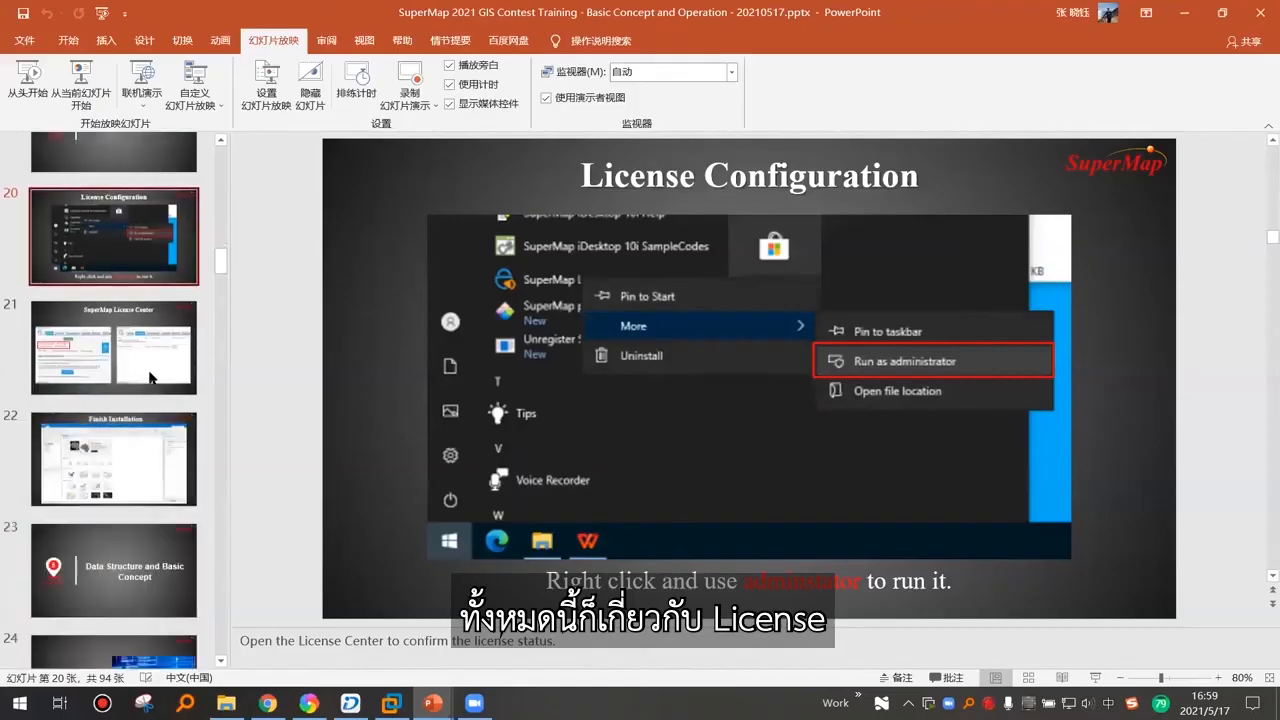
pyautogui.click(74, 89)
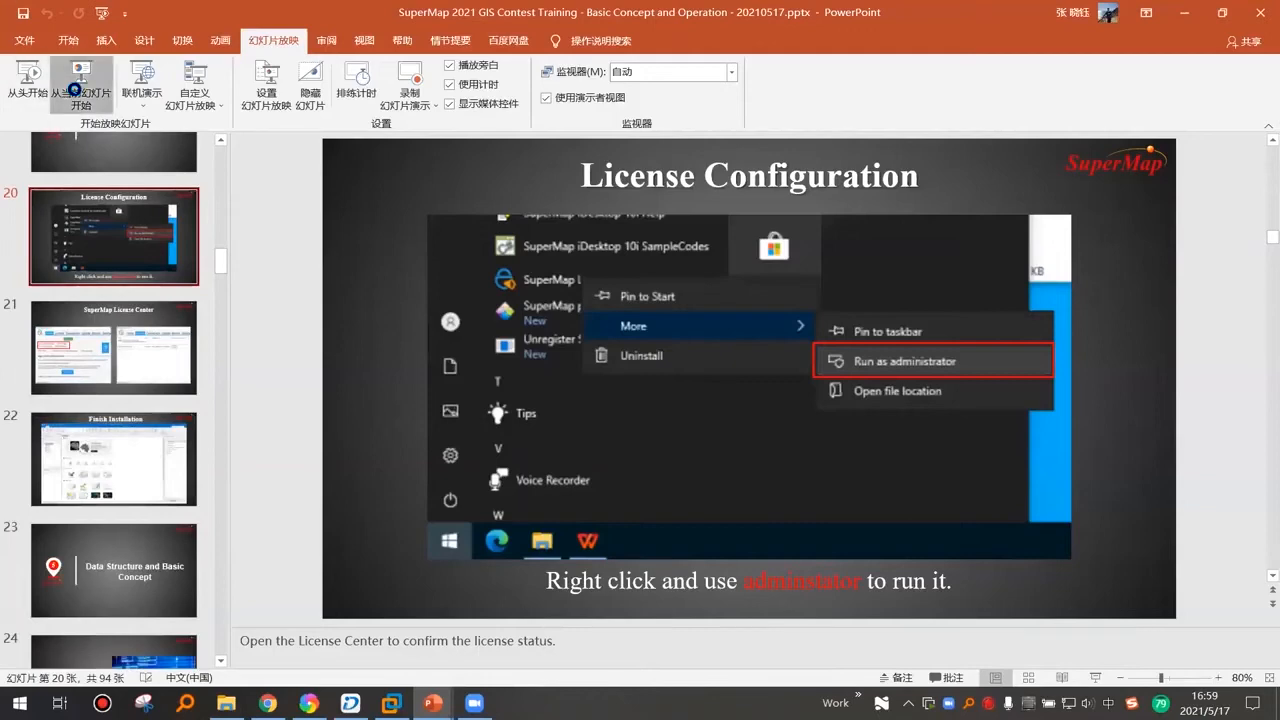
pyautogui.press('Right')
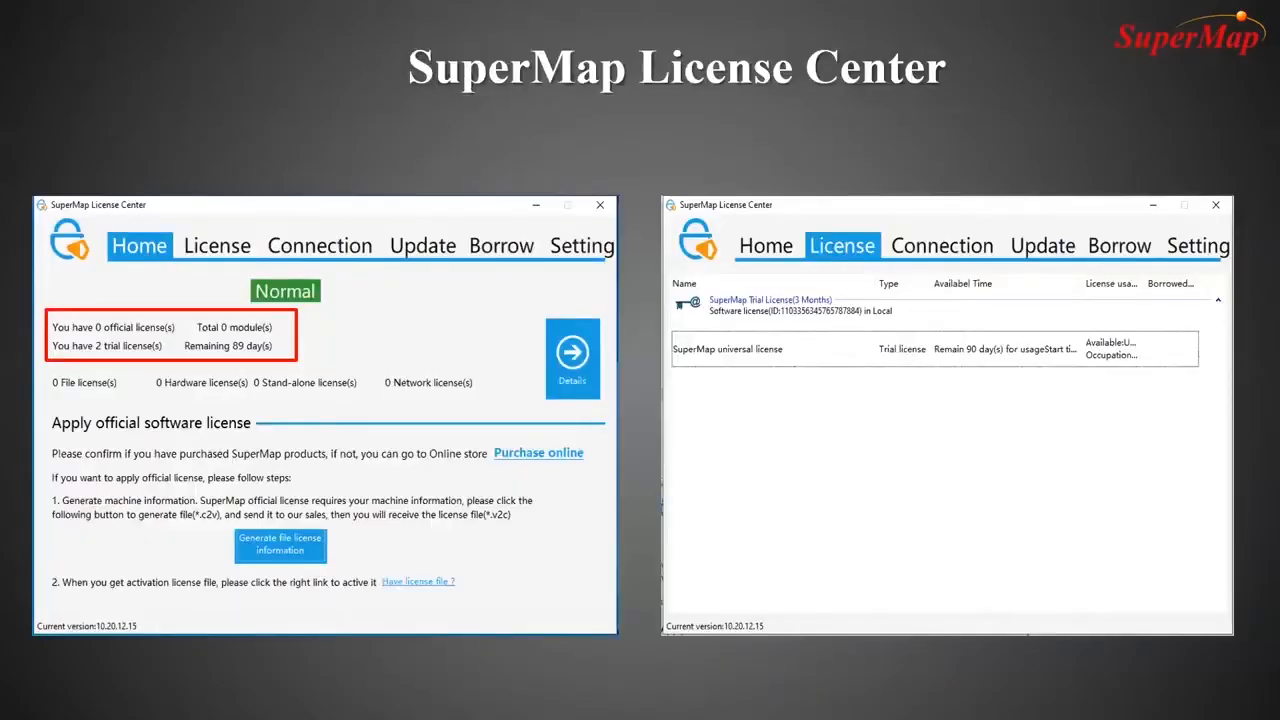
pyautogui.press('Right')
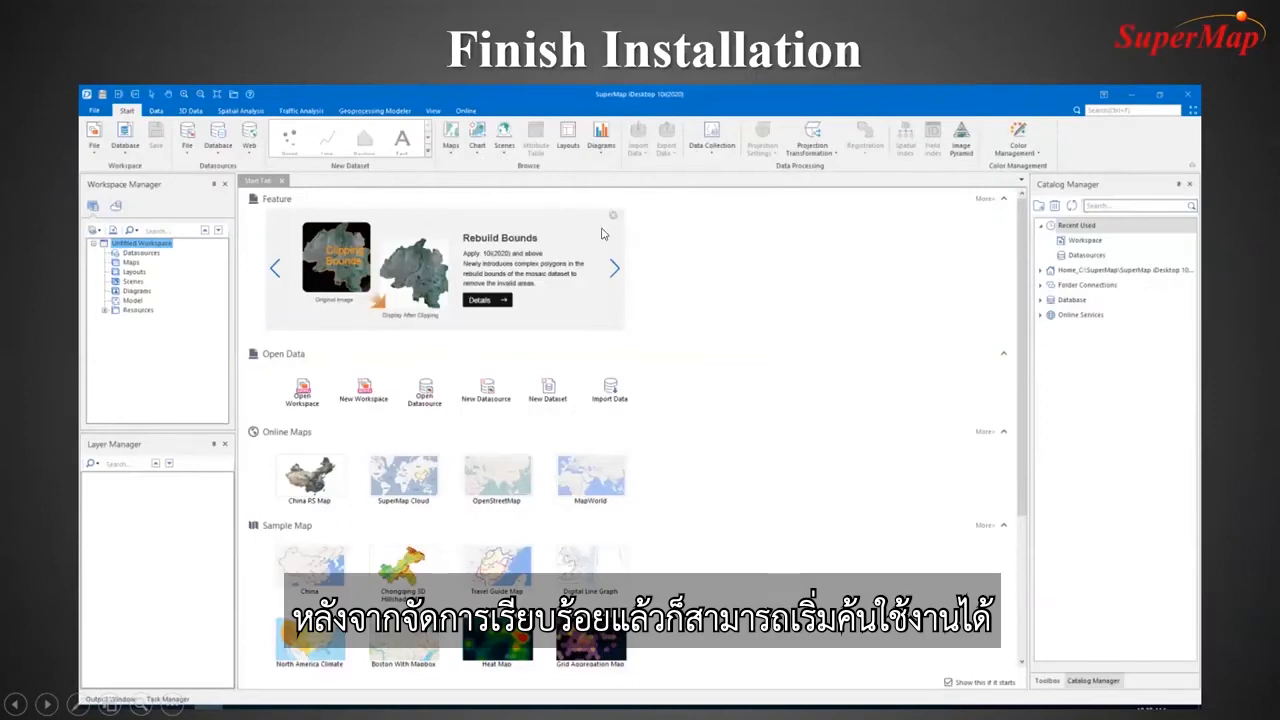
pyautogui.press('Escape')
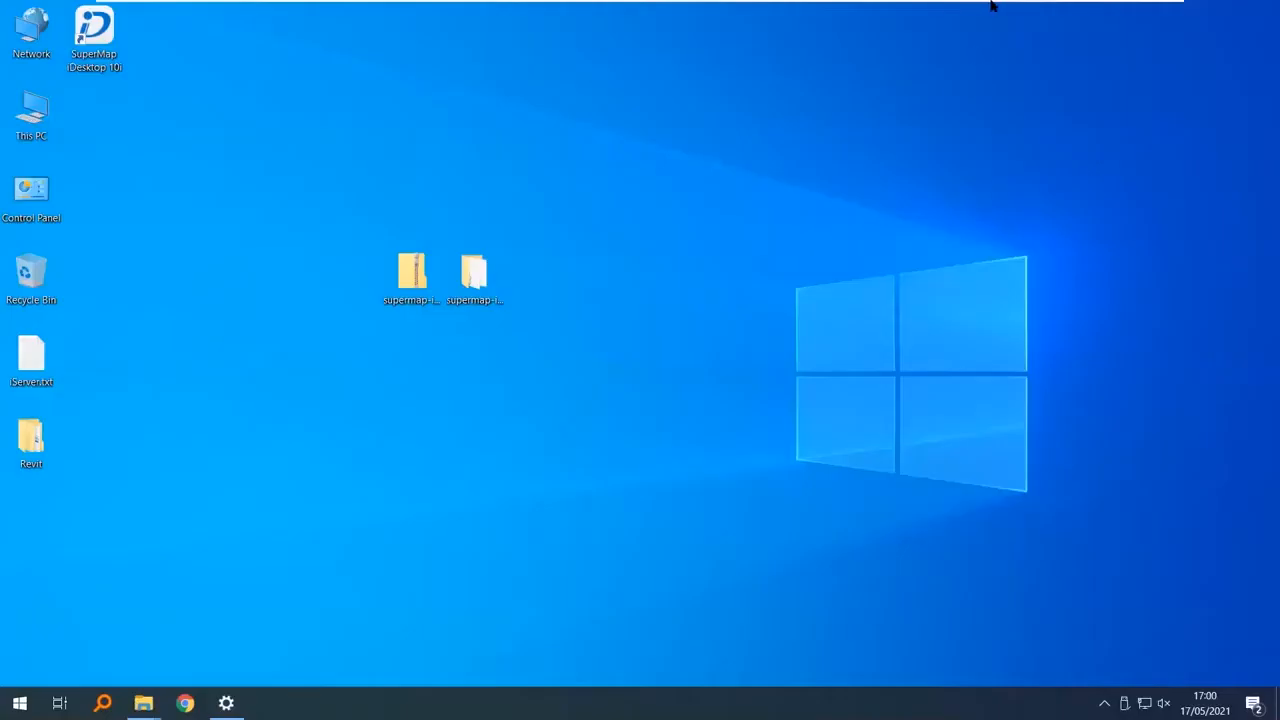
pyautogui.moveTo(992, 5)
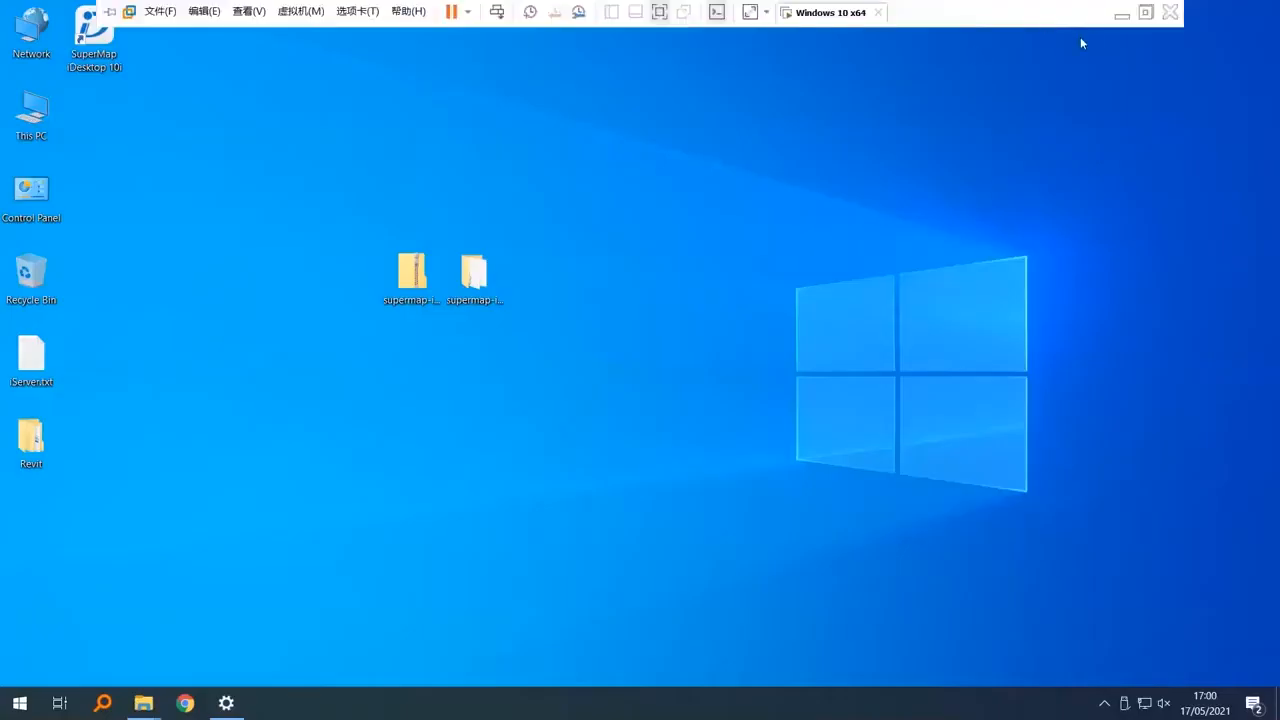
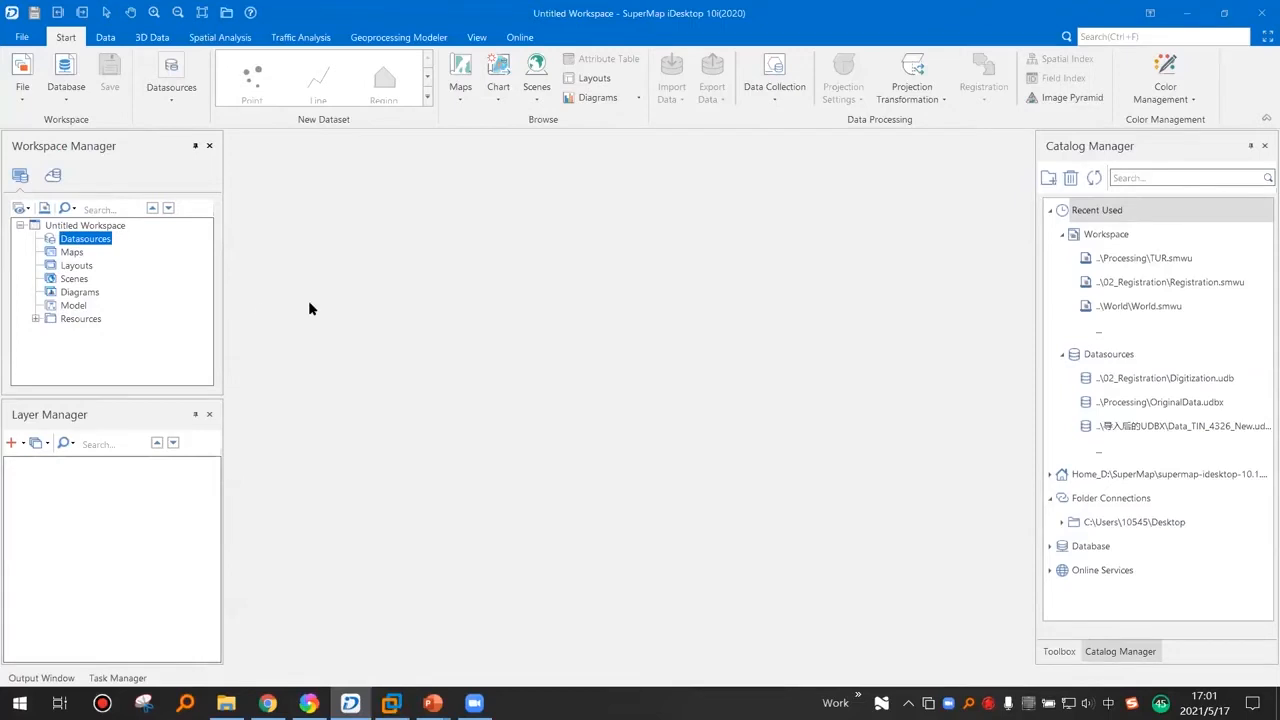
# - Examine the commands available for the Datasources node of the untitled workspace in SuperMap iDesktop
pyautogui.click(76, 254)
pyautogui.click(74, 241)
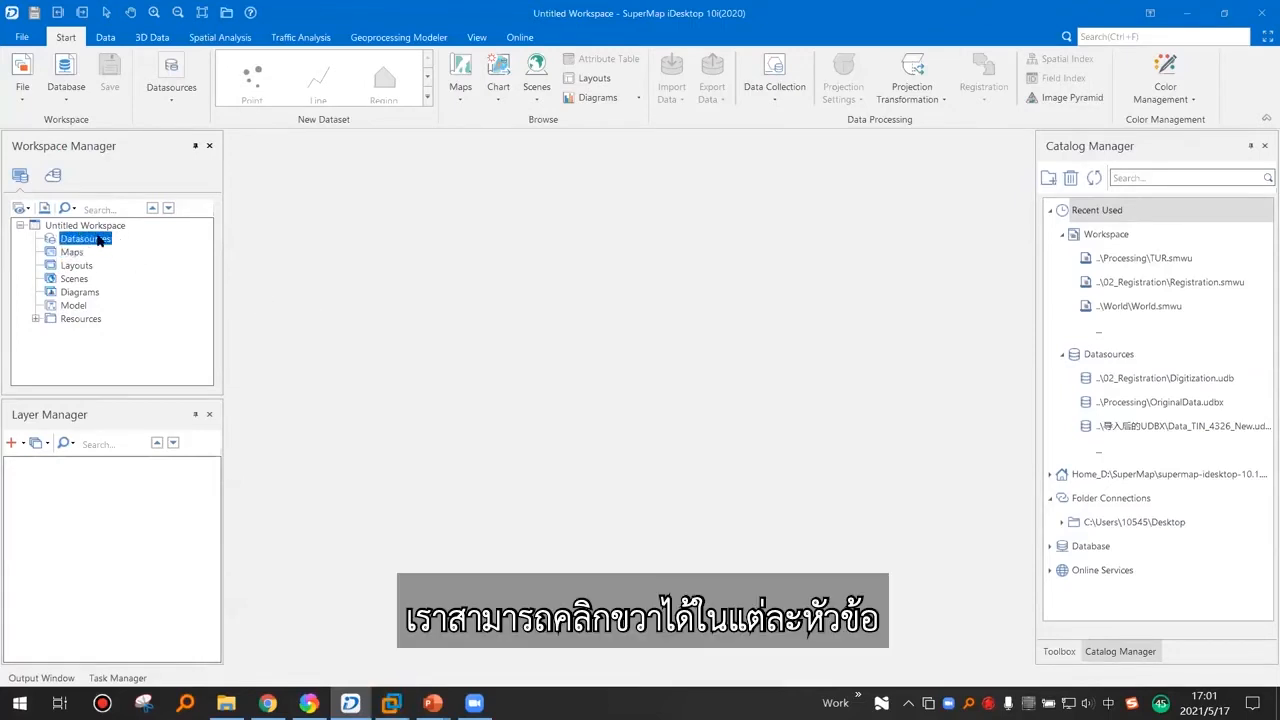
pyautogui.rightClick(91, 240)
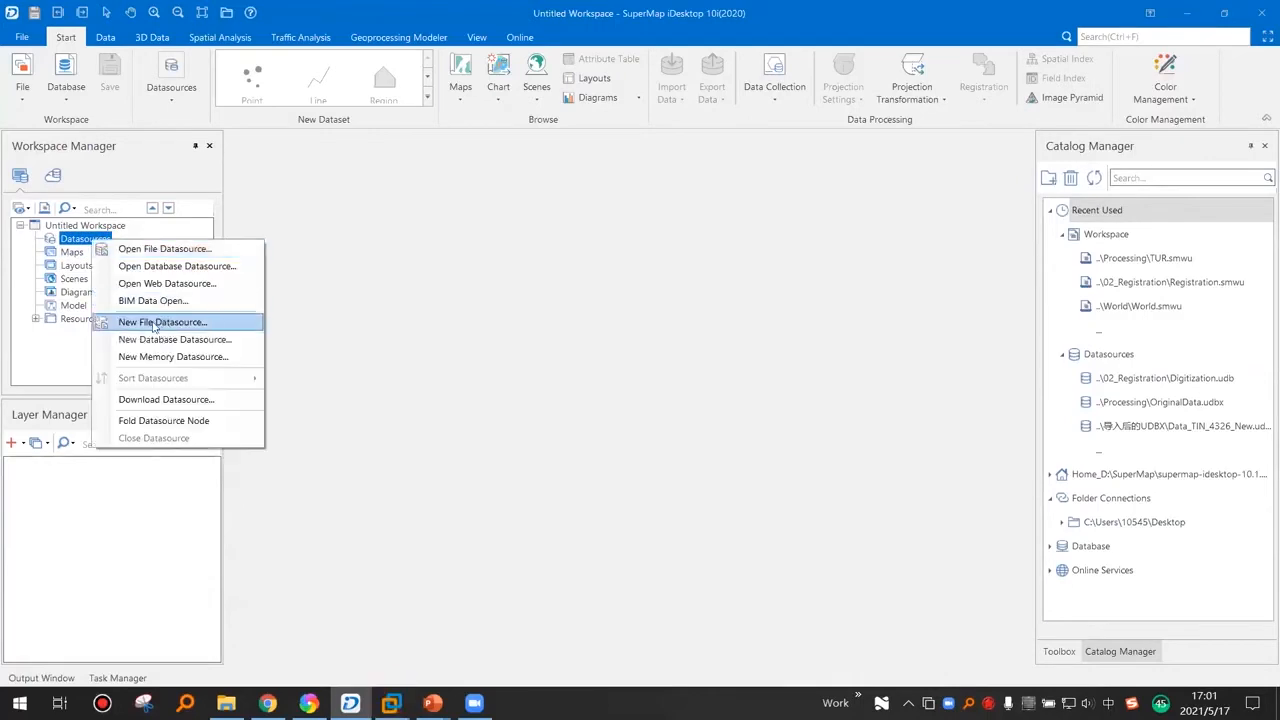
pyautogui.click(420, 345)
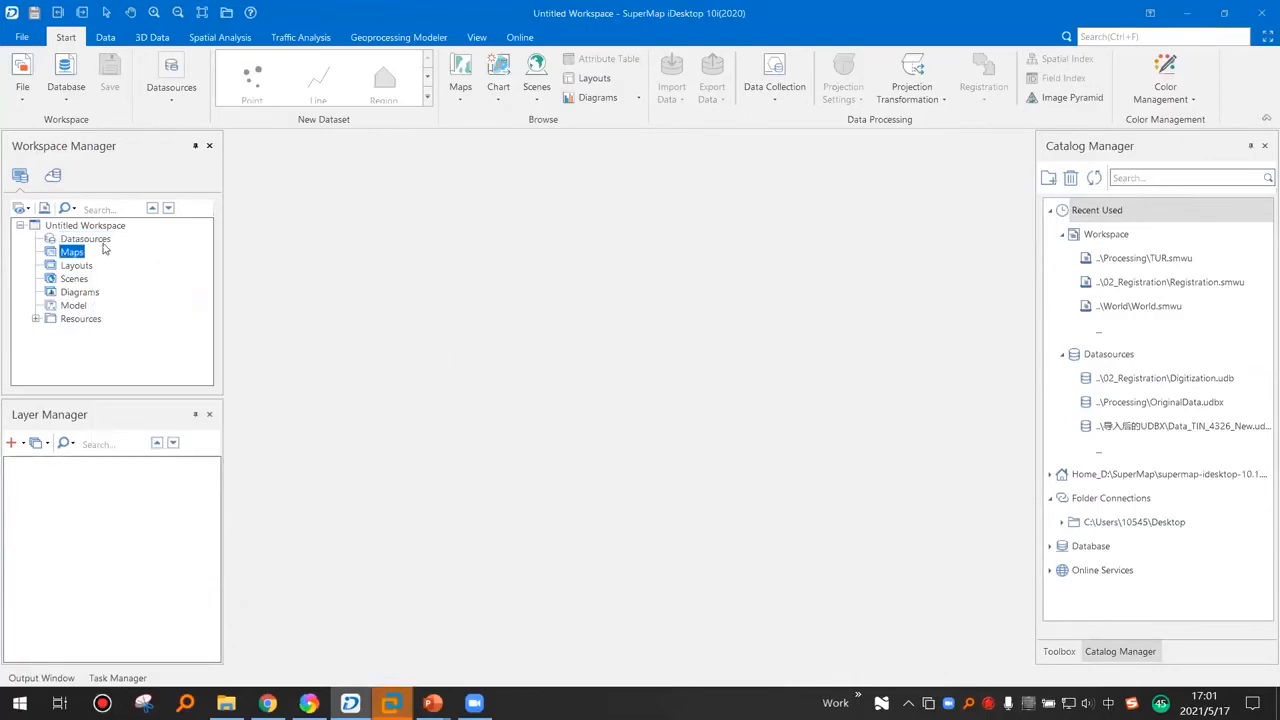
# - Create a new file datasource named test0517 as a UDBX file on the desktop
pyautogui.rightClick(100, 241)
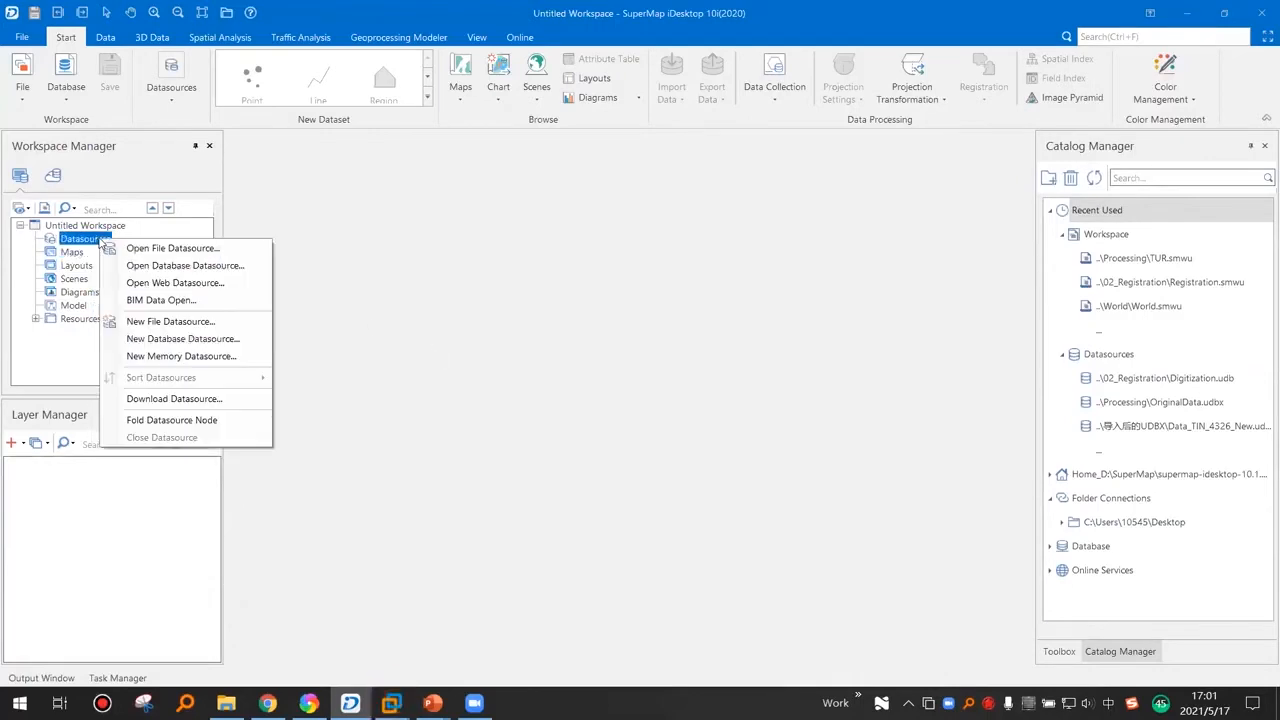
pyautogui.click(167, 321)
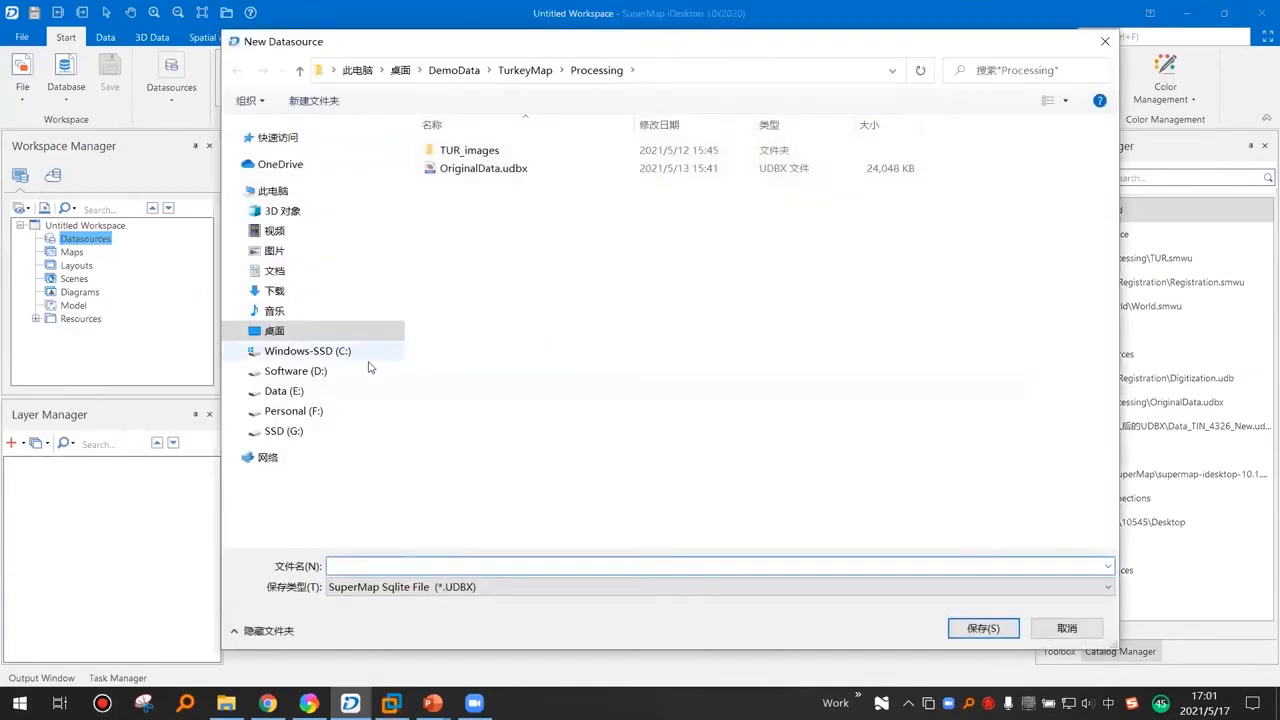
pyautogui.click(299, 332)
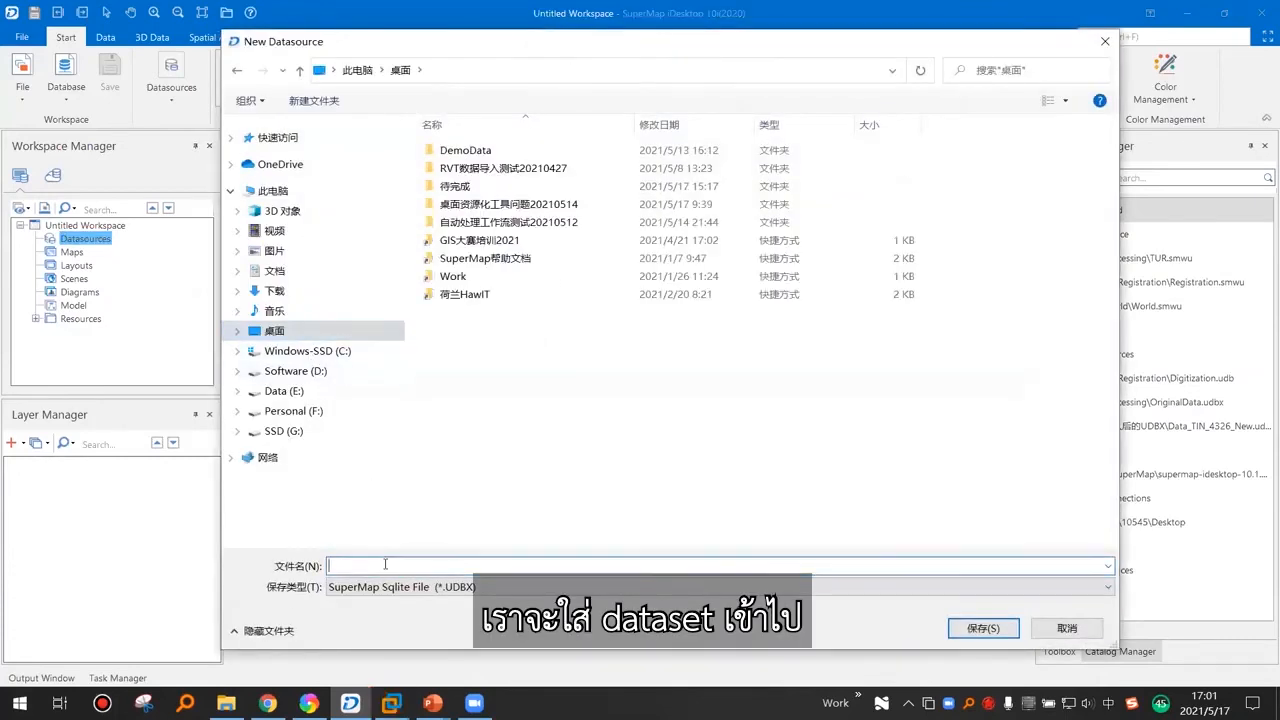
pyautogui.write('tes')
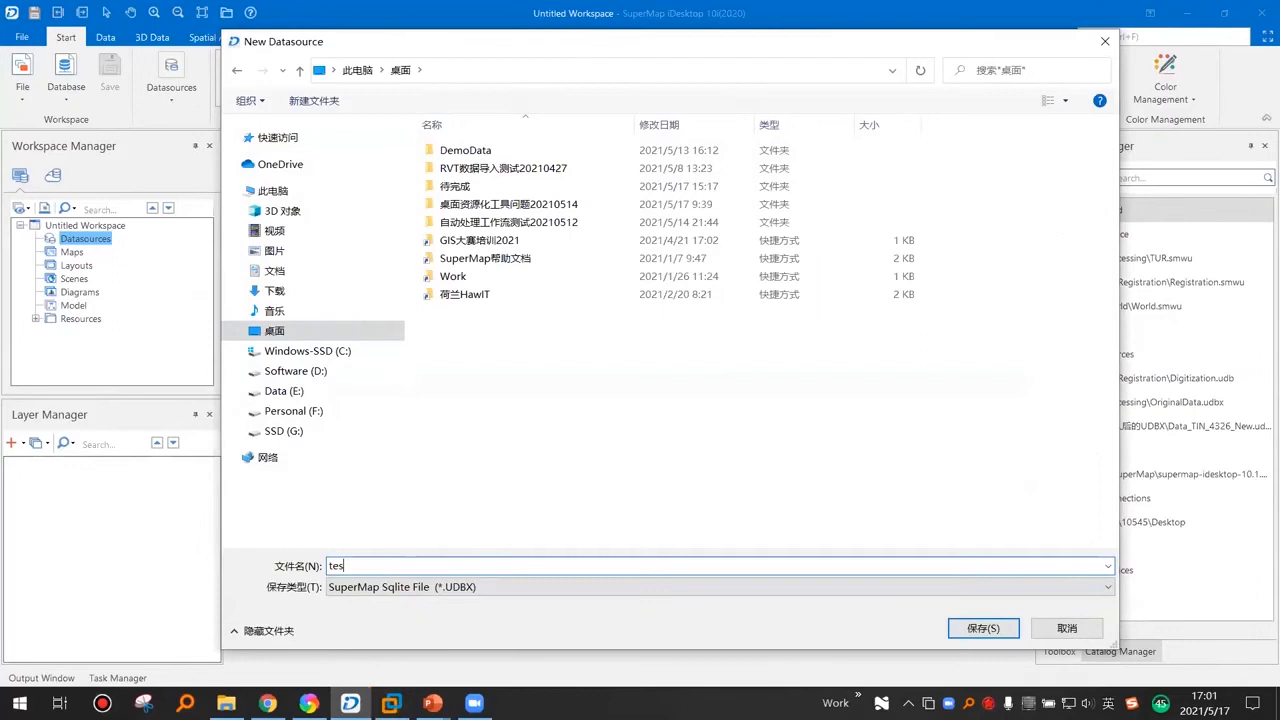
pyautogui.write('t0517')
pyautogui.press('Return')
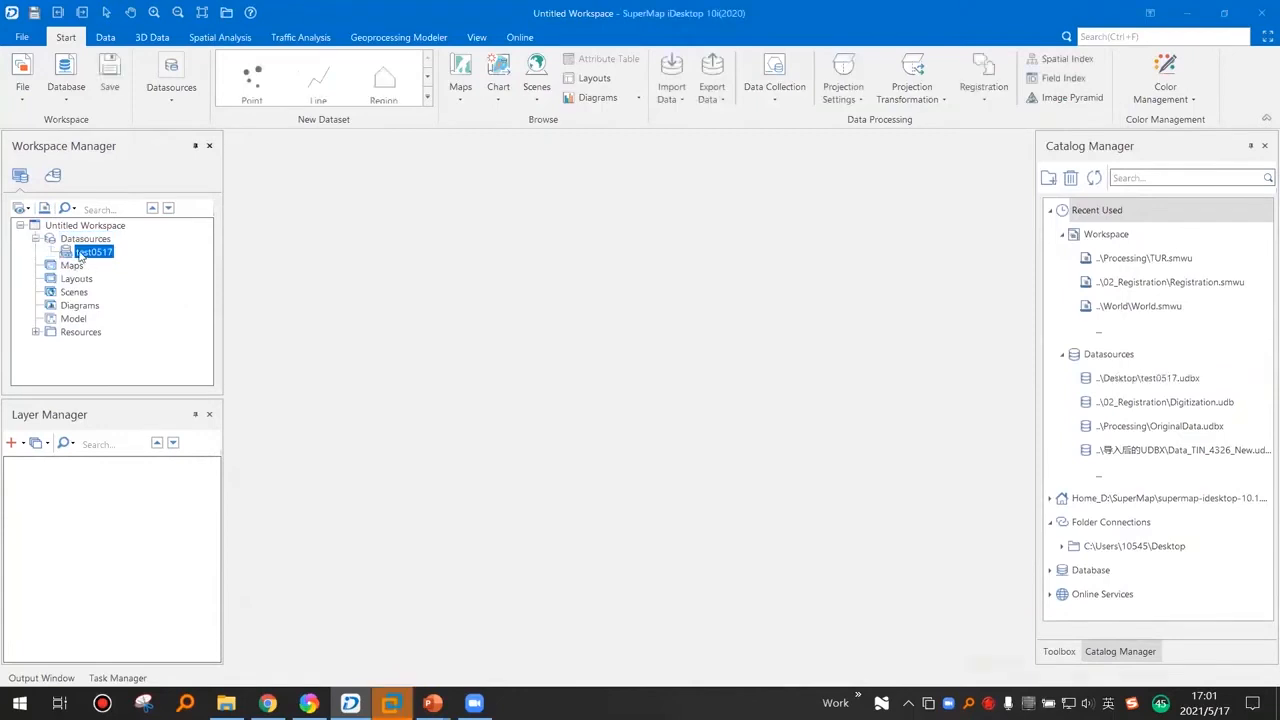
# - Create a second UDBX file datasource named "test2 0517" on the desktop
pyautogui.click(92, 240)
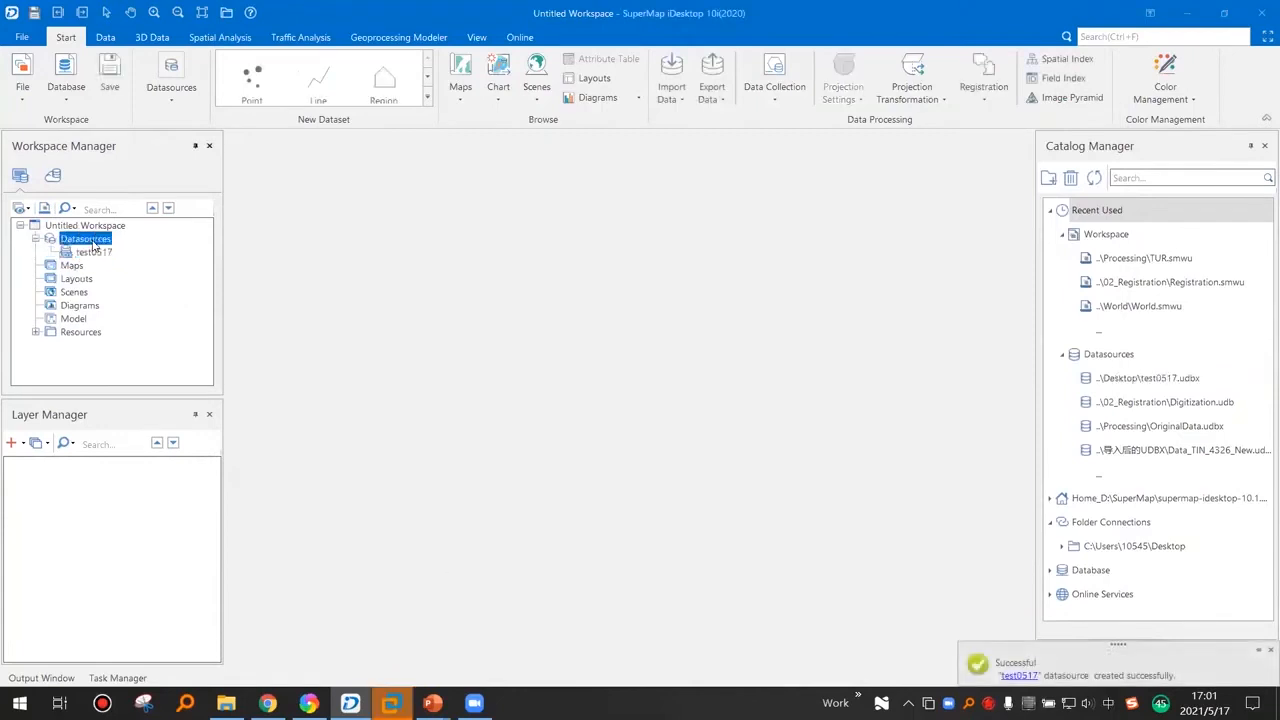
pyautogui.press('Down')
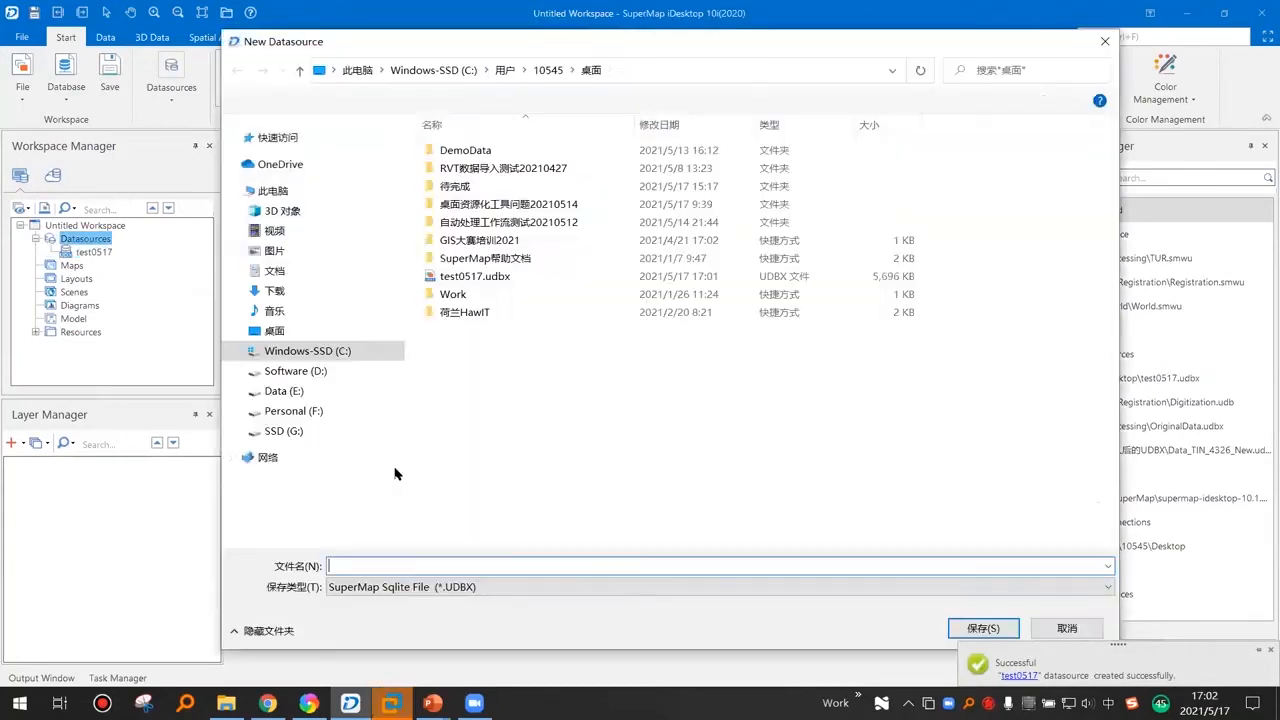
pyautogui.write('te')
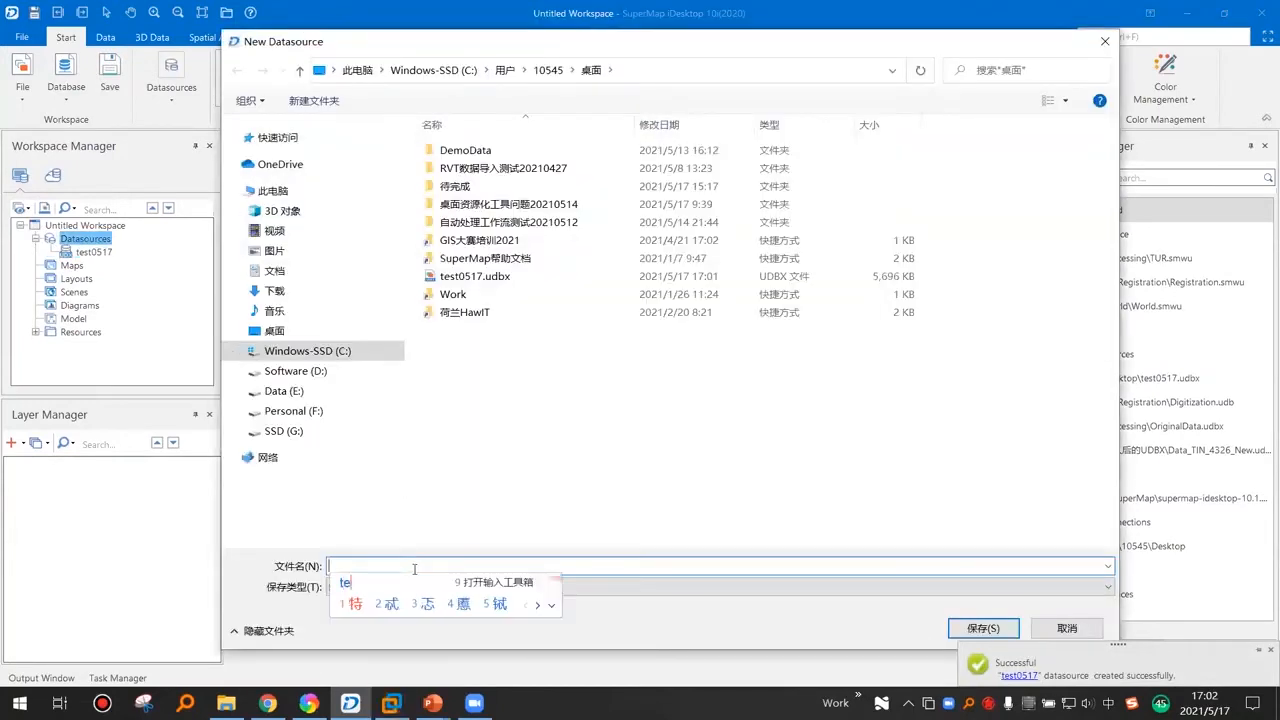
pyautogui.write('st')
pyautogui.press('Return')
pyautogui.write('2')
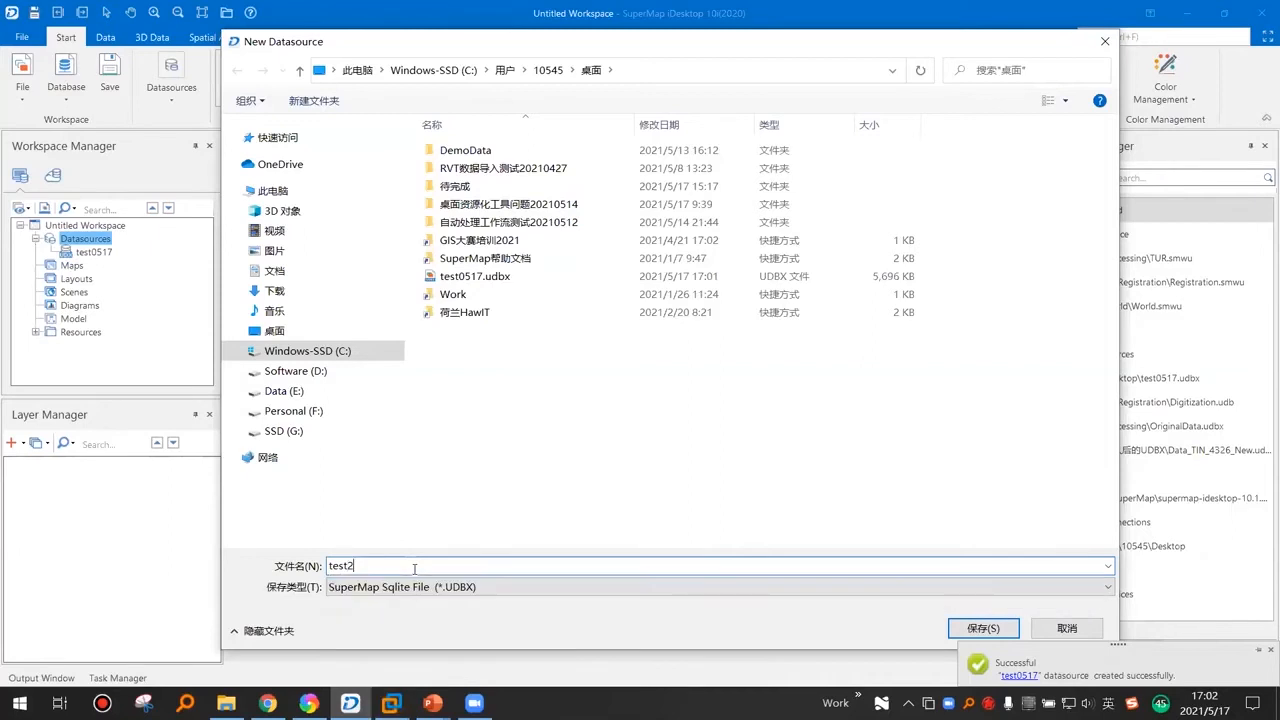
pyautogui.write(' 0517')
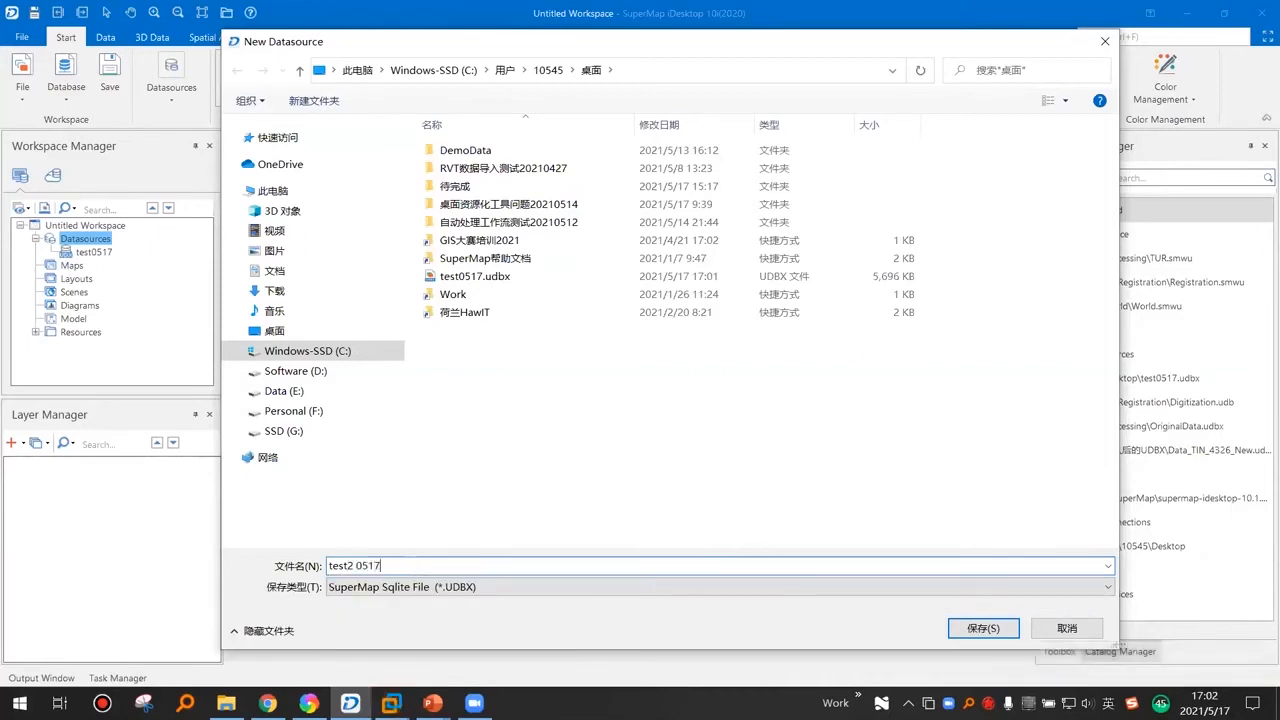
pyautogui.click(962, 628)
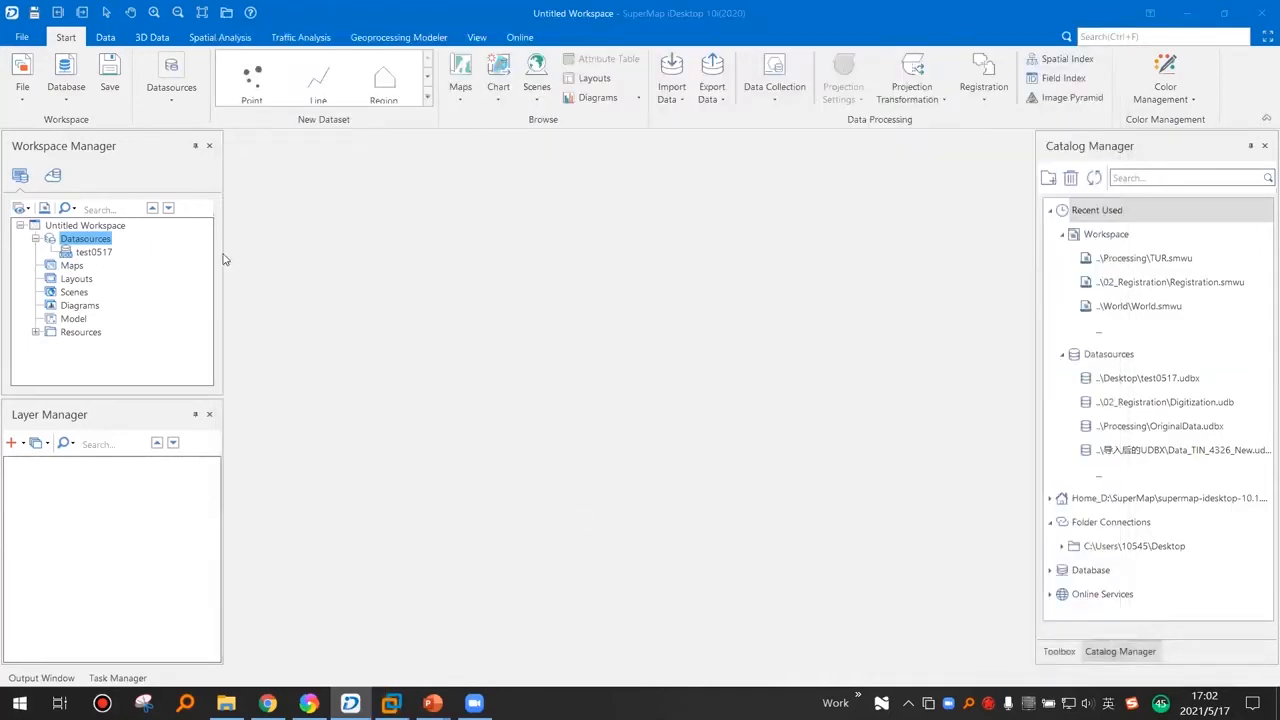
# - Create point, line and region datasets named New_Point, New_Line and New_Region in the test0517 datasource
pyautogui.click(100, 253)
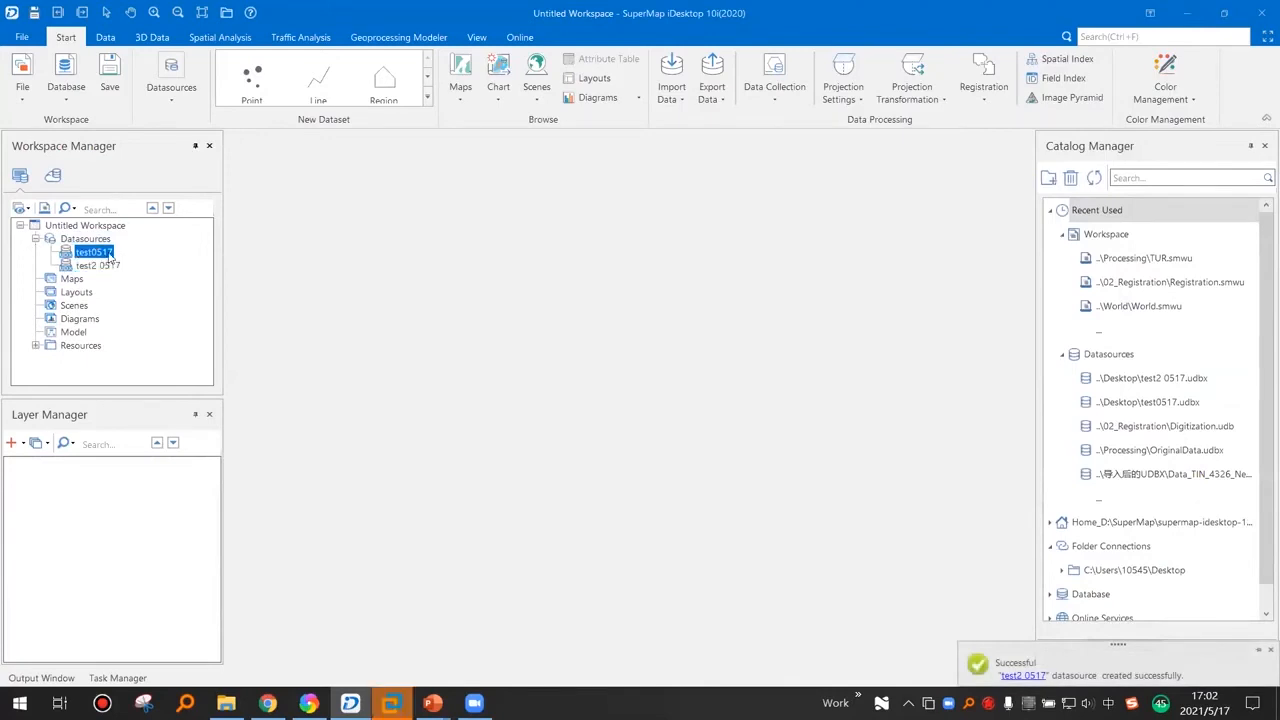
pyautogui.rightClick(110, 258)
pyautogui.press('Escape')
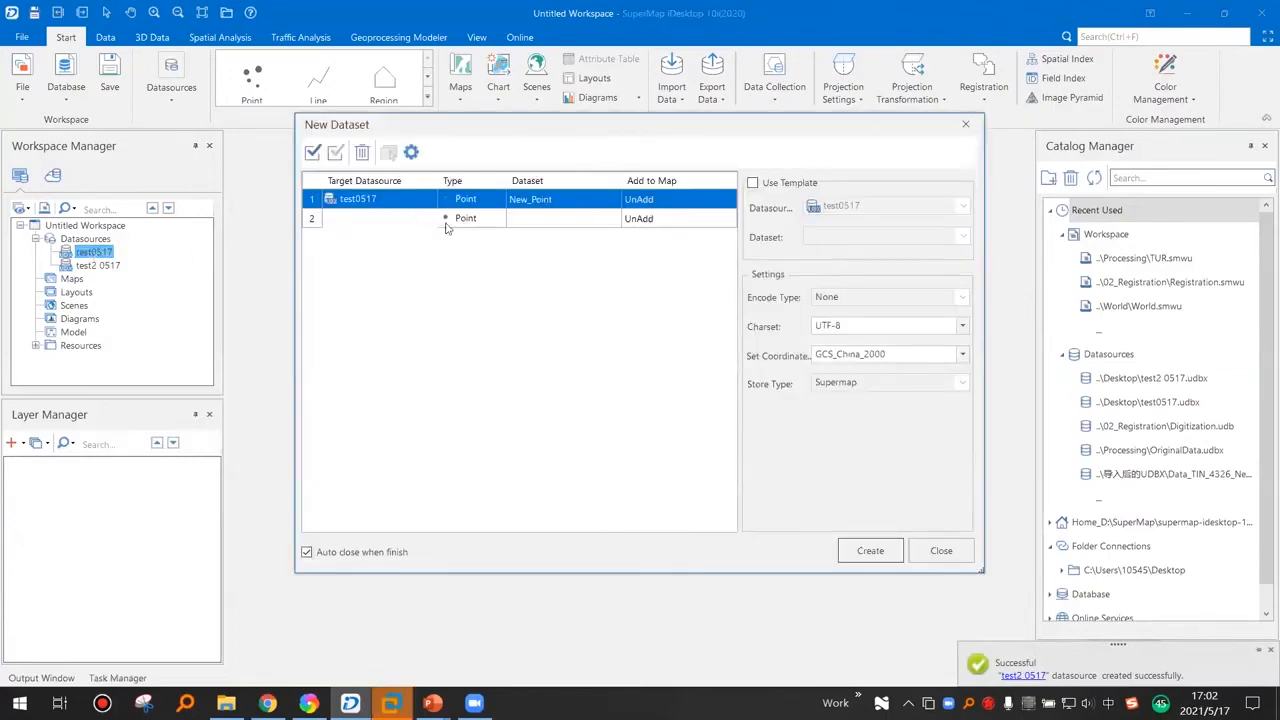
pyautogui.click(496, 217)
pyautogui.click(498, 218)
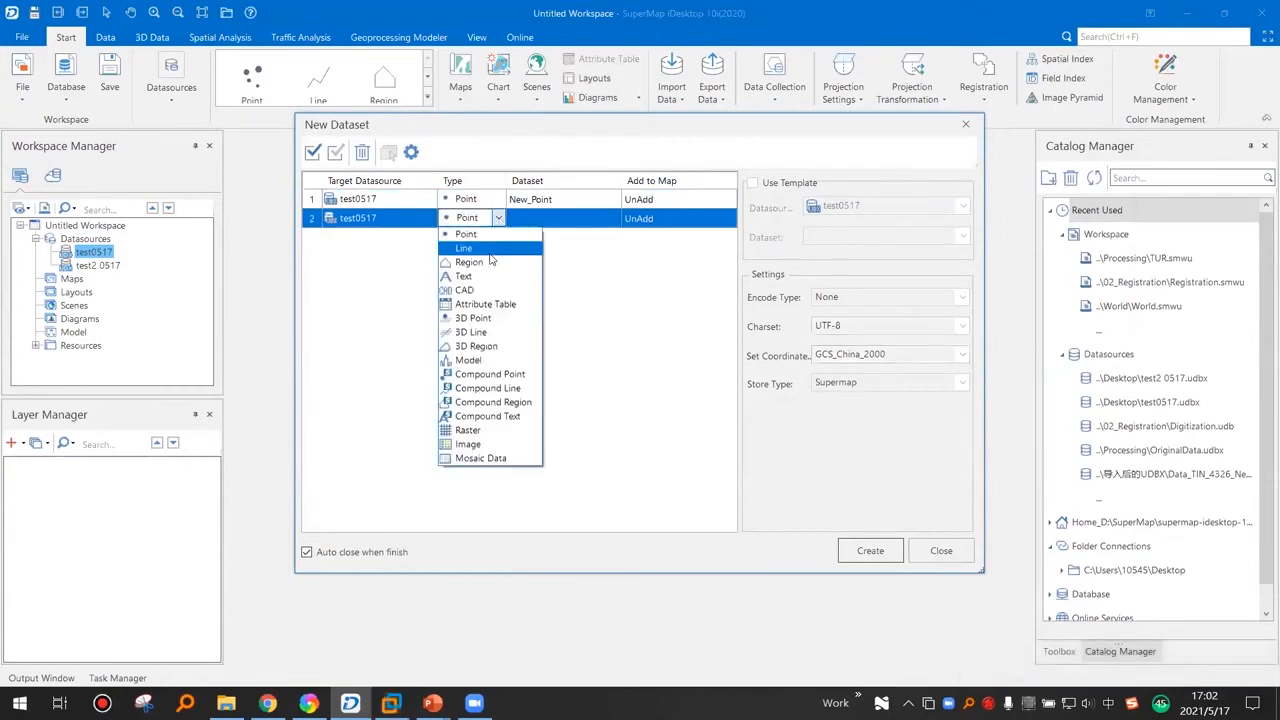
pyautogui.click(497, 244)
pyautogui.click(497, 244)
pyautogui.click(498, 240)
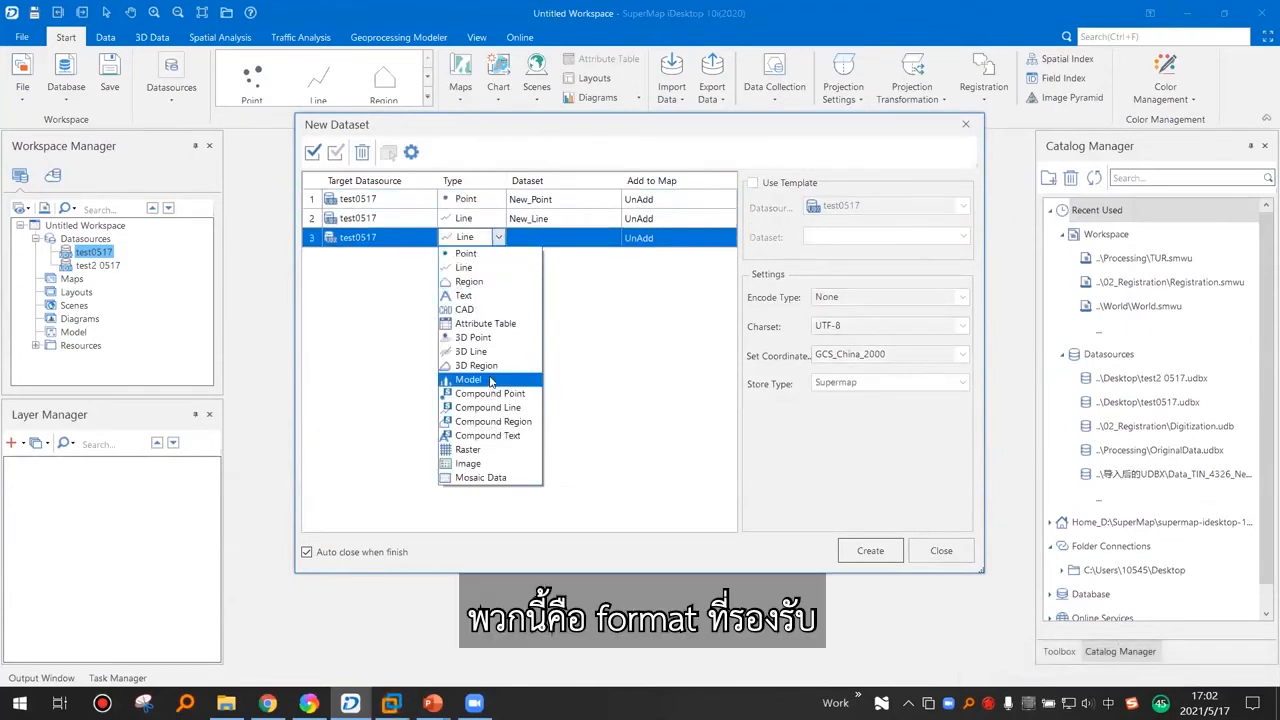
pyautogui.click(468, 281)
pyautogui.click(870, 550)
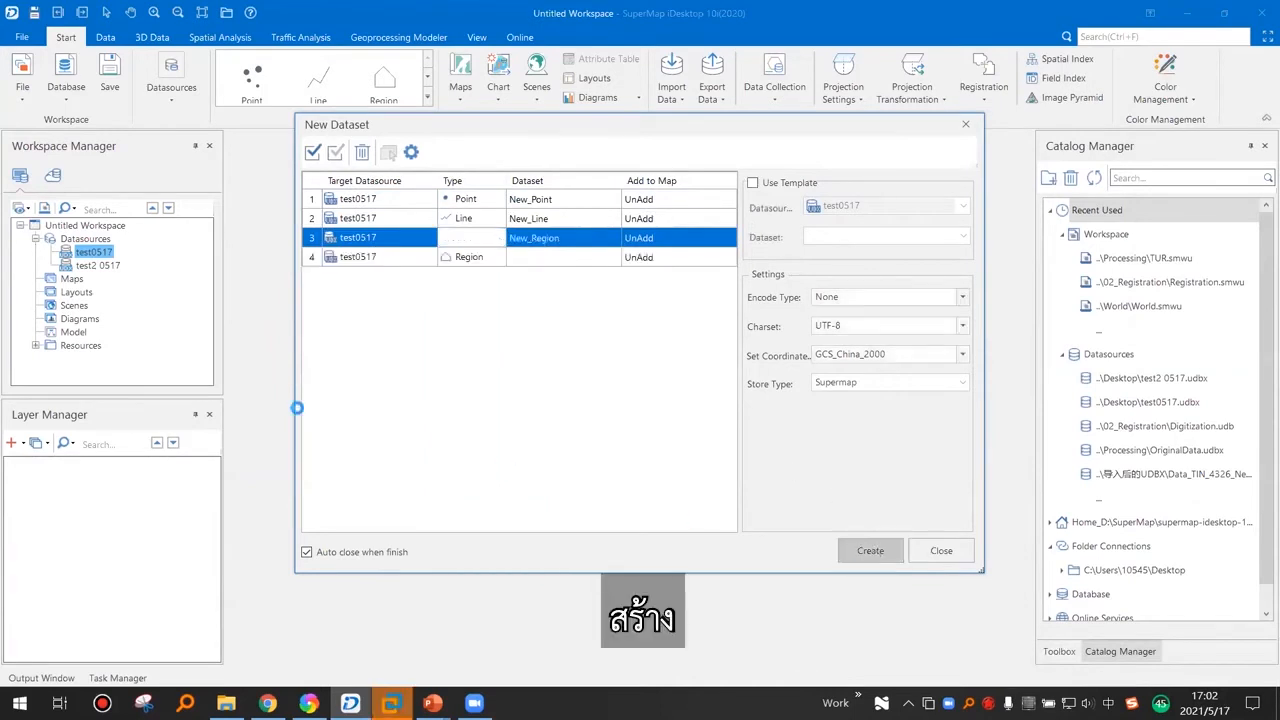
# - View the new datasets under test0517 and collapse that datasource in the workspace tree
pyautogui.click(112, 266)
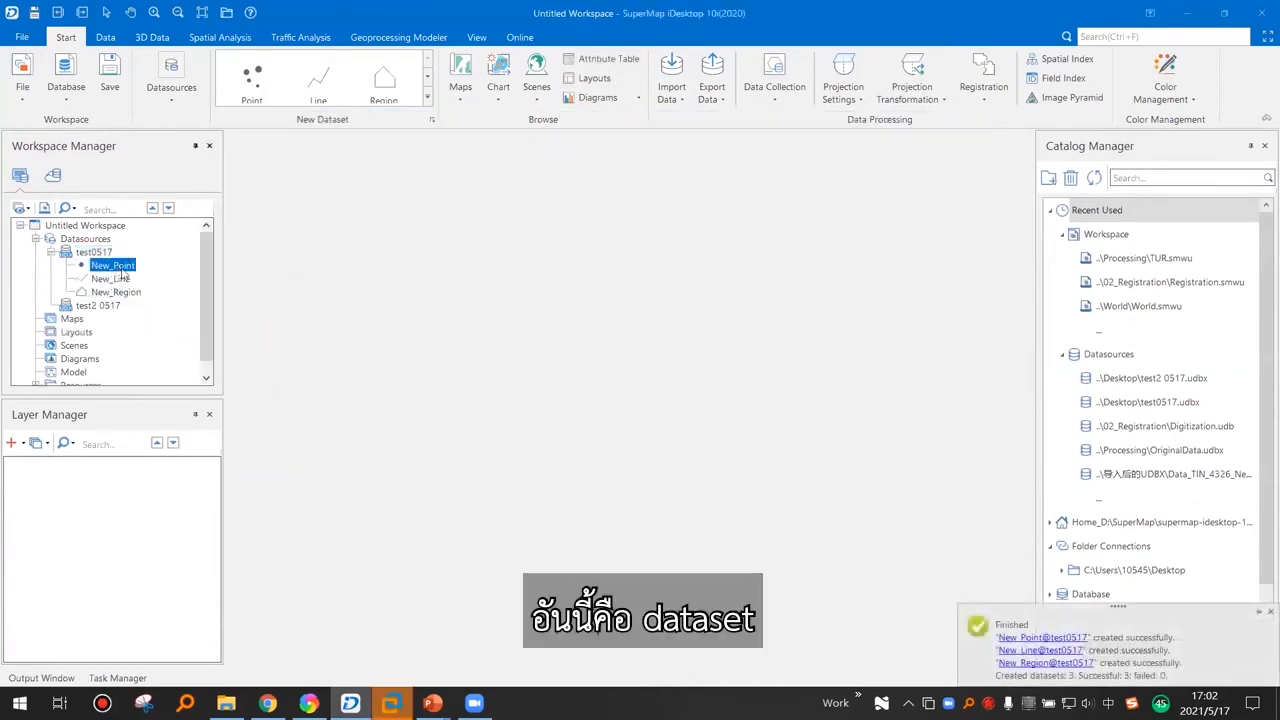
pyautogui.click(51, 253)
pyautogui.click(69, 280)
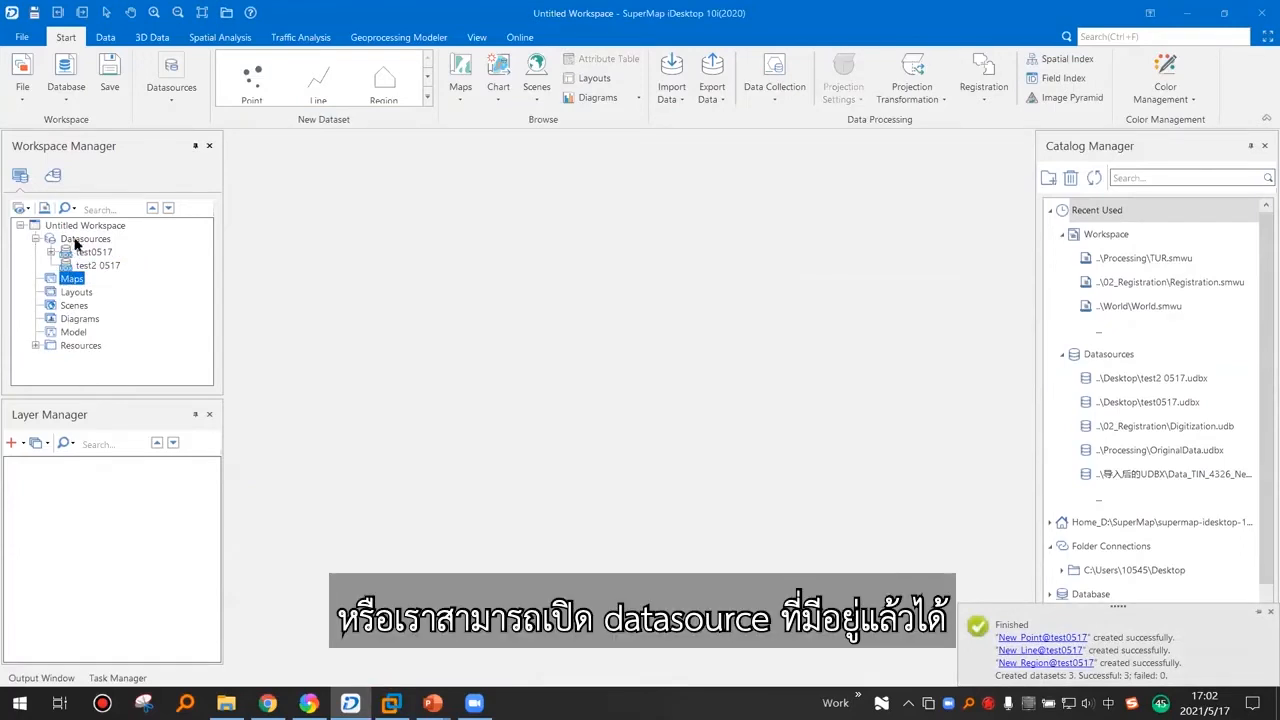
# - Open the existing file datasource World.udbx from the desktop's DemoData\Sample\01_World folder
pyautogui.click(83, 240)
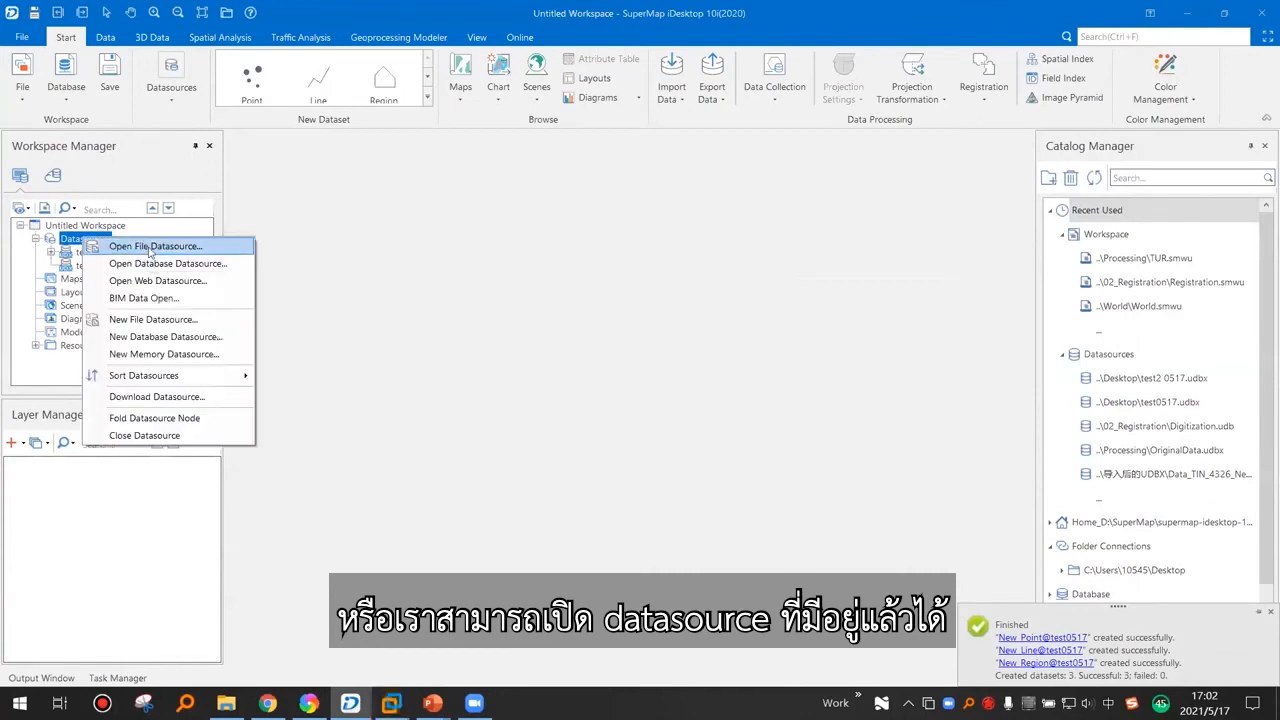
pyautogui.click(172, 253)
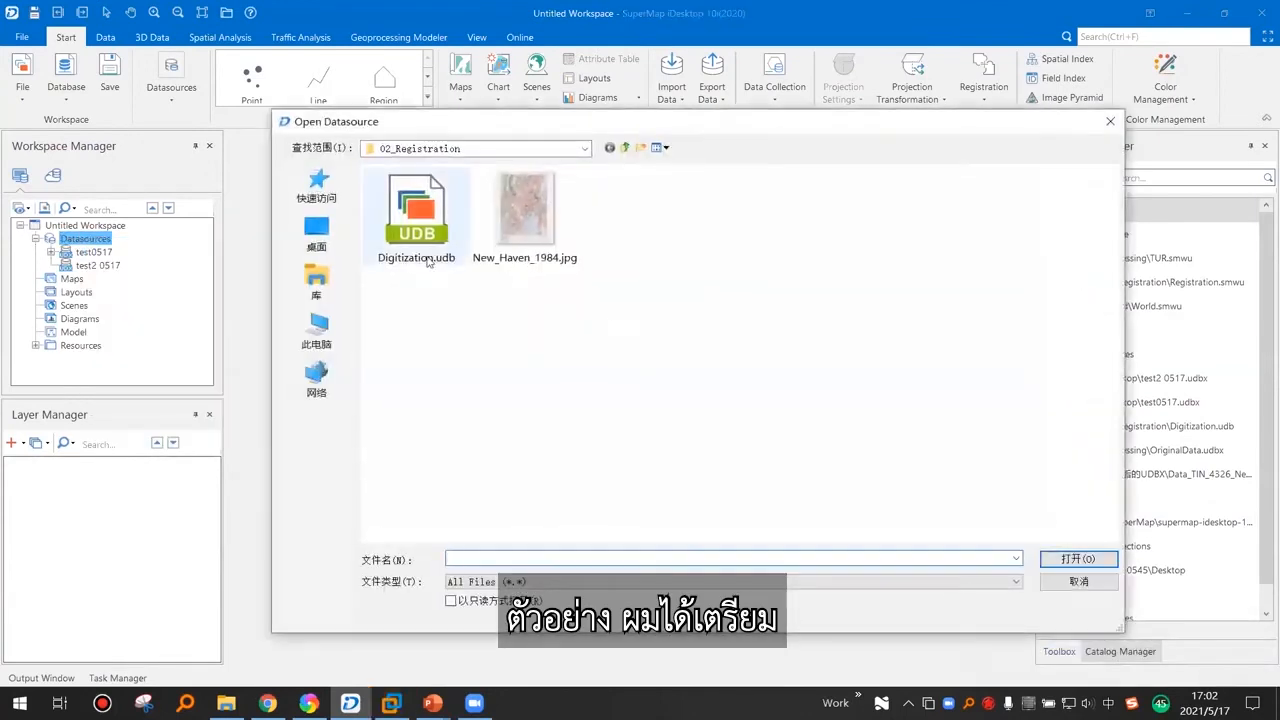
pyautogui.click(316, 233)
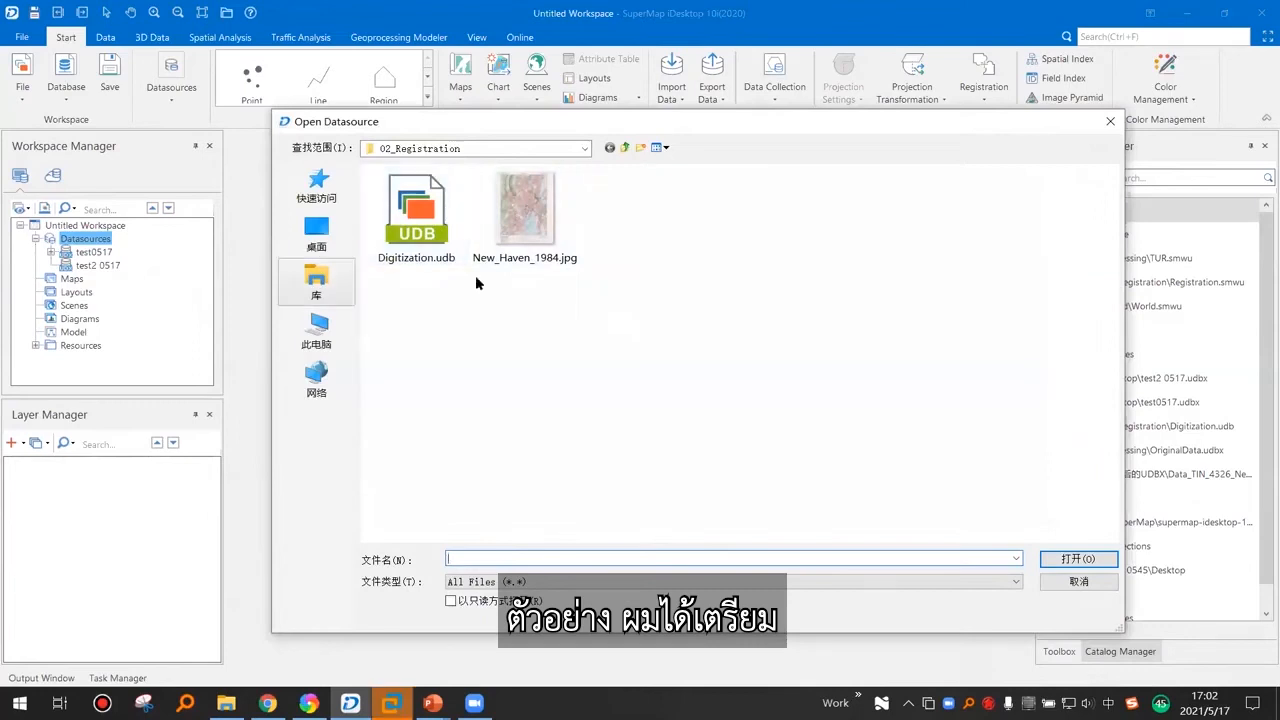
pyautogui.doubleClick(826, 233)
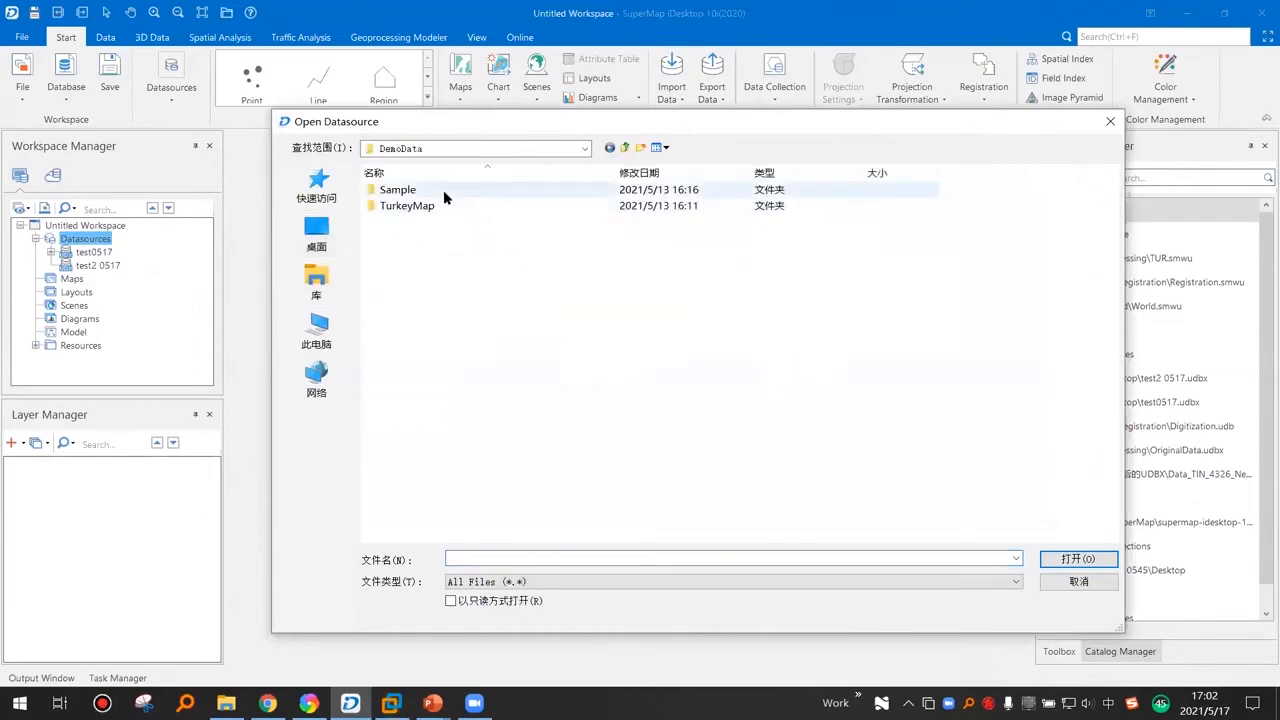
pyautogui.doubleClick(452, 191)
pyautogui.doubleClick(474, 191)
pyautogui.click(449, 190)
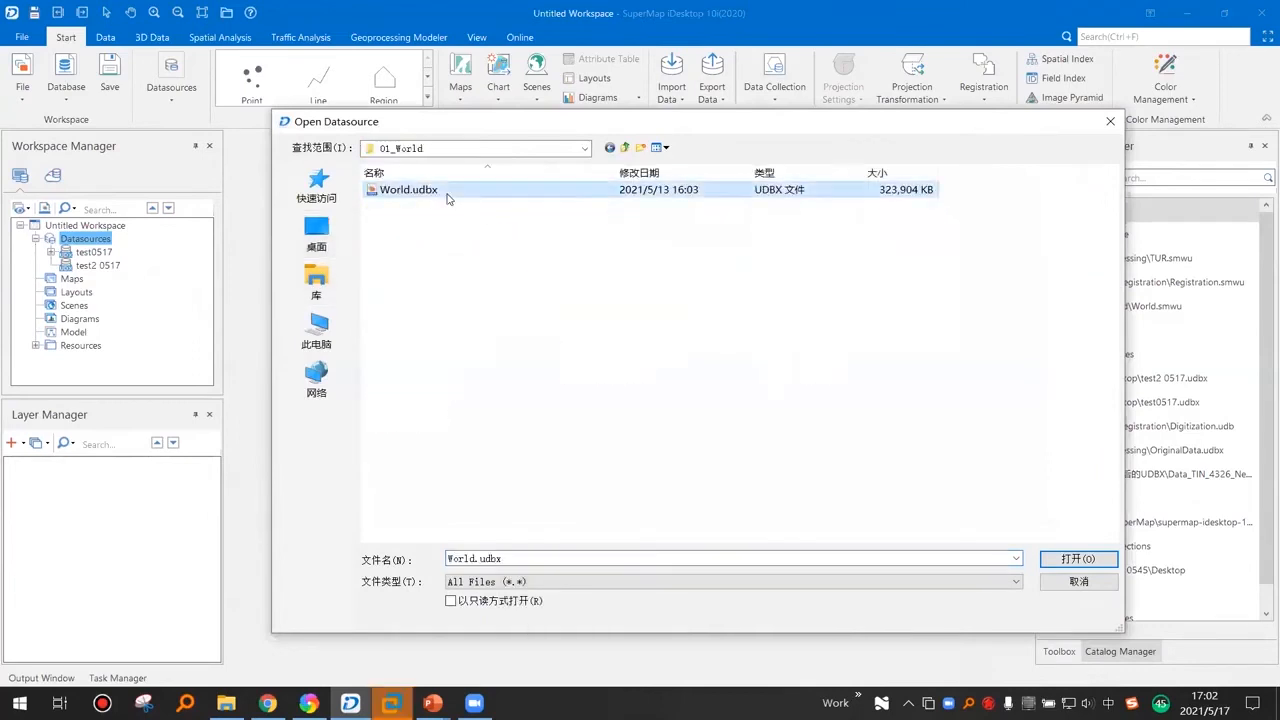
pyautogui.click(1052, 552)
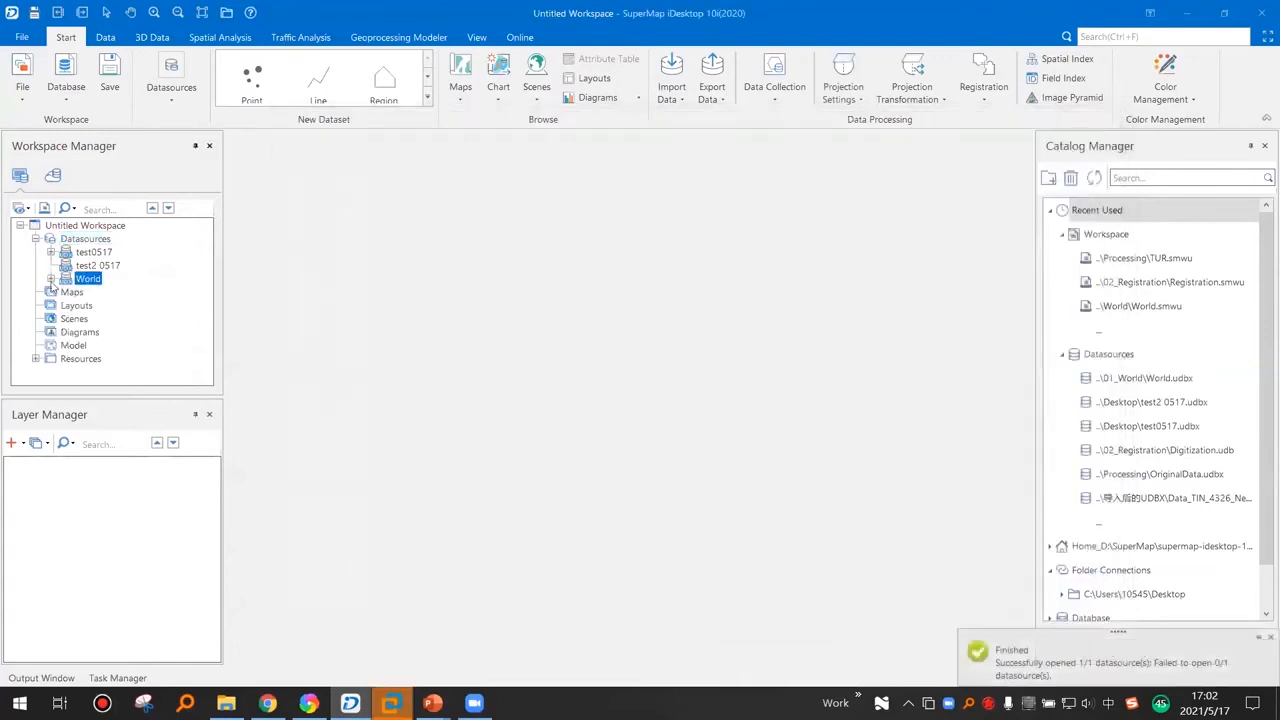
# - Browse the datasets of the World datasource in an enlarged Workspace Manager, and review the commands available for Datasources
pyautogui.click(51, 279)
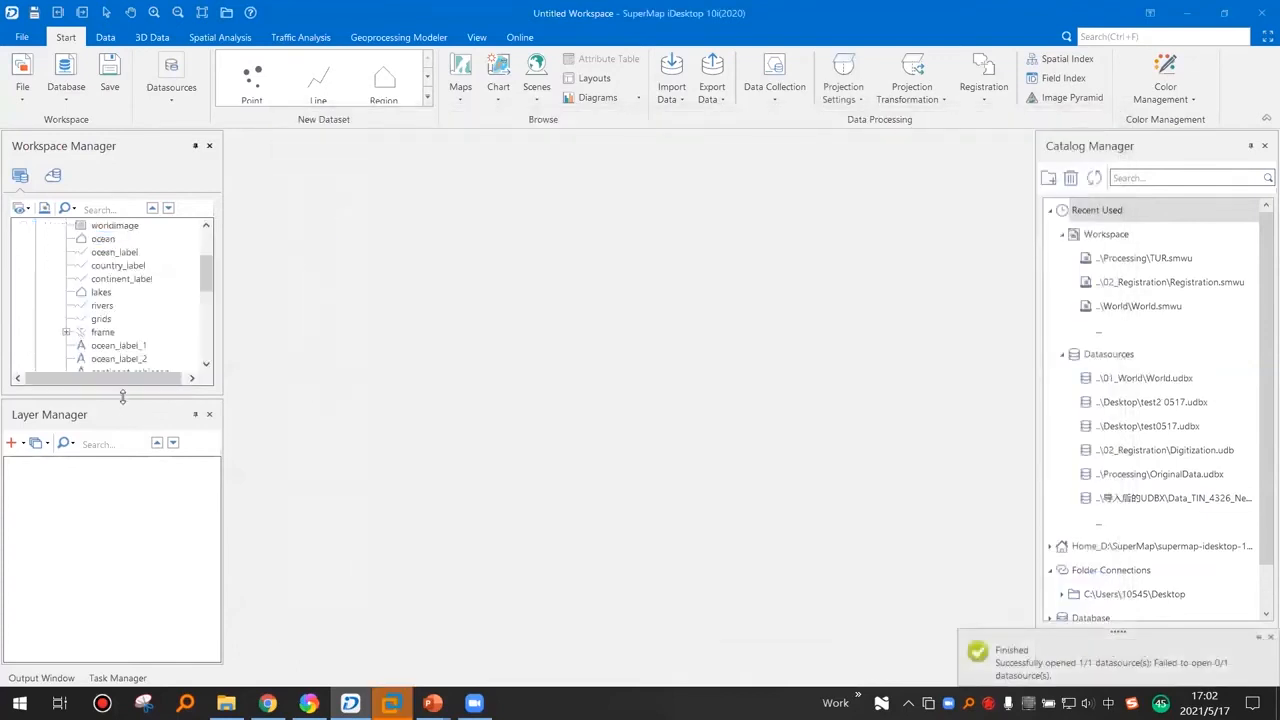
pyautogui.moveTo(122, 396); pyautogui.dragTo(122, 483)
pyautogui.scroll(2, 100, 315)
pyautogui.scroll(1, 98, 312)
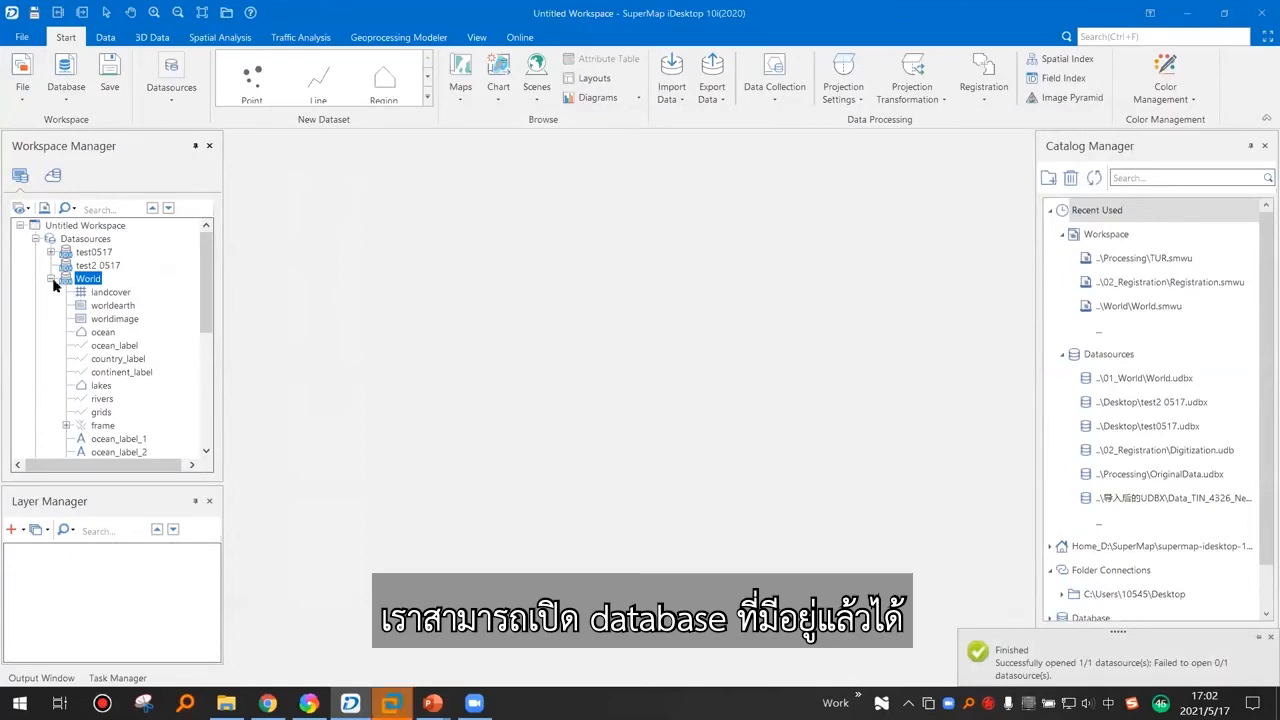
pyautogui.click(51, 278)
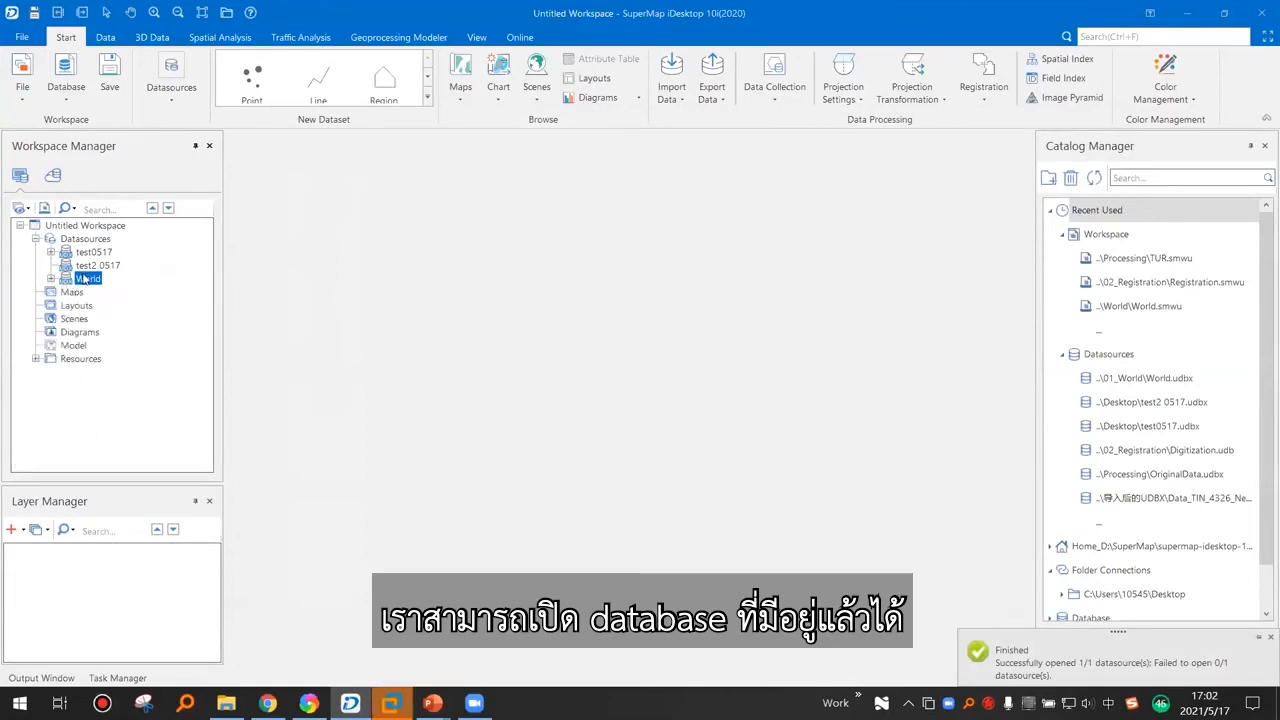
pyautogui.rightClick(85, 239)
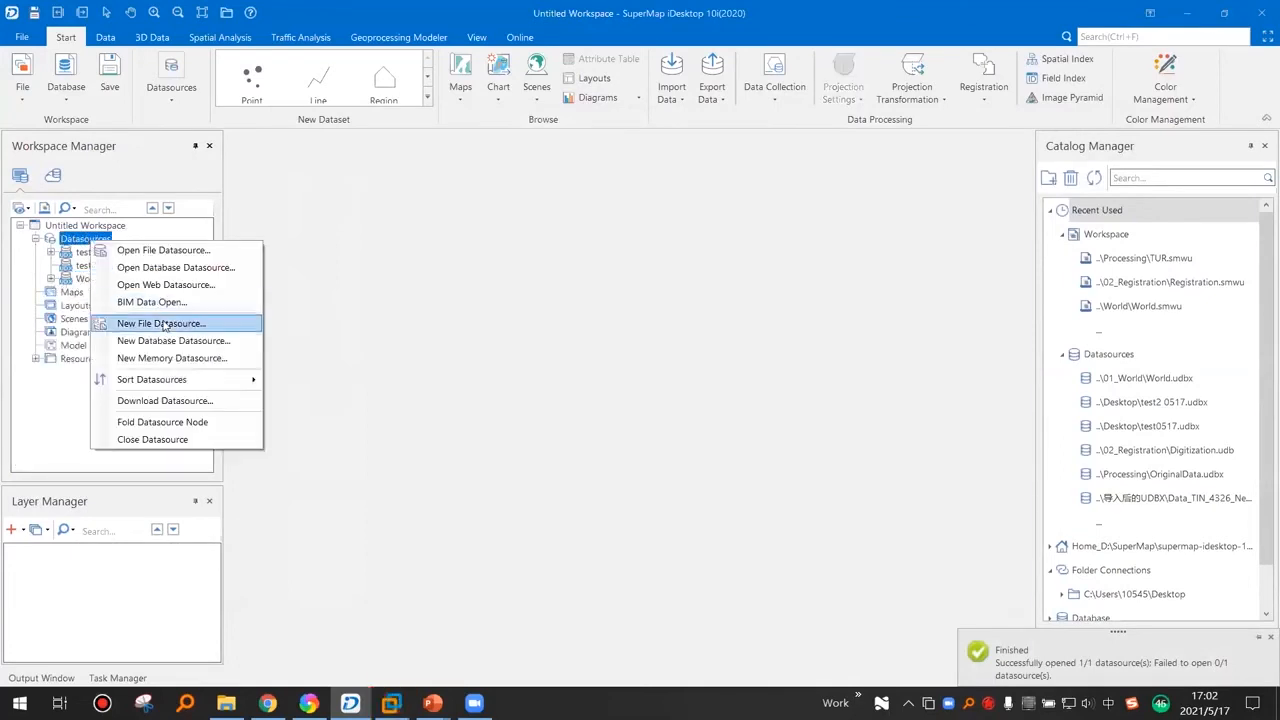
pyautogui.click(74, 294)
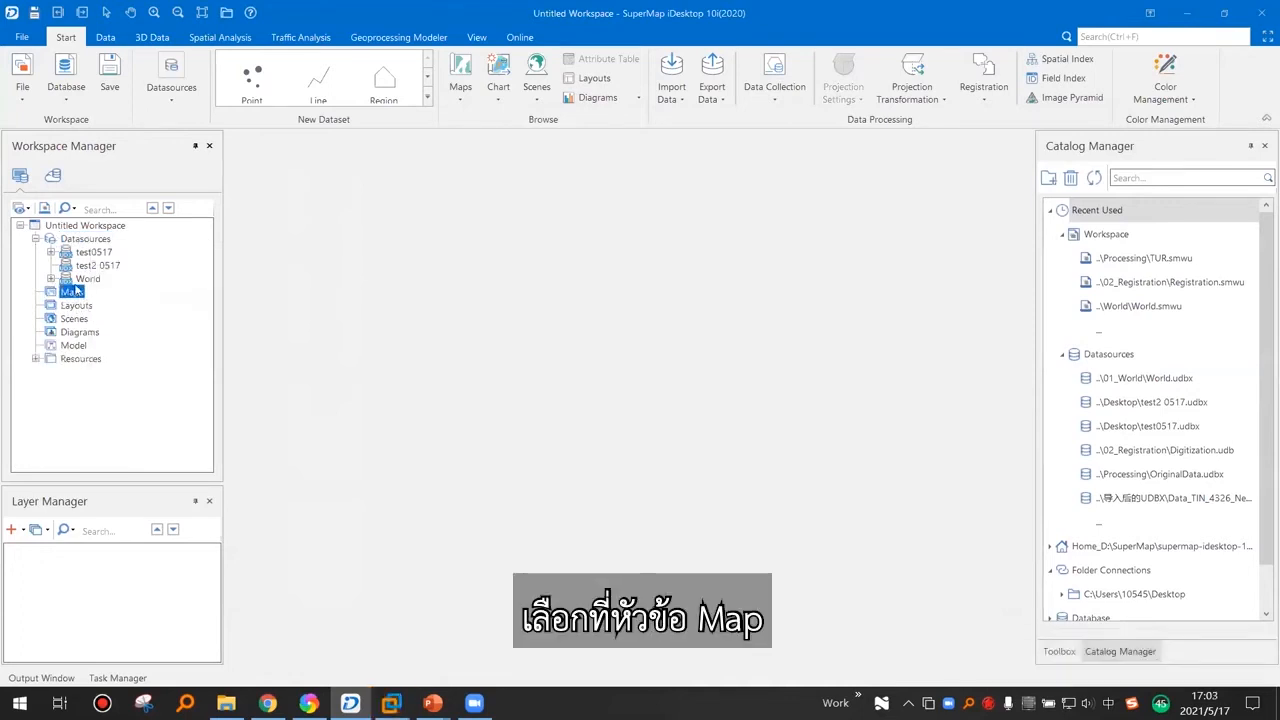
# - Expand the World datasource and add its lakes dataset to a new map
pyautogui.click(51, 279)
pyautogui.click(97, 282)
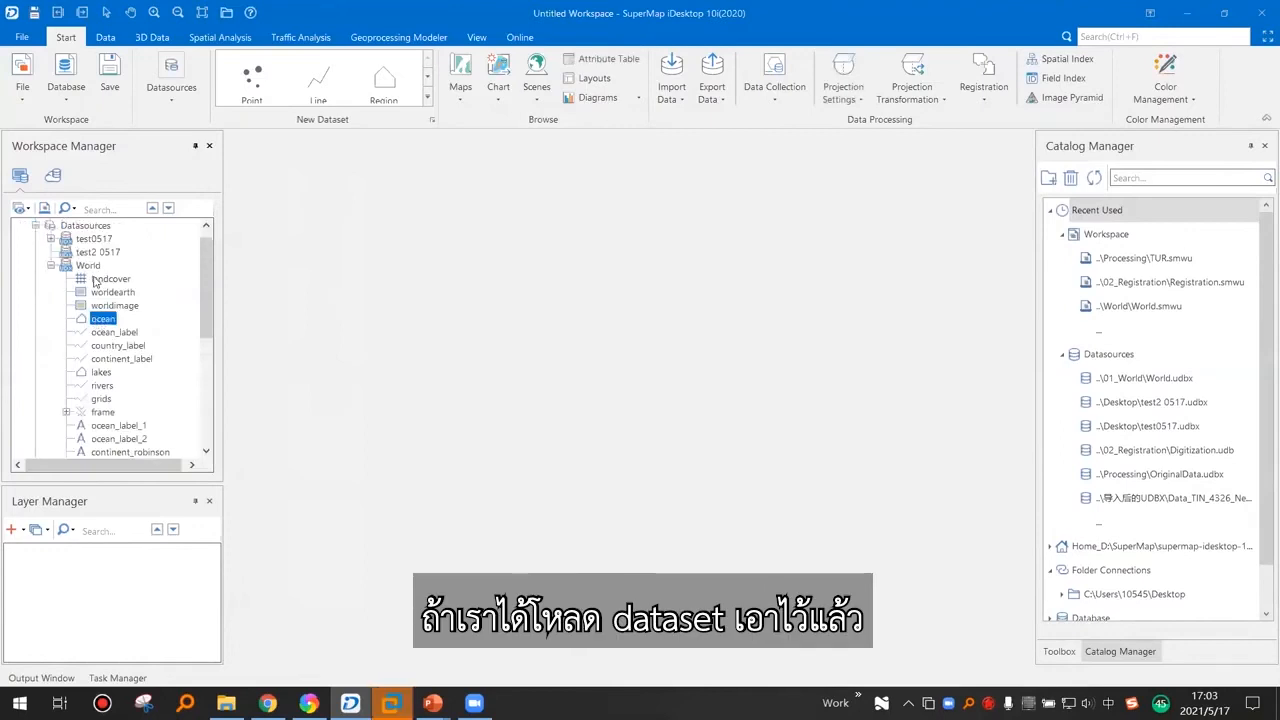
pyautogui.click(100, 373)
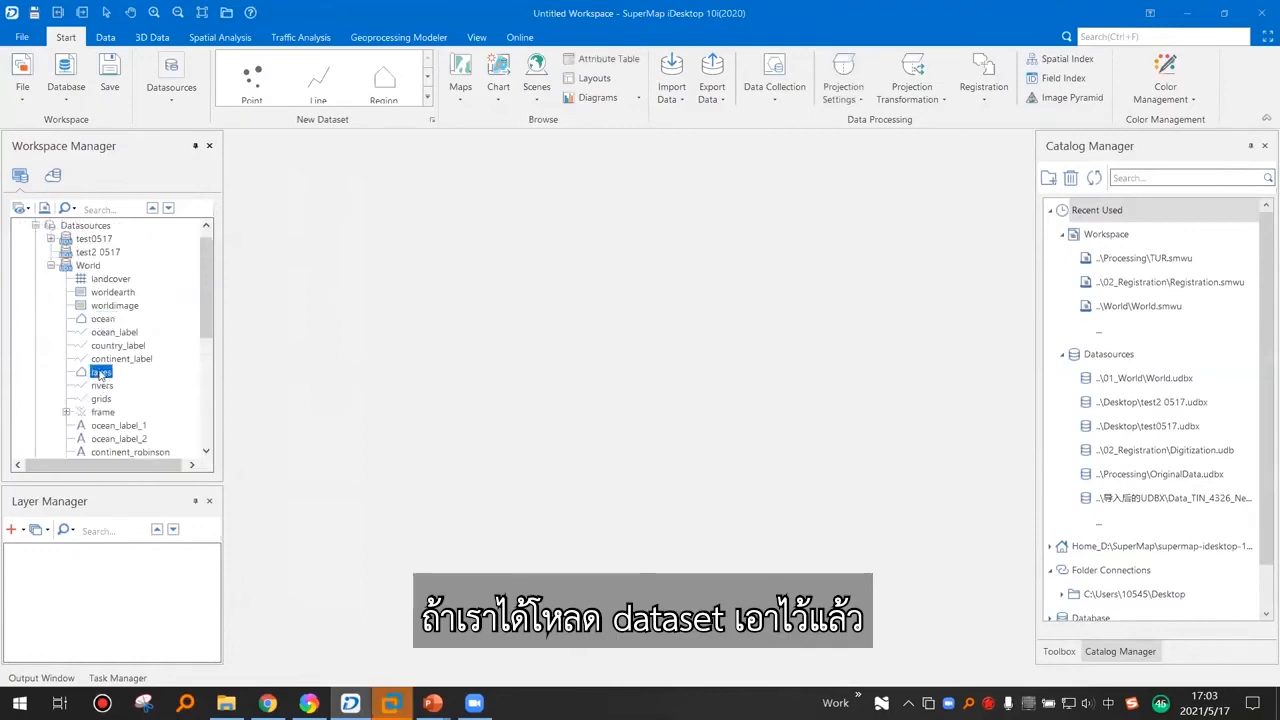
pyautogui.rightClick(100, 373)
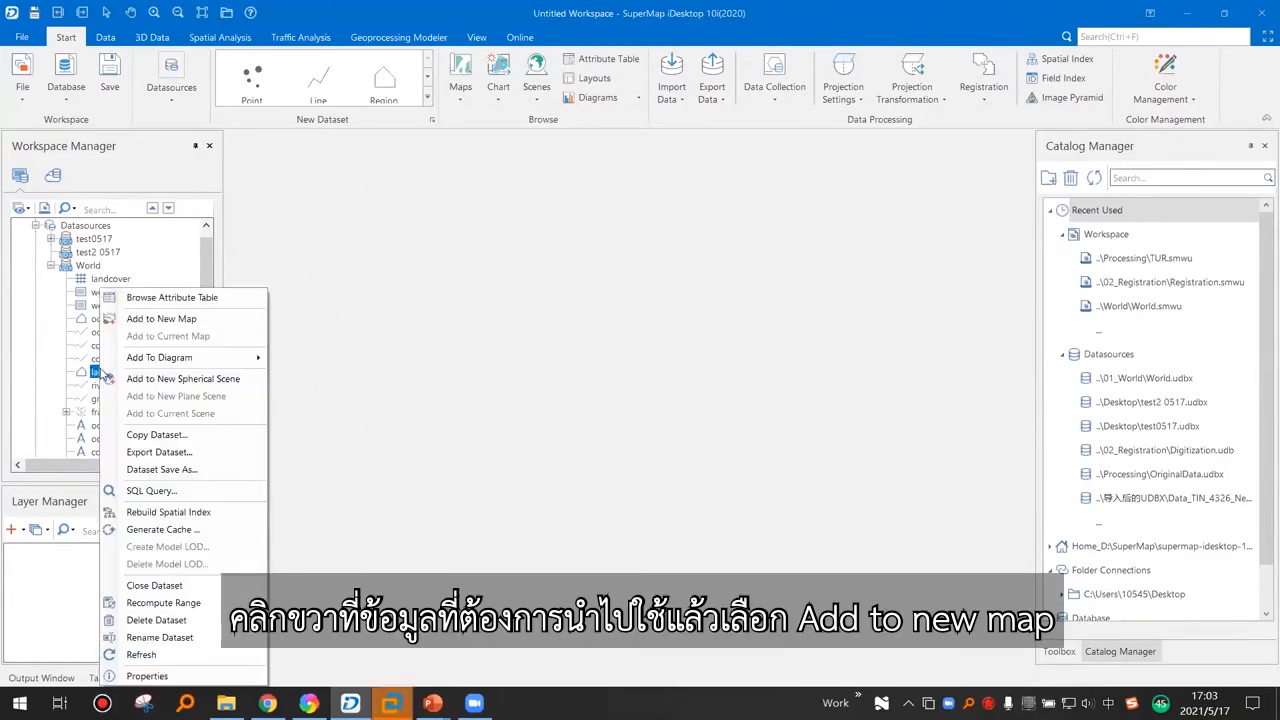
pyautogui.click(481, 392)
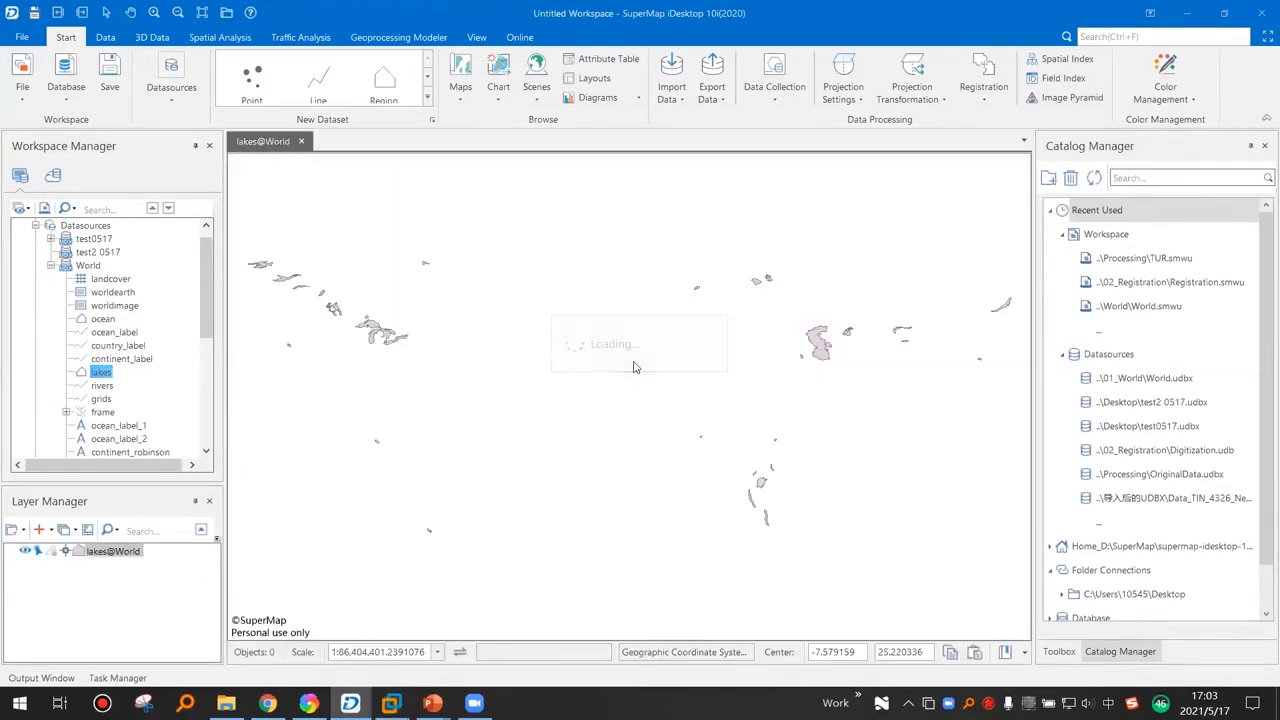
# - Zoom and pan around the lakes map, and close it
pyautogui.scroll(-2, 577, 357)
pyautogui.scroll(4, 431, 331)
pyautogui.moveTo(431, 331); pyautogui.dragTo(592, 379)
pyautogui.click(298, 141)
pyautogui.click(657, 405)
# - Display the lakes dataset in a map window again and close the Catalog Manager to enlarge the map area
pyautogui.moveTo(101, 375); pyautogui.dragTo(574, 392)
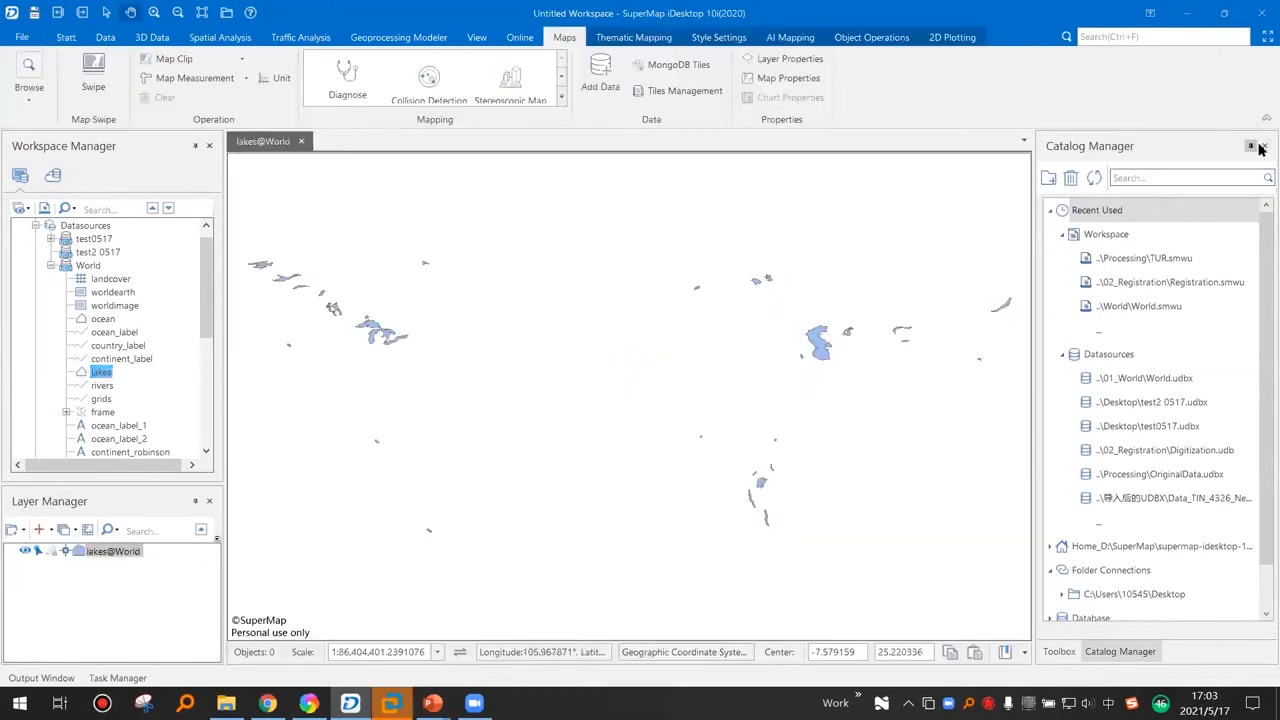
pyautogui.click(1264, 146)
pyautogui.click(1264, 146)
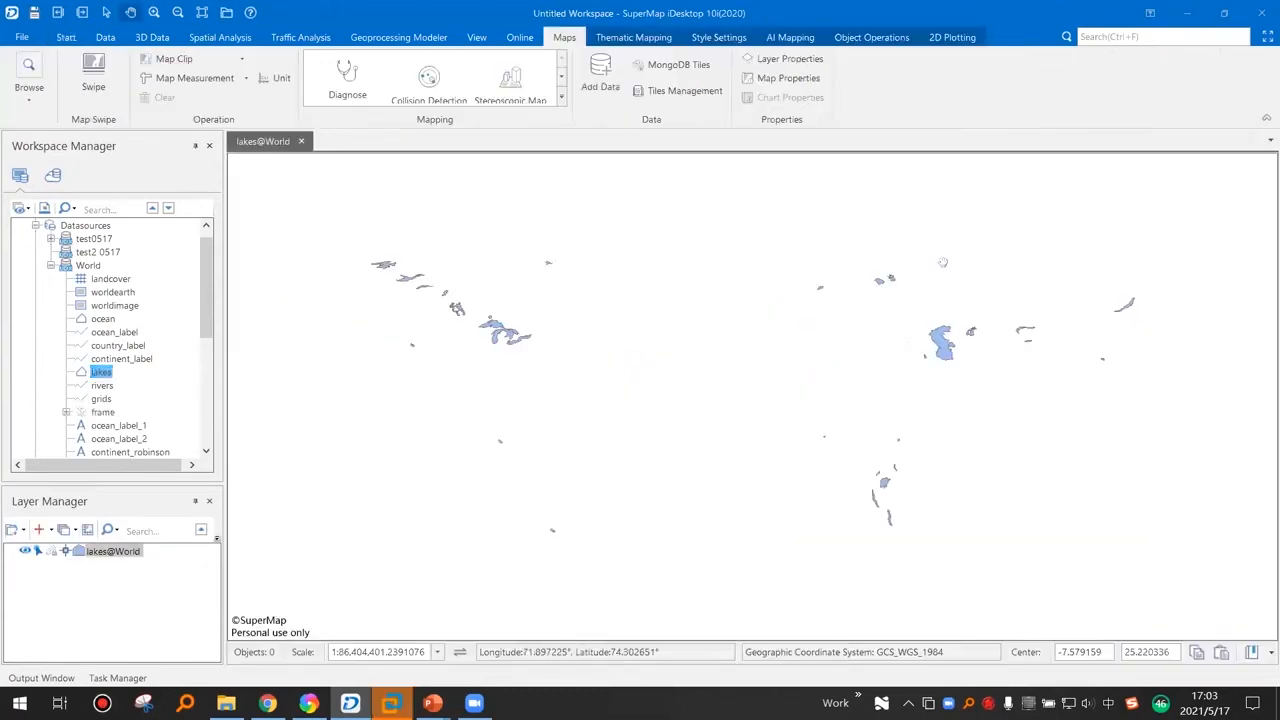
# - Collapse the World datasource, save the displayed lakes dataset as a map named lakes in the workspace, and close the map window
pyautogui.click(51, 267)
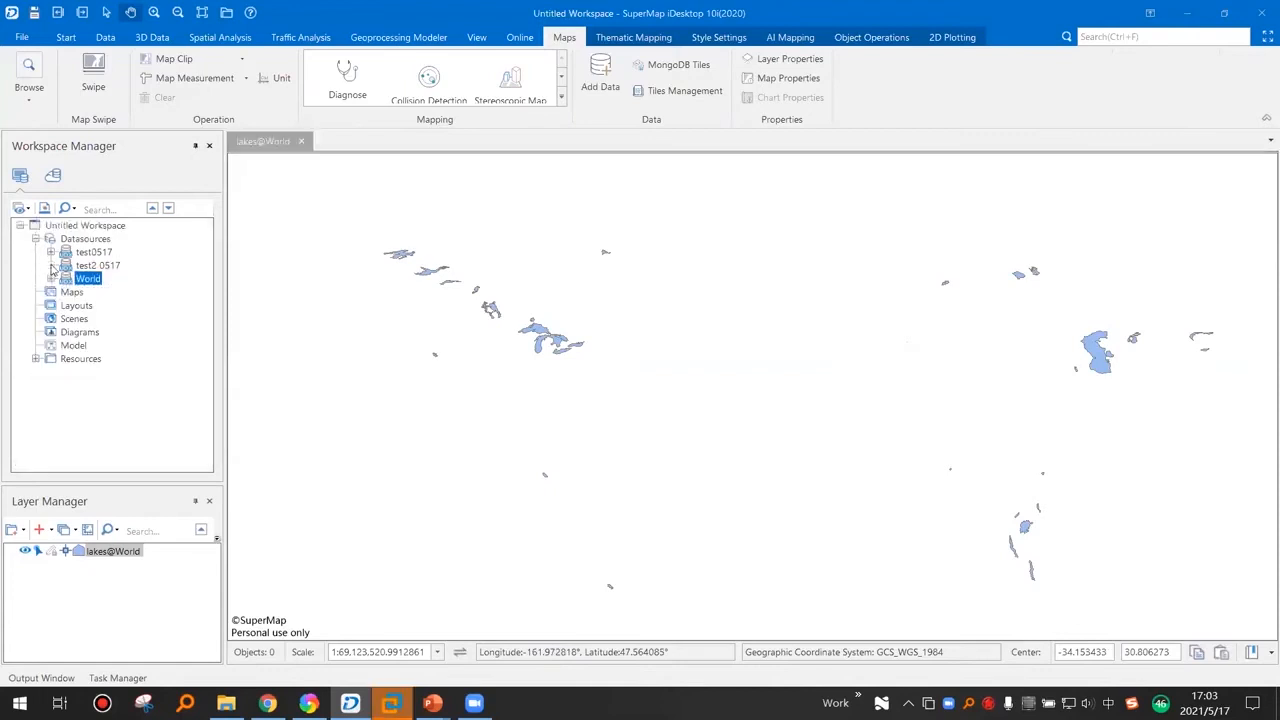
pyautogui.click(70, 292)
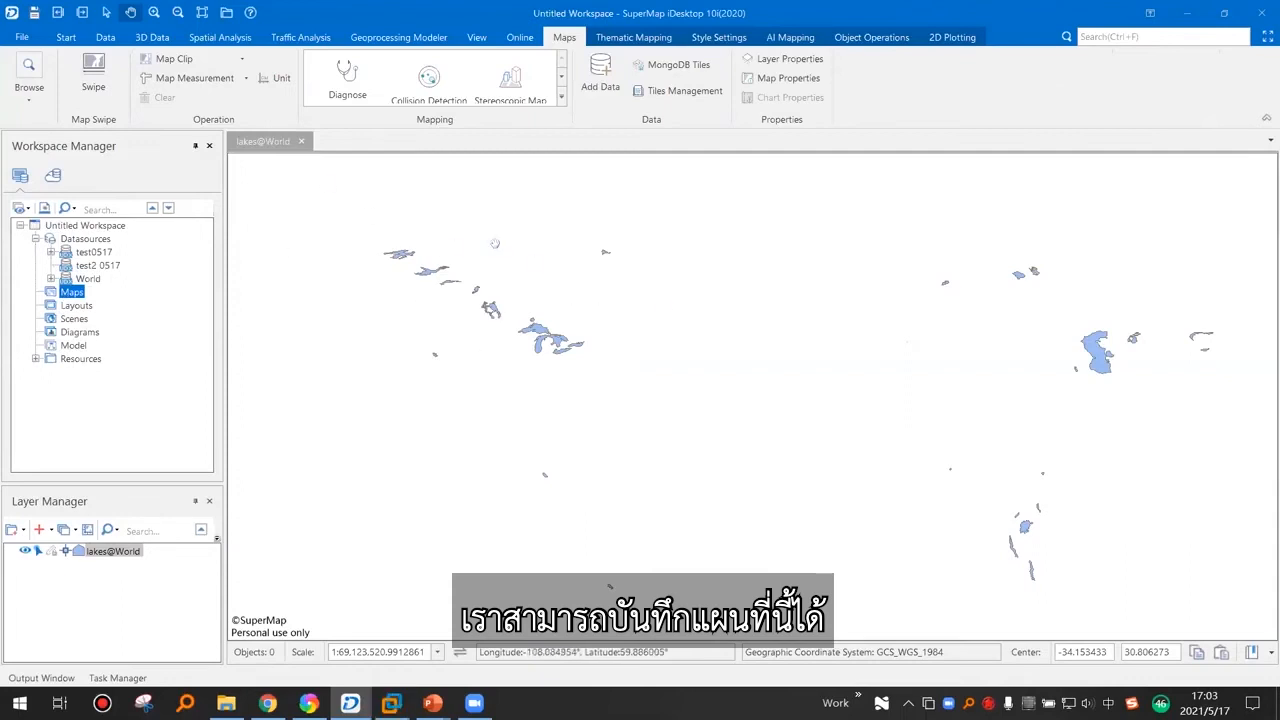
pyautogui.click(300, 141)
pyautogui.click(580, 403)
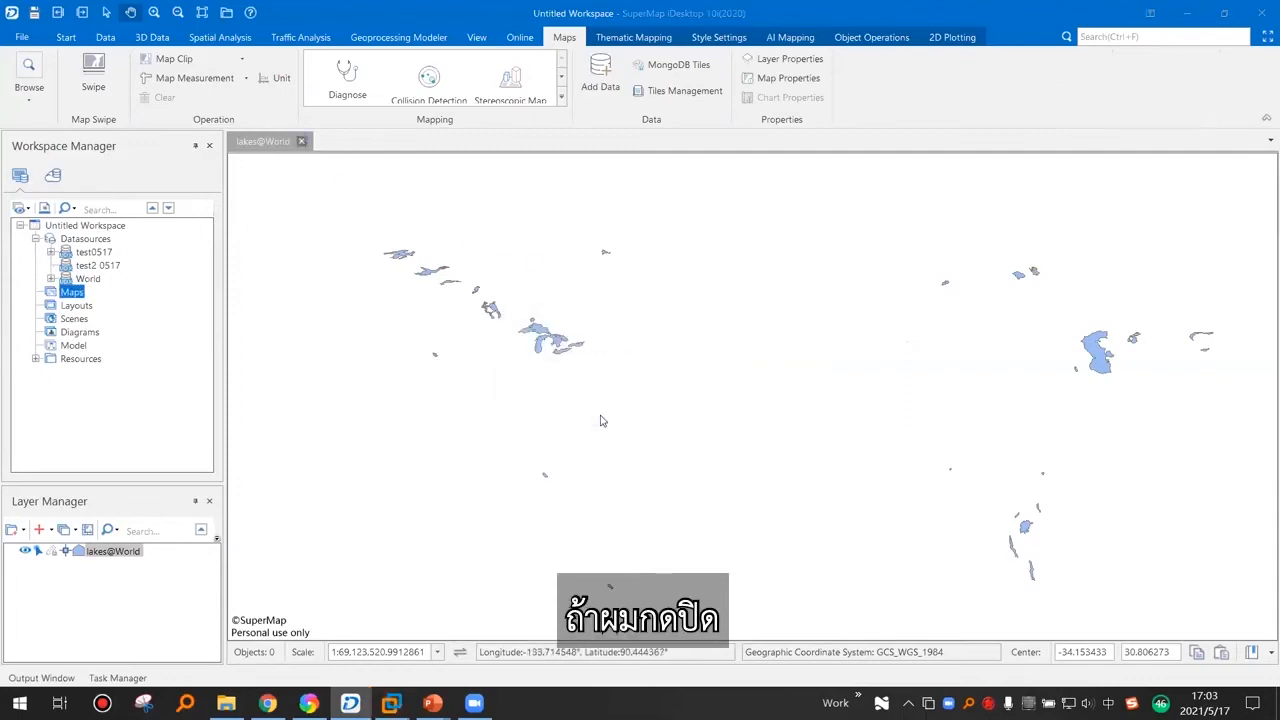
pyautogui.moveTo(577, 345); pyautogui.dragTo(521, 346)
pyautogui.click(684, 378)
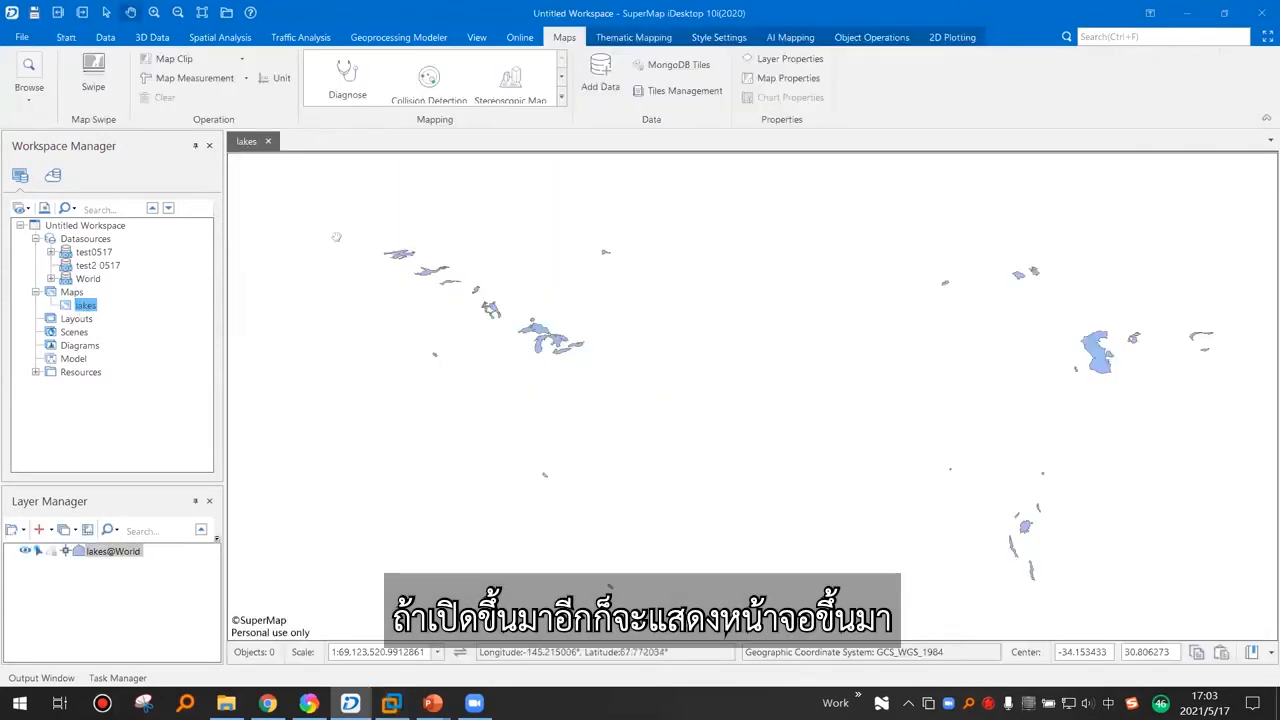
pyautogui.click(268, 141)
# - Create a new blank layout page, look it over, and close it without saving
pyautogui.click(74, 319)
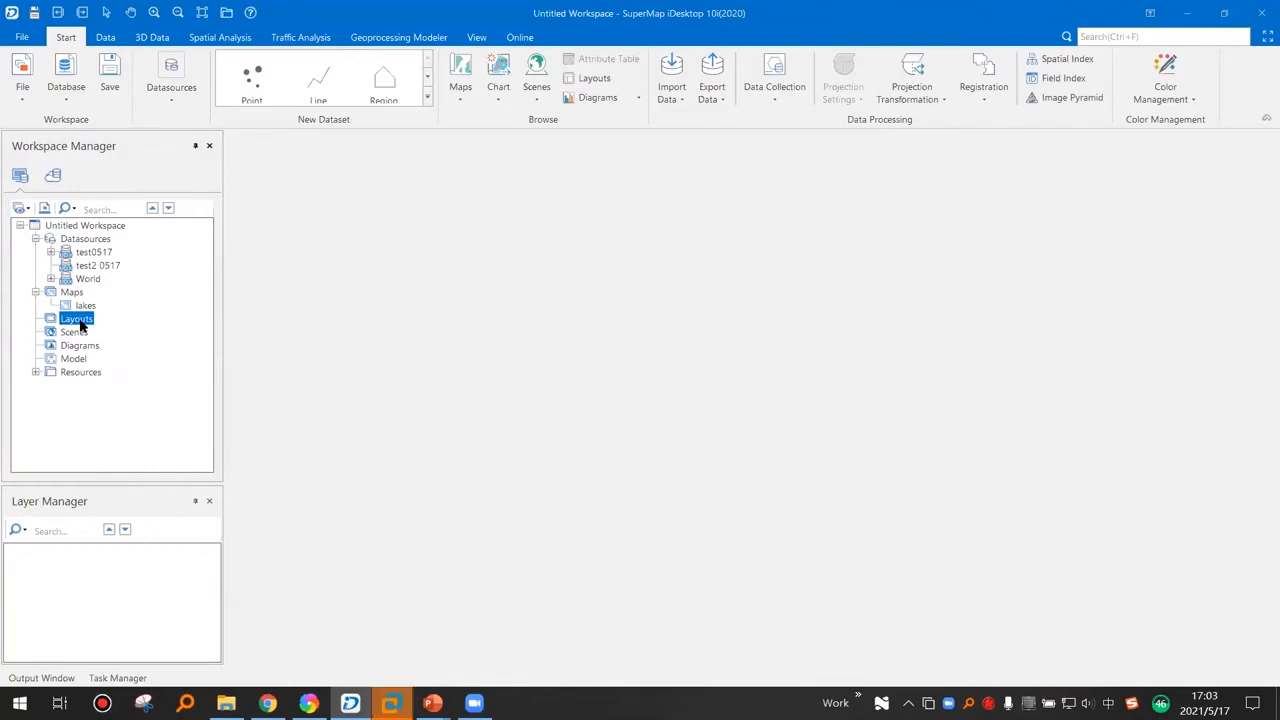
pyautogui.rightClick(80, 325)
pyautogui.click(125, 331)
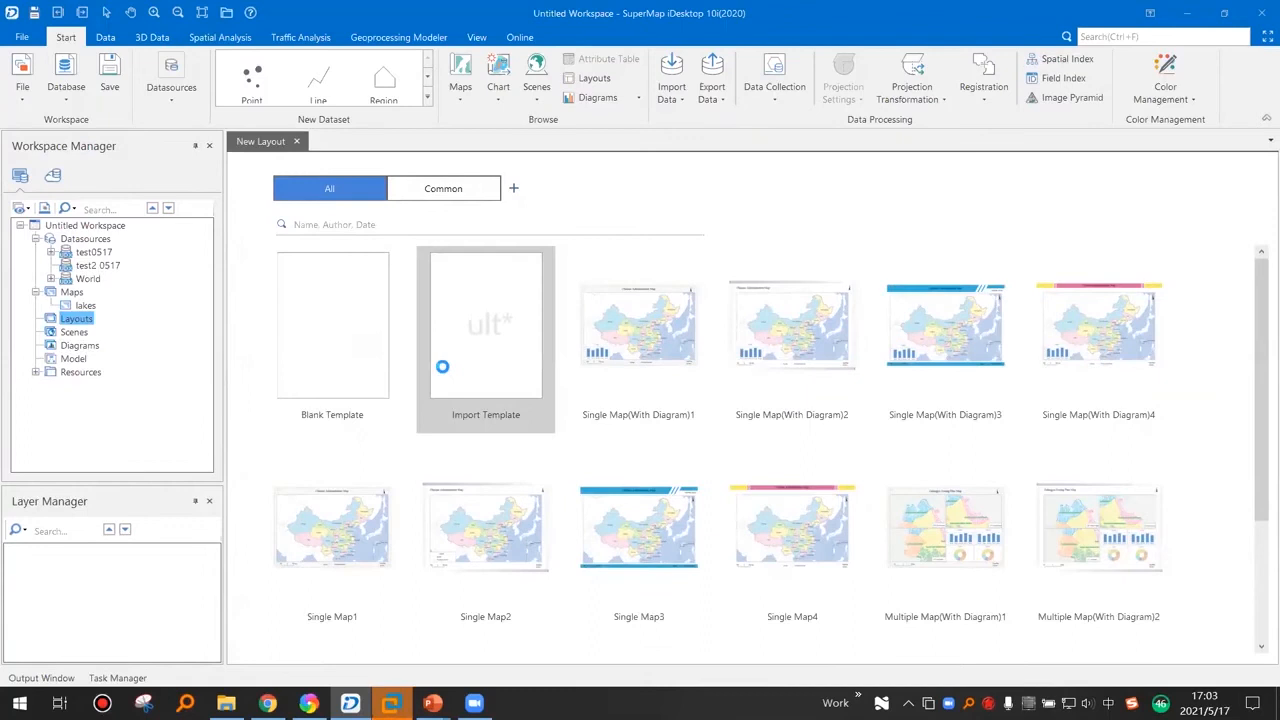
pyautogui.doubleClick(446, 370)
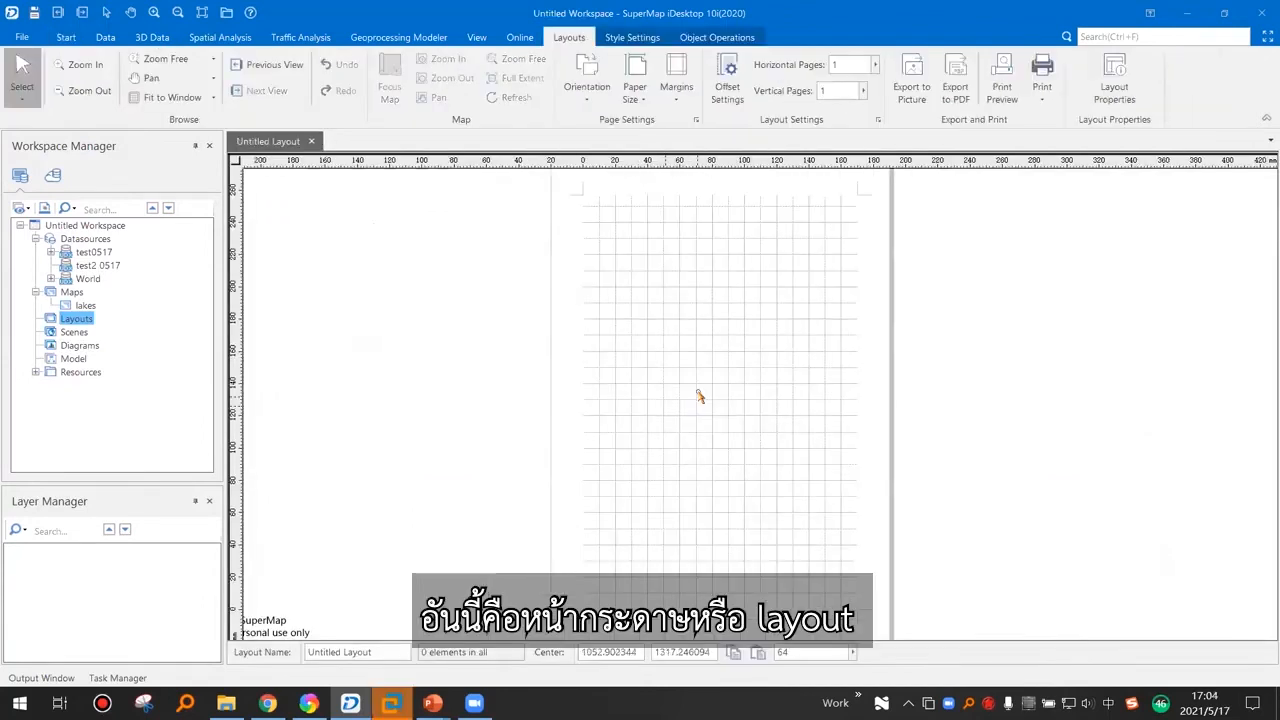
pyautogui.scroll(1, 742, 372)
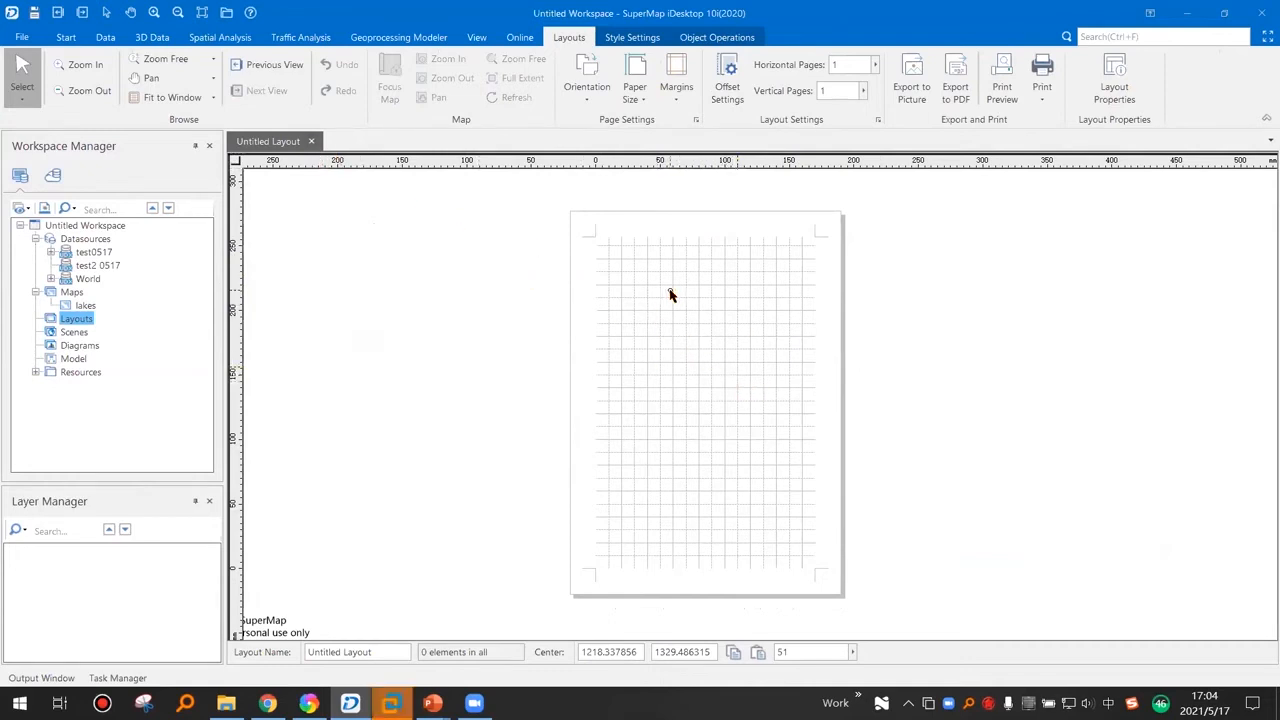
pyautogui.click(311, 141)
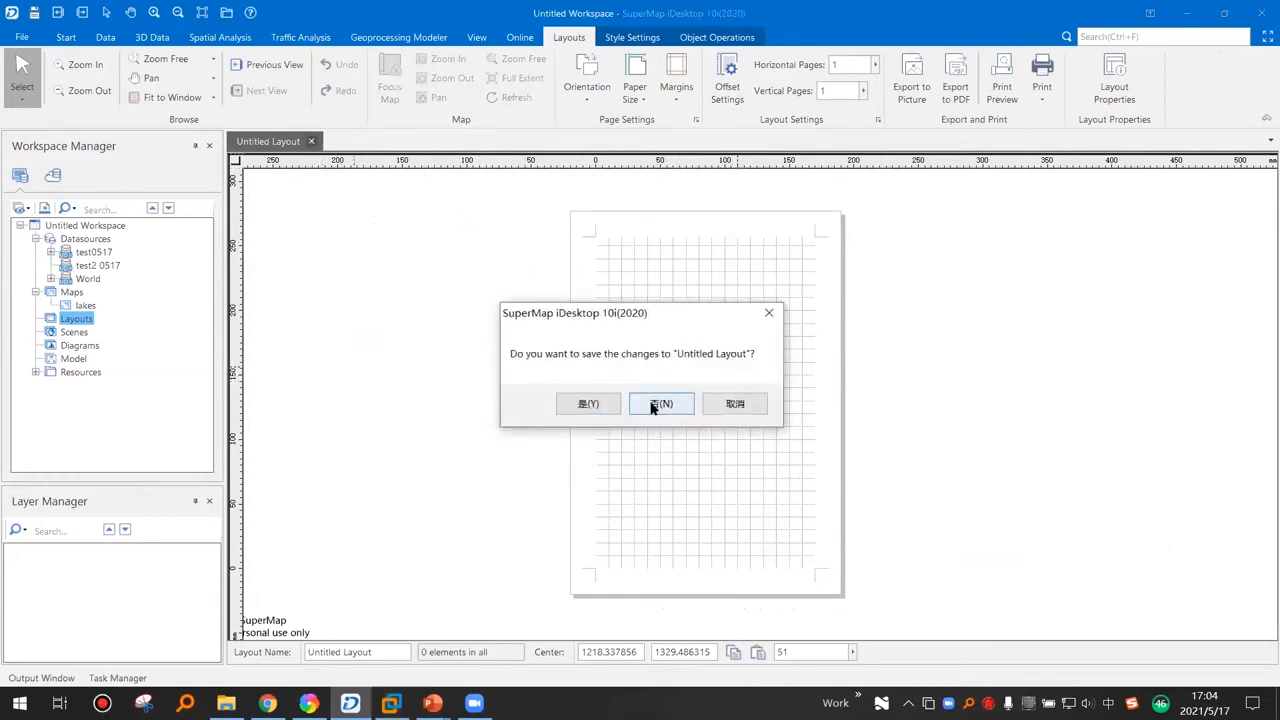
pyautogui.click(655, 404)
# - Create a new 3D scene showing the globe and close it without saving
pyautogui.click(74, 332)
pyautogui.rightClick(70, 331)
pyautogui.click(135, 349)
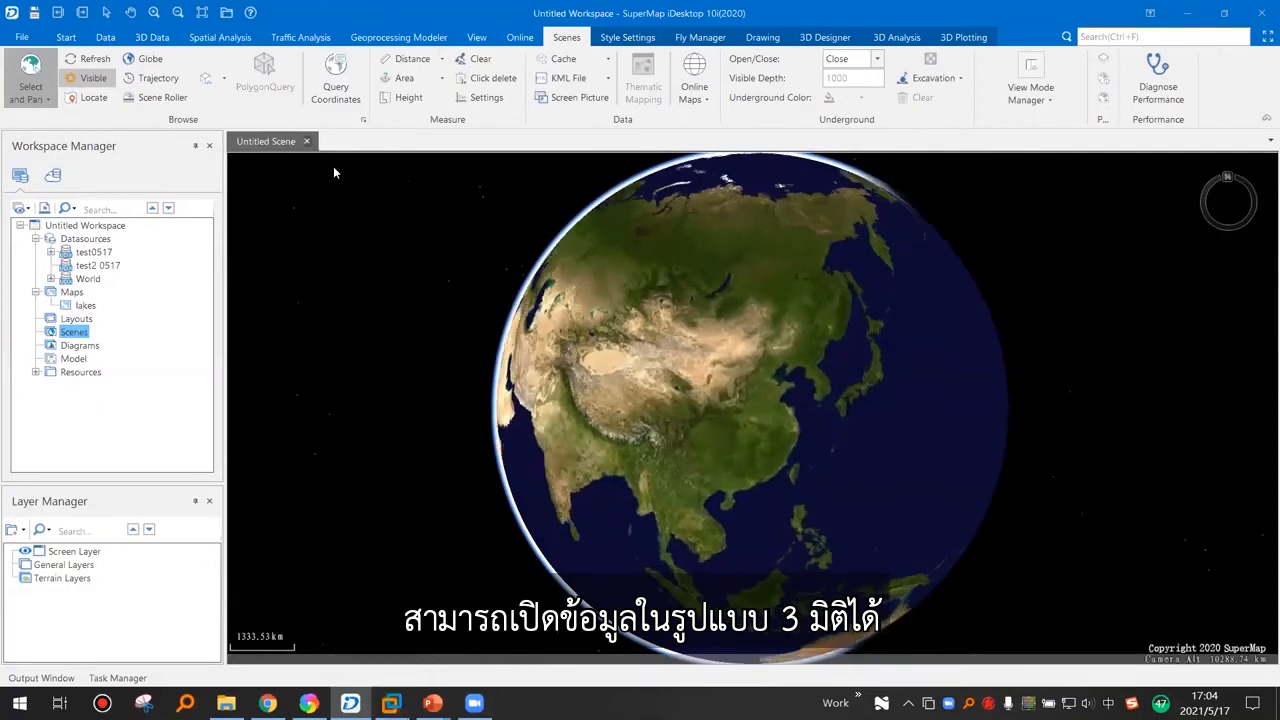
pyautogui.click(306, 141)
pyautogui.click(677, 410)
# - Close the running VMware Workstation window
pyautogui.moveTo(391, 703)
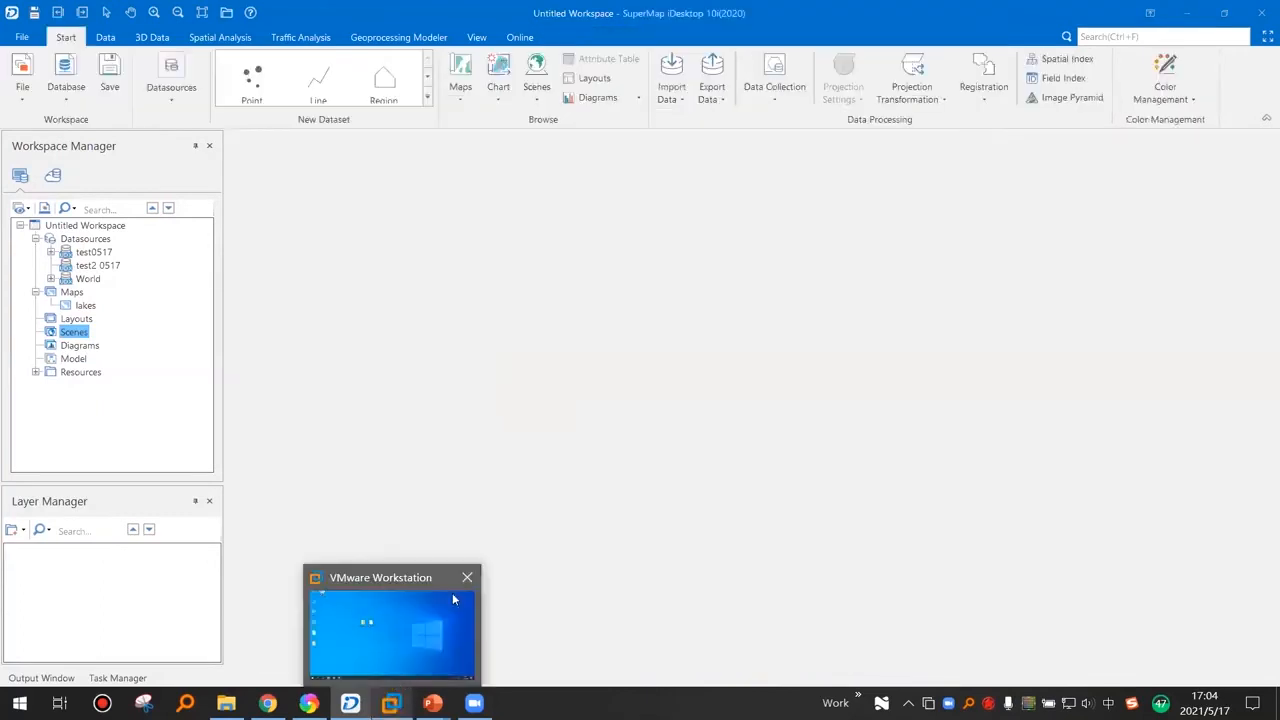
pyautogui.click(467, 577)
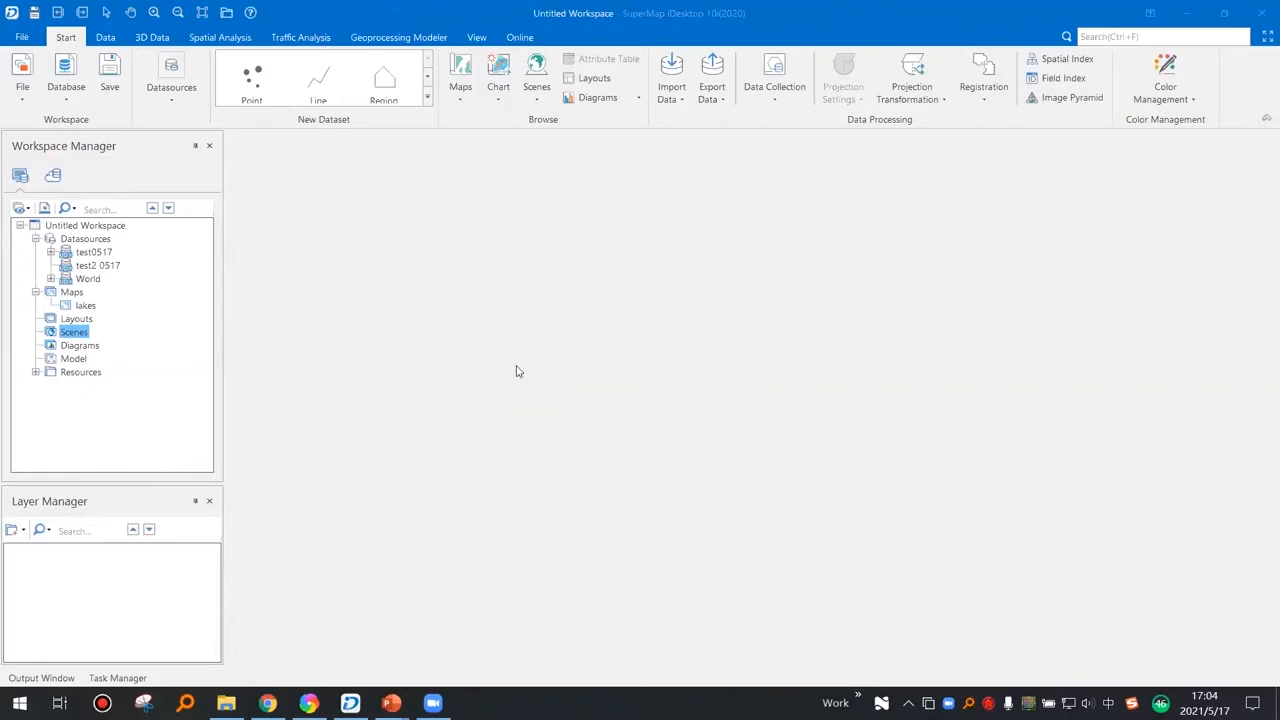
# - Review the marker, line and fill symbol libraries under Resources, and view the marker symbols without choosing one
pyautogui.click(83, 346)
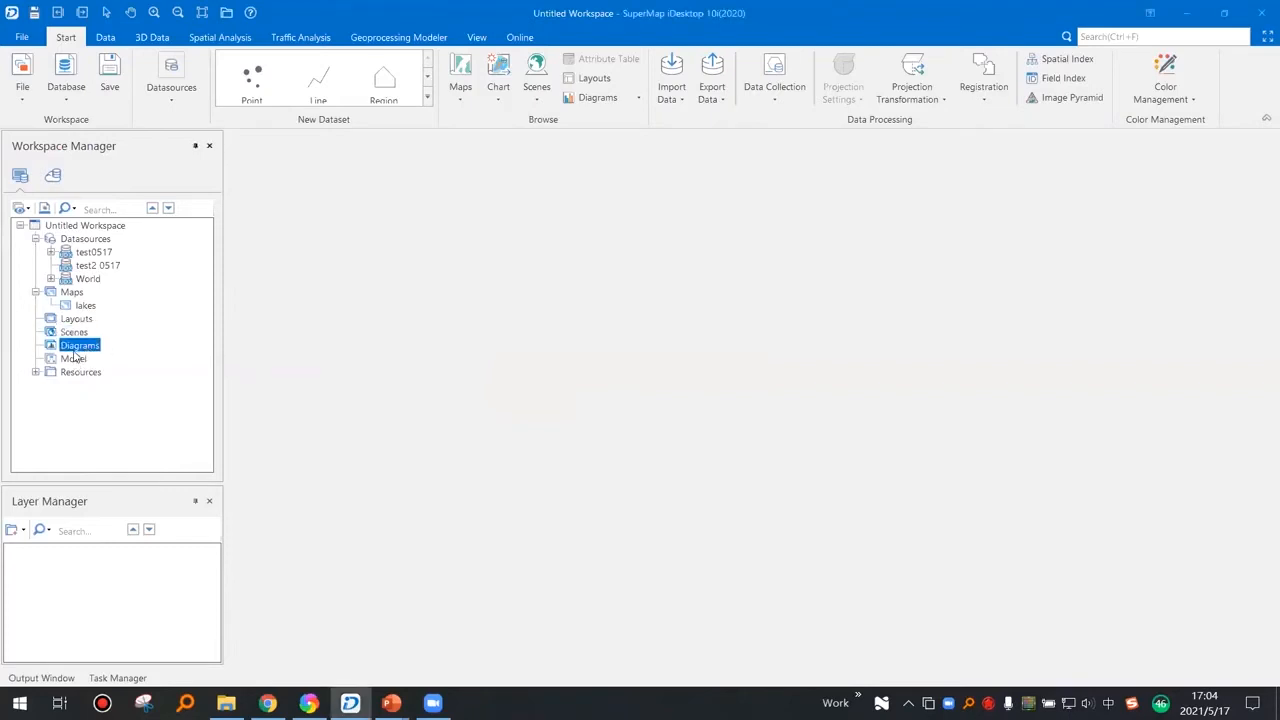
pyautogui.click(35, 372)
pyautogui.click(99, 387)
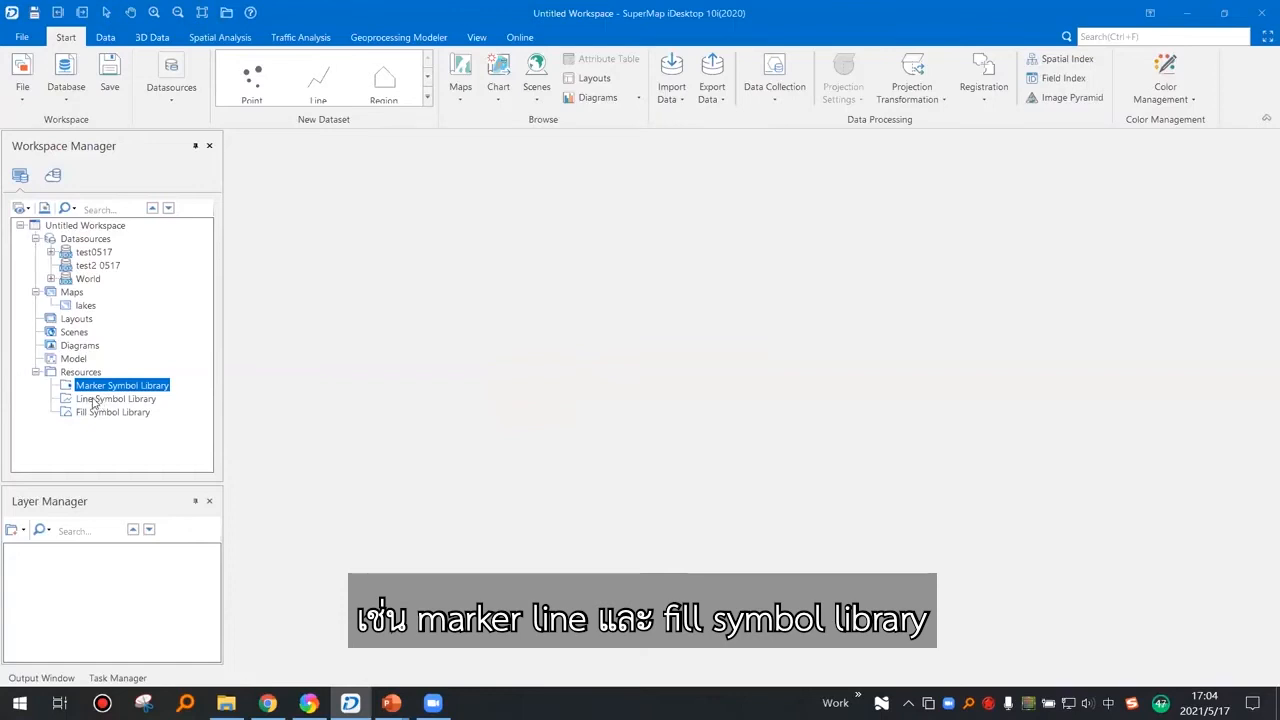
pyautogui.click(101, 400)
pyautogui.click(107, 414)
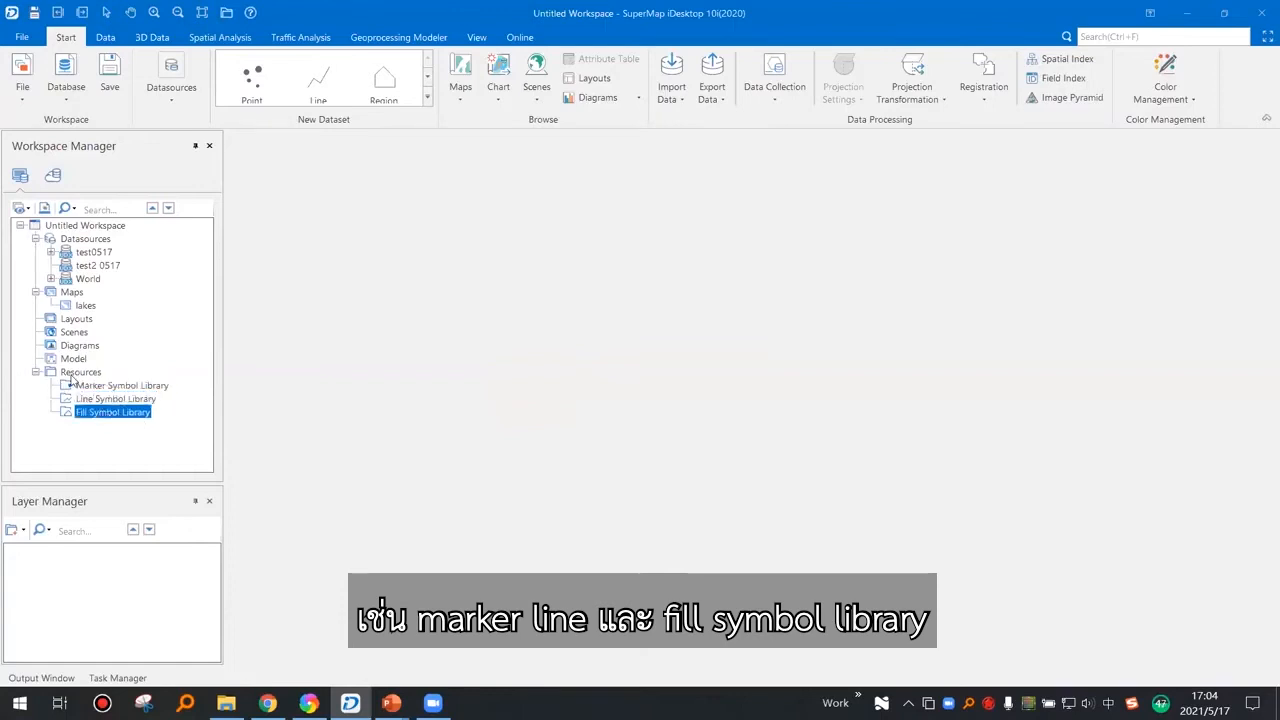
pyautogui.click(114, 387)
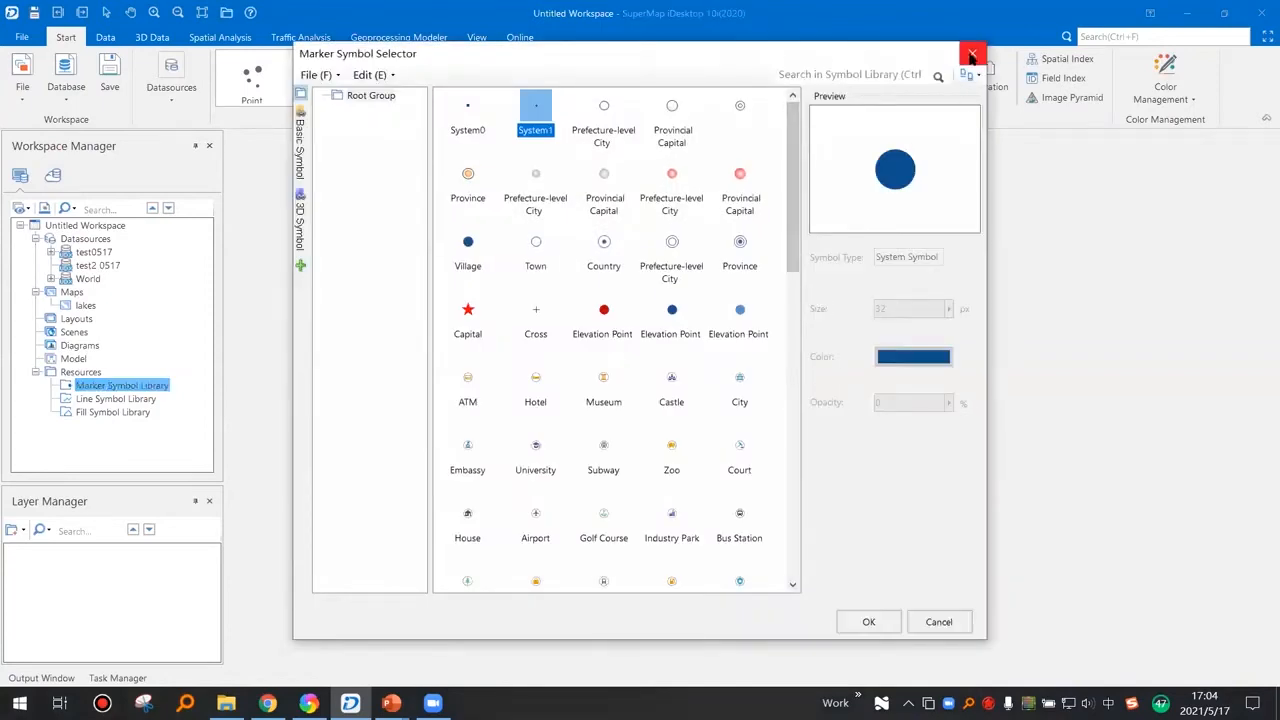
pyautogui.click(971, 57)
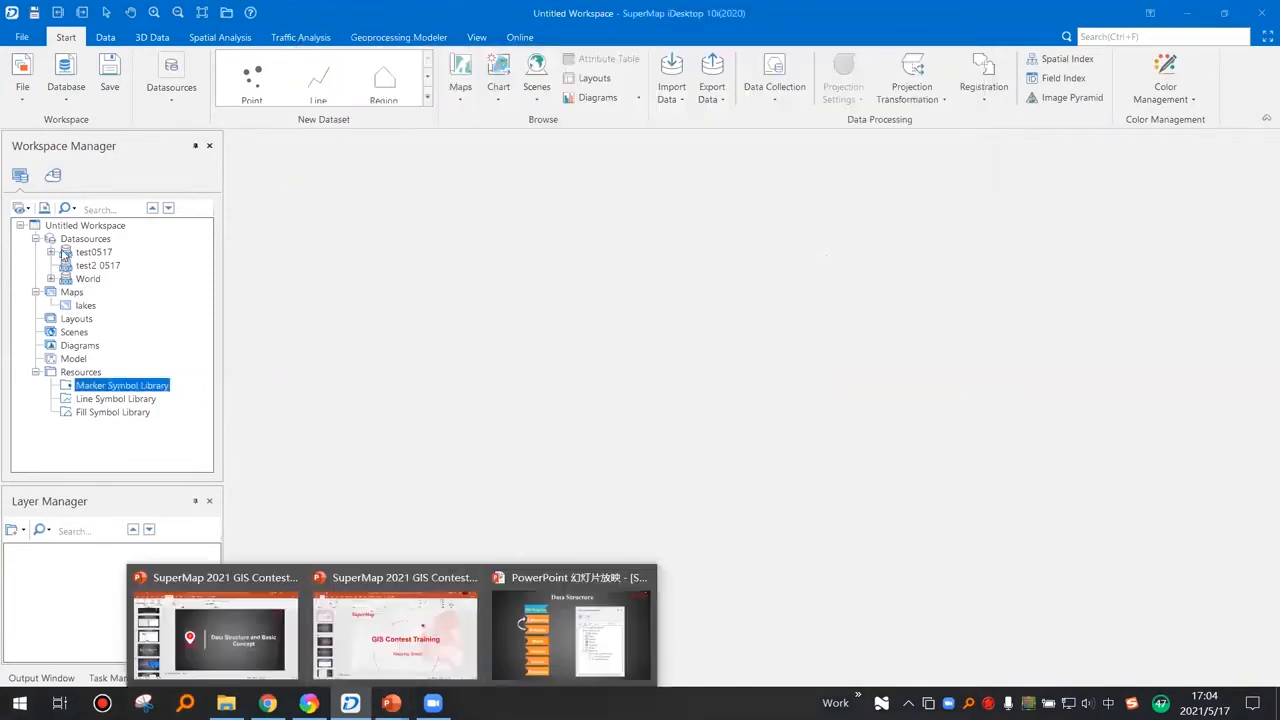
# - Collapse the Datasources, Maps and Resources nodes of the workspace
pyautogui.click(36, 239)
pyautogui.click(36, 252)
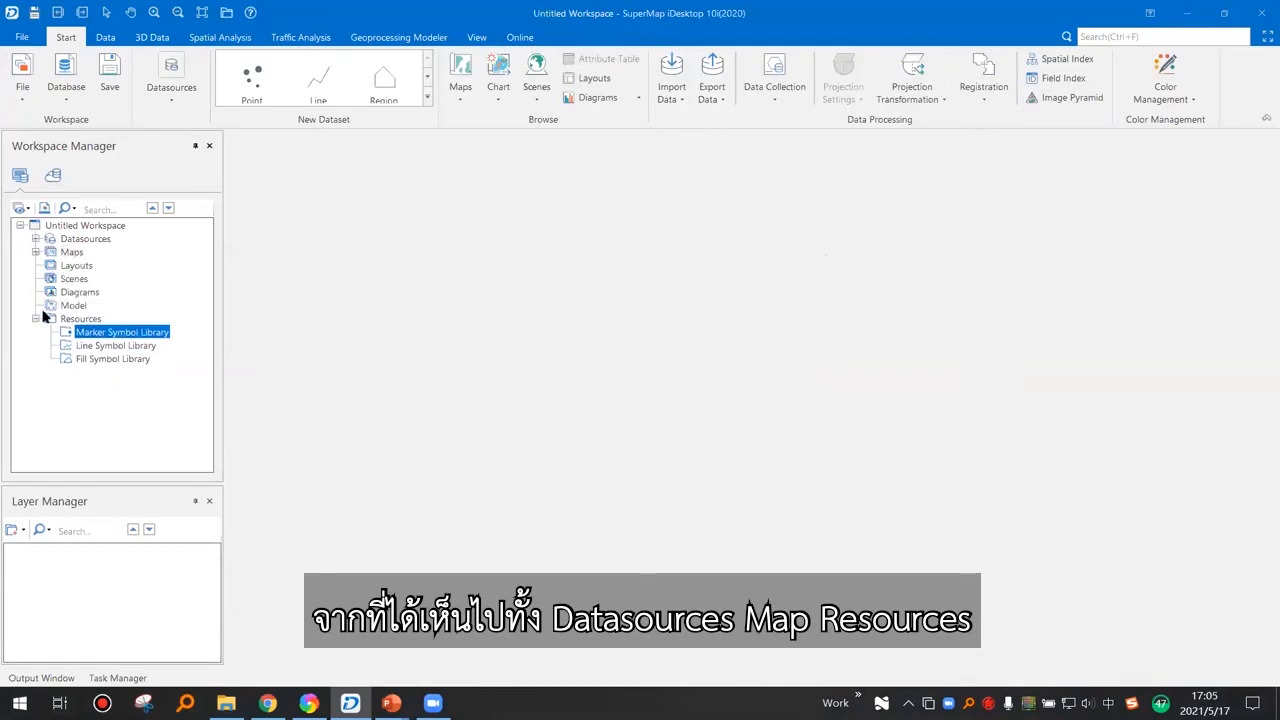
pyautogui.click(36, 318)
# - Save the untitled workspace to the desktop as test_WS in SuperMap Workspace File (*.smwu) format, and close the workspace
pyautogui.click(74, 229)
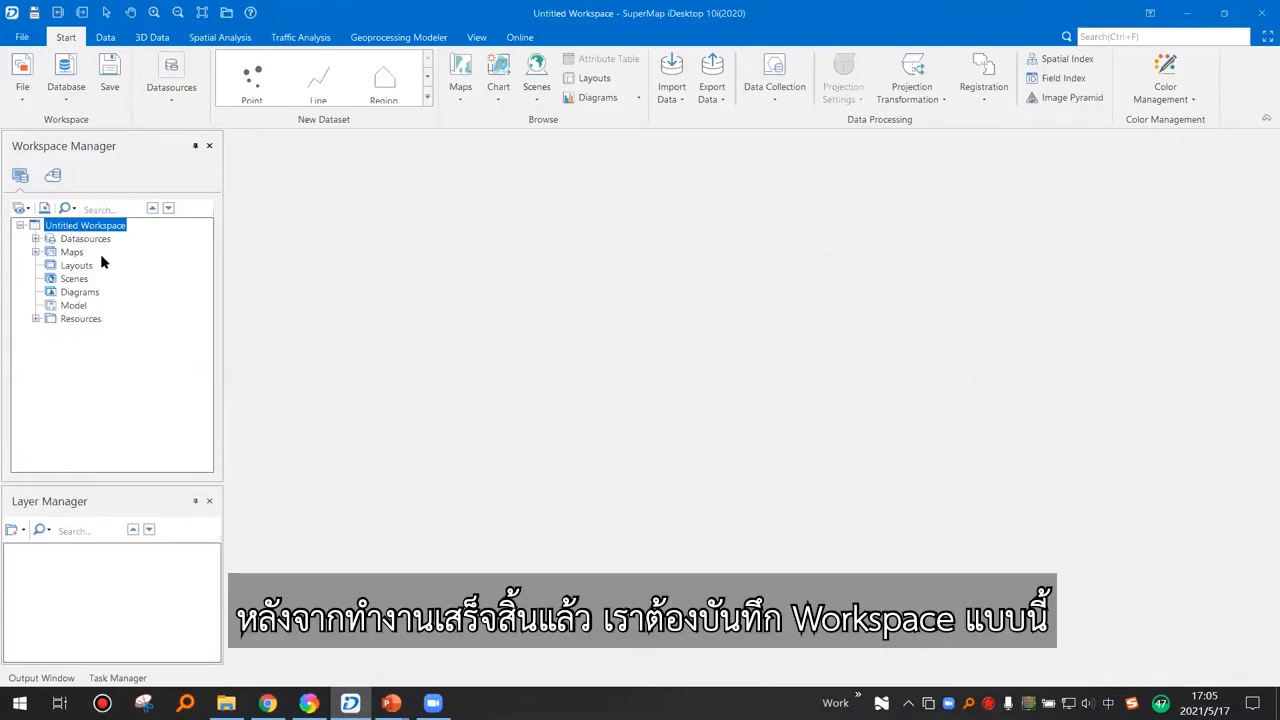
pyautogui.hotkey('ctrl', 's')
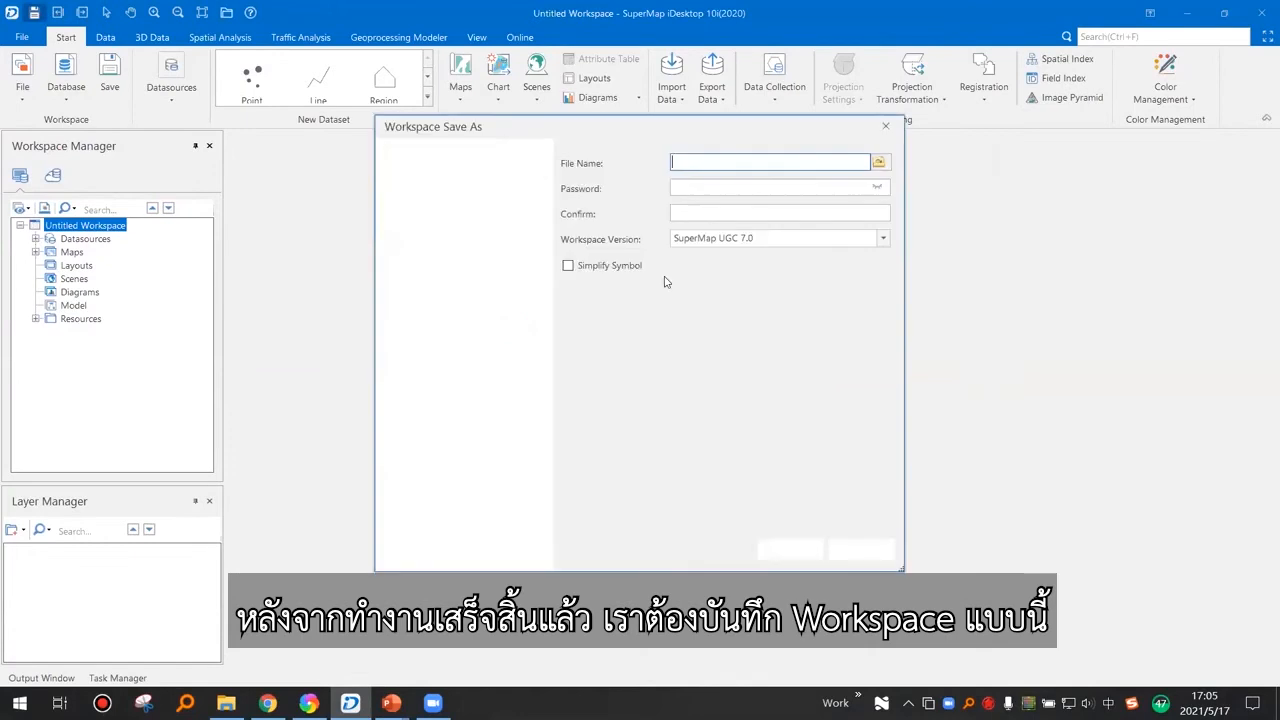
pyautogui.click(879, 162)
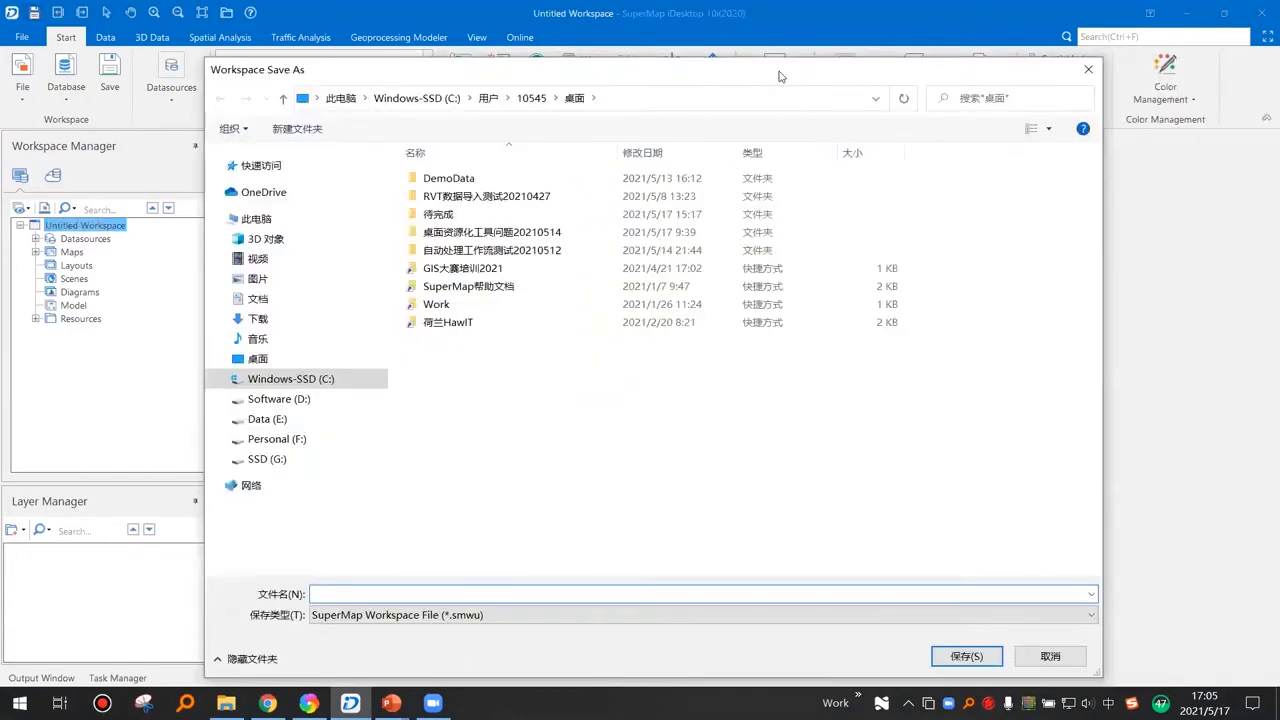
pyautogui.write('test')
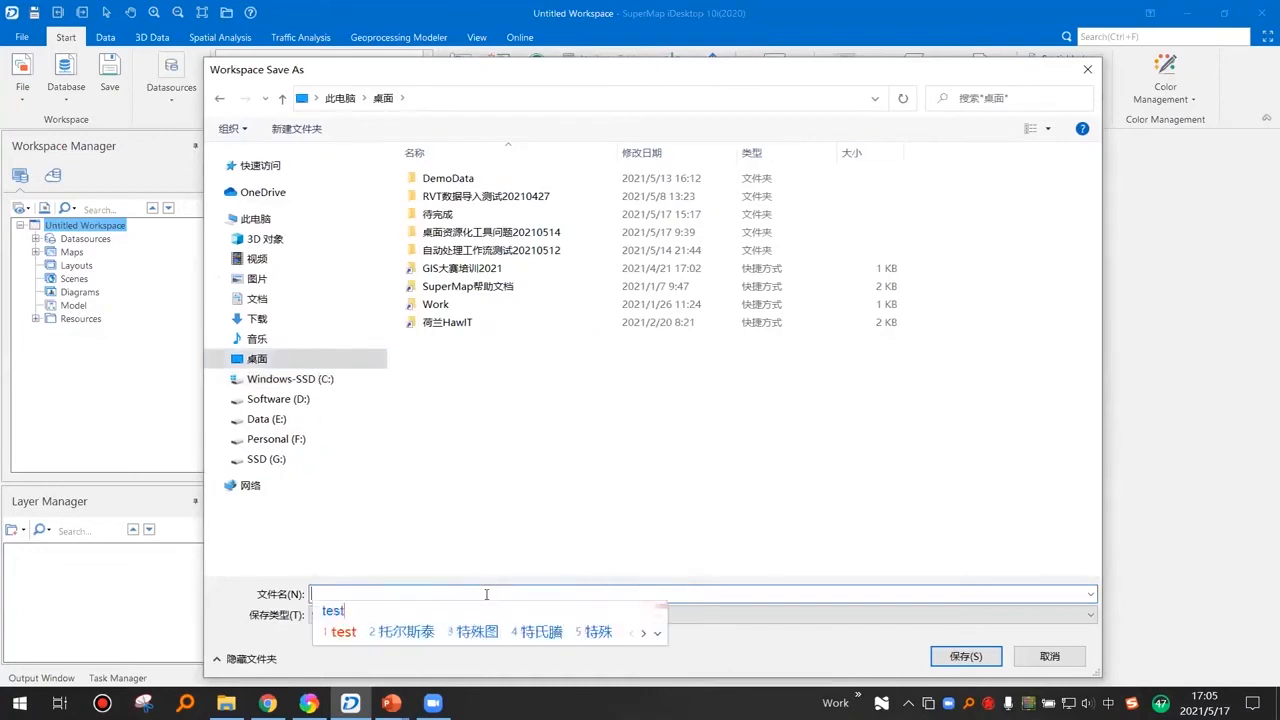
pyautogui.press('Return')
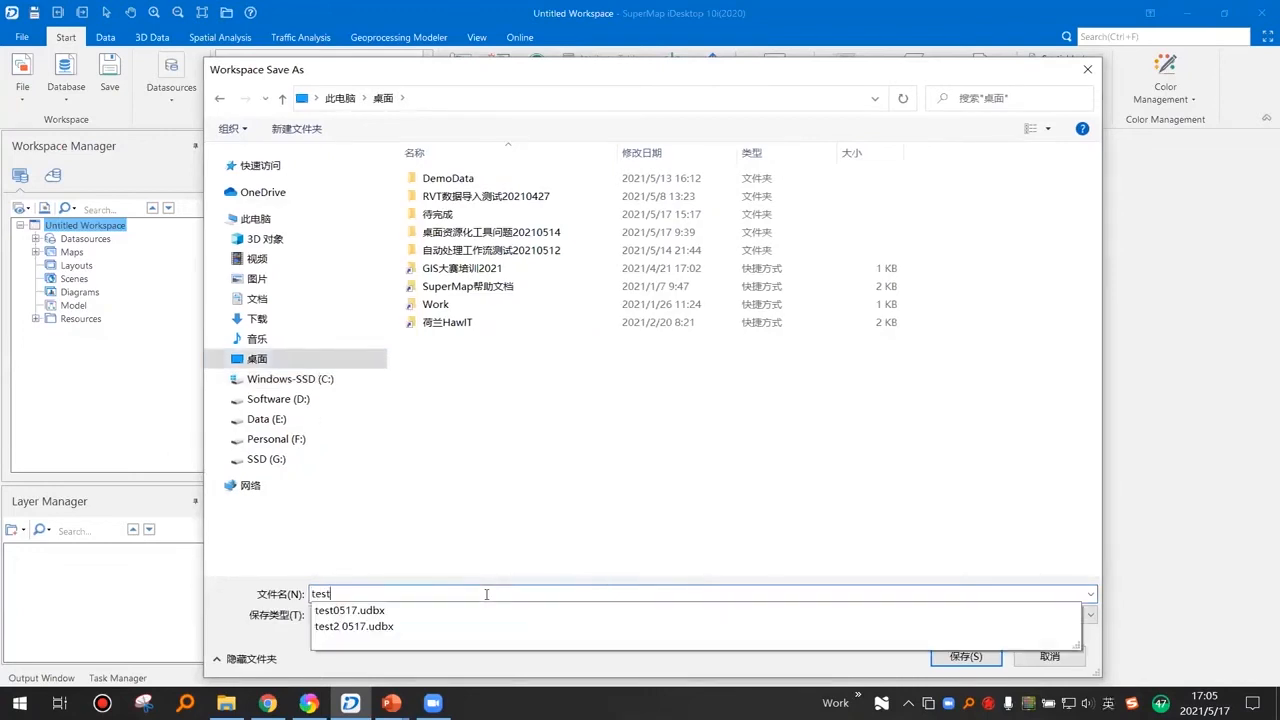
pyautogui.write('_WS')
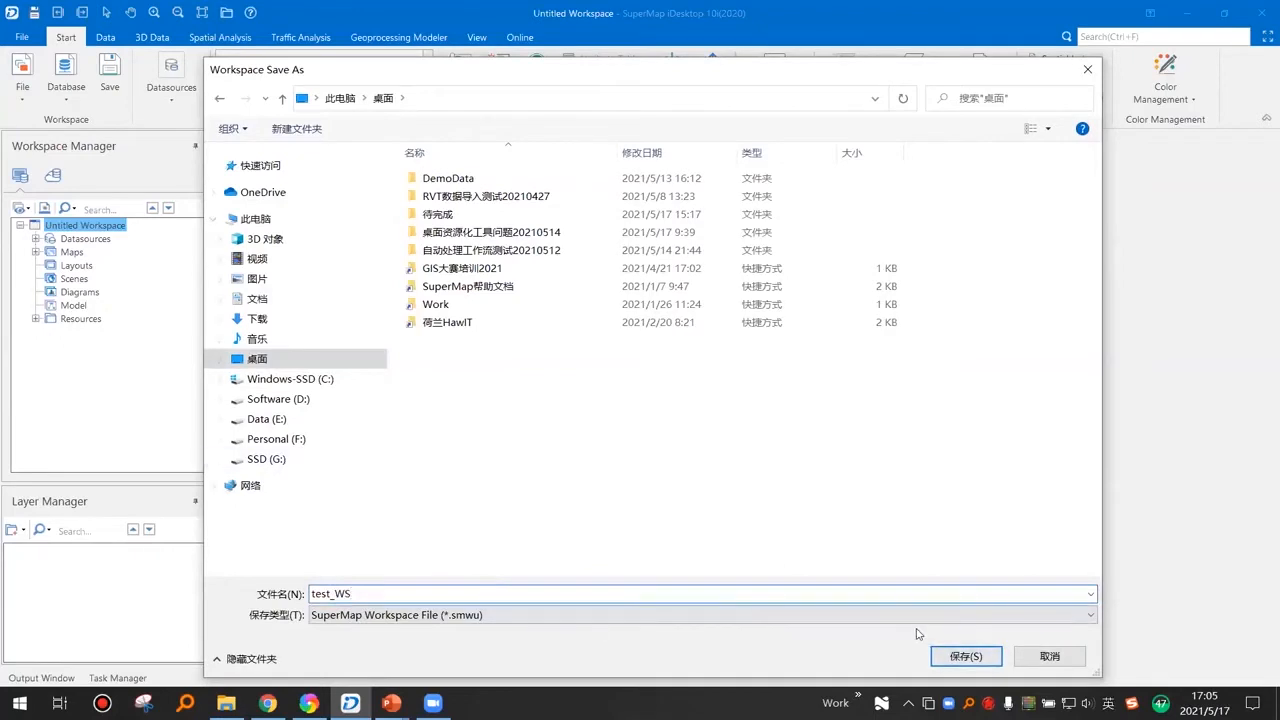
pyautogui.click(965, 657)
pyautogui.click(792, 550)
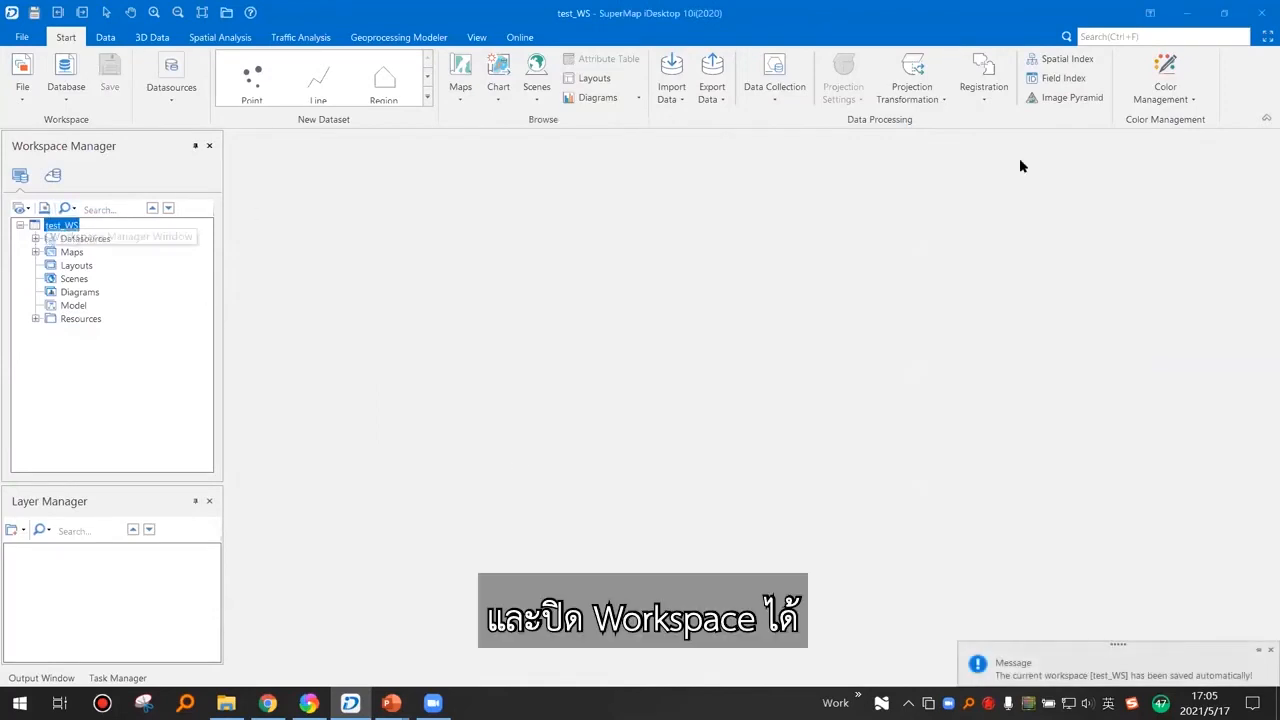
pyautogui.rightClick(64, 226)
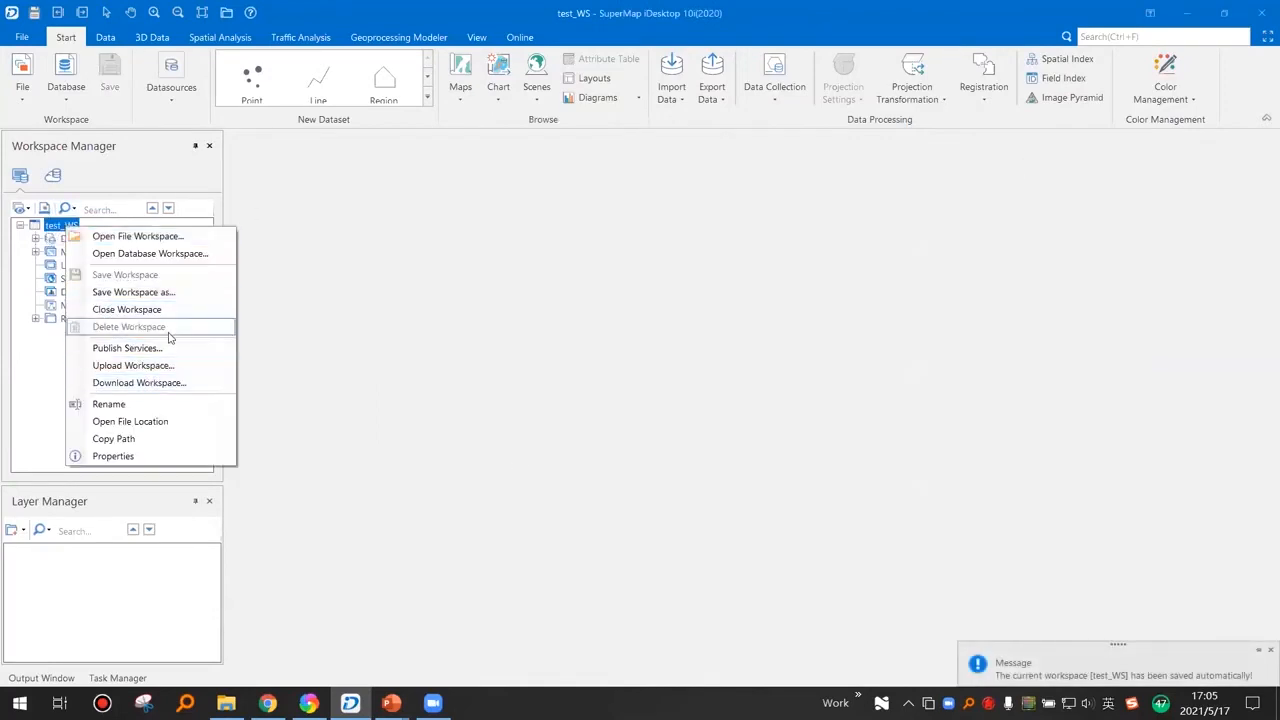
pyautogui.click(150, 310)
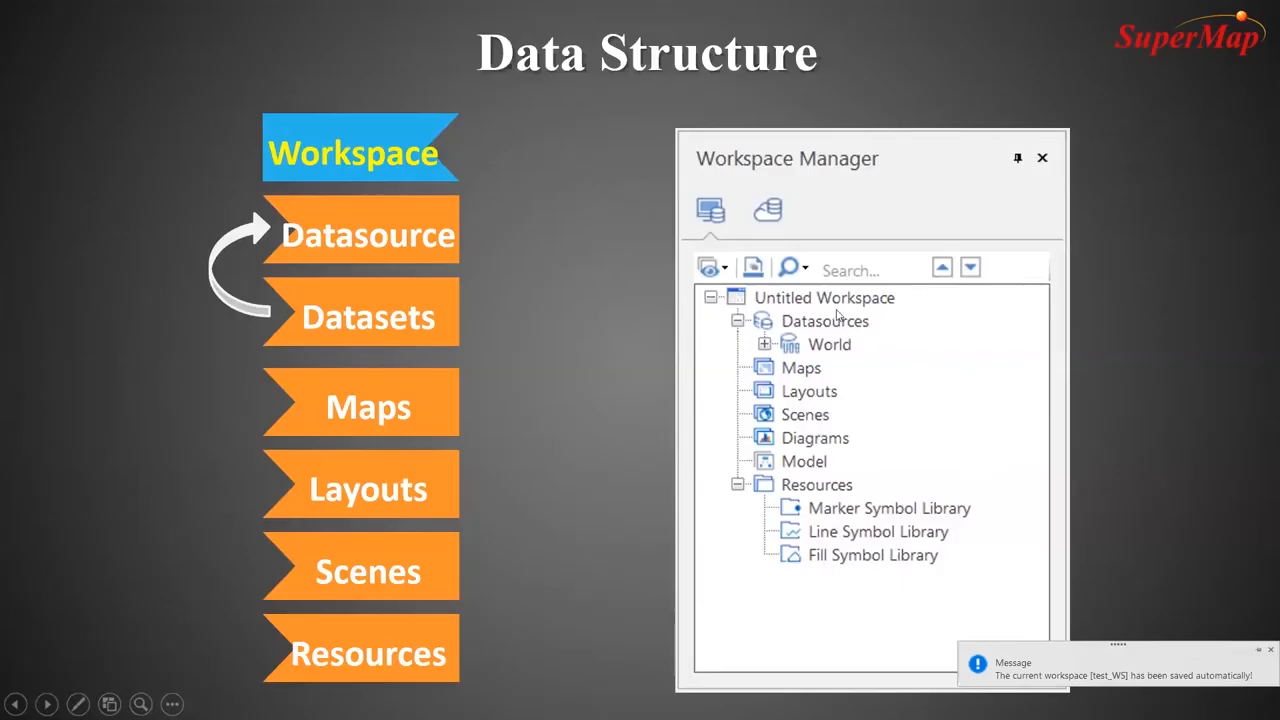
# - Exit the PowerPoint slide show and examine the saved workspace and UDBX datasource files on the Windows desktop
pyautogui.hotkey('alt', 'Tab')
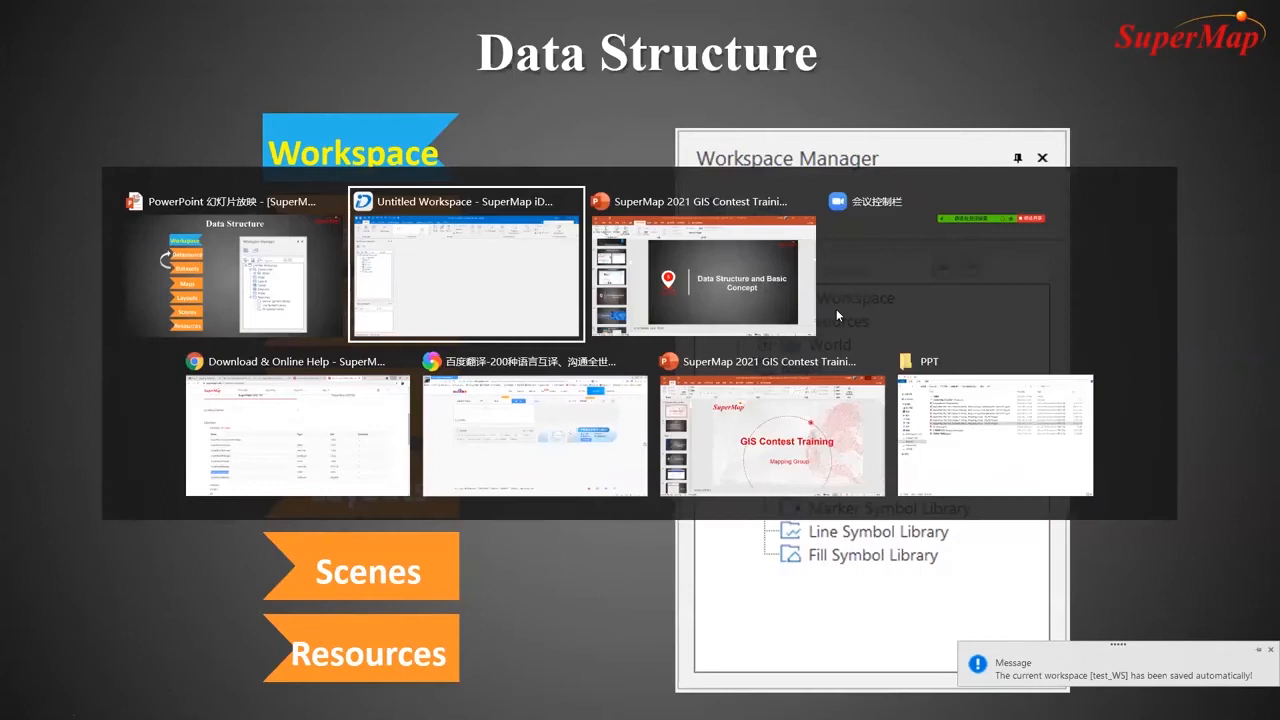
pyautogui.hotkey('alt', 'shift', 'Tab')
pyautogui.press('Escape')
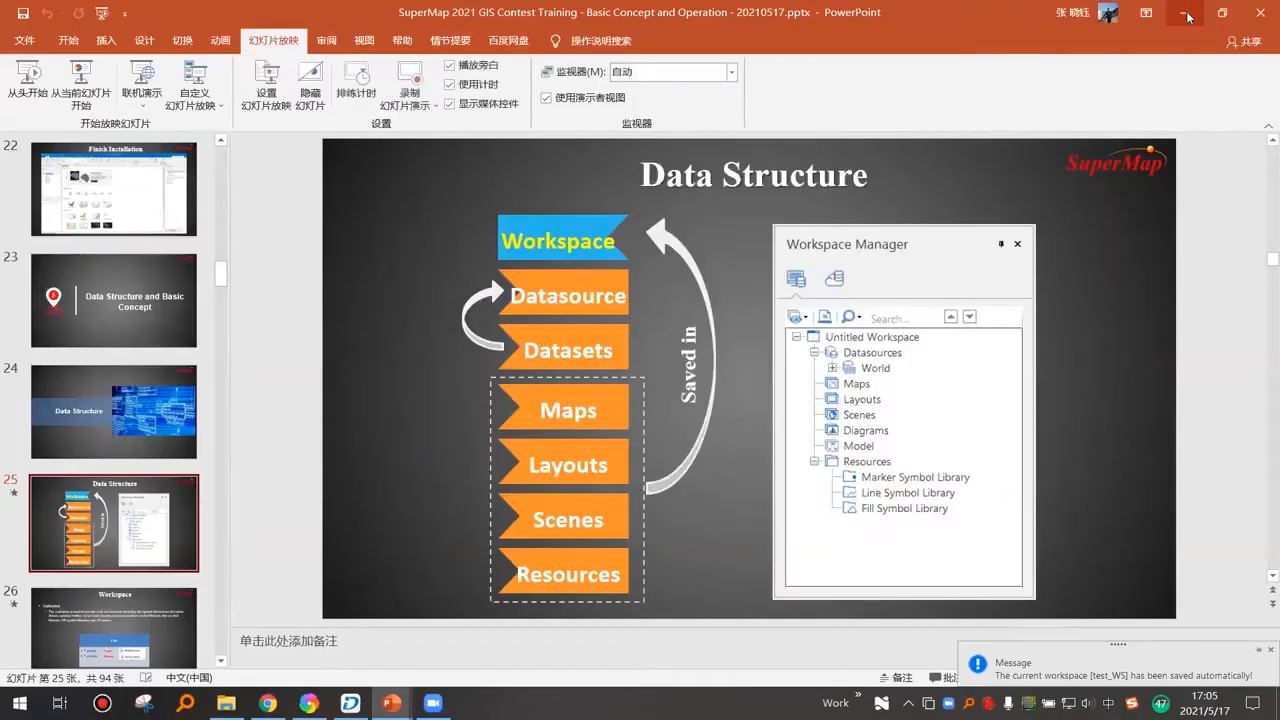
pyautogui.press('super+d')
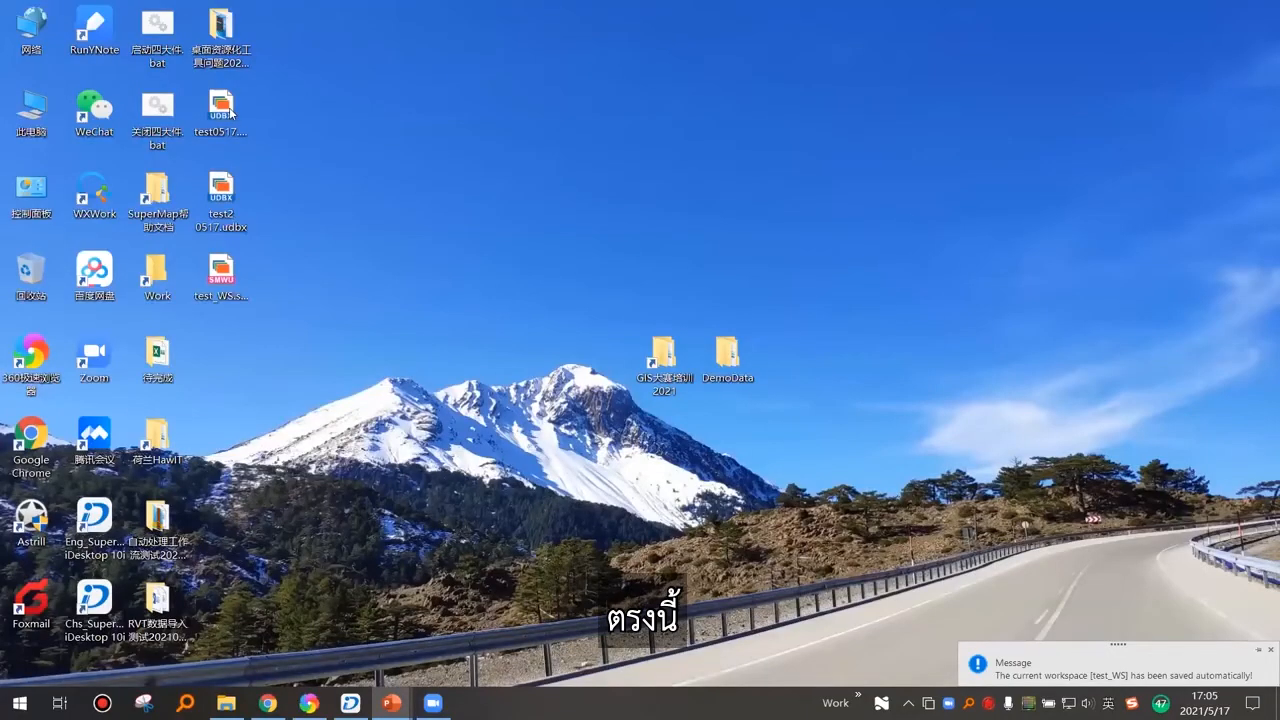
pyautogui.click(232, 294)
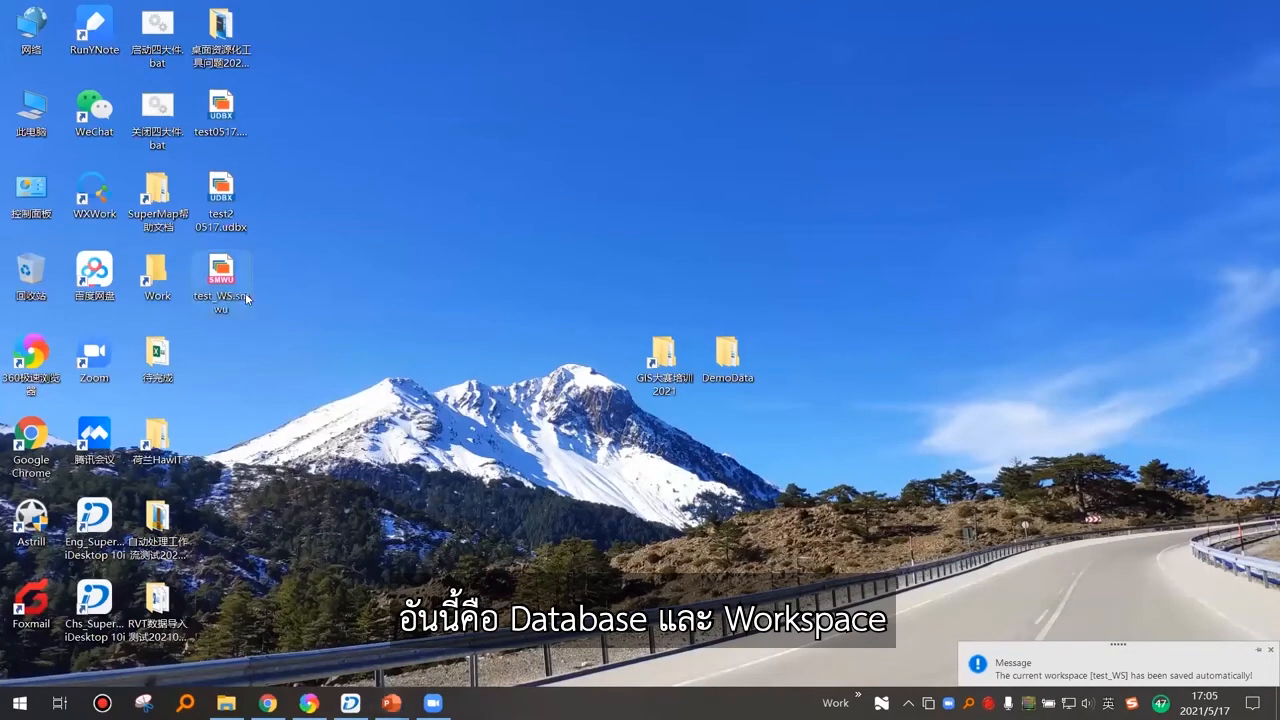
pyautogui.click(238, 215)
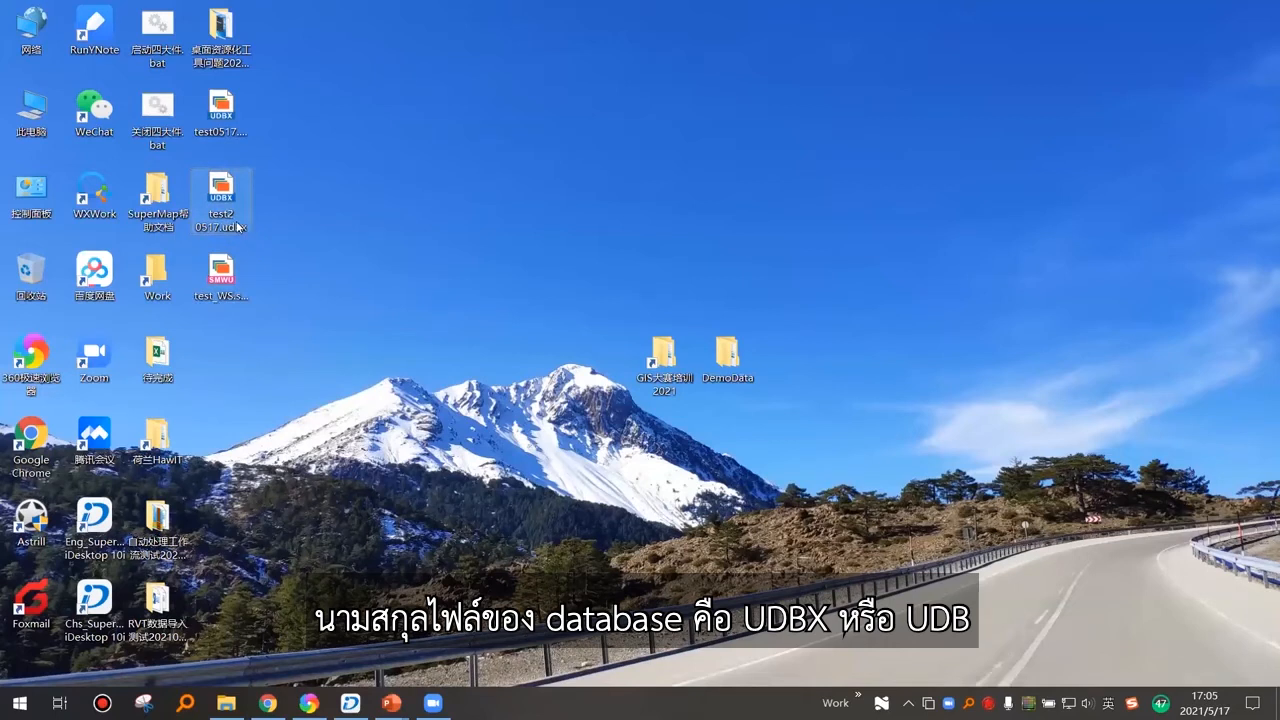
pyautogui.moveTo(240, 218)
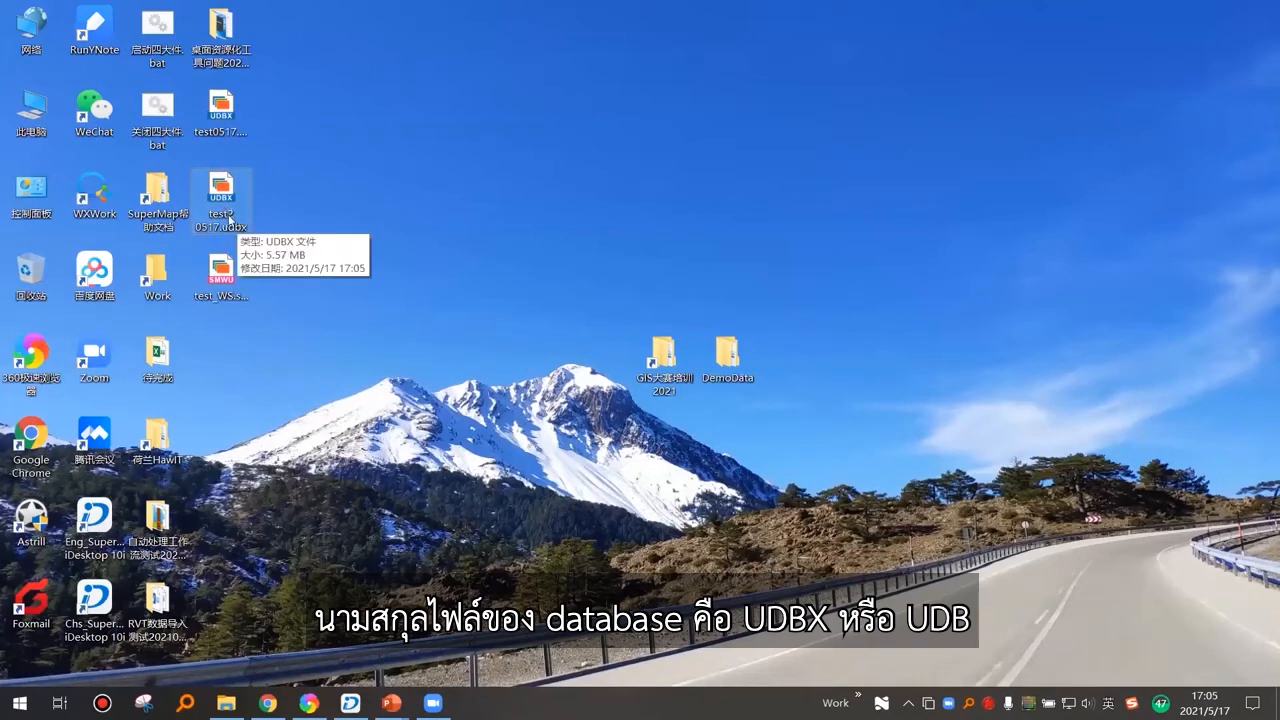
# - Switch back to SuperMap iDesktop and open the file workspace test_WS.smwu from the desktop
pyautogui.click(350, 703)
pyautogui.rightClick(106, 226)
pyautogui.click(326, 270)
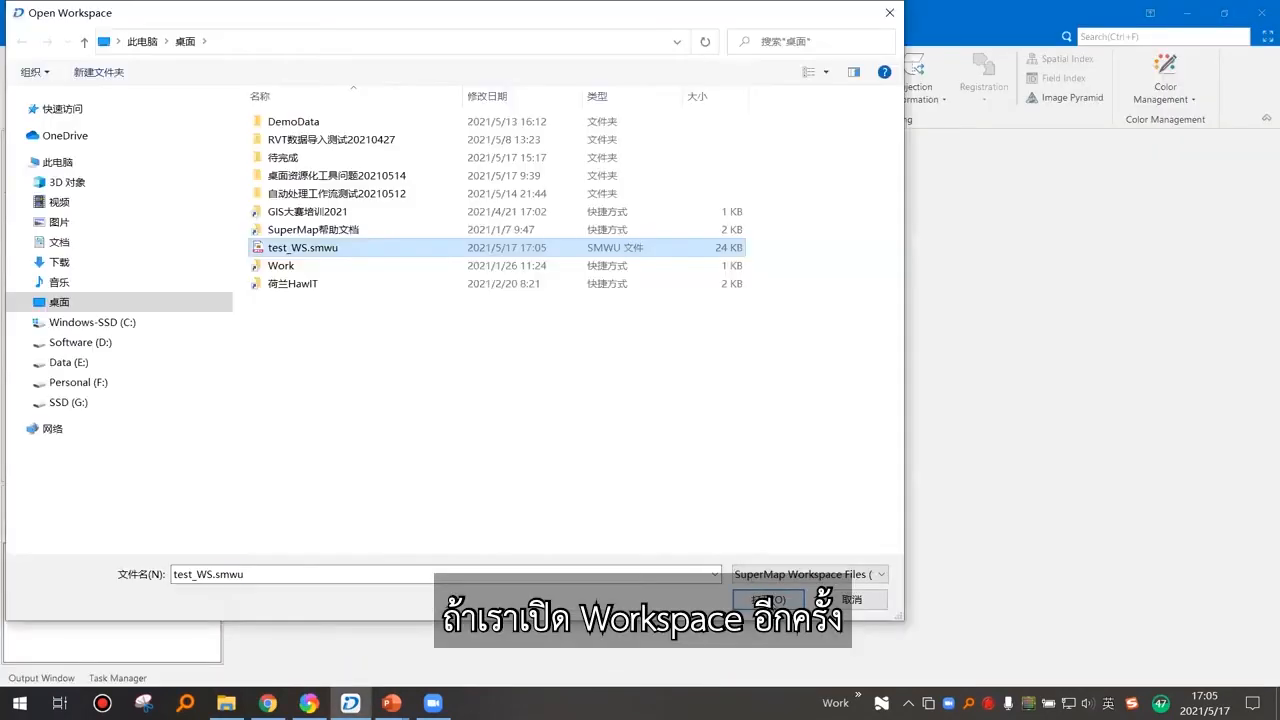
pyautogui.doubleClick(340, 248)
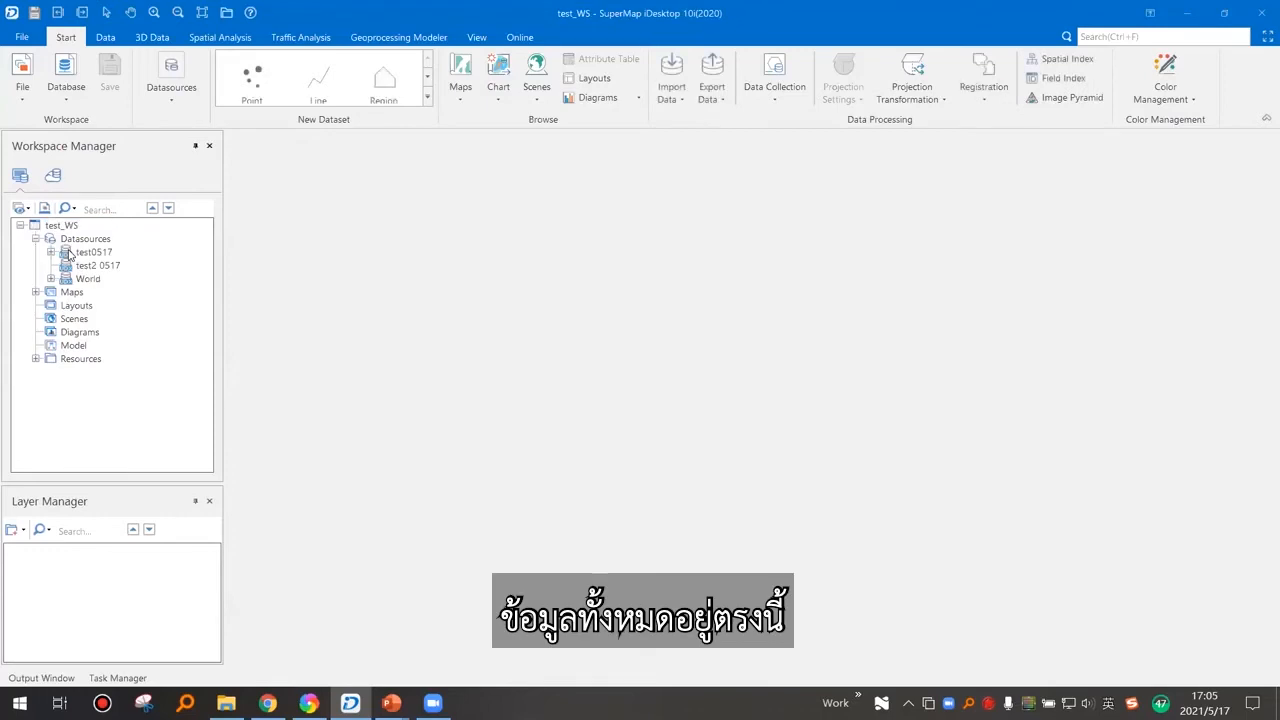
# - Start creating a new file datasource in the workspace, examine the available datasource file types, and cancel without saving
pyautogui.rightClick(87, 242)
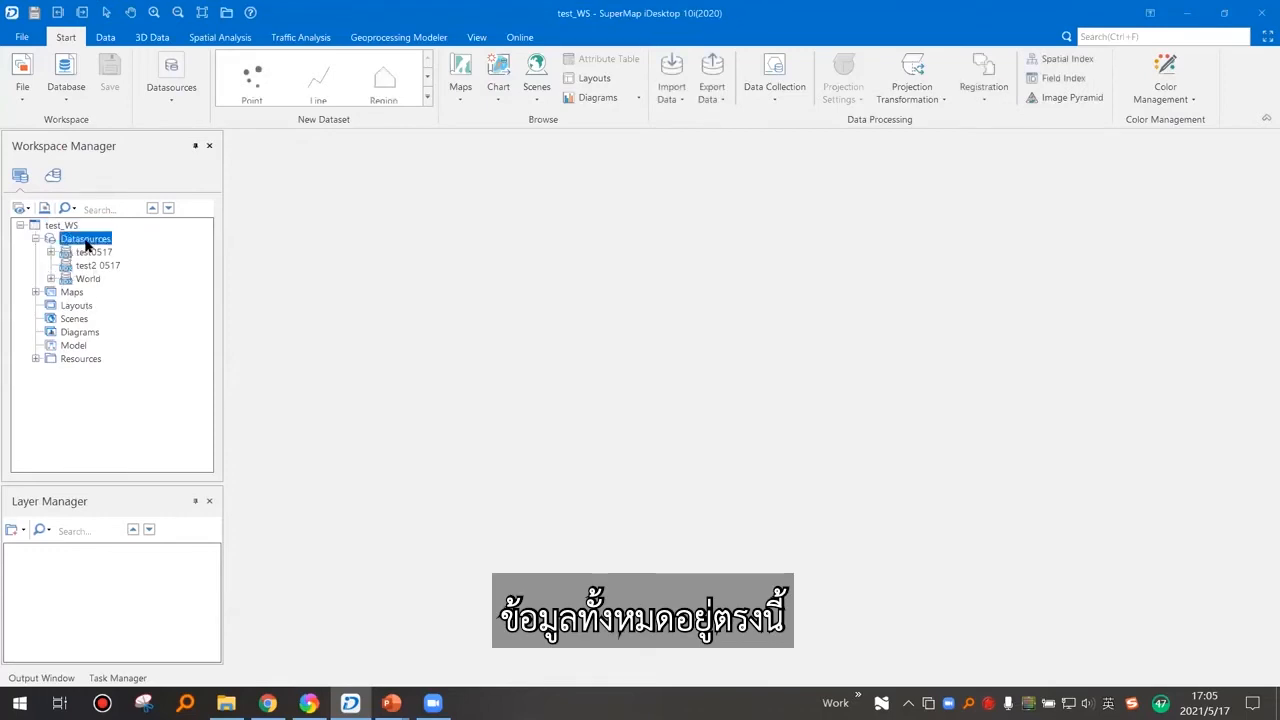
pyautogui.click(175, 326)
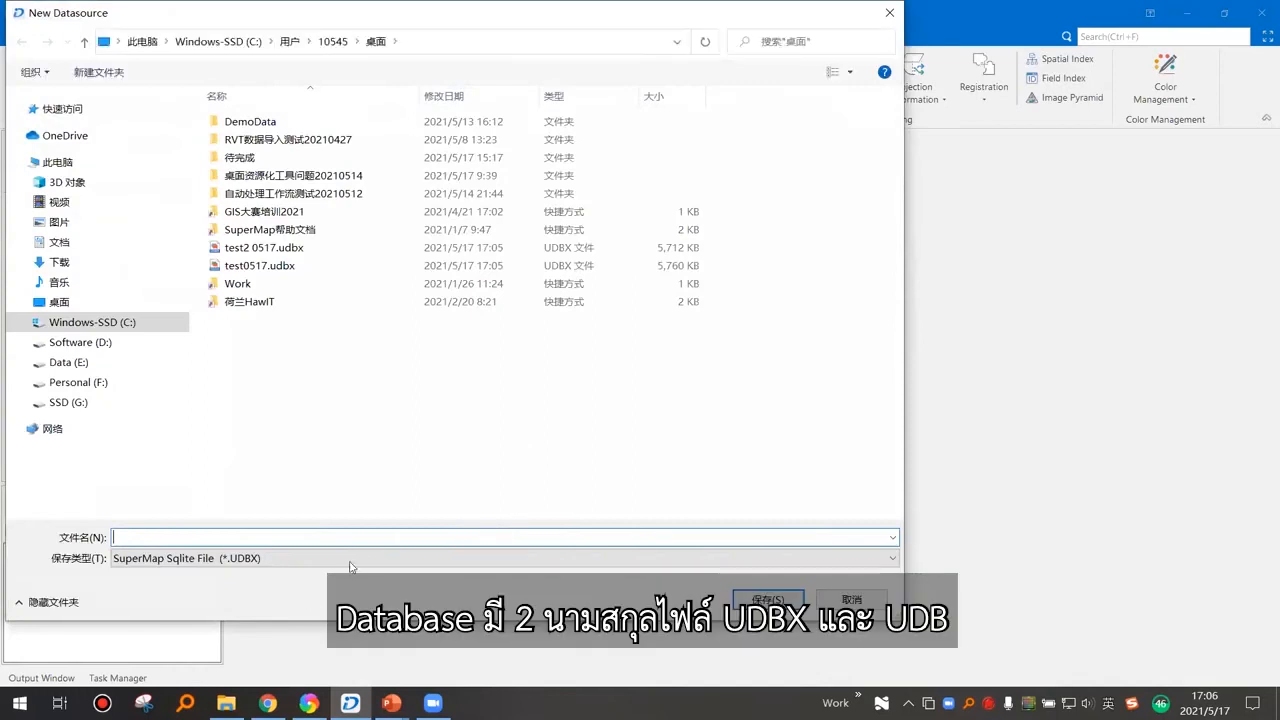
pyautogui.click(350, 563)
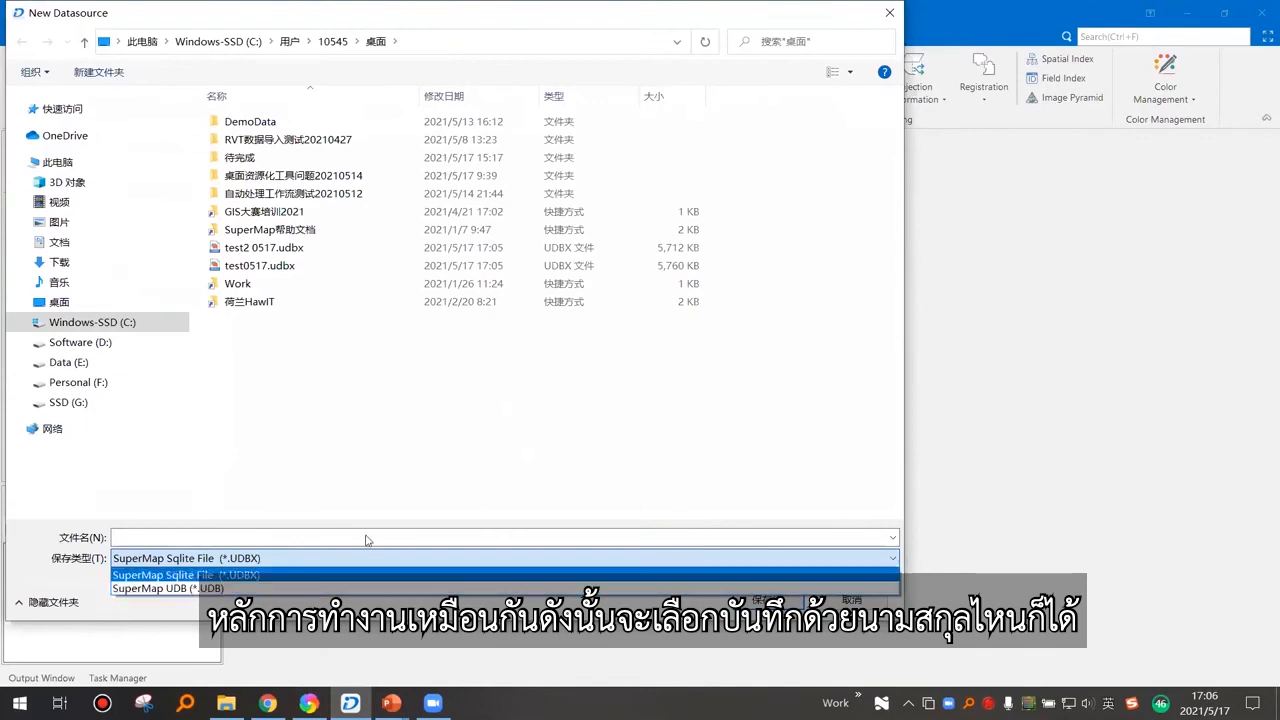
pyautogui.press('Escape')
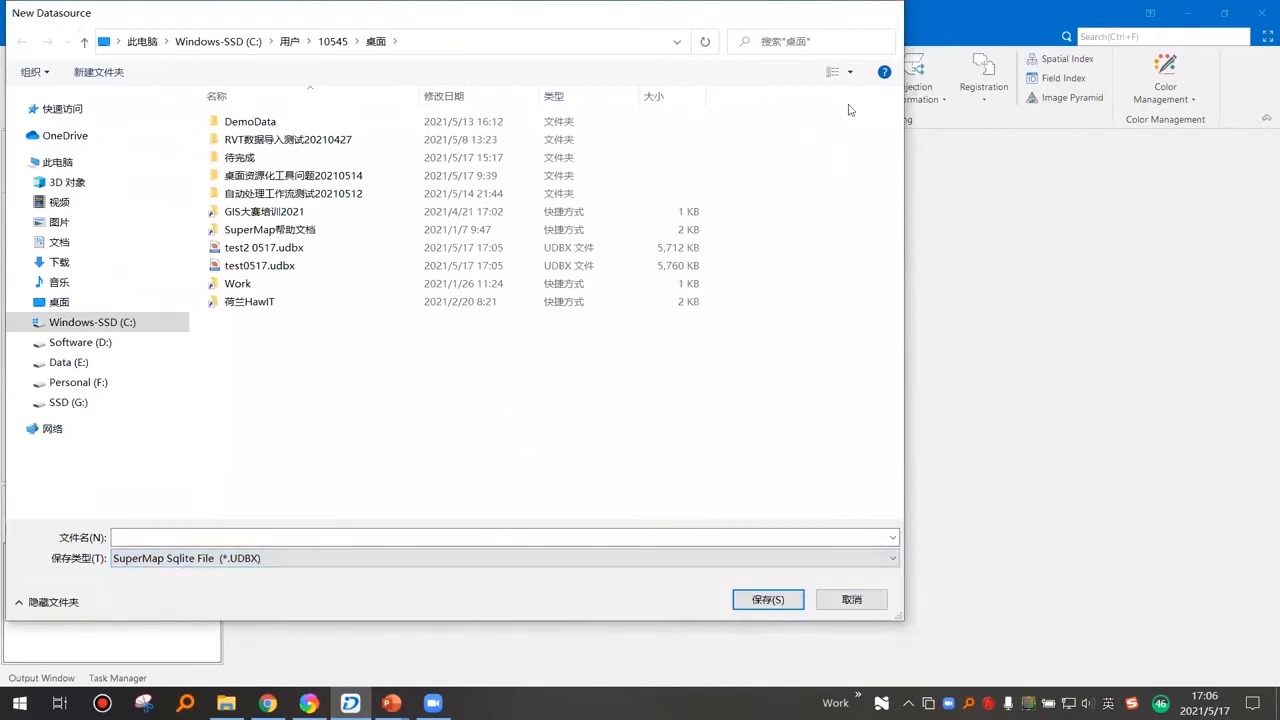
pyautogui.press('Escape')
# - Switch to PowerPoint, resume the slide show from the Data Structure slide, and go through the Workspace slide to the Datasource slide
pyautogui.moveTo(391, 703)
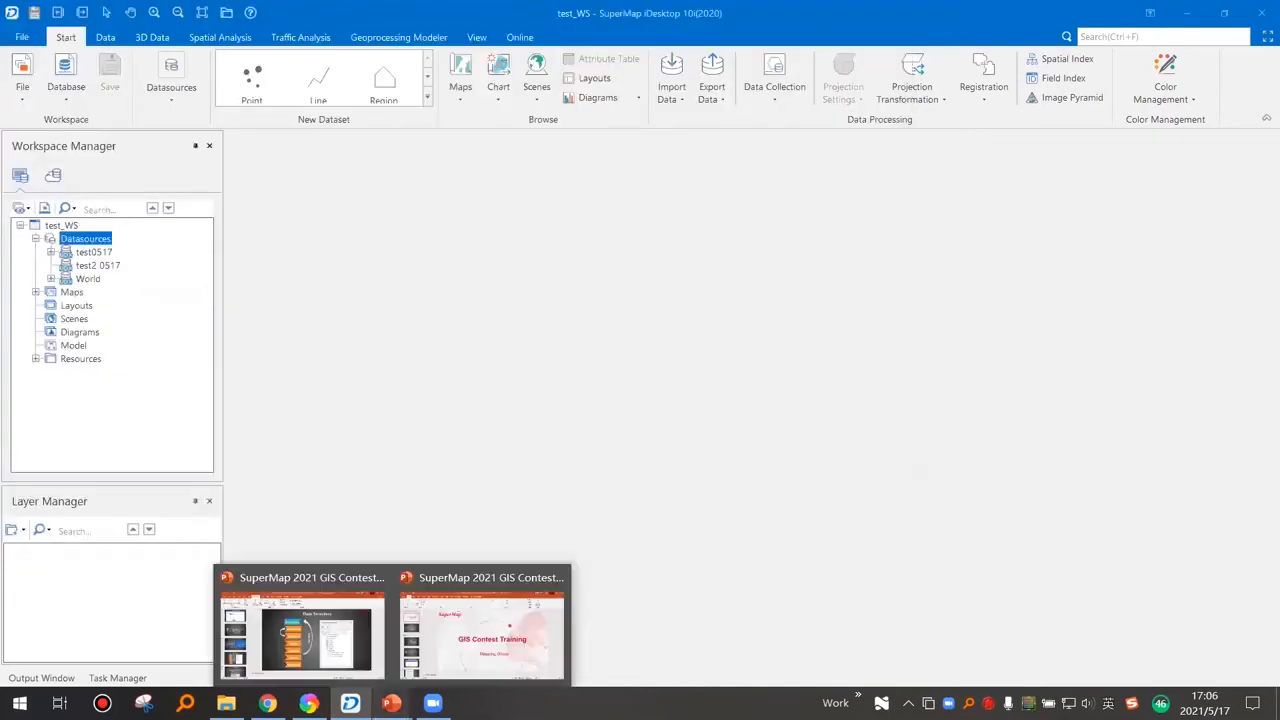
pyautogui.click(300, 625)
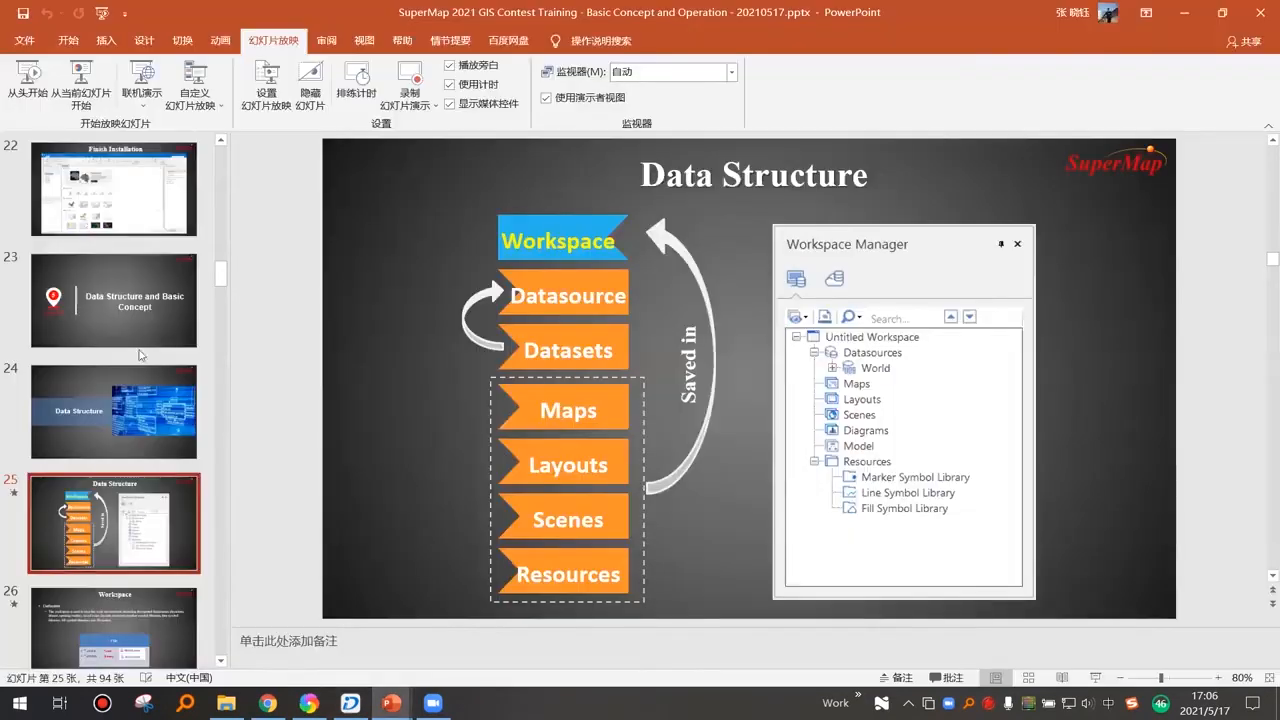
pyautogui.click(81, 80)
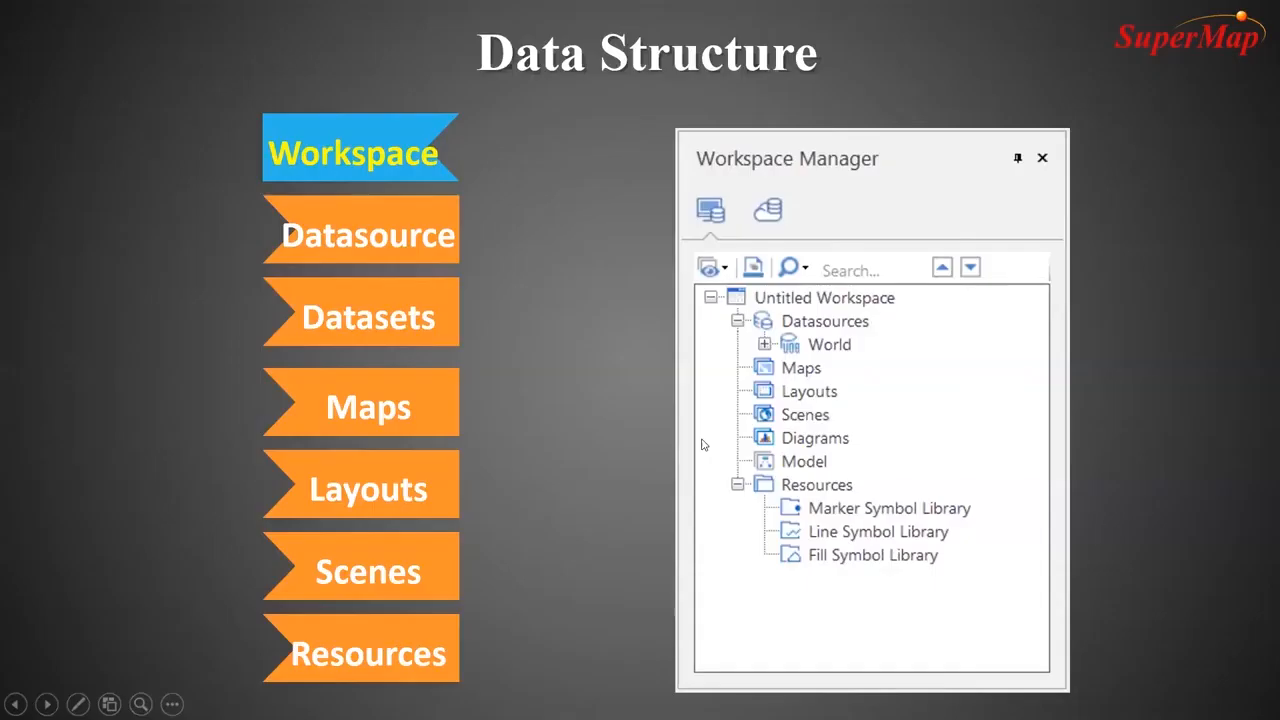
pyautogui.click(702, 444)
pyautogui.click(690, 452)
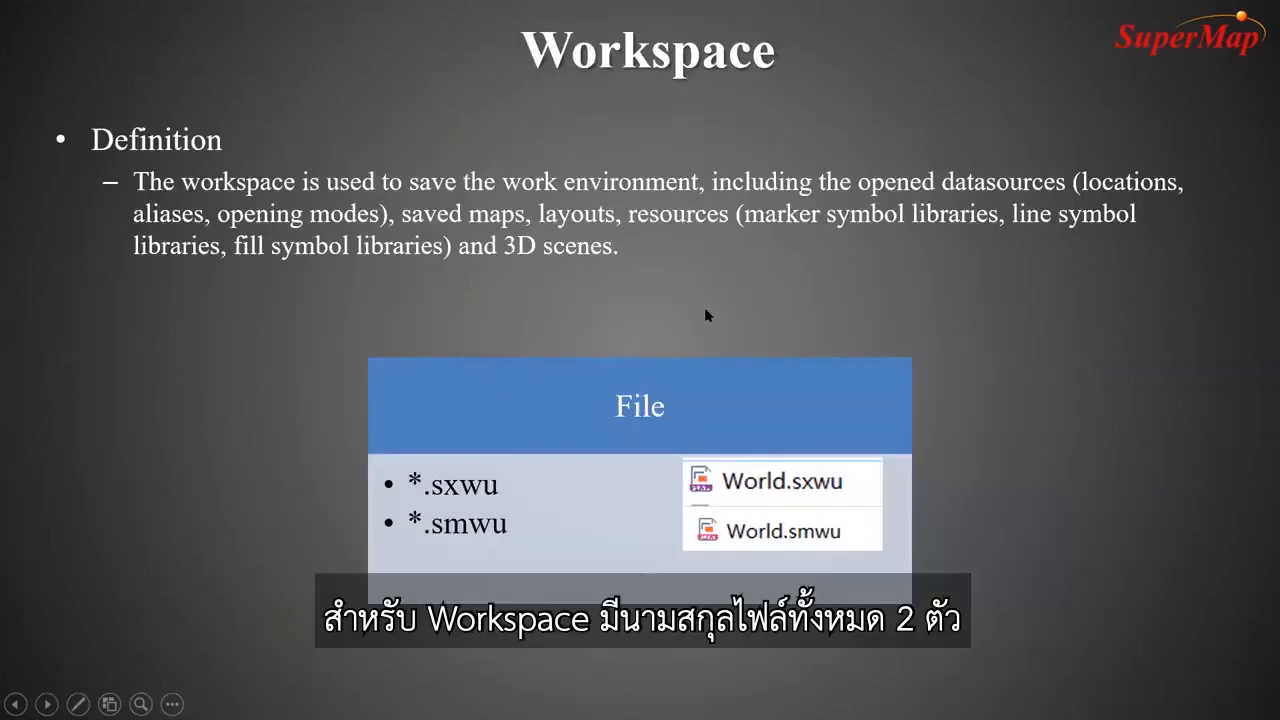
pyautogui.click(578, 514)
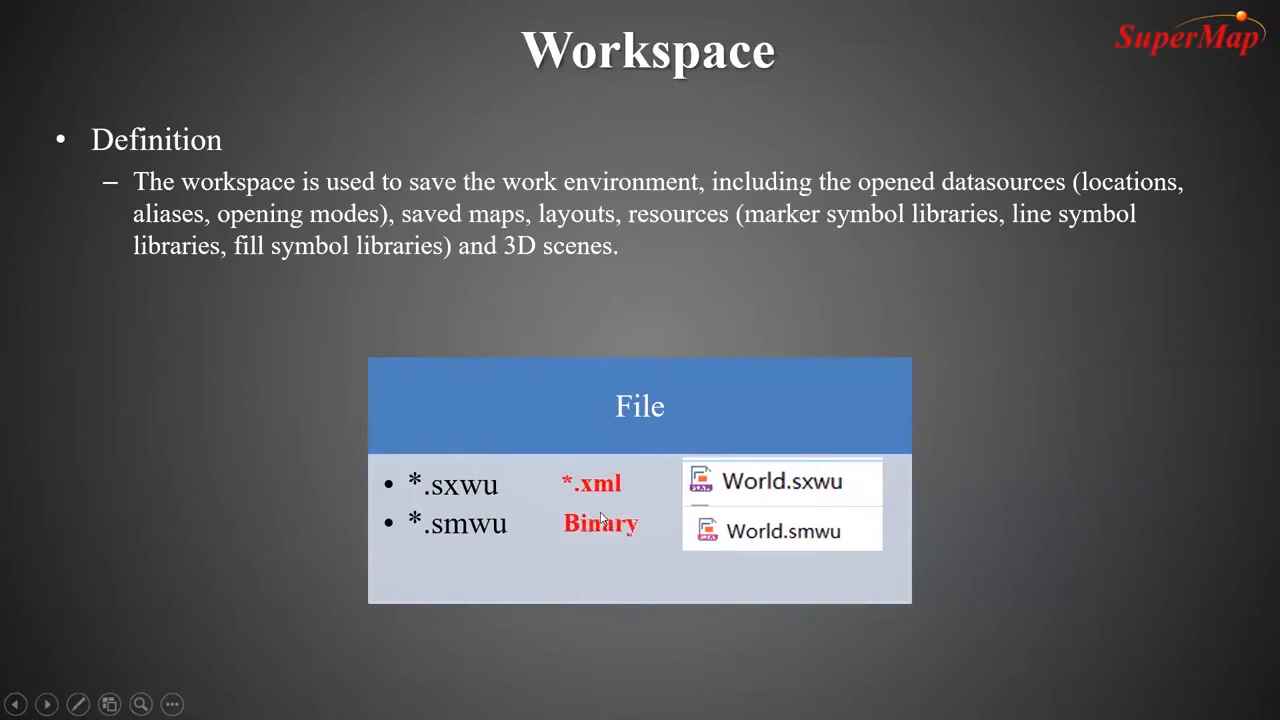
pyautogui.click(601, 517)
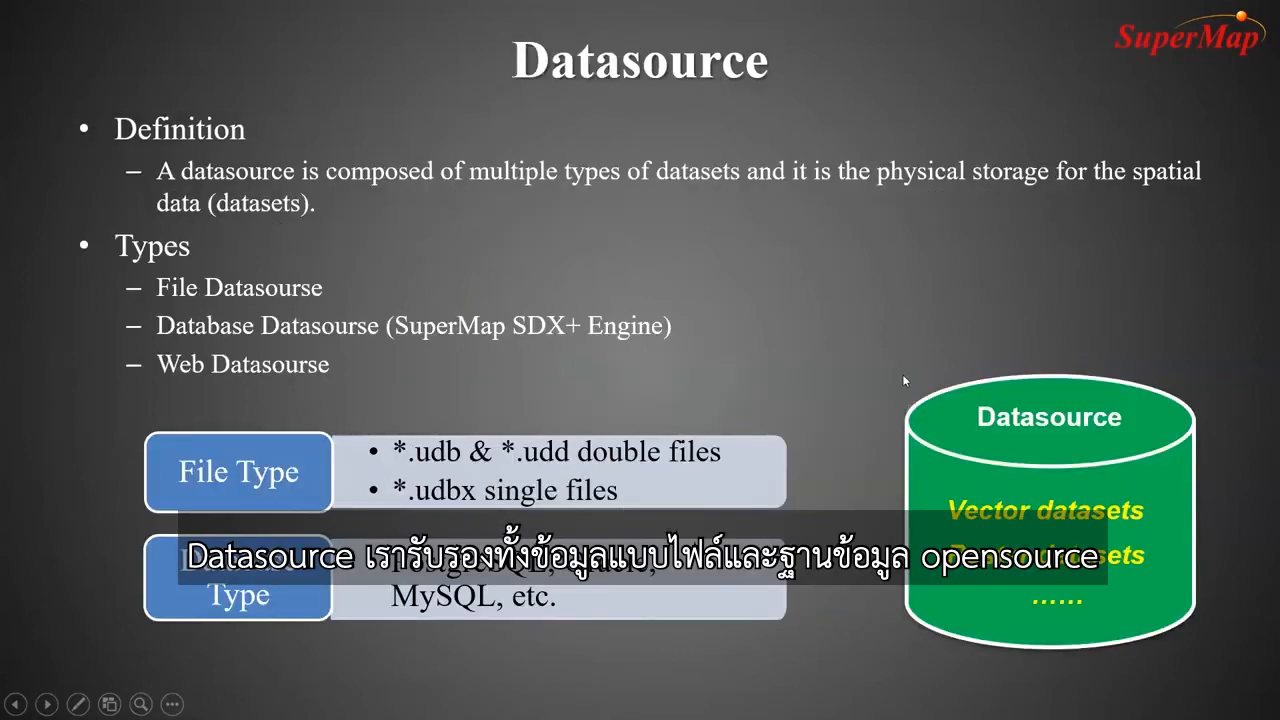
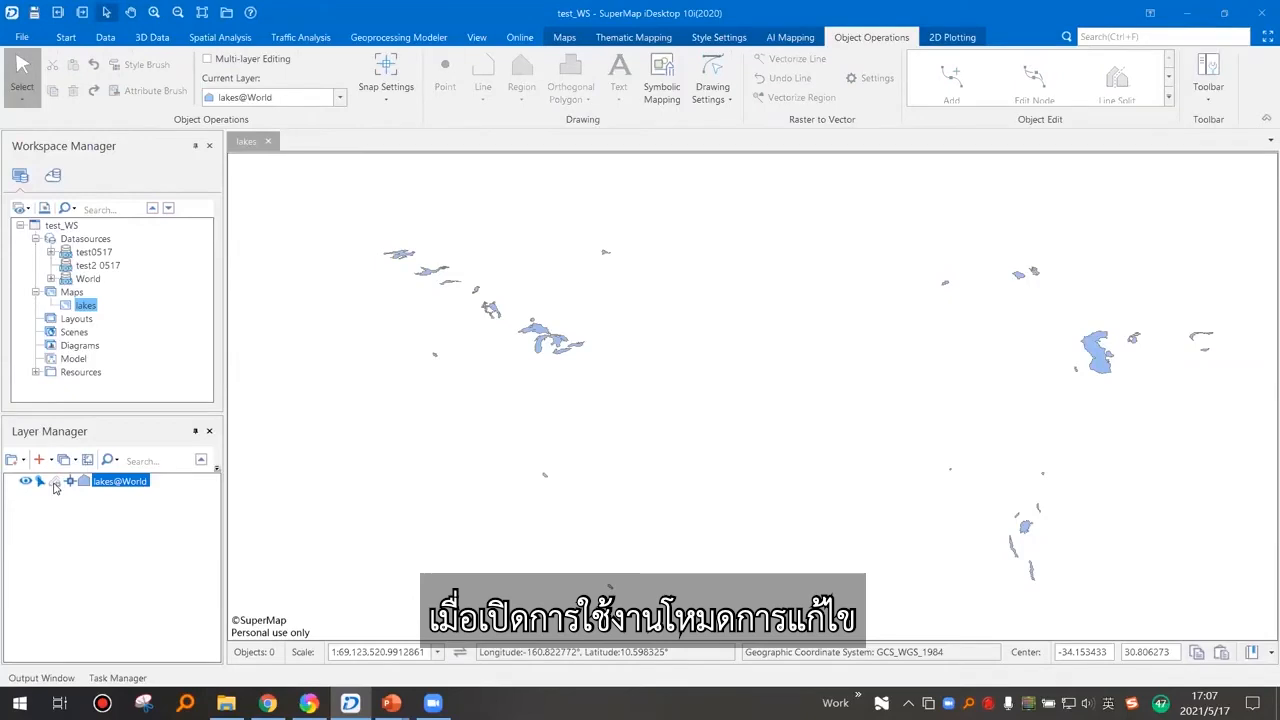
# - Select Lake Michigan in the editable lakes map, and turn off editing for the lakes@World layer
pyautogui.click(540, 342)
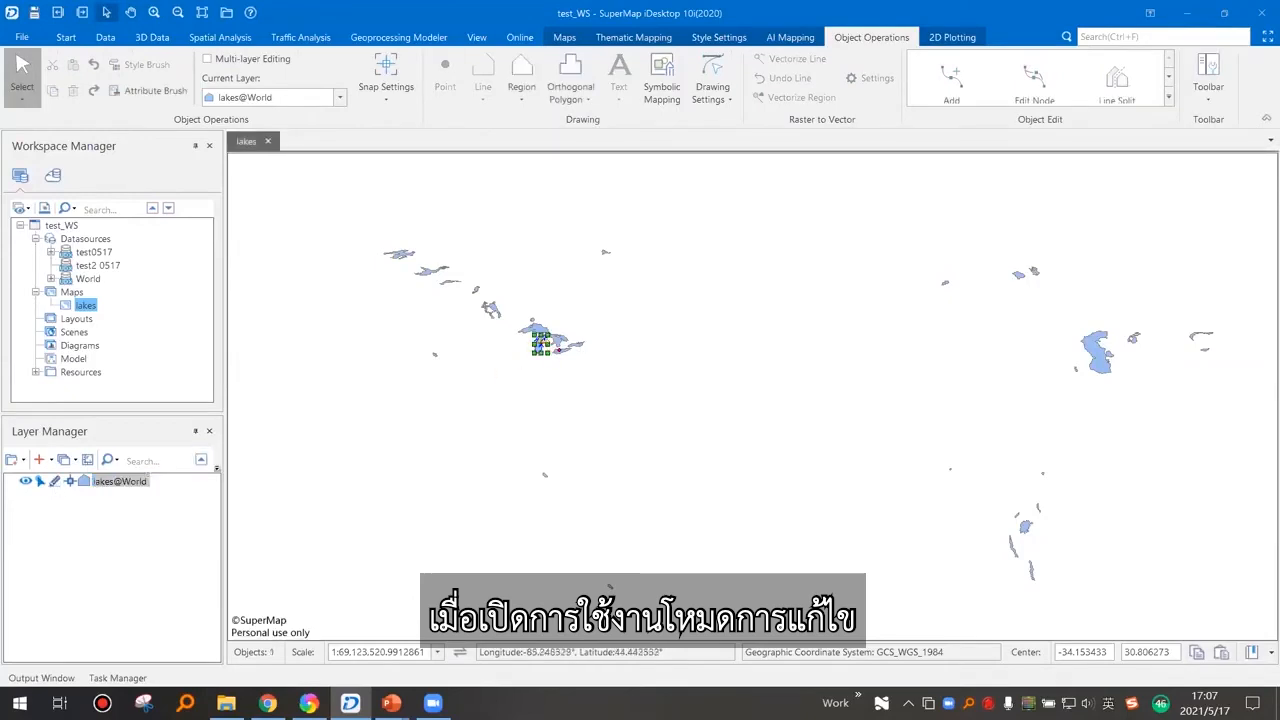
pyautogui.scroll(3, 540, 342)
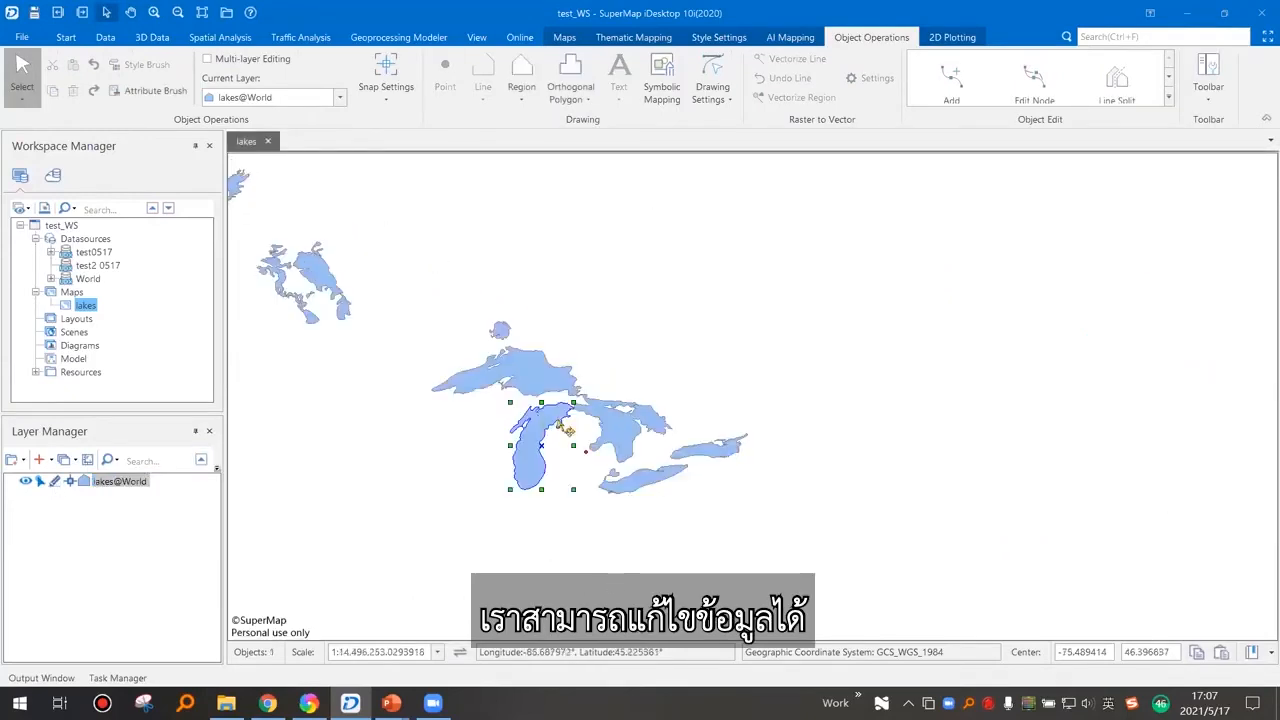
pyautogui.click(54, 482)
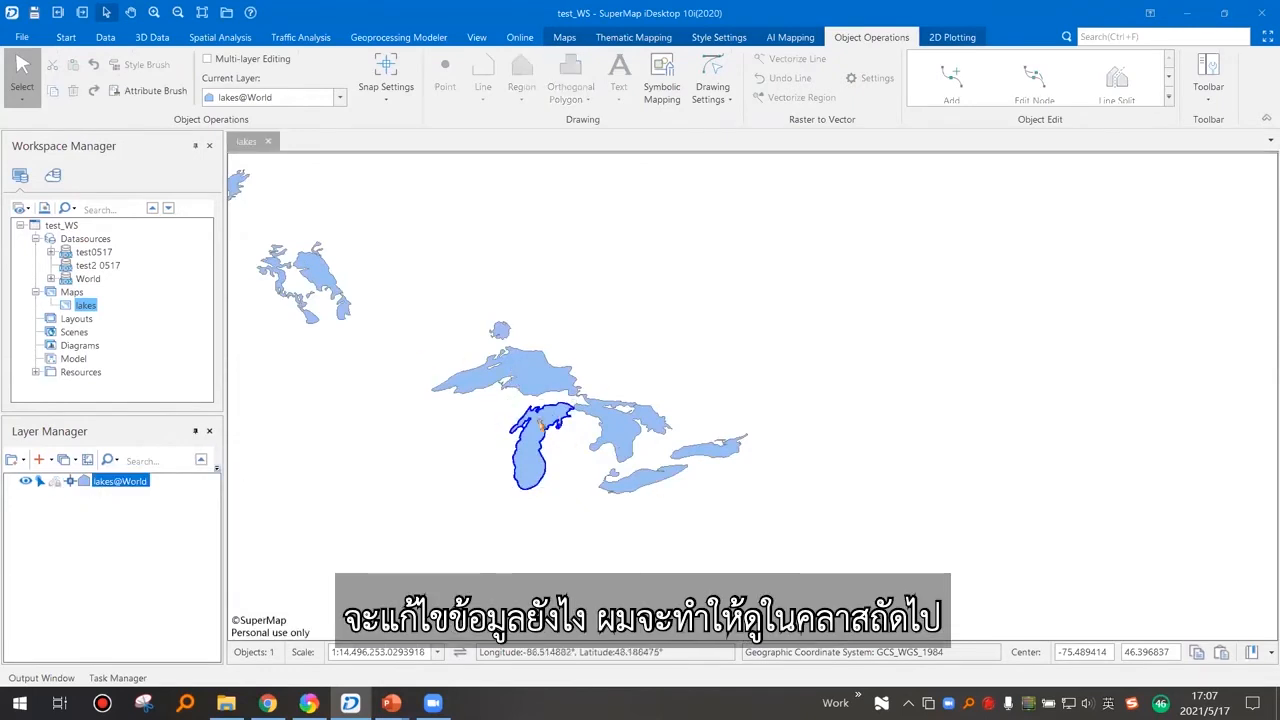
# - Switch to PowerPoint and review the slides on layers, maps, layouts, resources and 3D scenes
pyautogui.moveTo(391, 703)
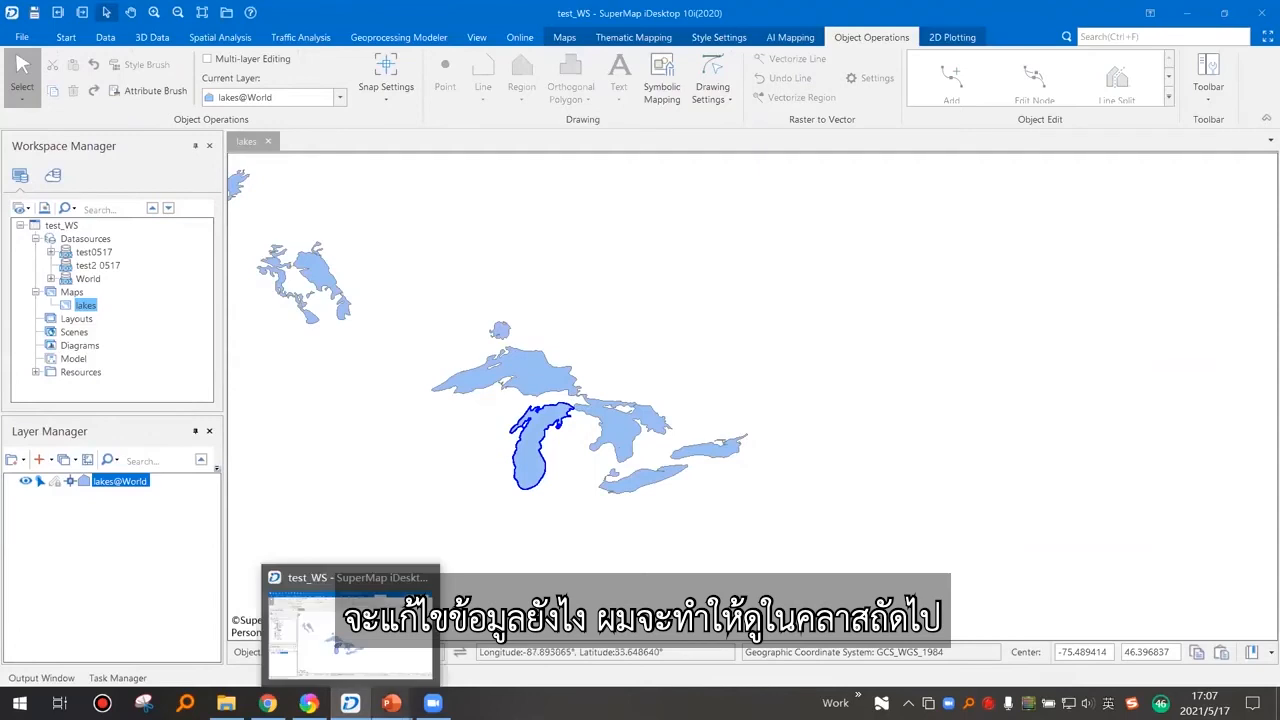
pyautogui.click(310, 644)
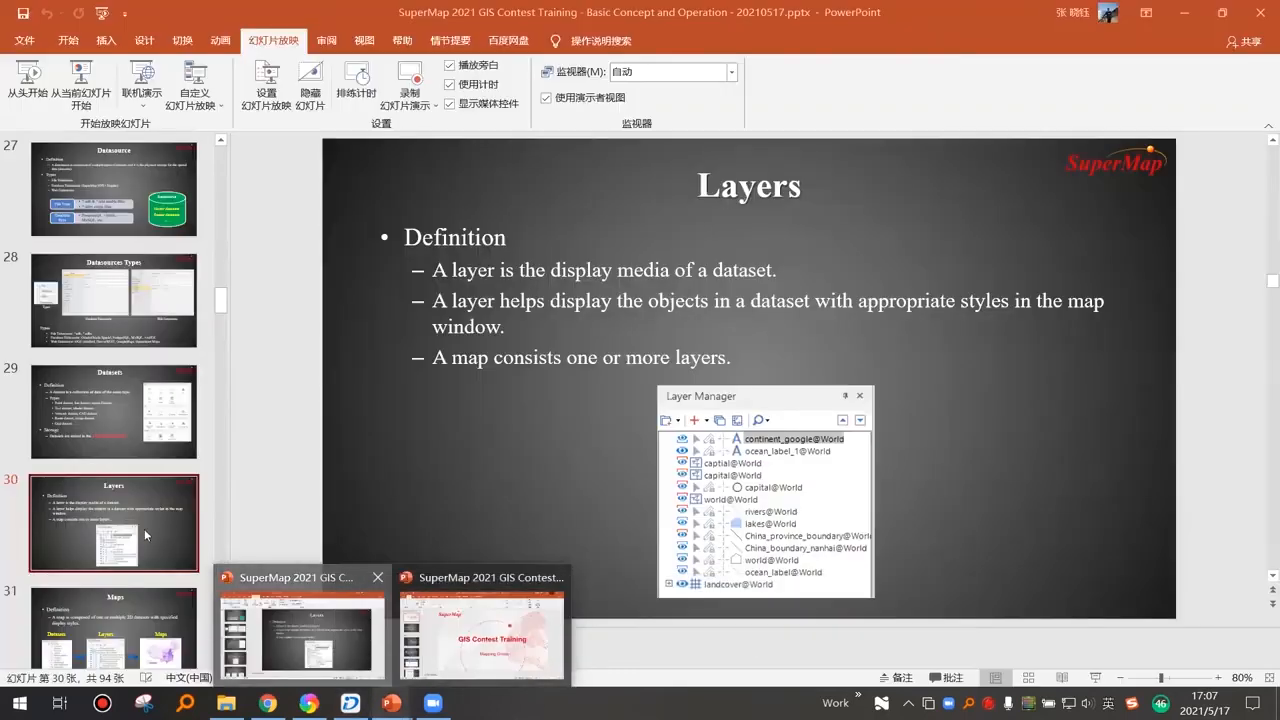
pyautogui.scroll(-3, 143, 505)
pyautogui.scroll(-2, 671, 387)
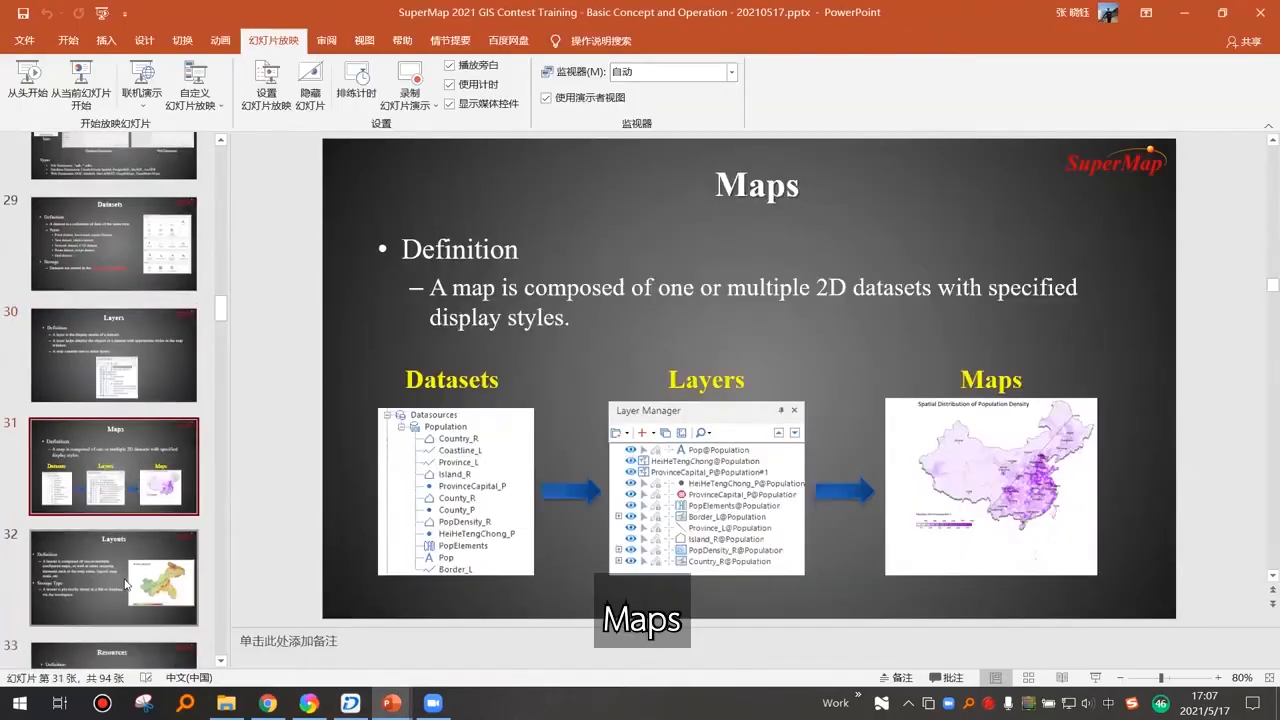
pyautogui.scroll(-3, 65, 567)
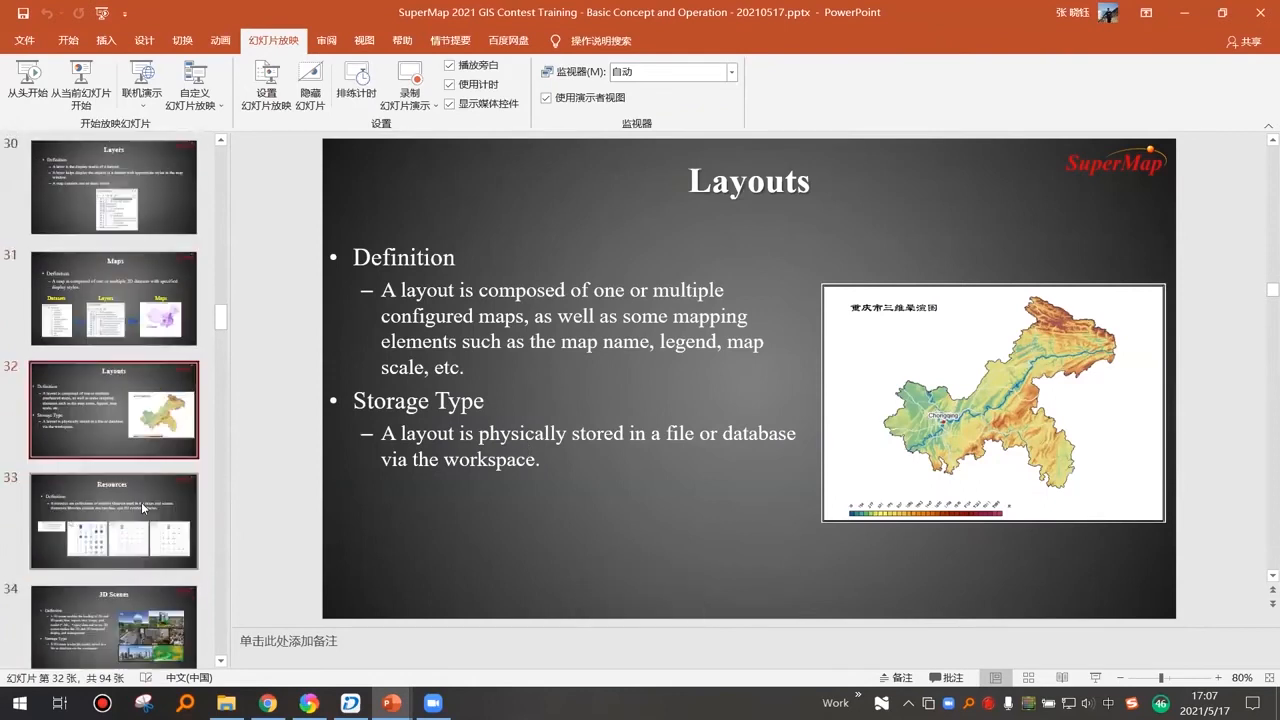
pyautogui.scroll(-1, 265, 490)
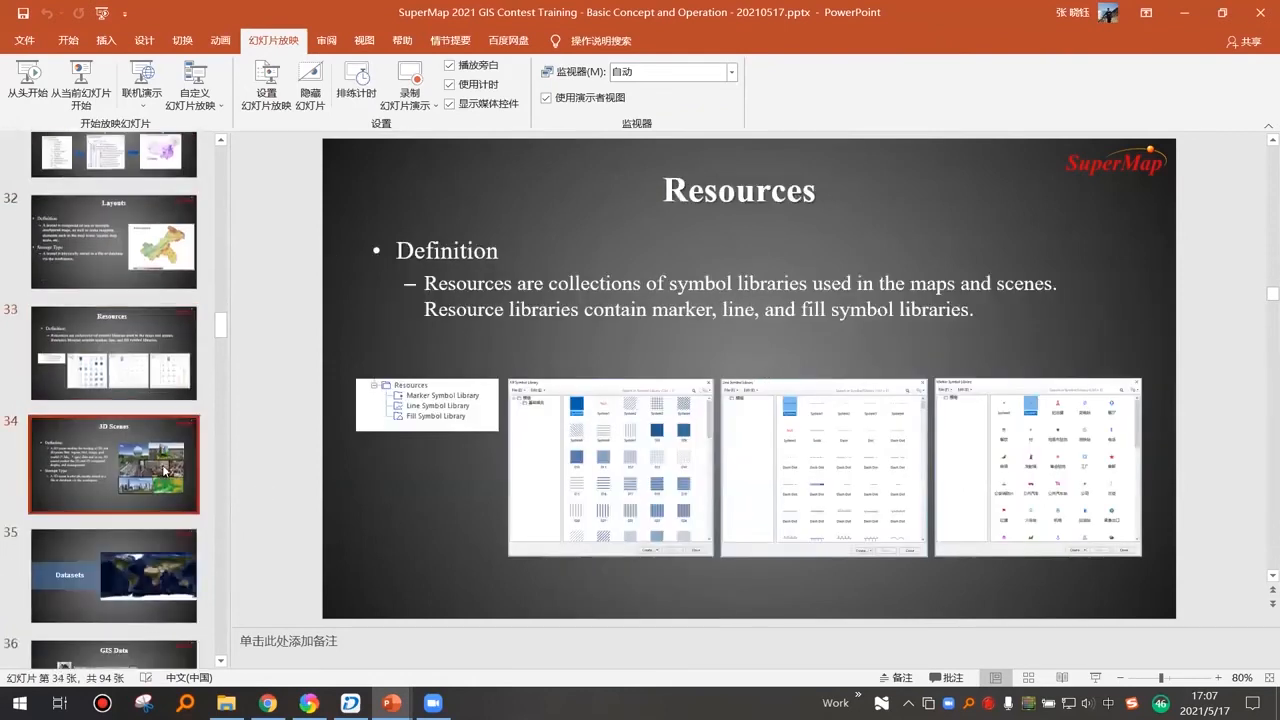
pyautogui.scroll(-1, 622, 475)
pyautogui.scroll(6, 132, 519)
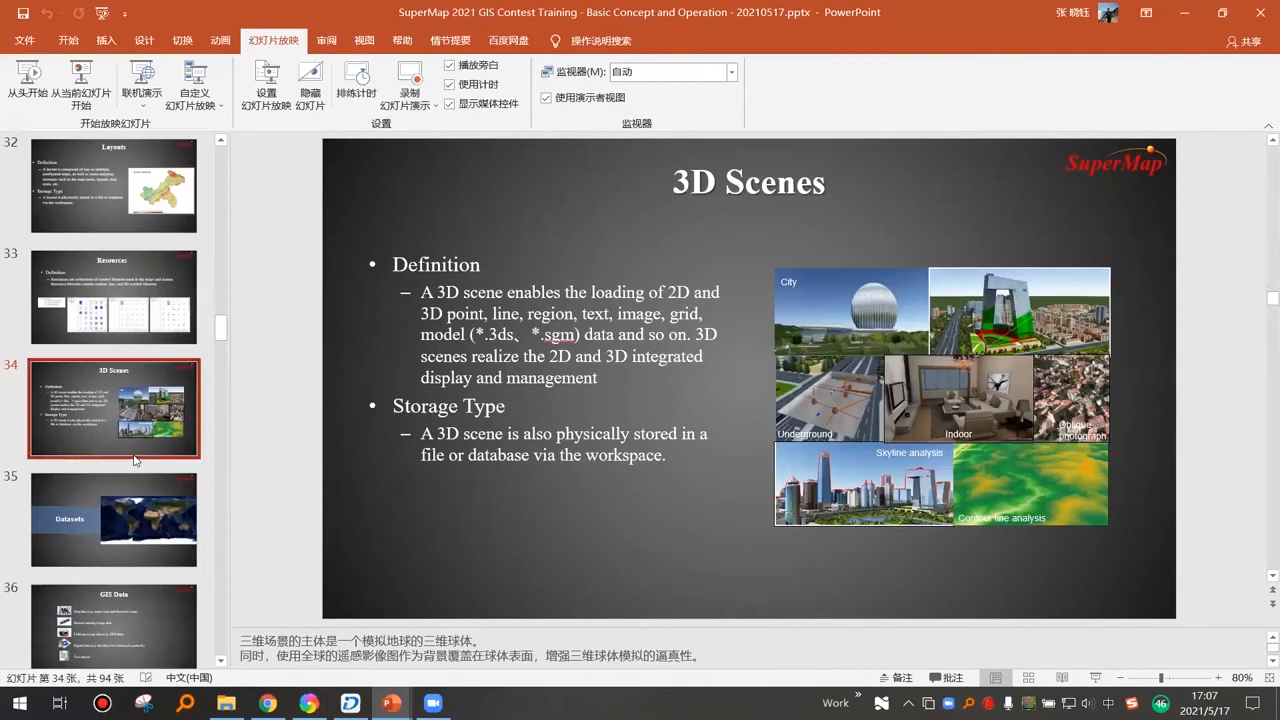
pyautogui.scroll(-3, 127, 441)
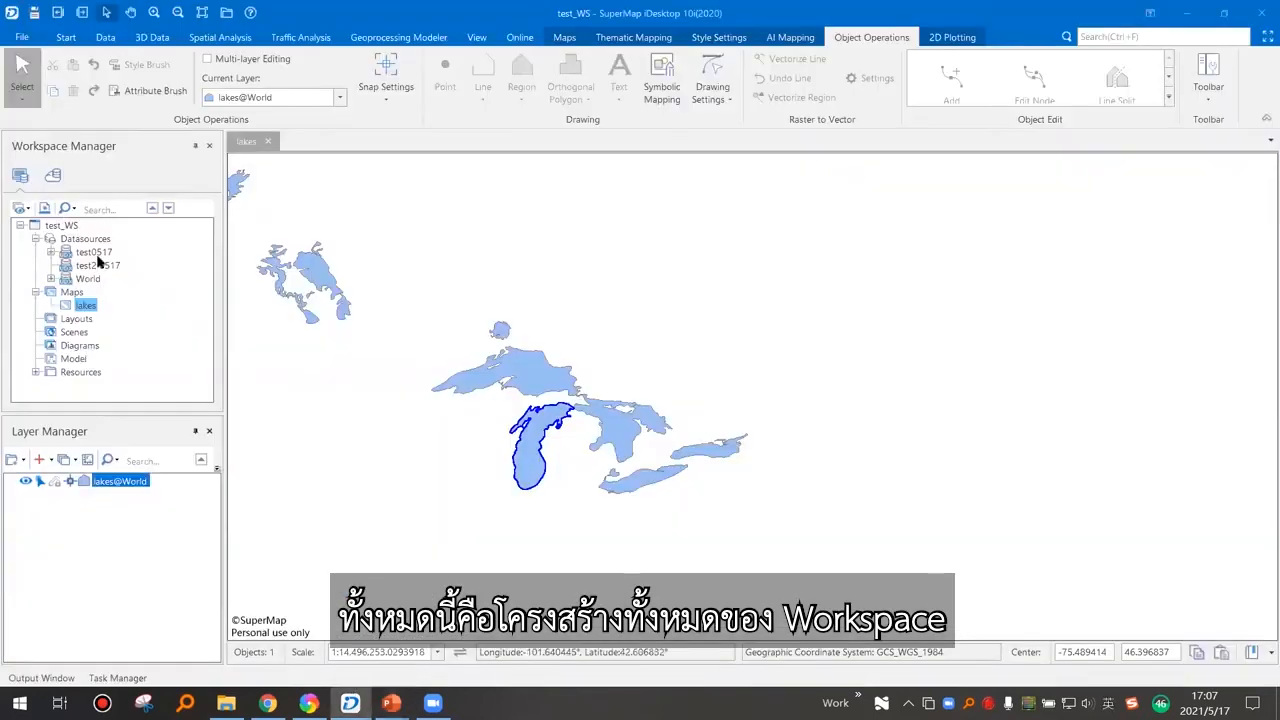
# - Return to PowerPoint, show the "Demo – Database and Datasets" slide, and highlight the item about adding a field in the attributes table
pyautogui.click(391, 703)
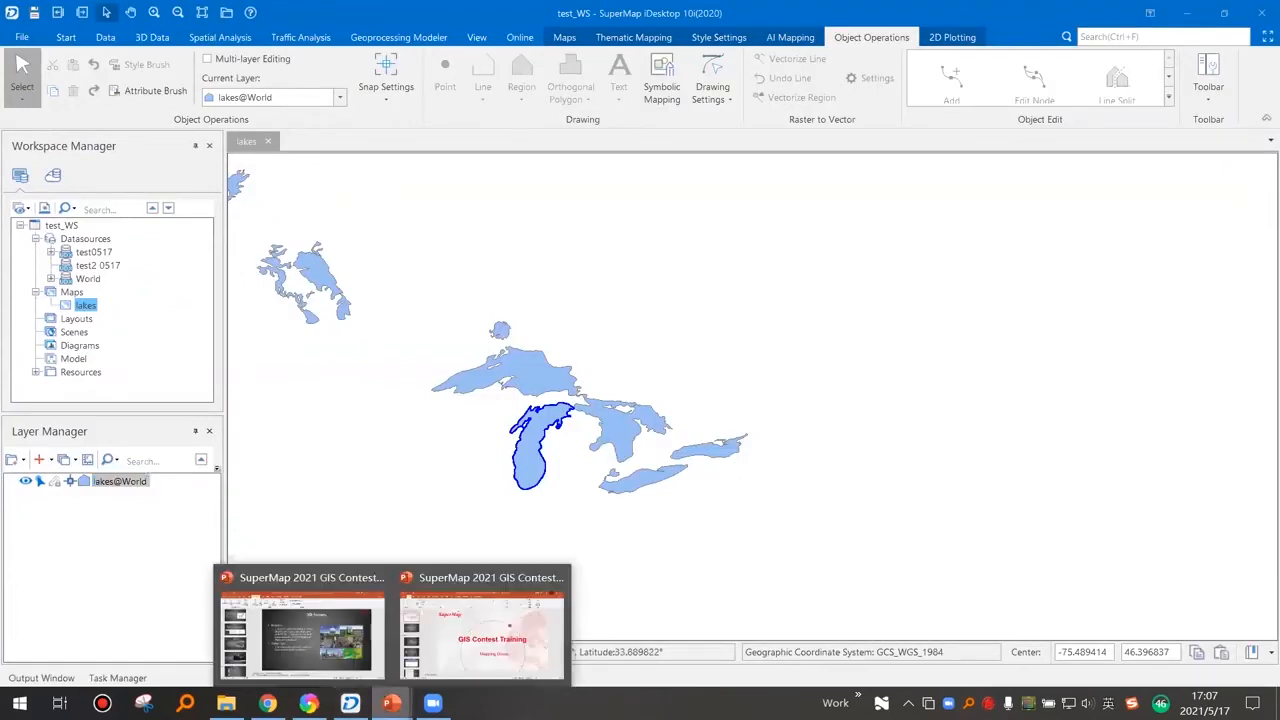
pyautogui.click(310, 640)
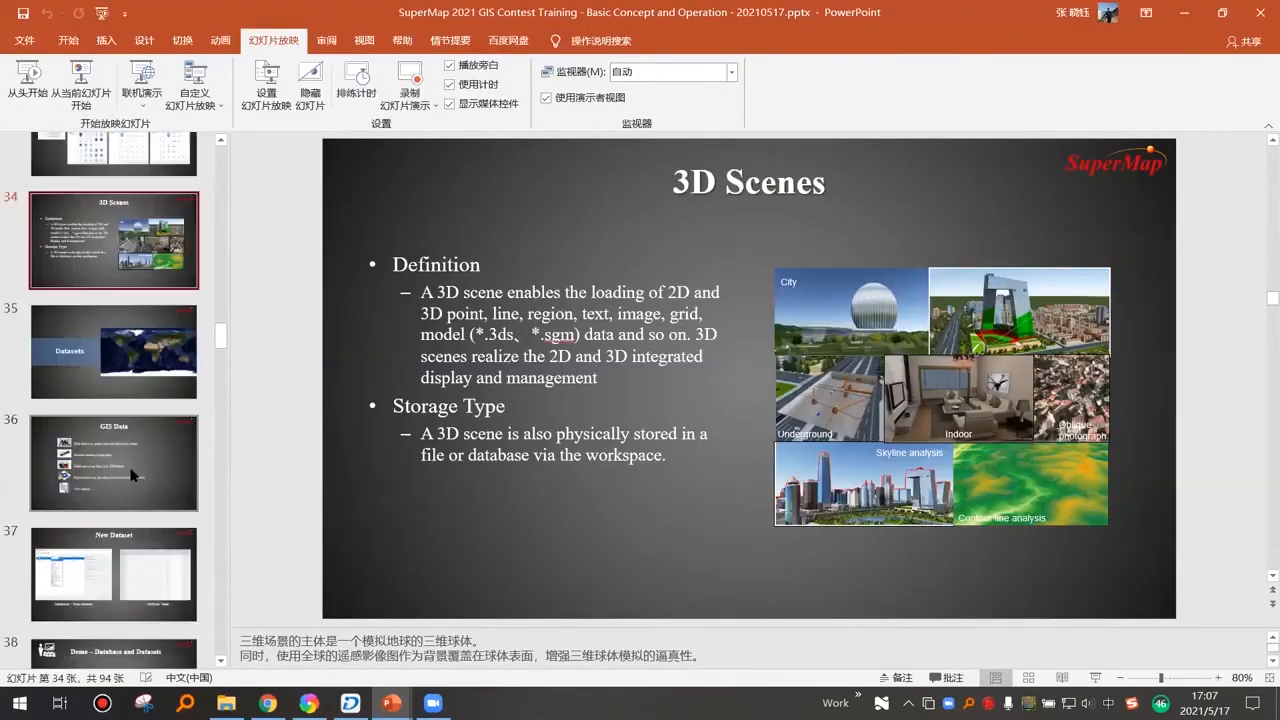
pyautogui.scroll(-1, 133, 476)
pyautogui.scroll(-1, 131, 476)
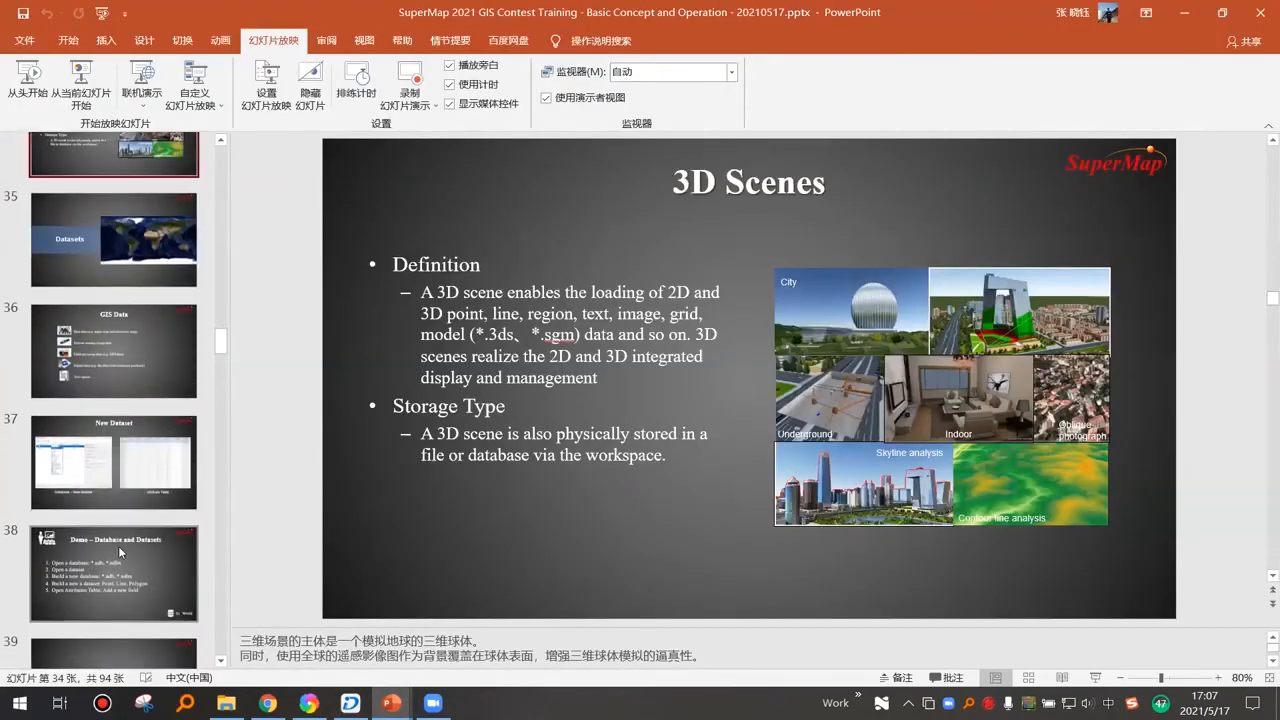
pyautogui.scroll(-2, 126, 535)
pyautogui.scroll(-1, 127, 531)
pyautogui.click(146, 443)
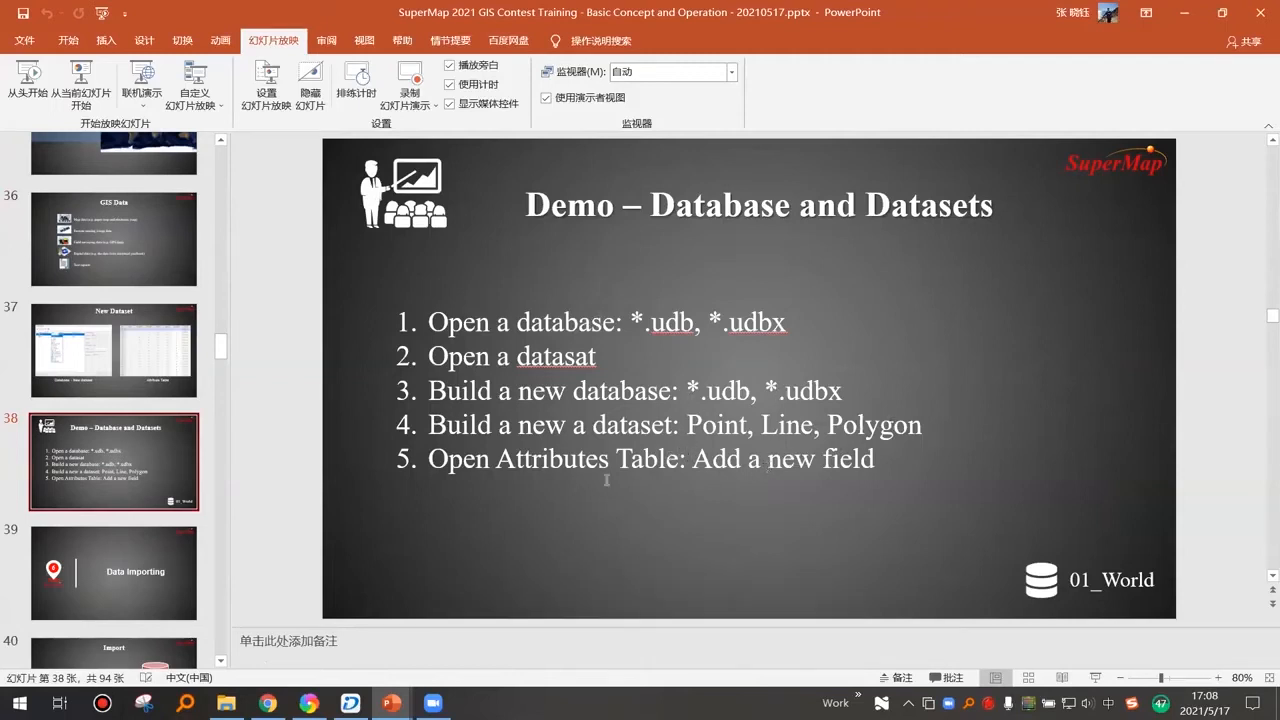
pyautogui.moveTo(426, 458); pyautogui.dragTo(454, 441)
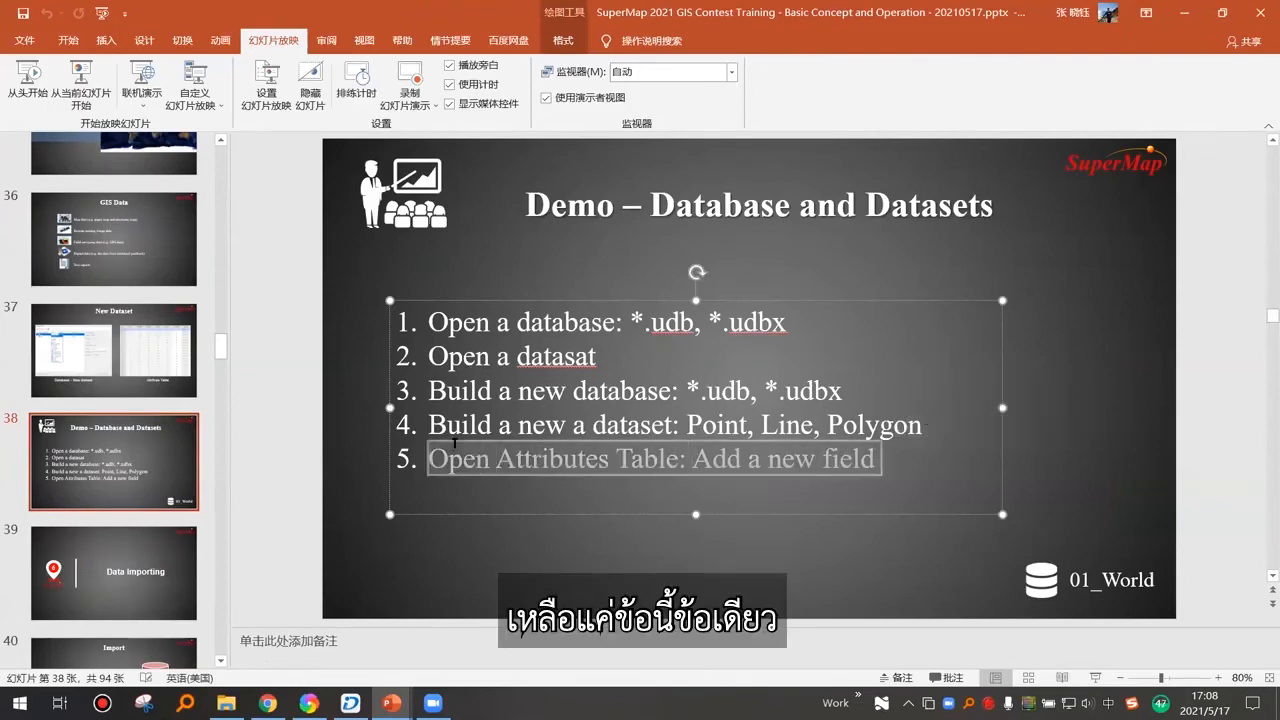
# - Switch to SuperMap iDesktop, expand the test0517 datasource and select its New_Point dataset
pyautogui.click(350, 703)
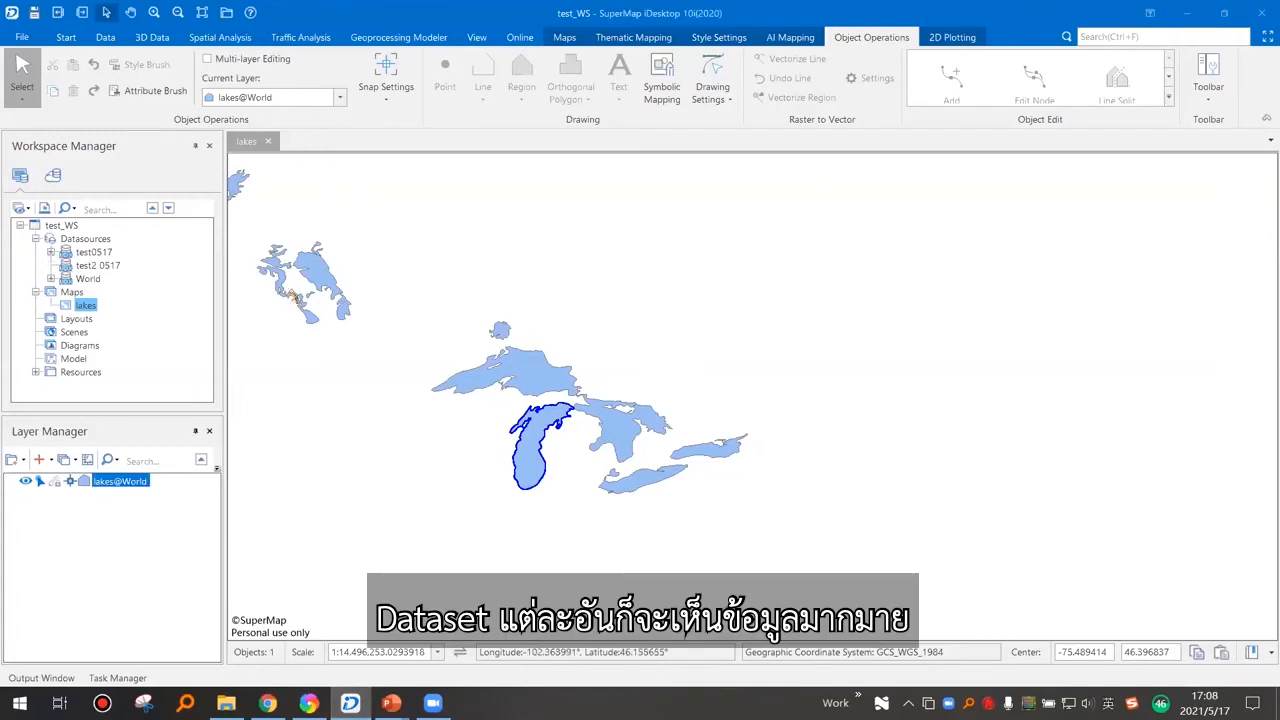
pyautogui.click(51, 252)
pyautogui.click(108, 265)
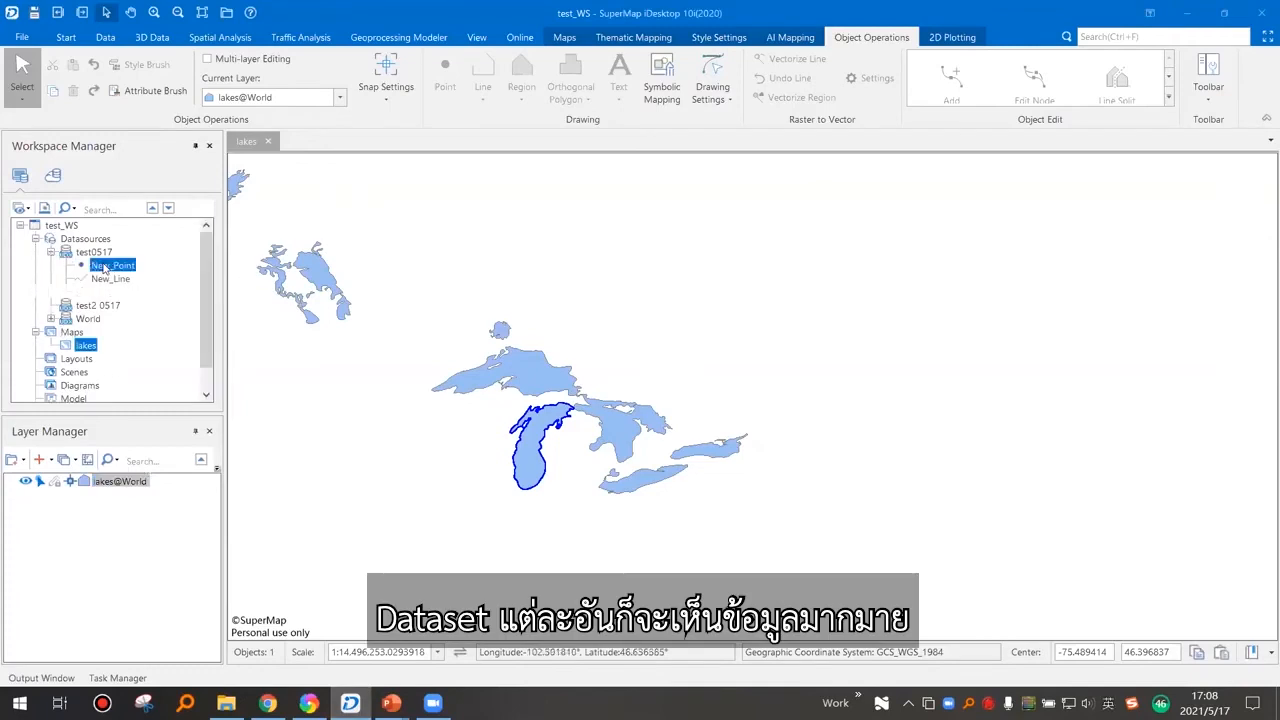
# - Browse the attribute table of the lakes dataset in the World datasource, and select its Name column
pyautogui.click(51, 318)
pyautogui.click(101, 333)
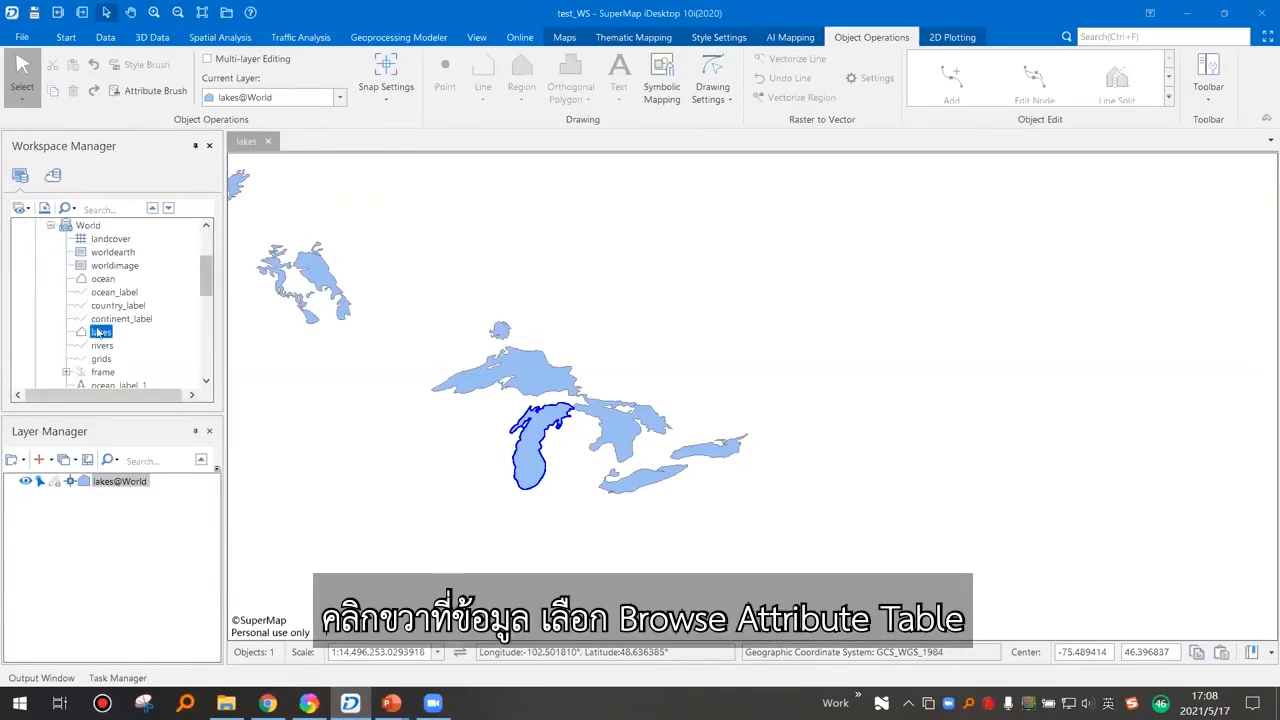
pyautogui.rightClick(99, 334)
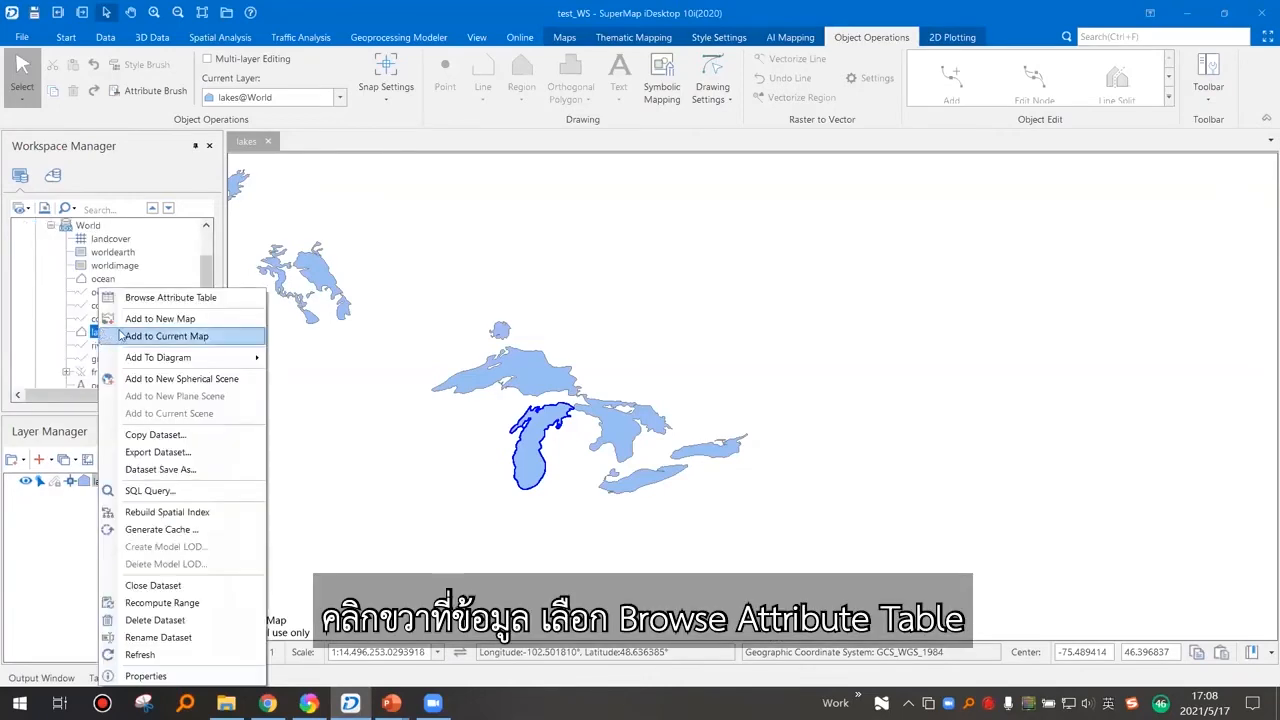
pyautogui.click(173, 298)
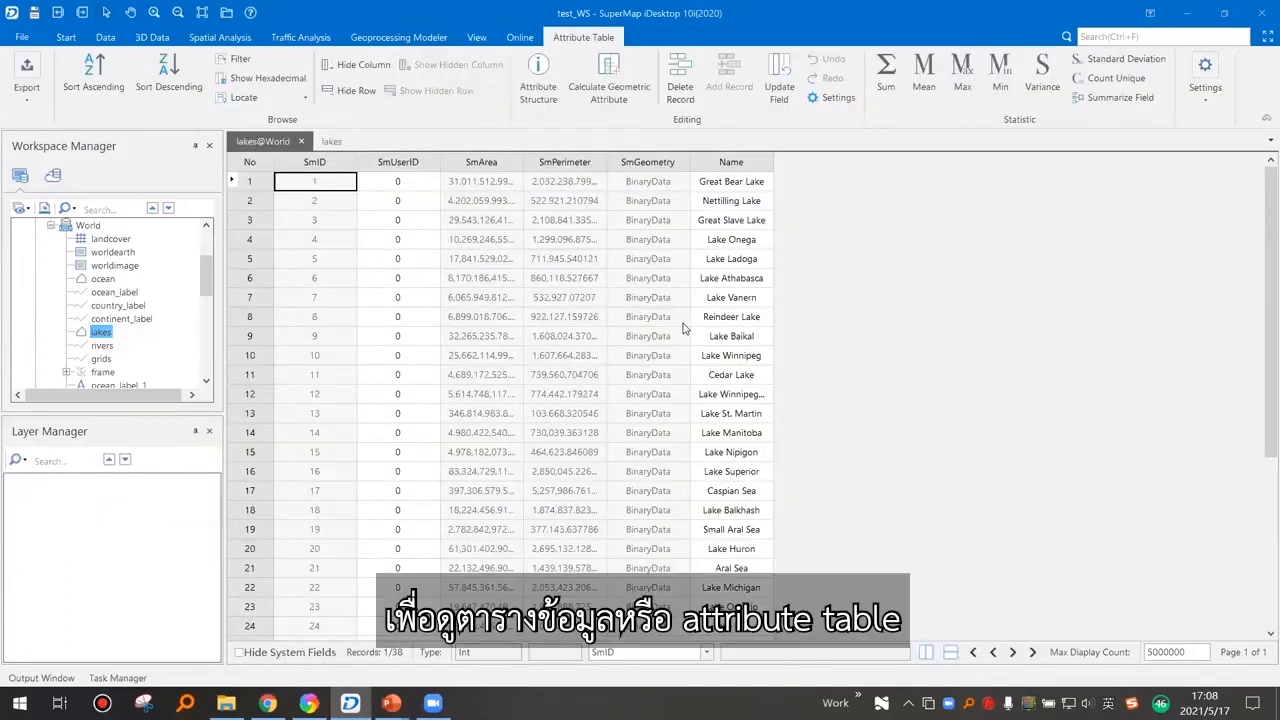
pyautogui.click(758, 163)
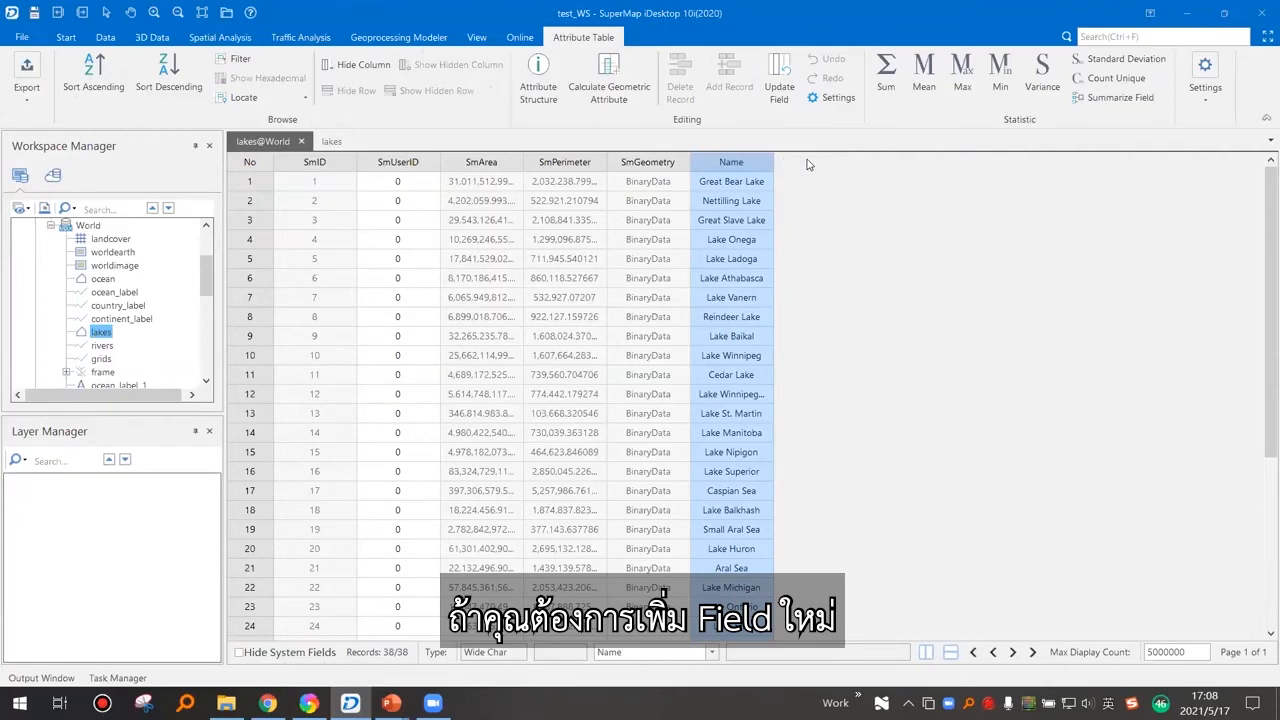
# - Open the properties of the lakes dataset at its attribute table structure and widen the pane to show more field columns
pyautogui.rightClick(98, 331)
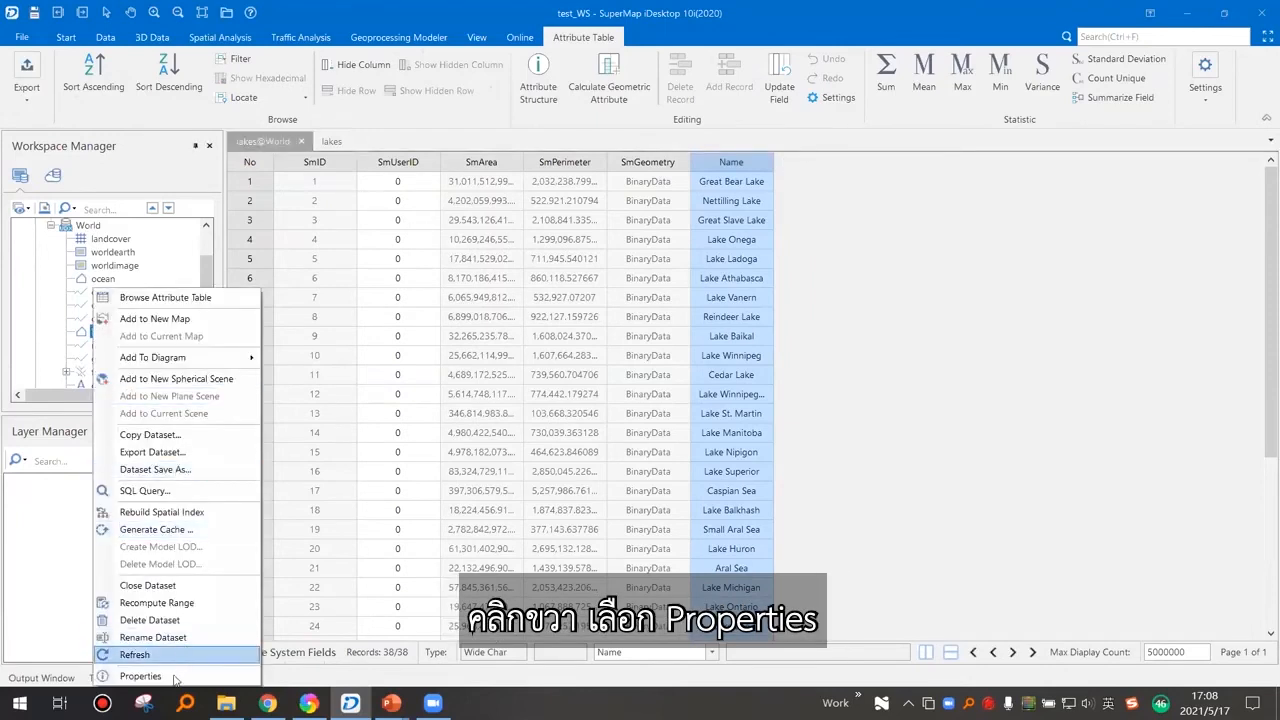
pyautogui.click(129, 677)
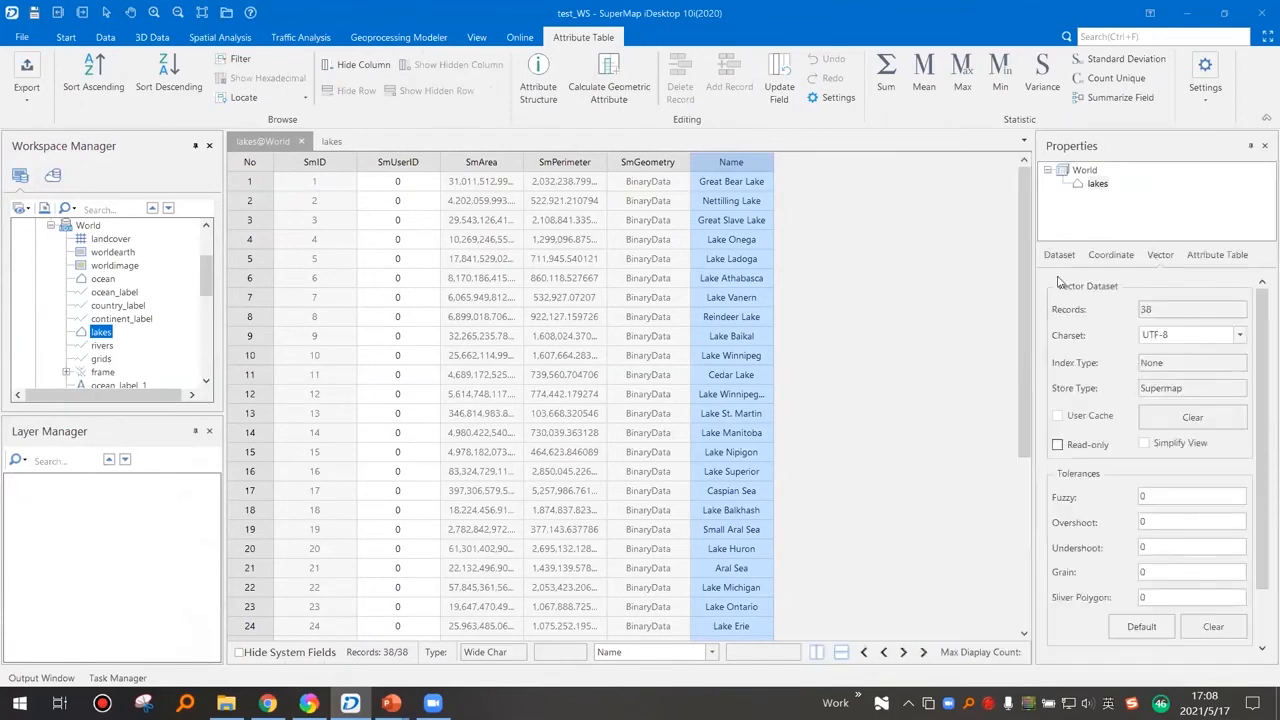
pyautogui.click(1224, 258)
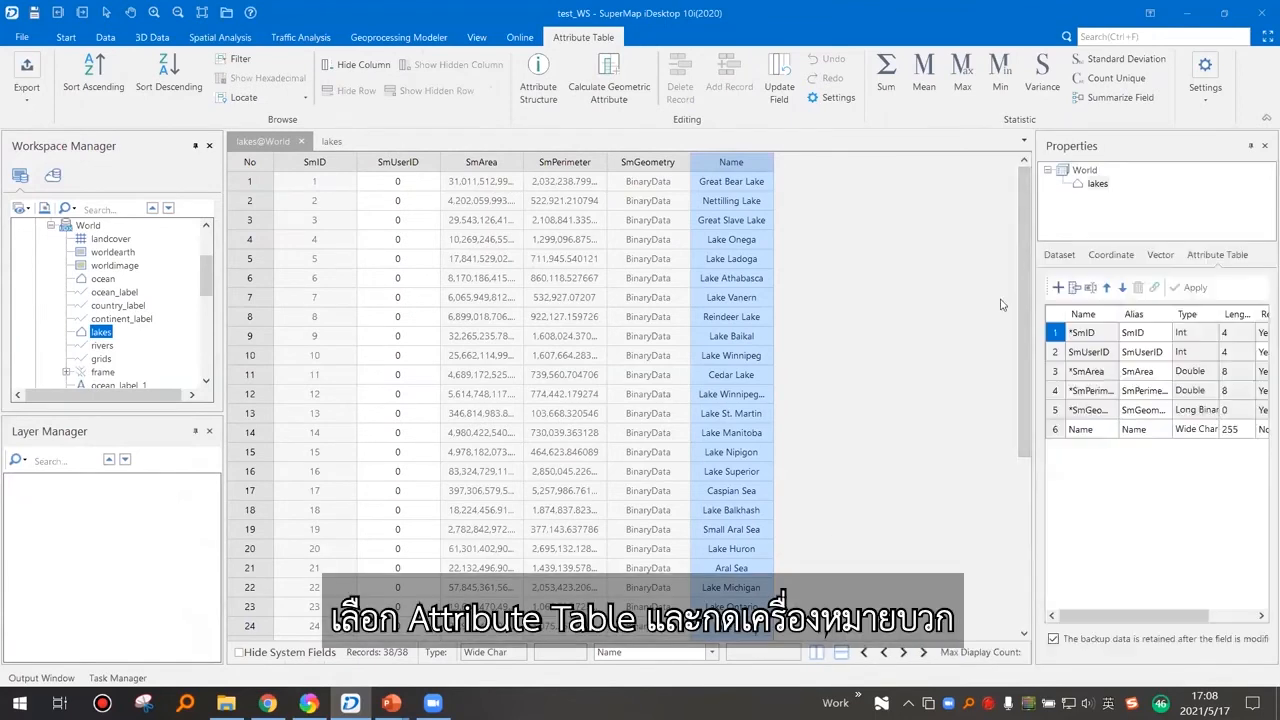
pyautogui.moveTo(1034, 290); pyautogui.dragTo(994, 290)
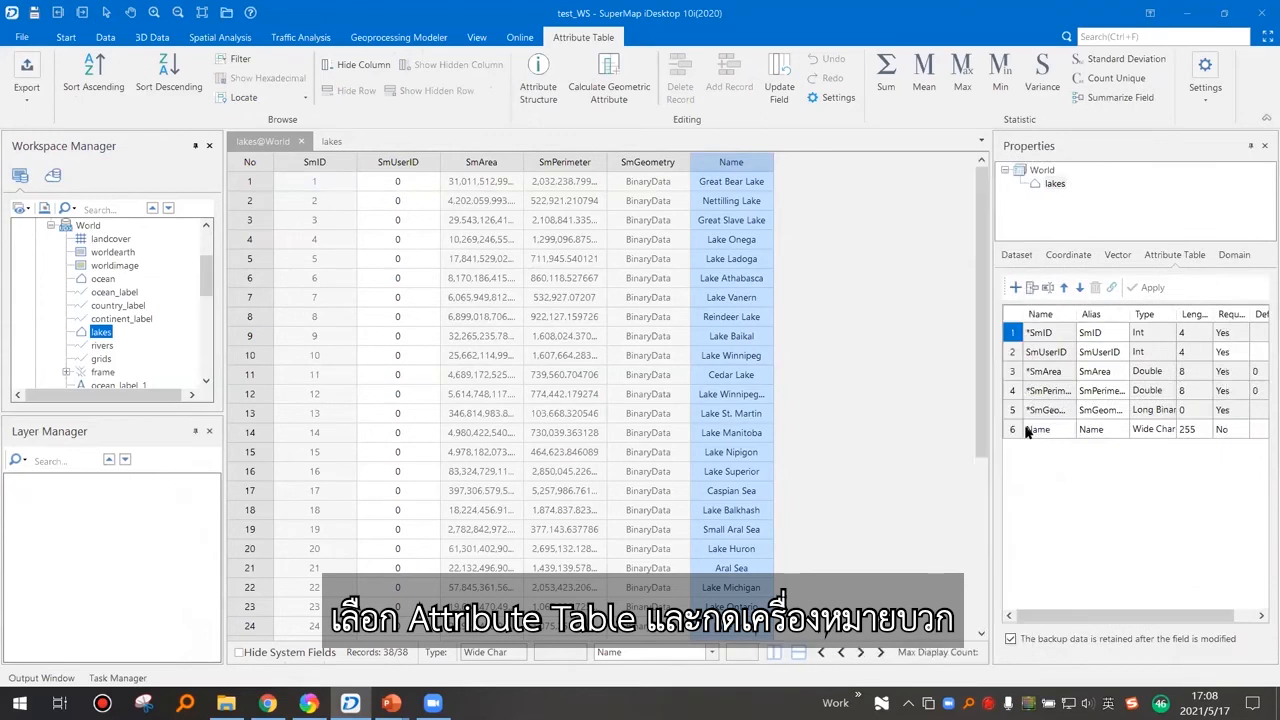
# - Add a new field named test with type Text to the lakes dataset and apply the change
pyautogui.click(1015, 287)
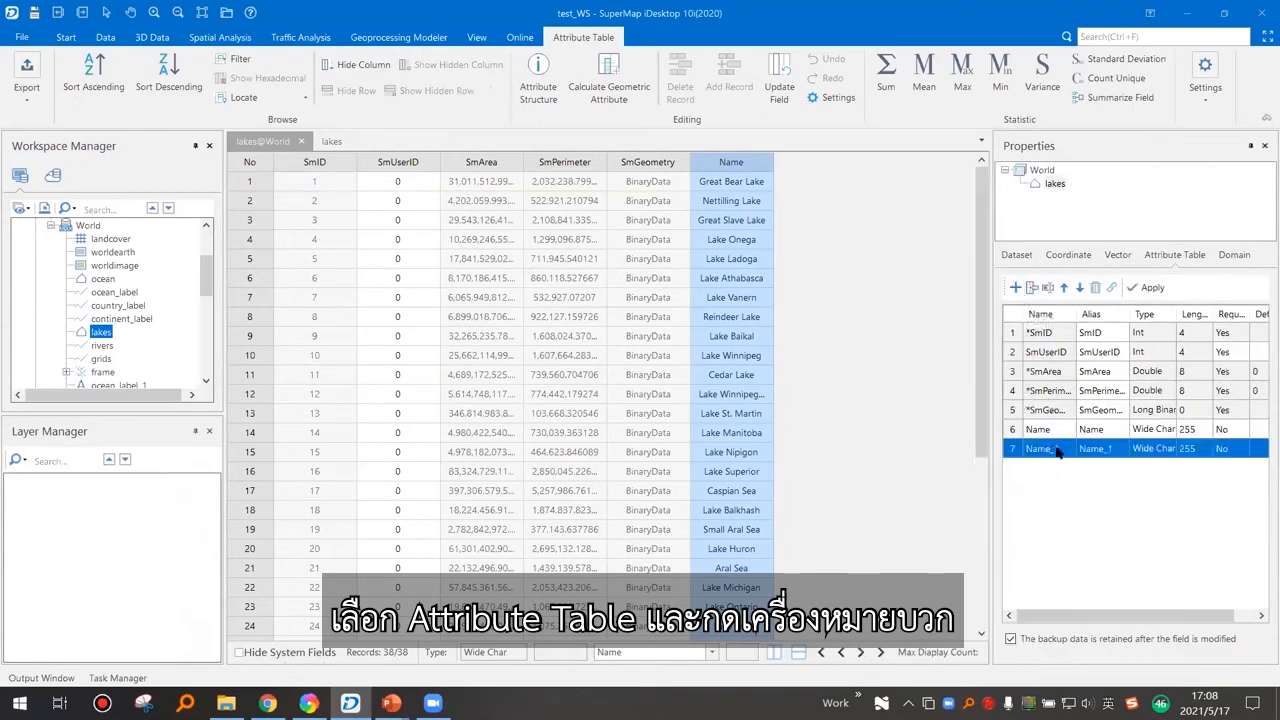
pyautogui.click(1045, 448)
pyautogui.write('tes')
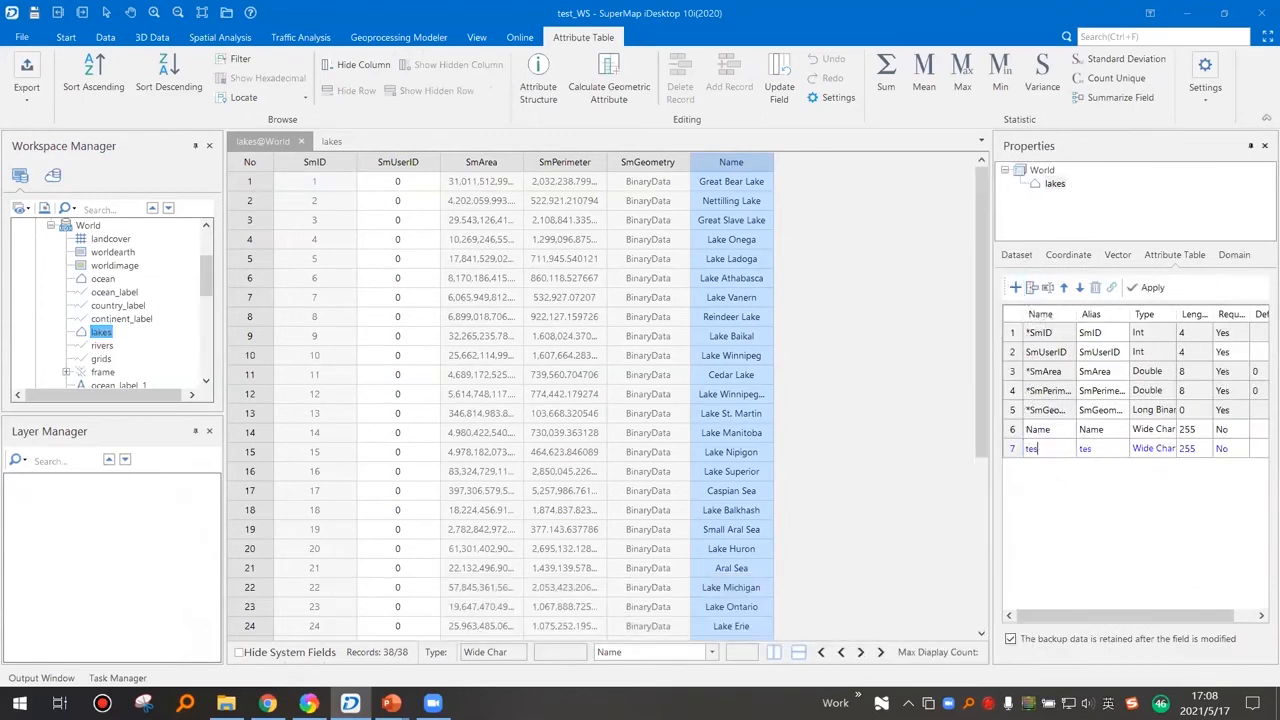
pyautogui.click(1160, 450)
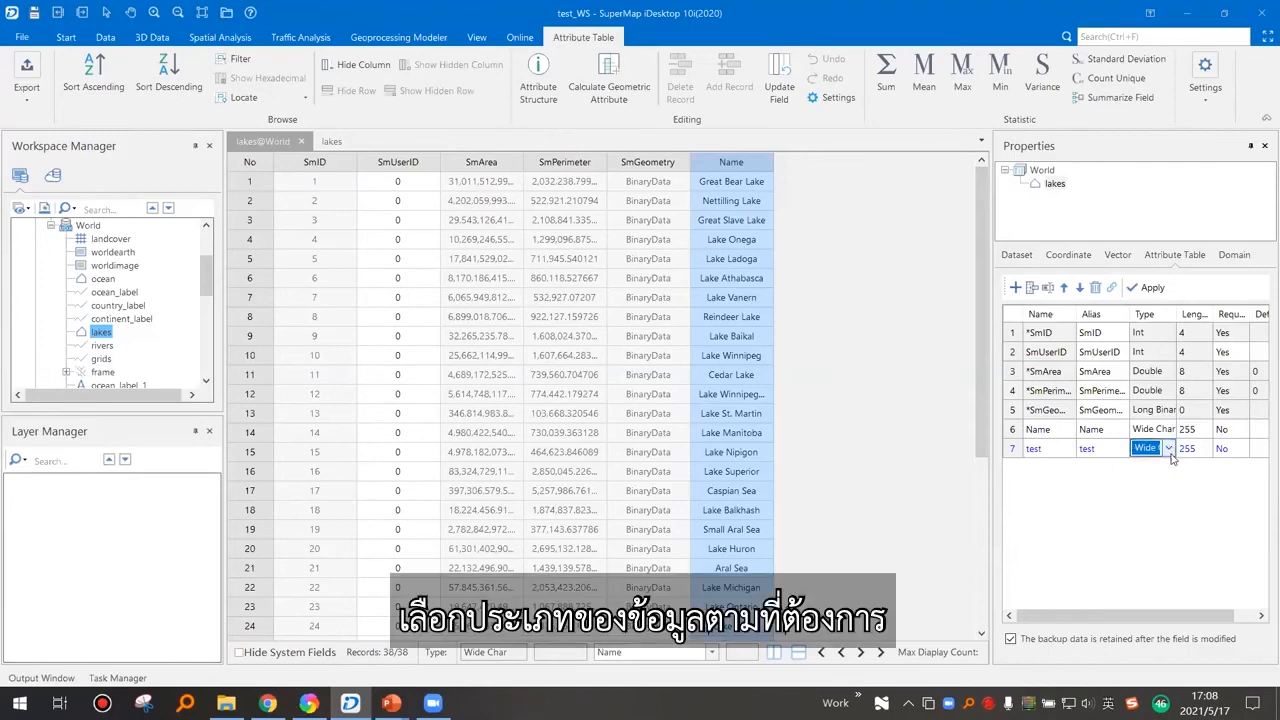
pyautogui.click(1168, 449)
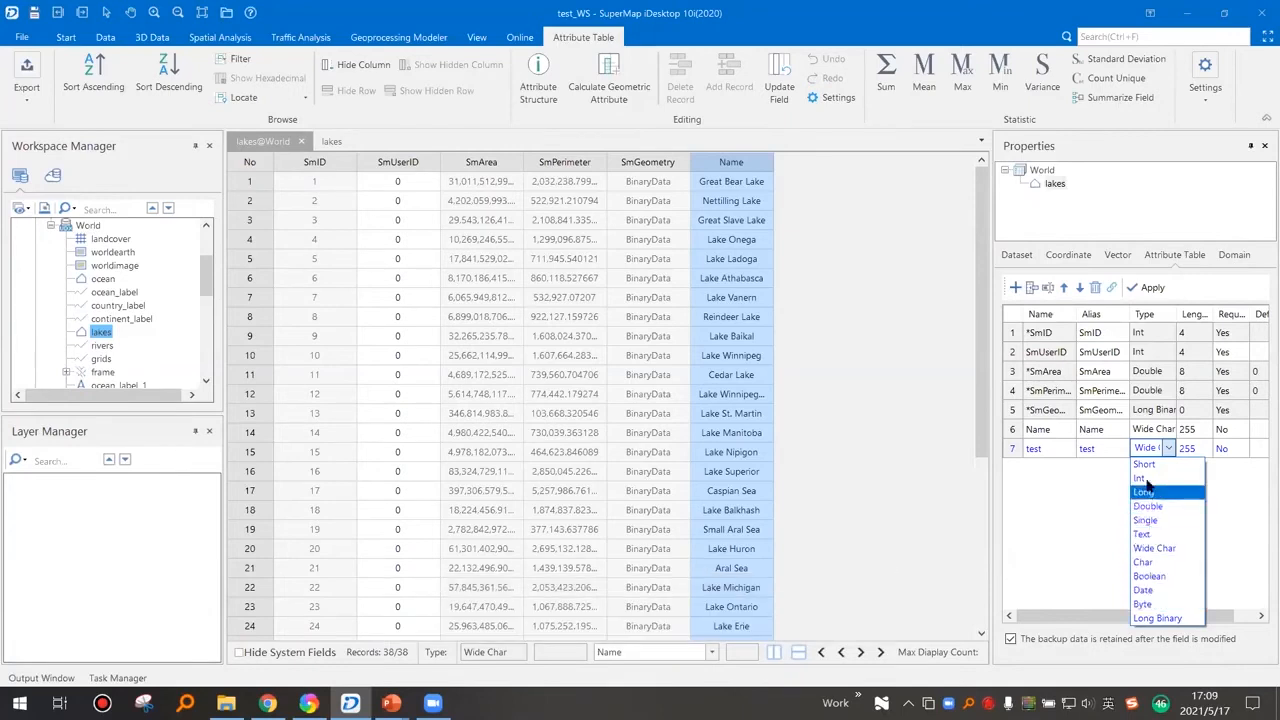
pyautogui.click(1152, 534)
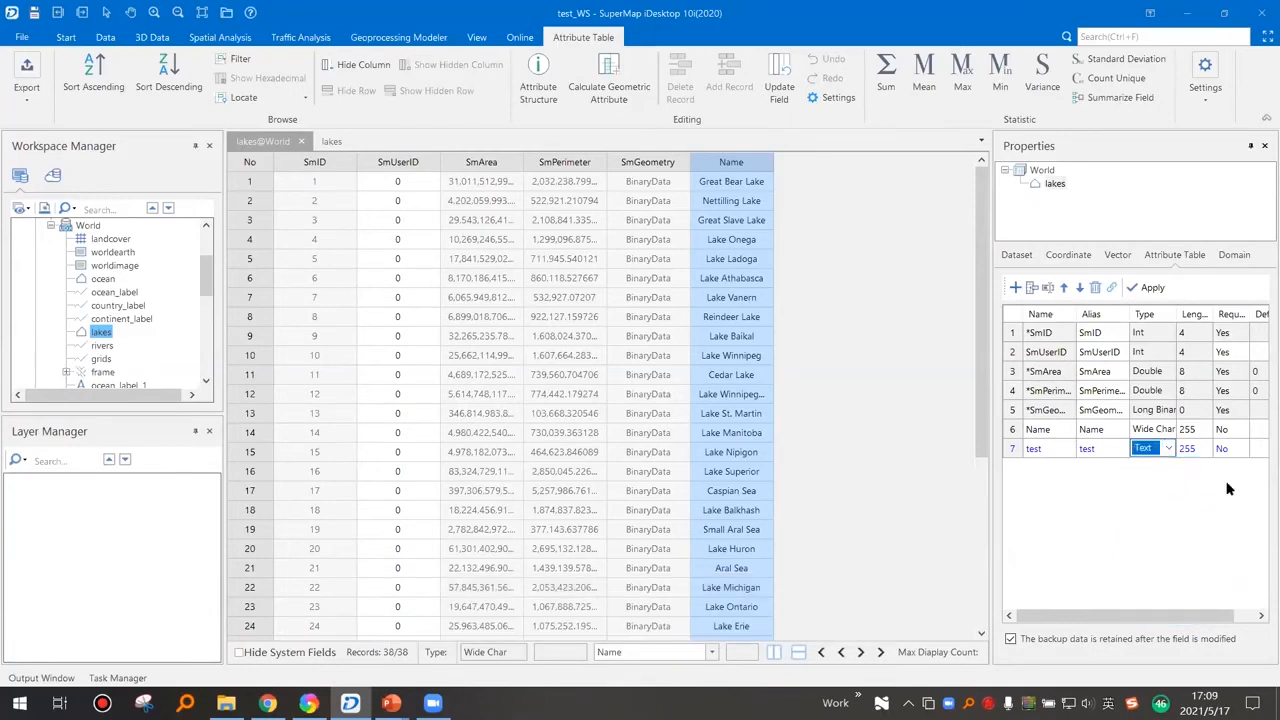
pyautogui.click(1150, 288)
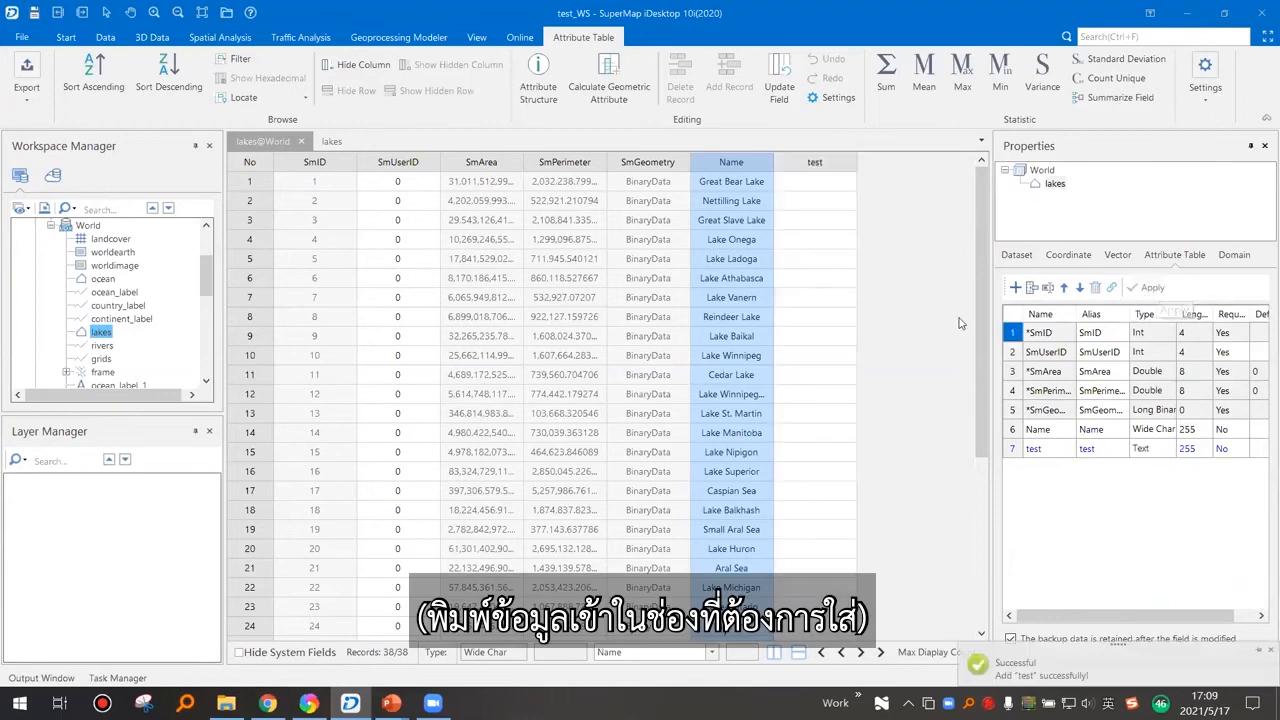
# - Enter 123, 123131 and 31231 in the test field for the first three lake records
pyautogui.doubleClick(823, 177)
pyautogui.write('123')
pyautogui.doubleClick(826, 201)
pyautogui.write('123131')
pyautogui.doubleClick(815, 222)
pyautogui.write('31231')
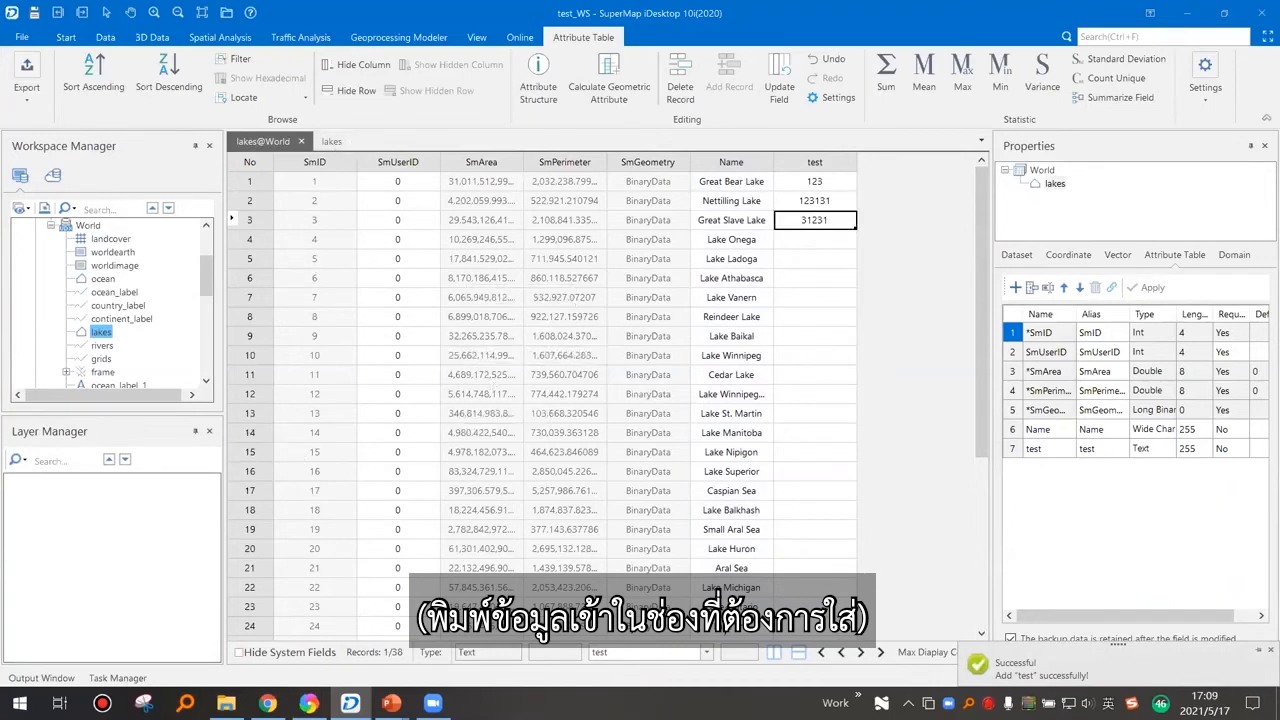
# - Switch to the Basic Concept and Operation presentation in PowerPoint and show the Data Importing slide
pyautogui.moveTo(391, 703)
pyautogui.click(300, 630)
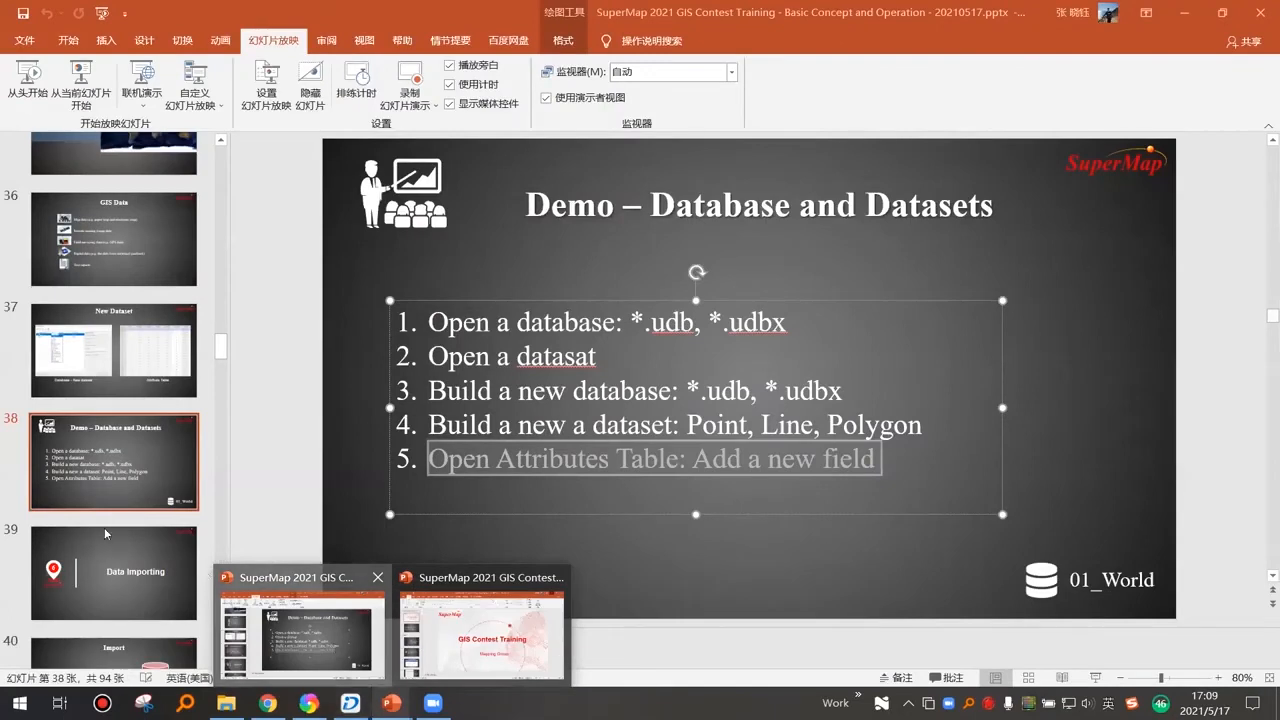
pyautogui.scroll(-1, 120, 500)
pyautogui.click(138, 470)
pyautogui.scroll(-1, 140, 466)
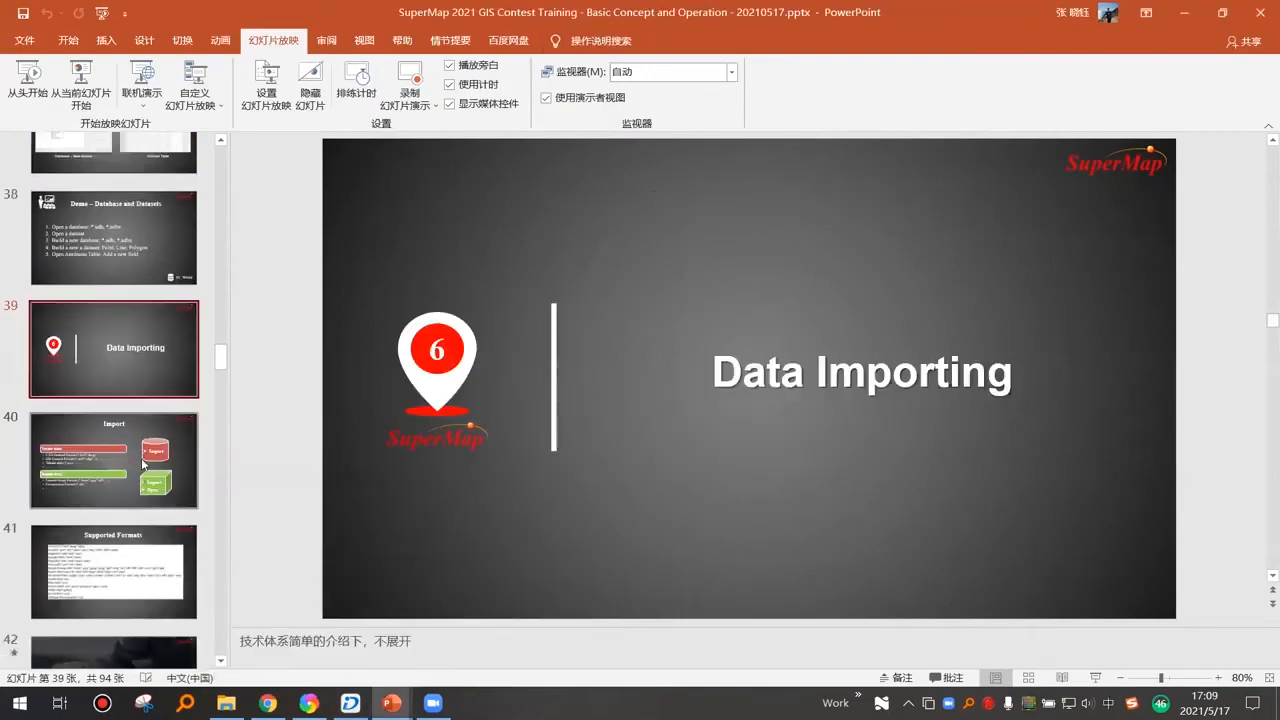
# - Switch to SuperMap iDesktop, view the dataset import dialog and its file chooser for the World datasource, and close both without importing
pyautogui.moveTo(349, 703)
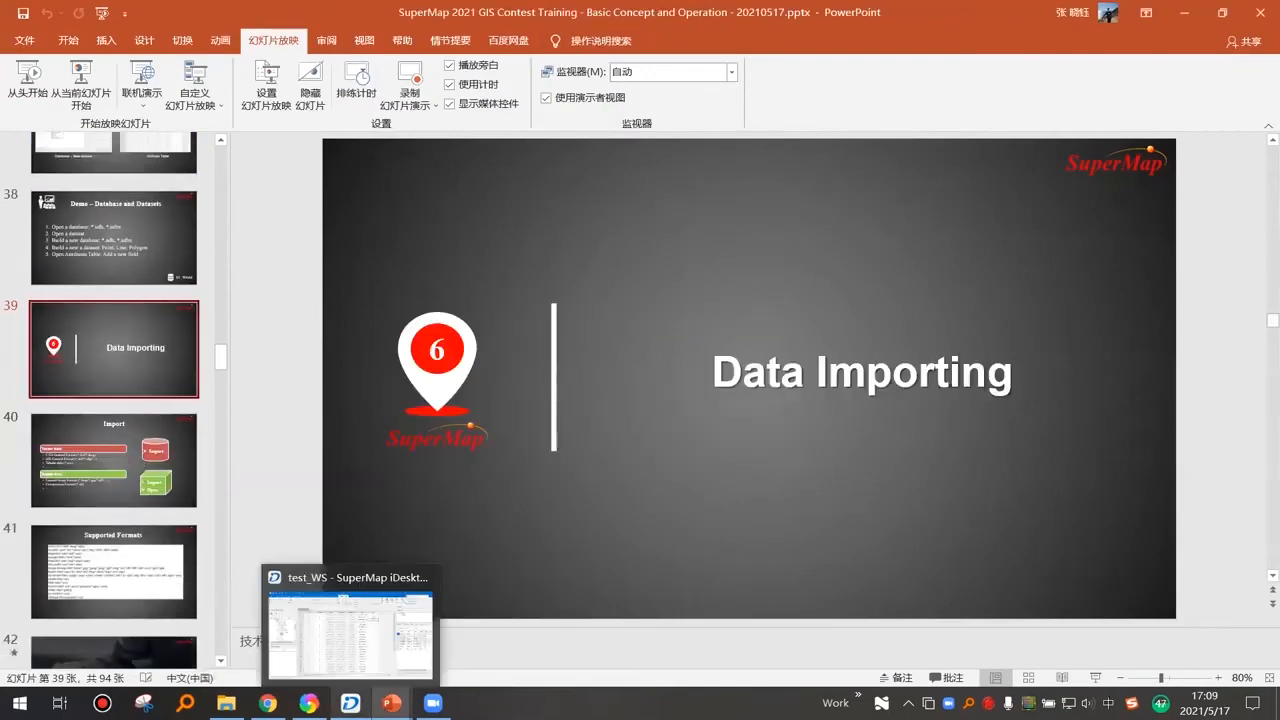
pyautogui.click(350, 630)
pyautogui.scroll(2, 88, 309)
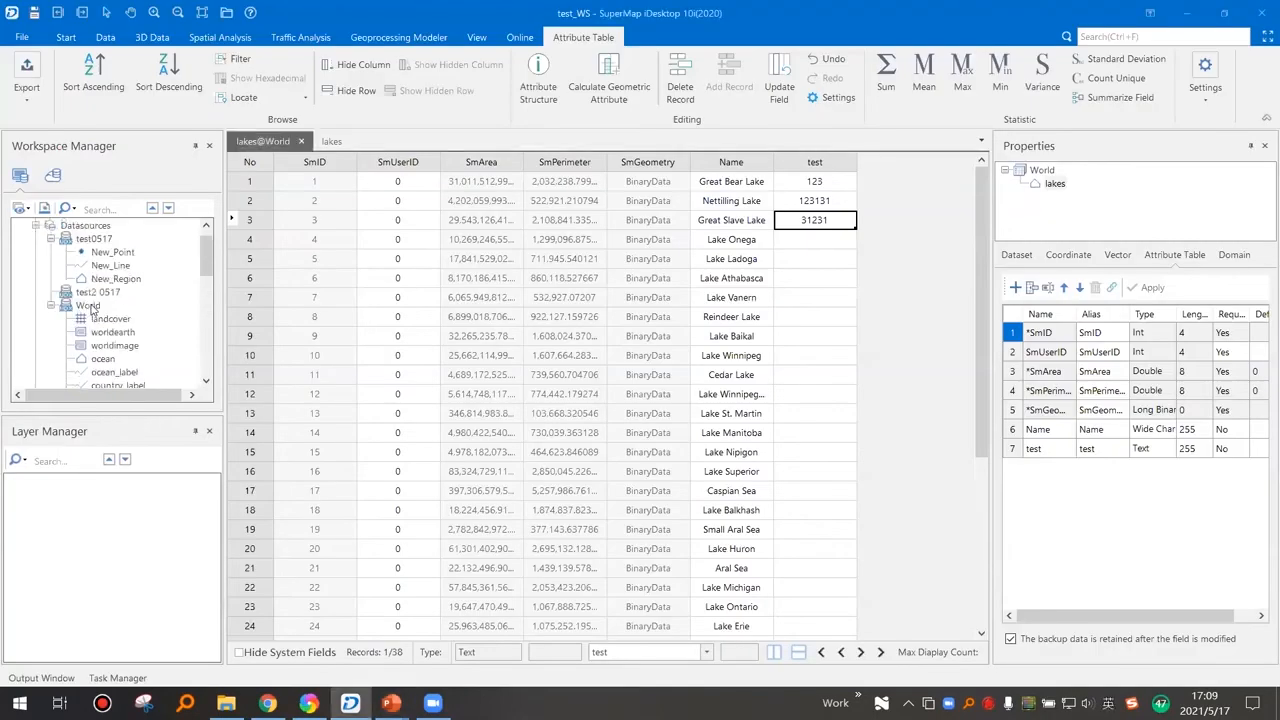
pyautogui.rightClick(89, 306)
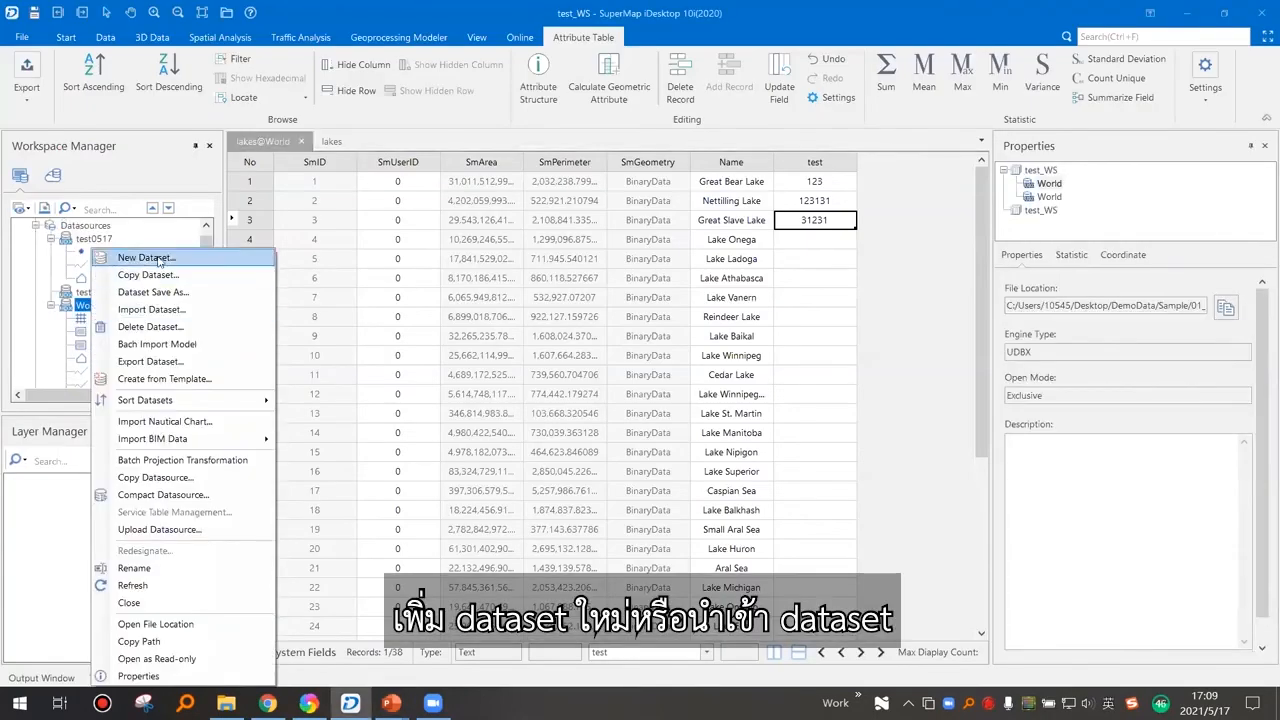
pyautogui.click(143, 310)
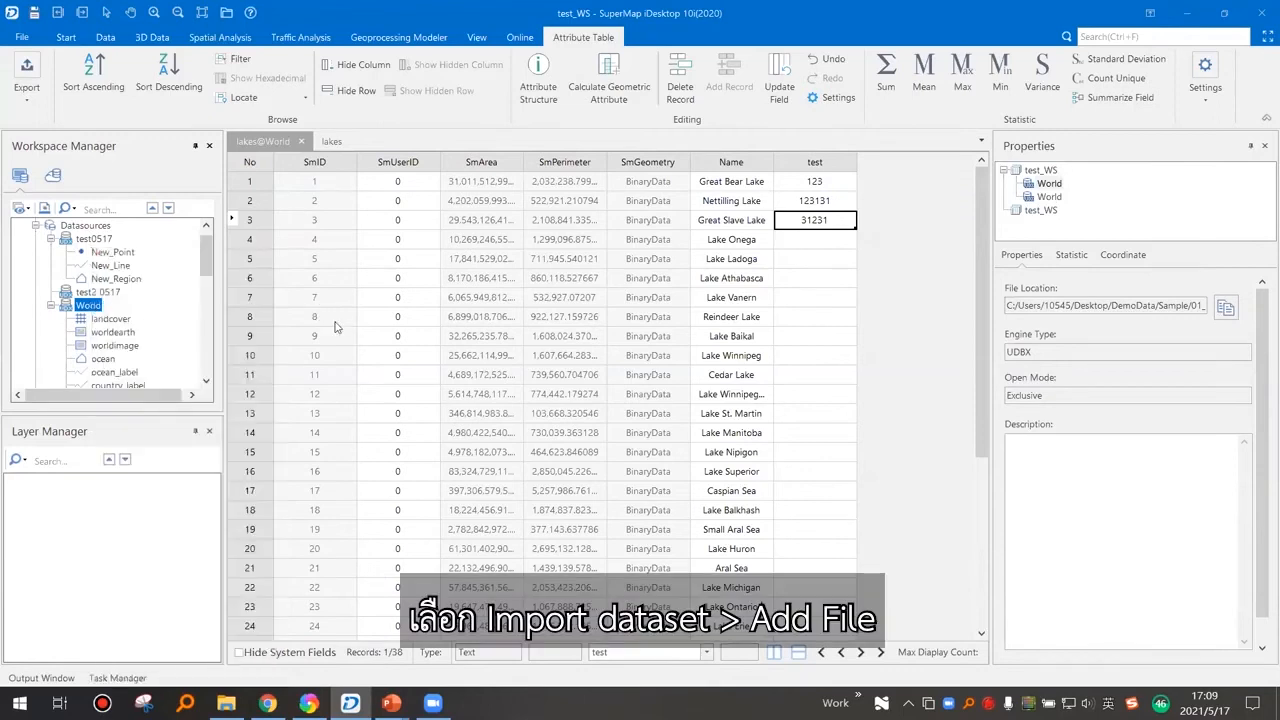
pyautogui.click(239, 136)
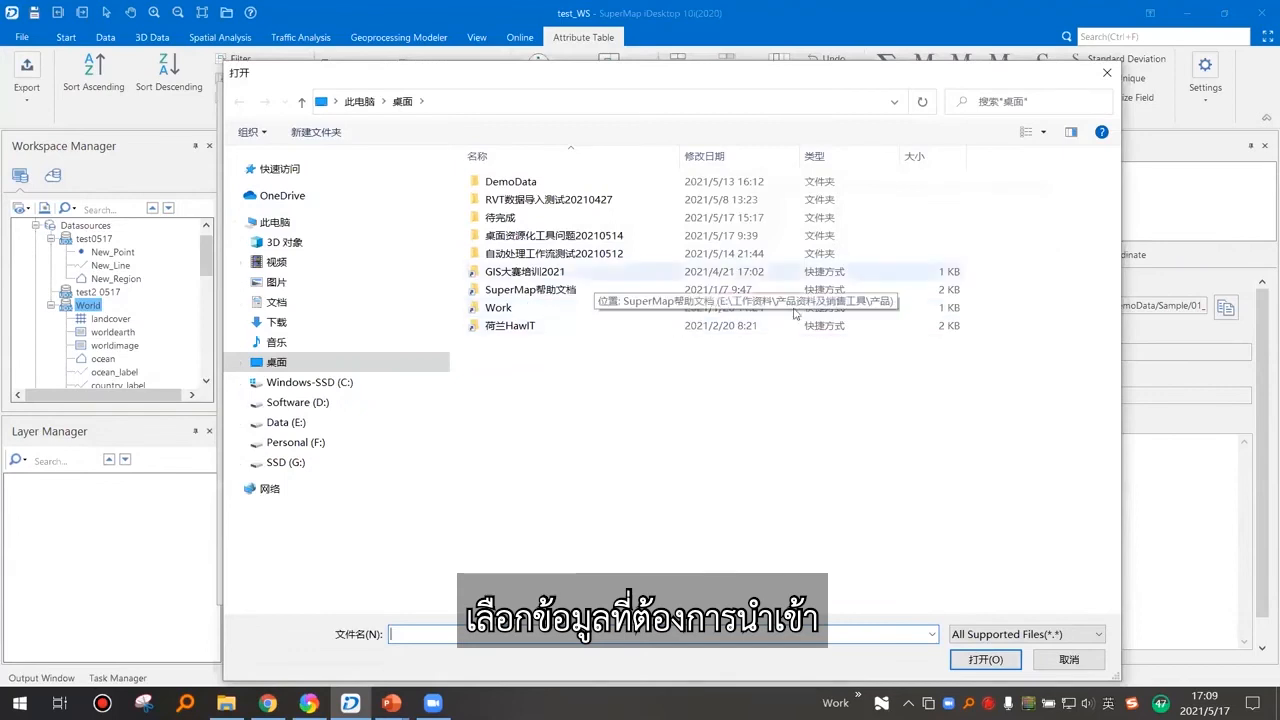
pyautogui.click(1107, 70)
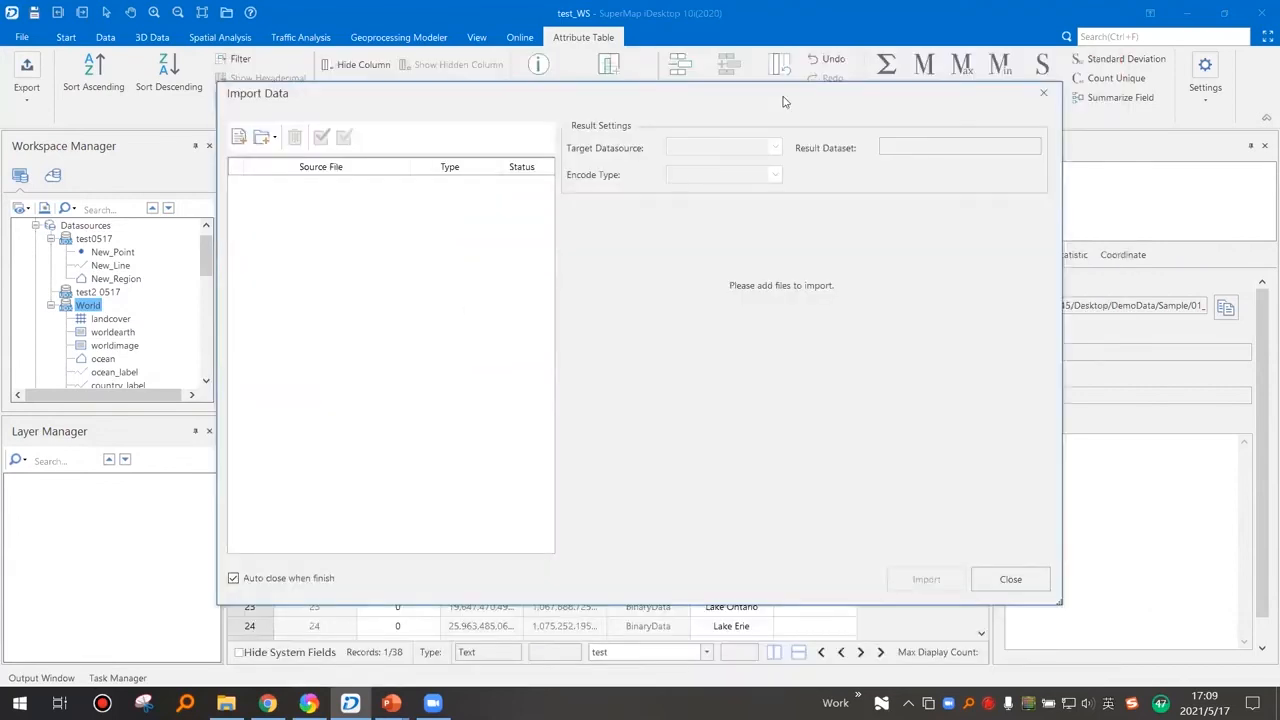
pyautogui.click(1010, 579)
# - Switch to PowerPoint and review the Import and Supported Formats slides, browsing back through the earlier slide thumbnails
pyautogui.click(391, 703)
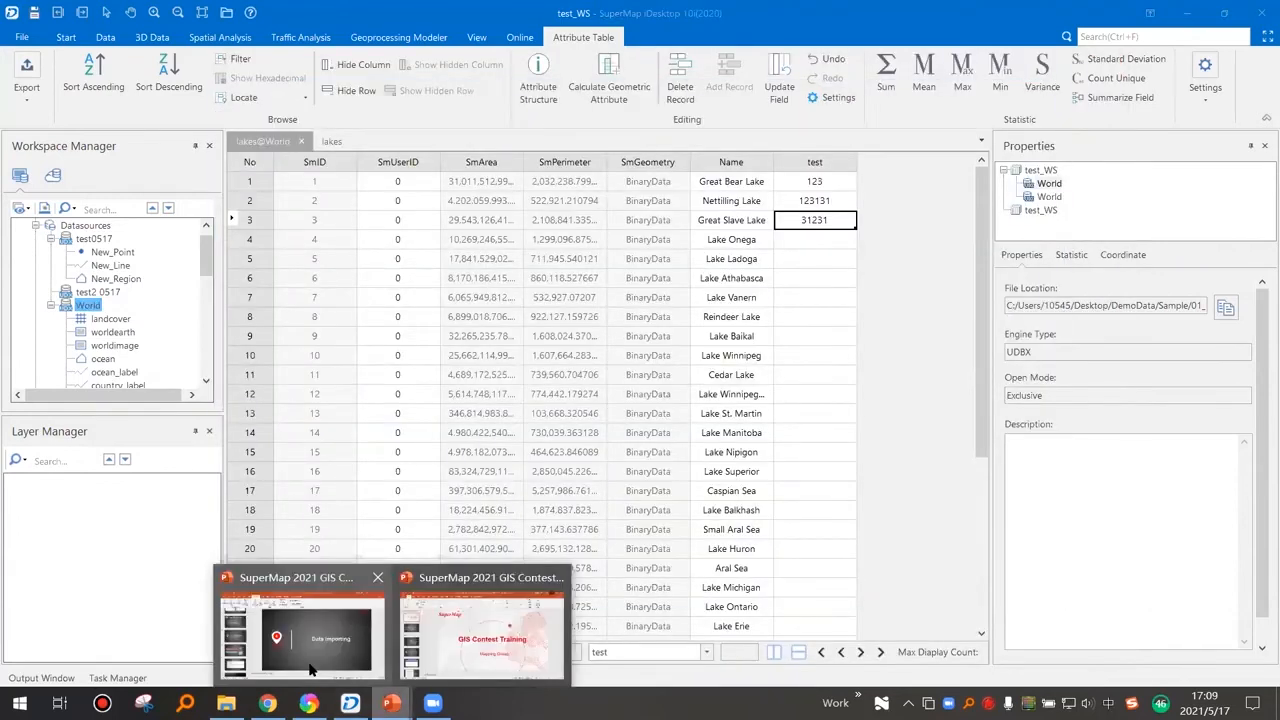
pyautogui.click(302, 630)
pyautogui.click(123, 481)
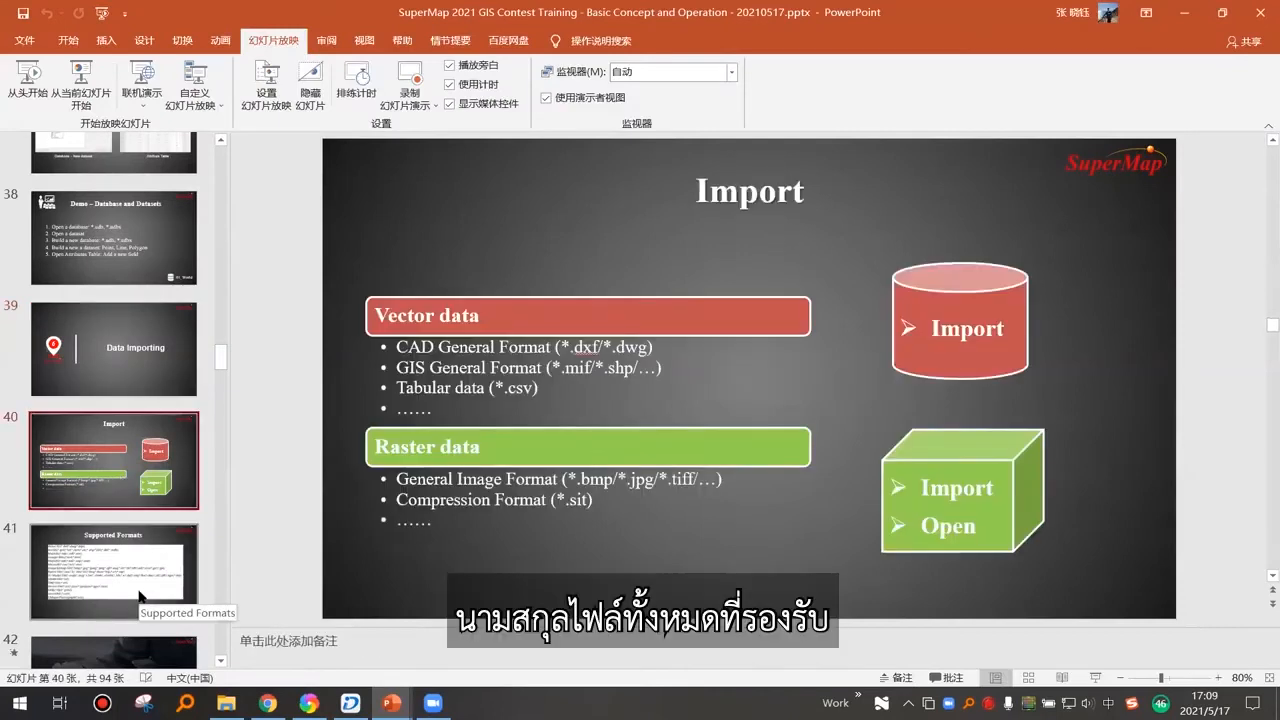
pyautogui.click(179, 592)
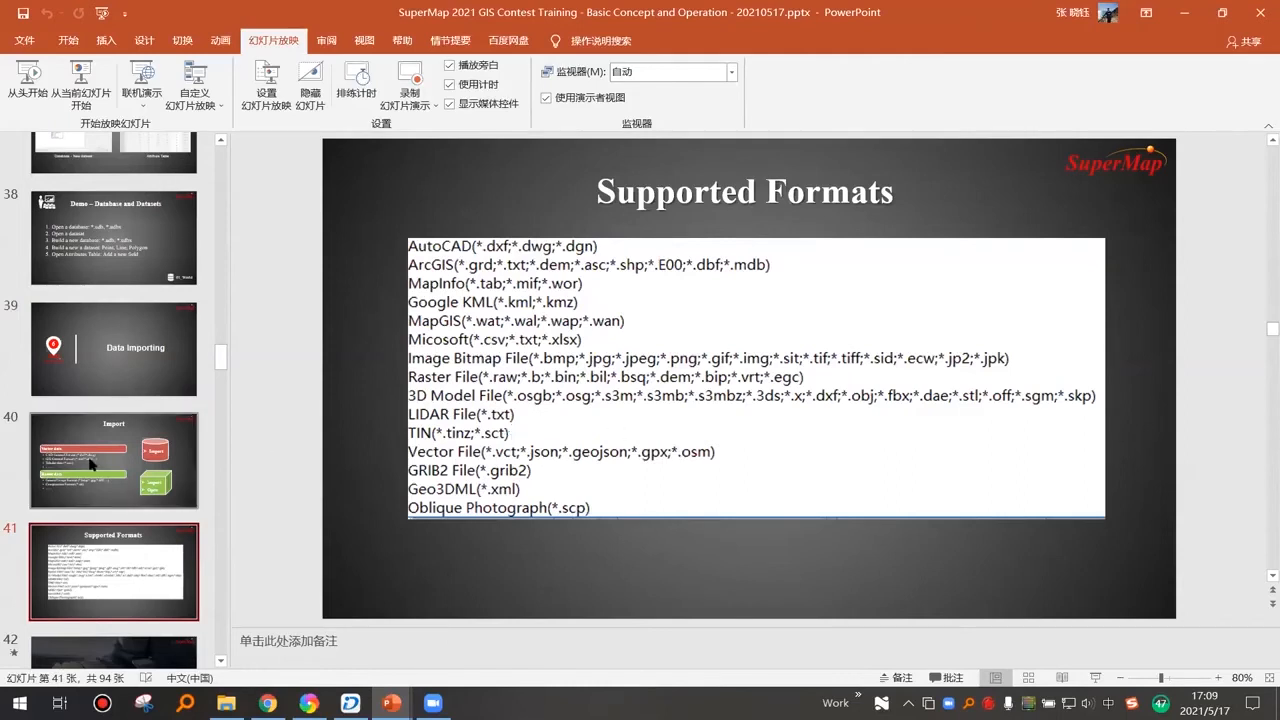
pyautogui.scroll(-2, 100, 465)
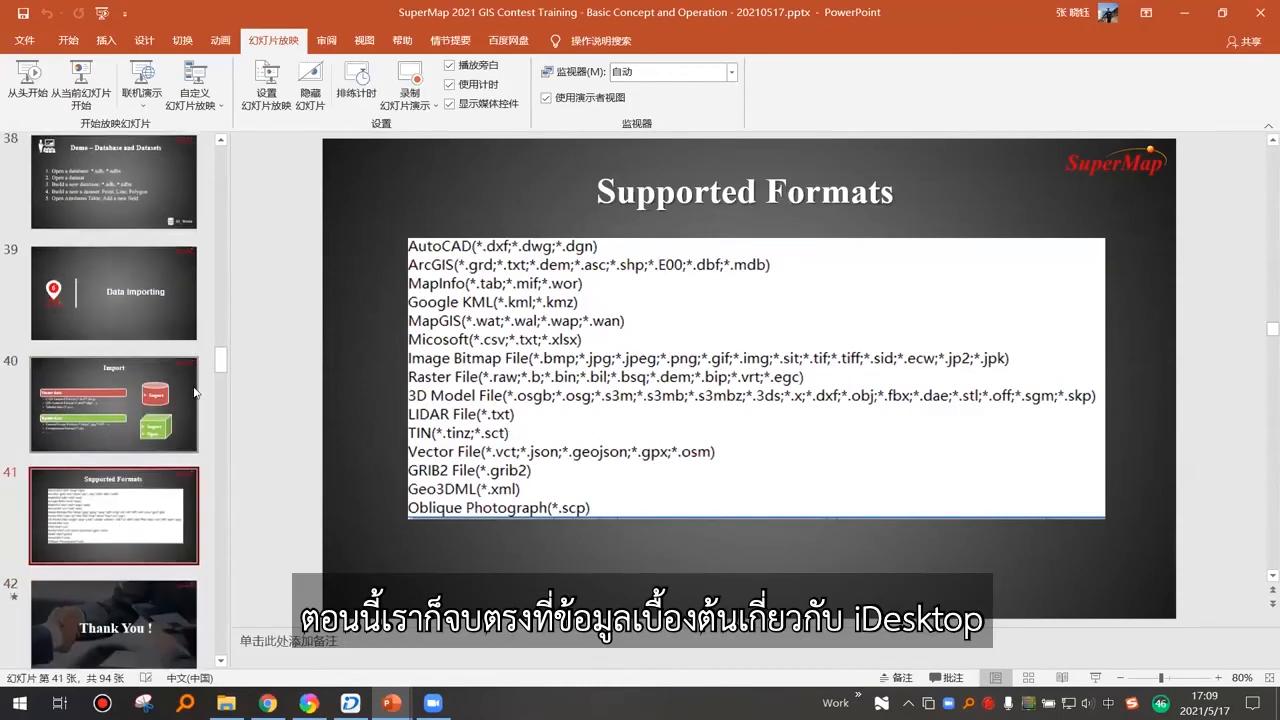
pyautogui.scroll(-3, 155, 468)
pyautogui.scroll(15, 155, 468)
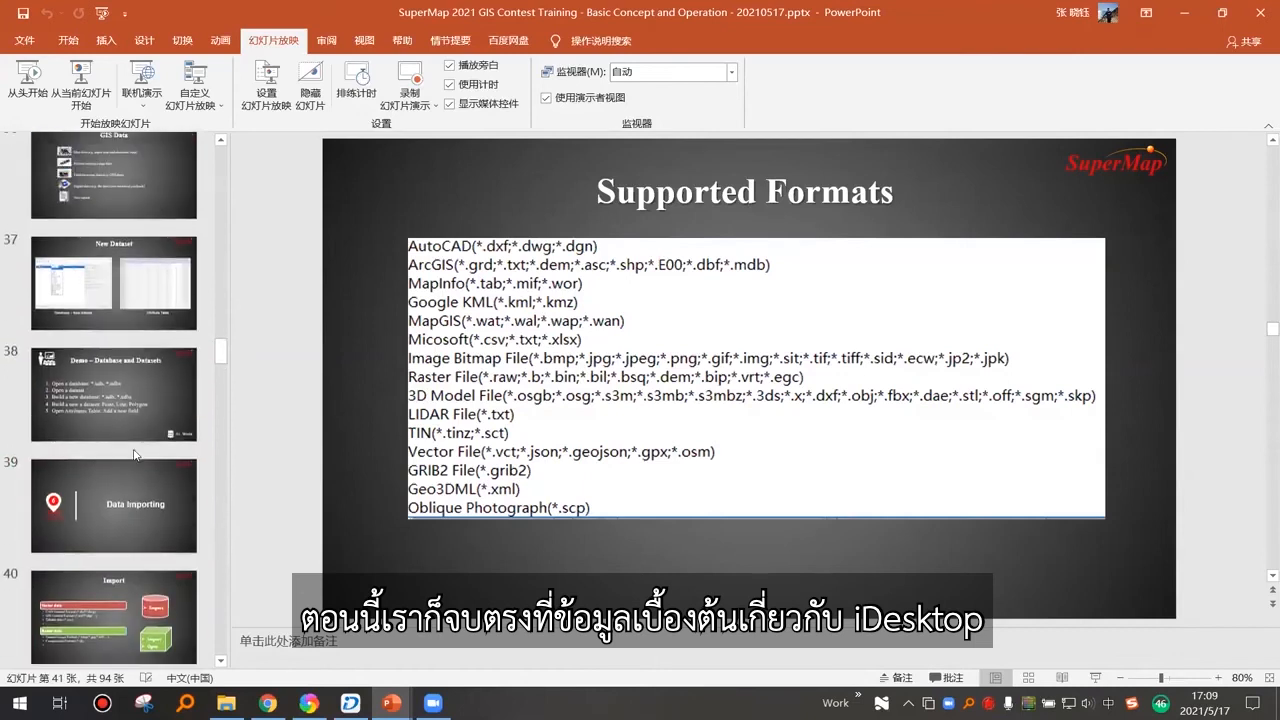
pyautogui.scroll(15, 133, 448)
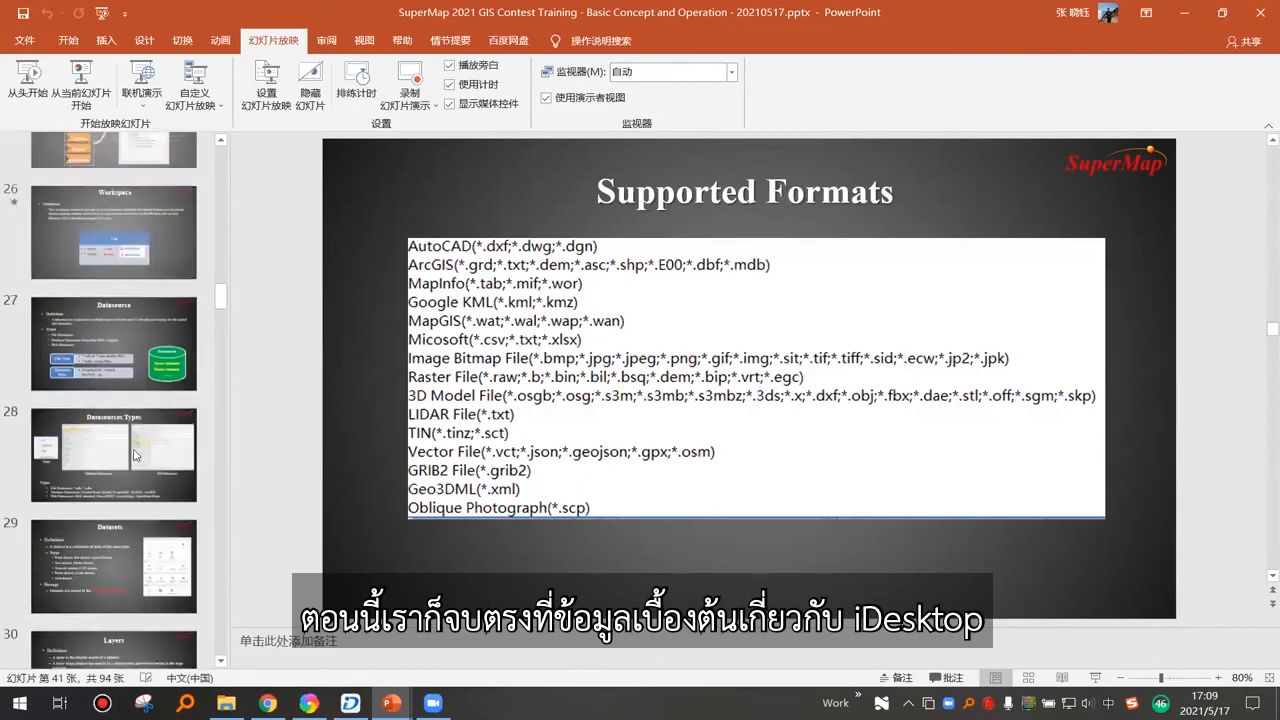
pyautogui.scroll(3, 133, 448)
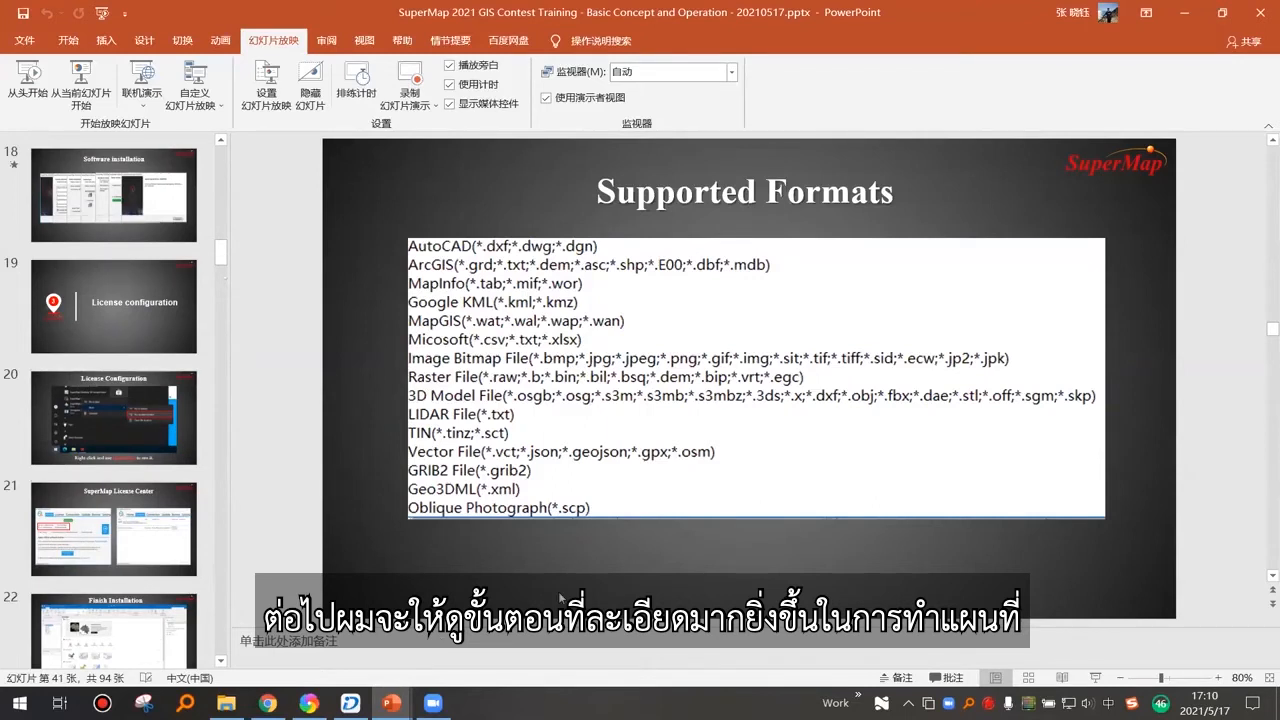
# - Switch to the Mapping Group presentation in PowerPoint and start its slide show from the beginning
pyautogui.moveTo(391, 703)
pyautogui.moveTo(462, 668)
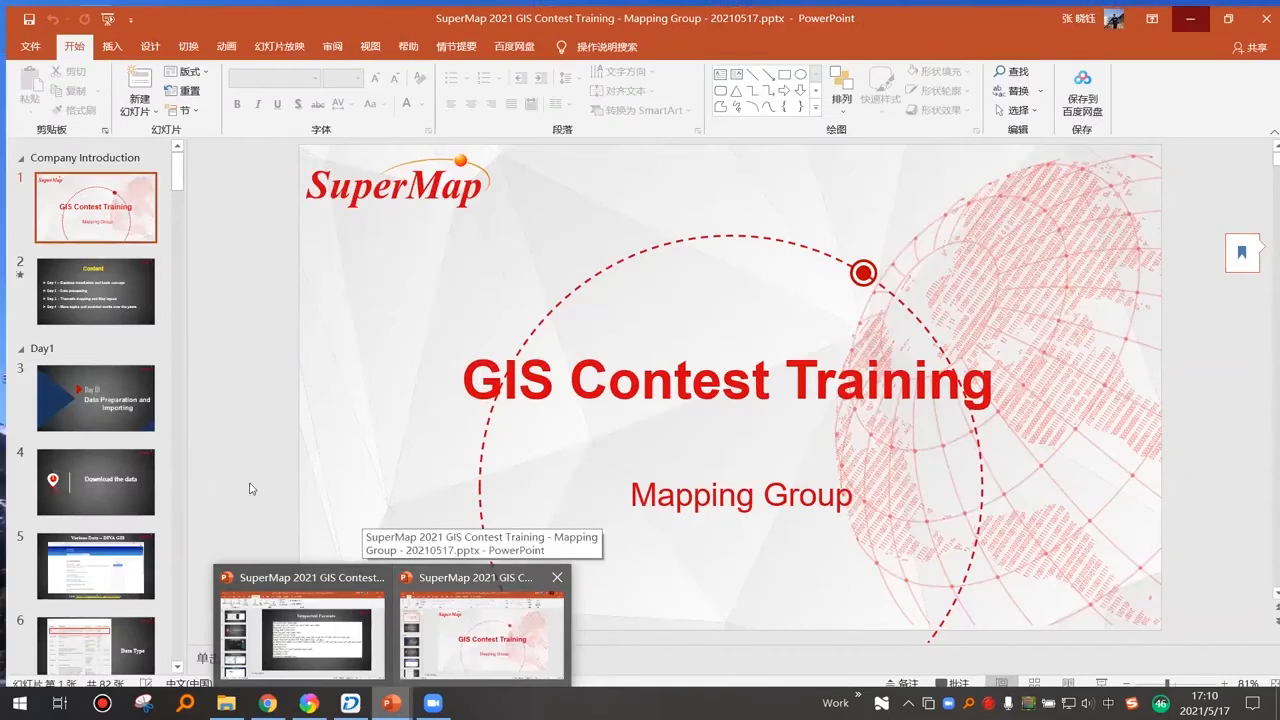
pyautogui.click(278, 42)
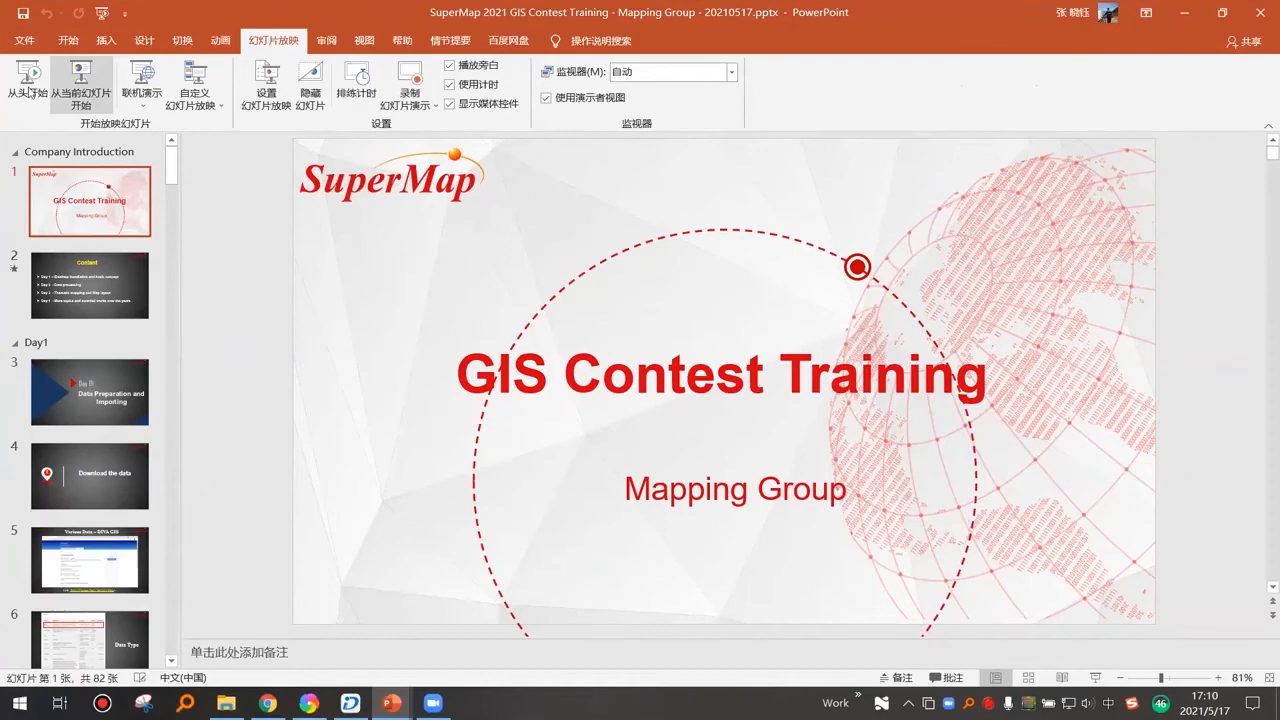
pyautogui.click(29, 89)
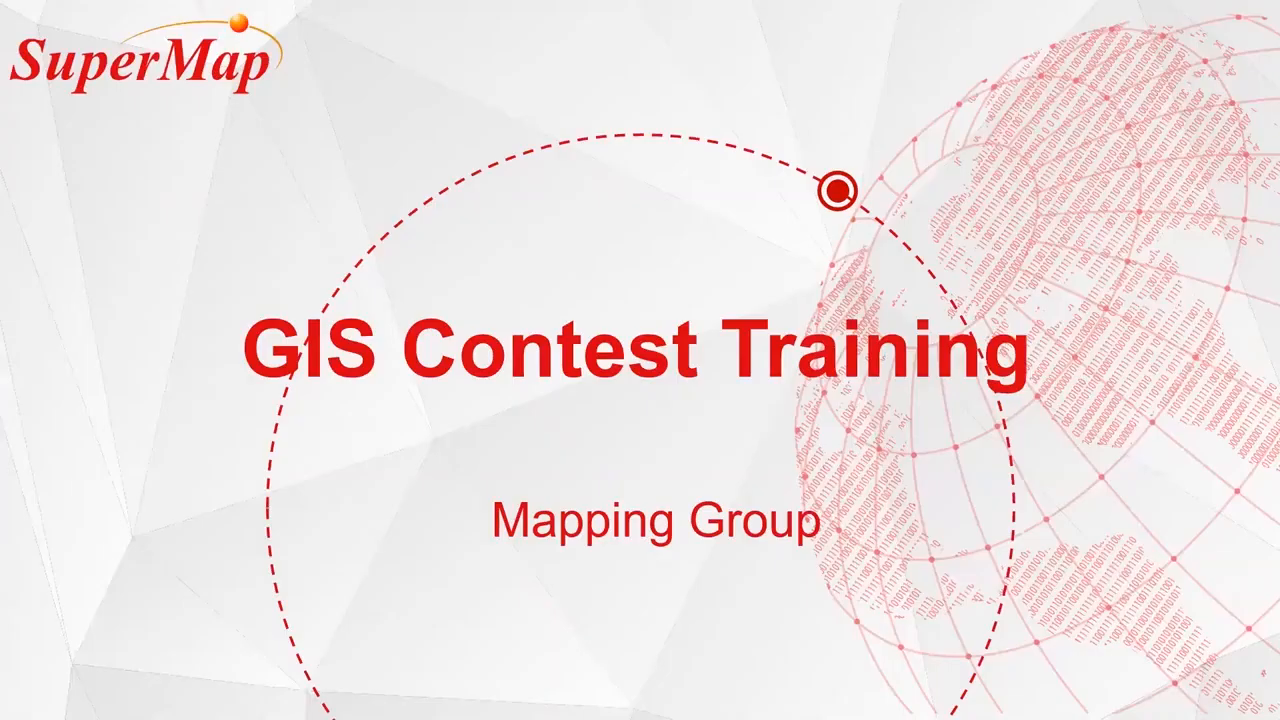
# - Advance the slide show past the Day 01 Data Preparation and Importing slide to the Download the data slide
pyautogui.press('Right')
pyautogui.press('Right')
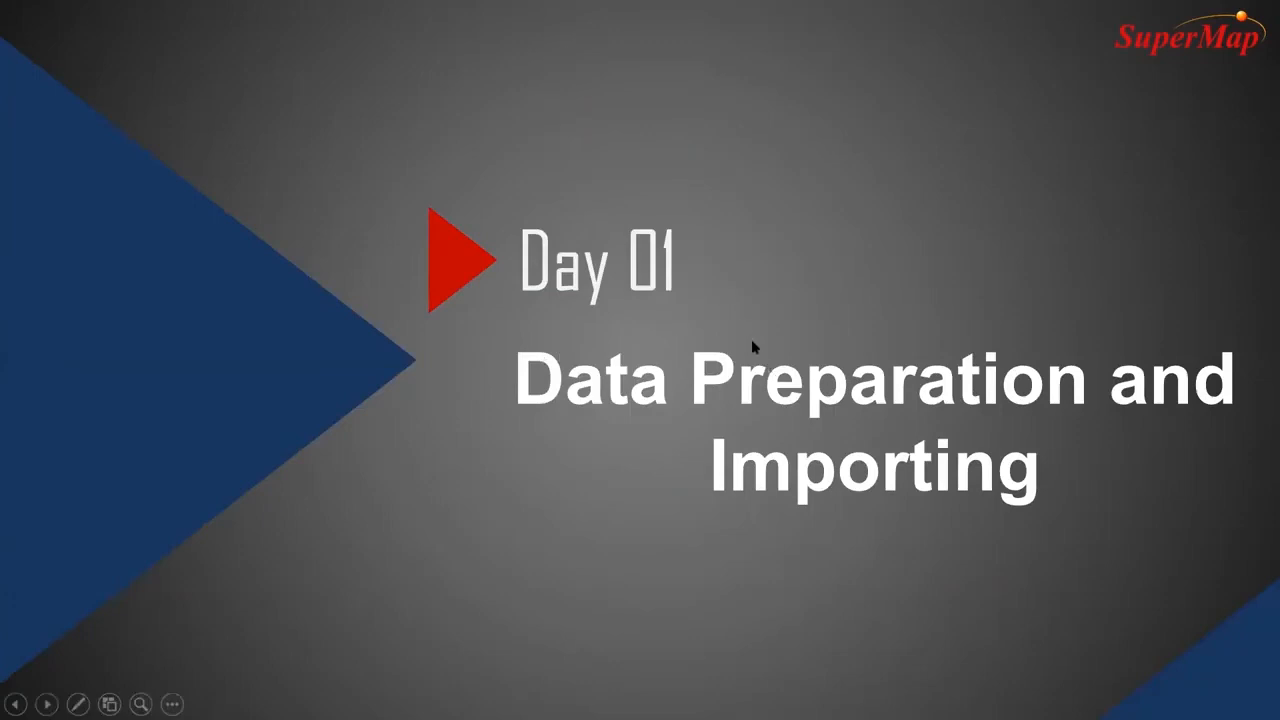
pyautogui.click(723, 349)
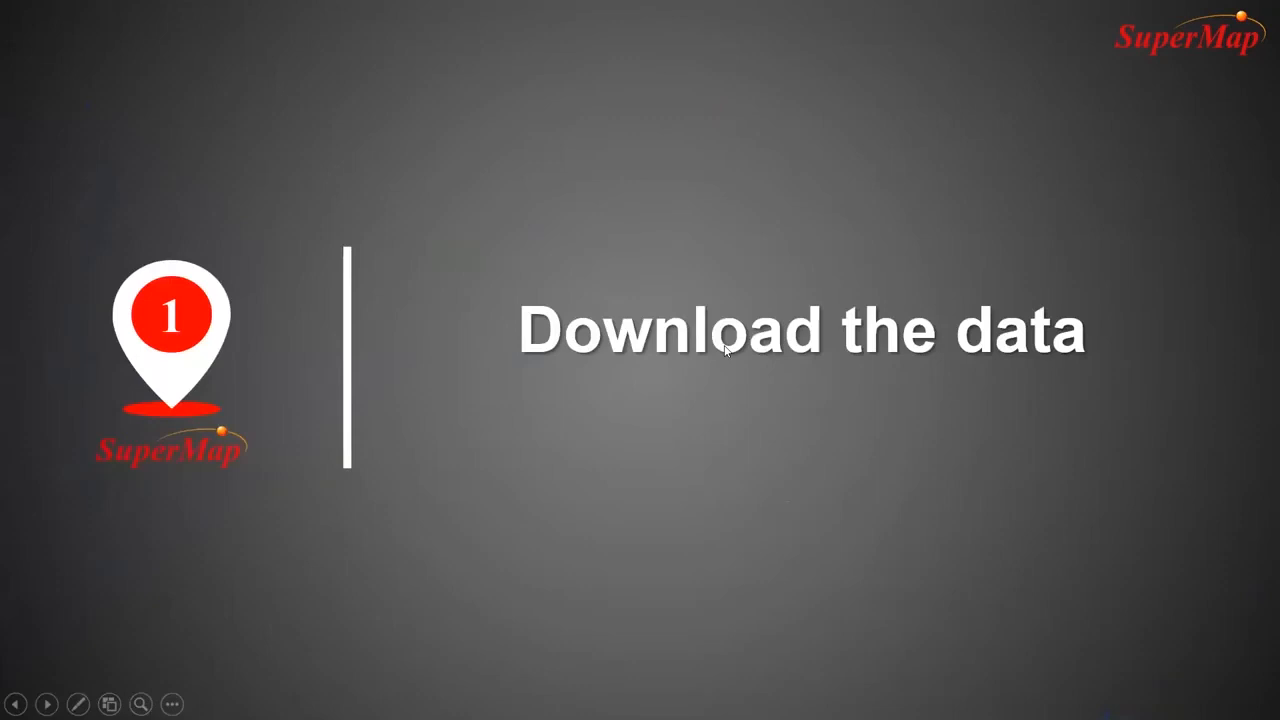
pyautogui.press('Left')
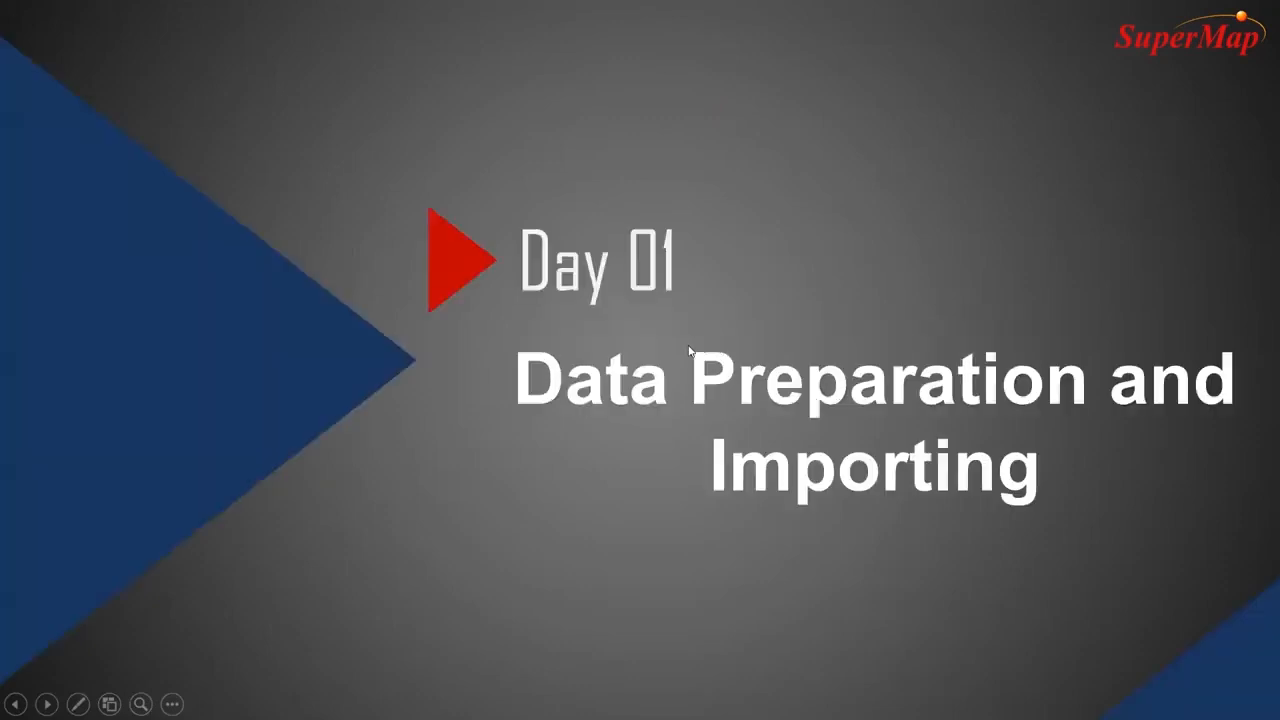
pyautogui.click(735, 403)
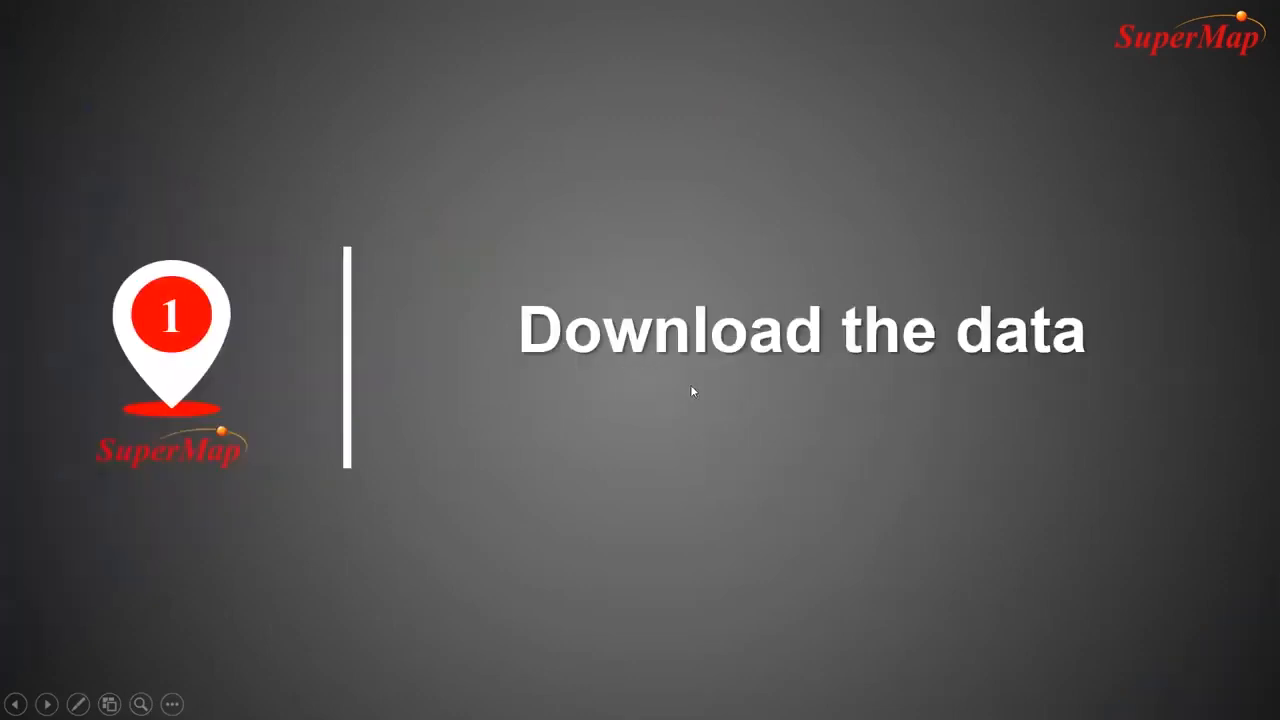
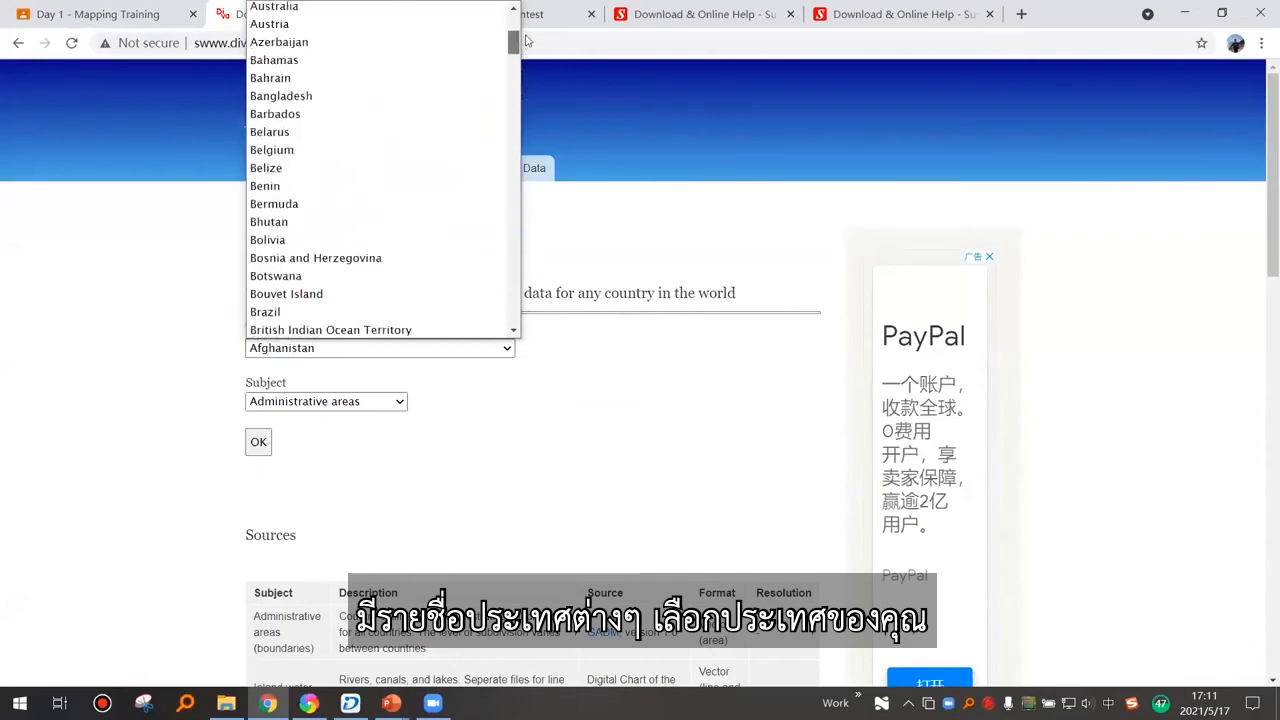
# - Close the country list and review the Sources table of available data subjects on the DIVA-GIS download page
pyautogui.click(594, 371)
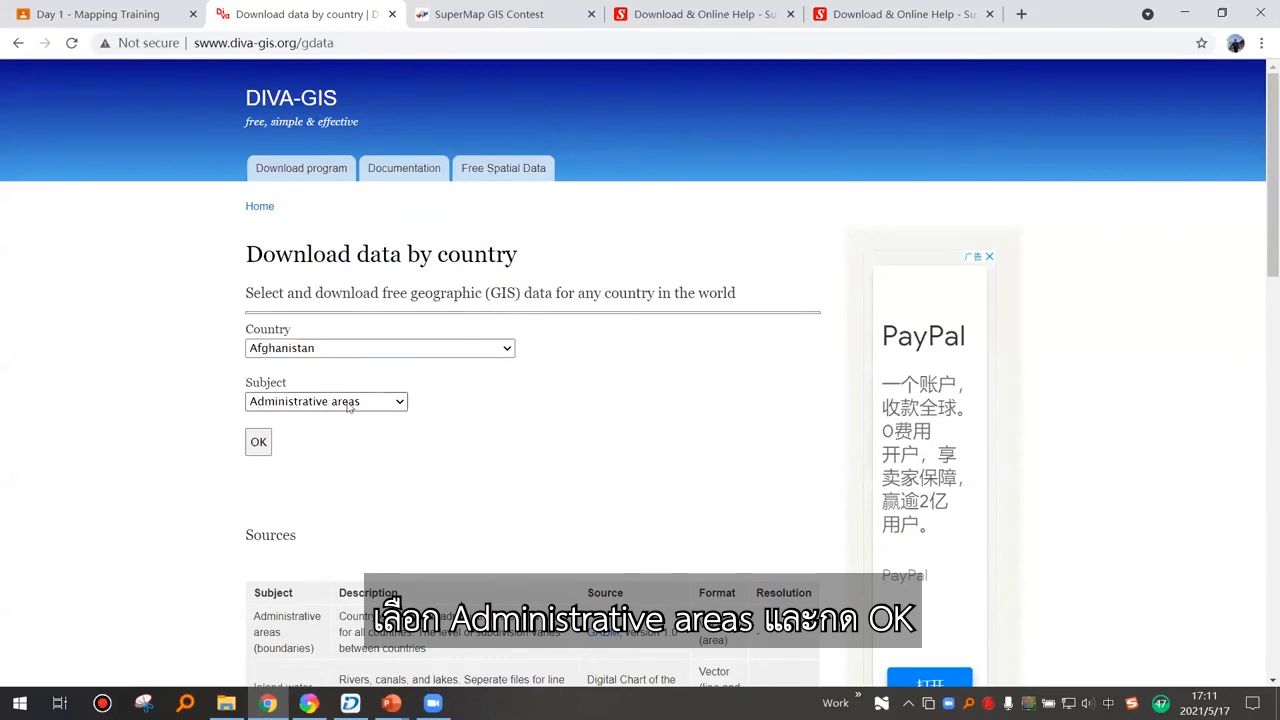
pyautogui.scroll(-6, 409, 463)
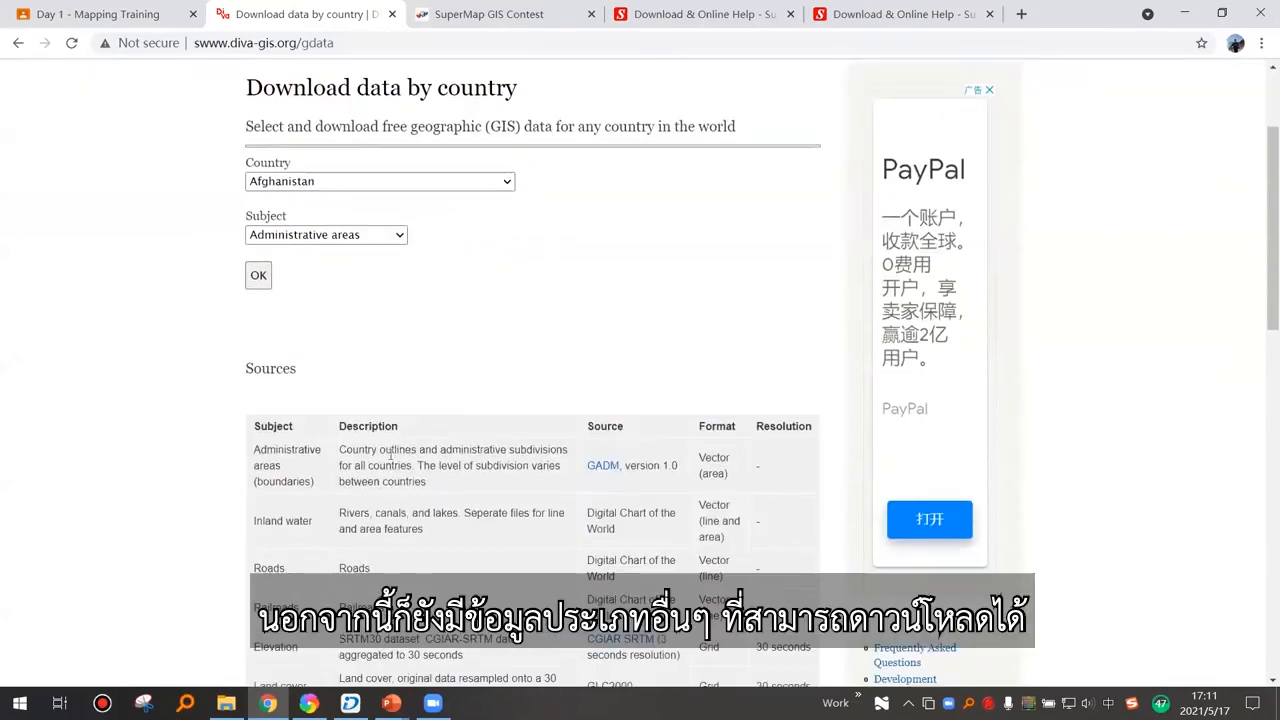
pyautogui.scroll(2, 330, 280)
pyautogui.scroll(-1, 389, 238)
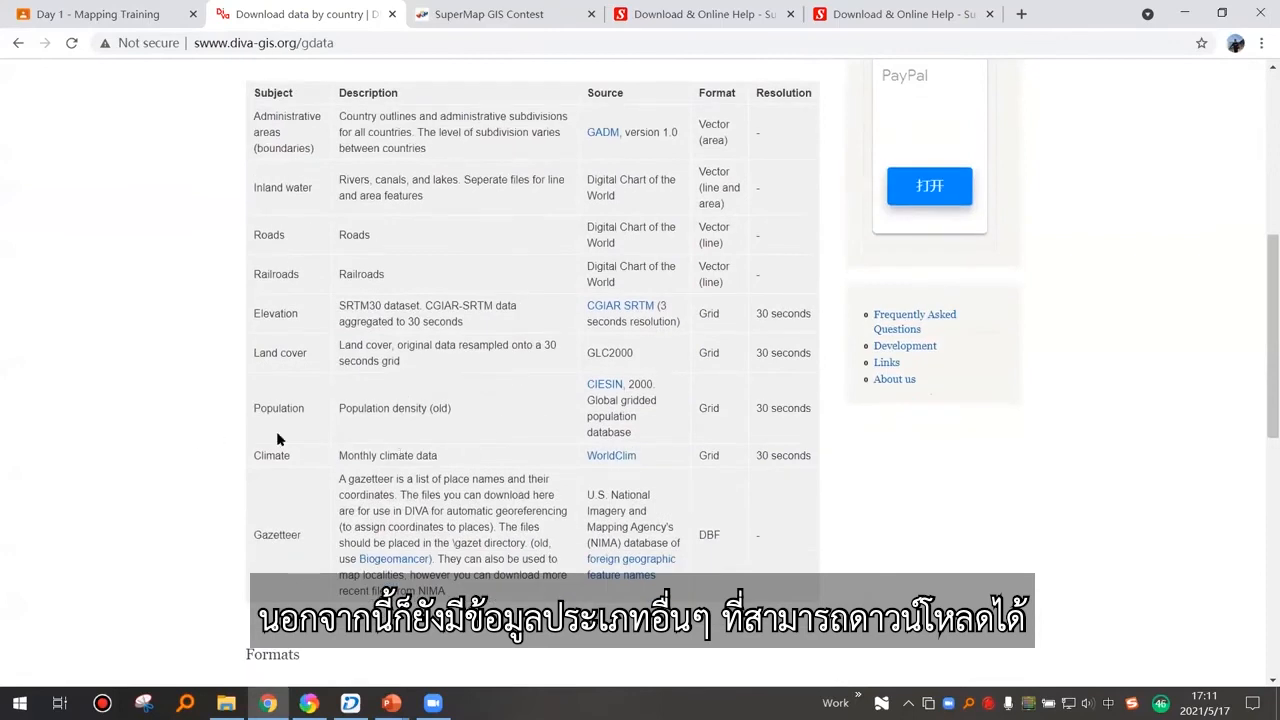
pyautogui.scroll(5, 206, 409)
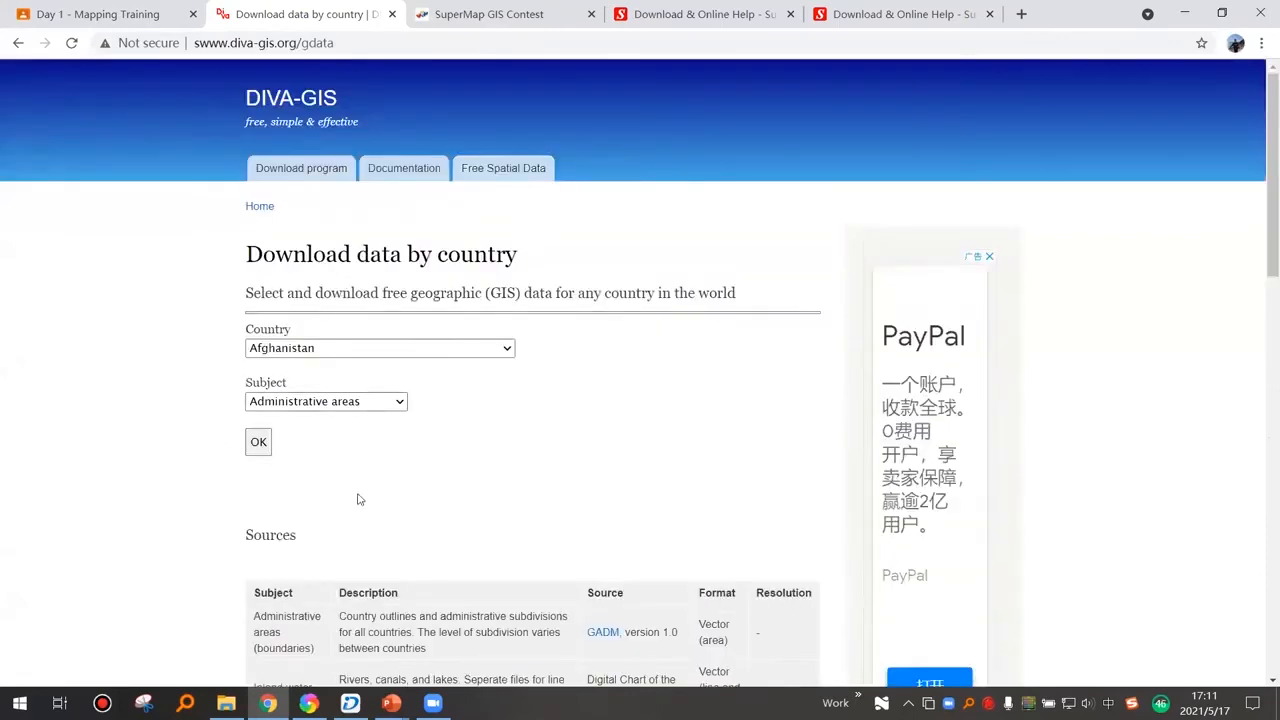
# - Close the training materials folder and minimize the browser, PowerPoint and SuperMap iDesktop windows to reach the desktop
pyautogui.click(226, 703)
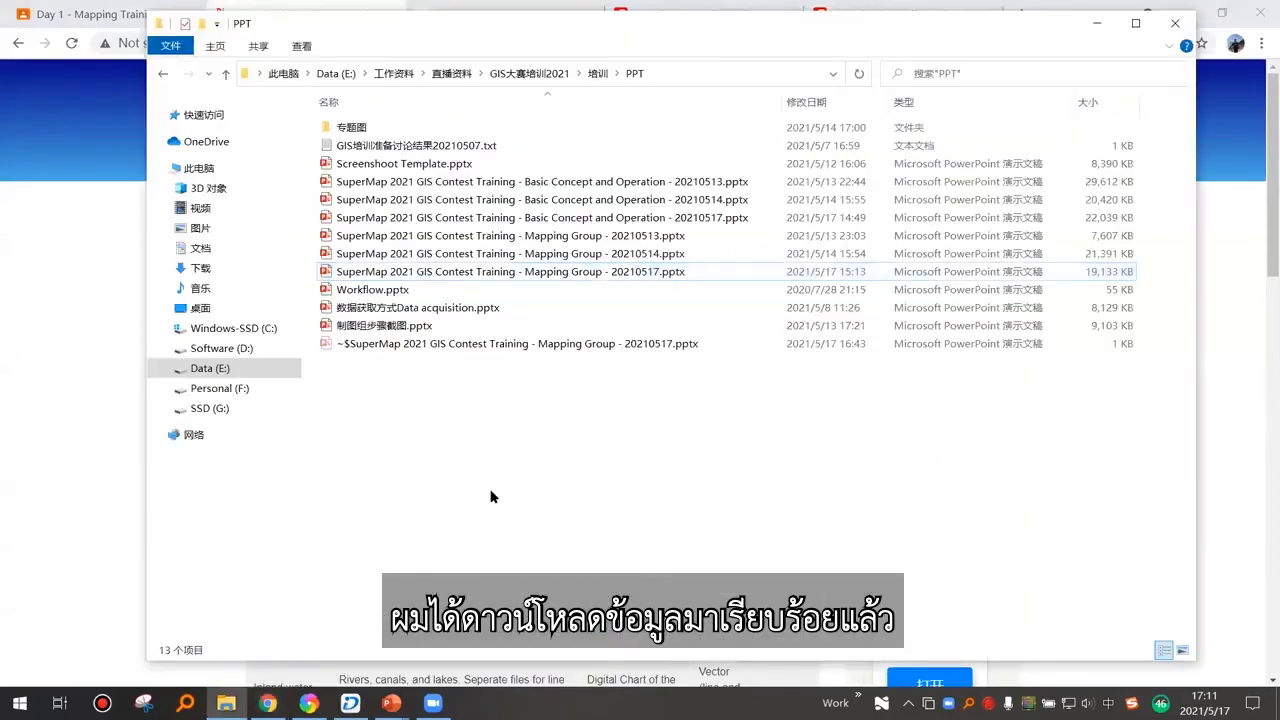
pyautogui.click(597, 73)
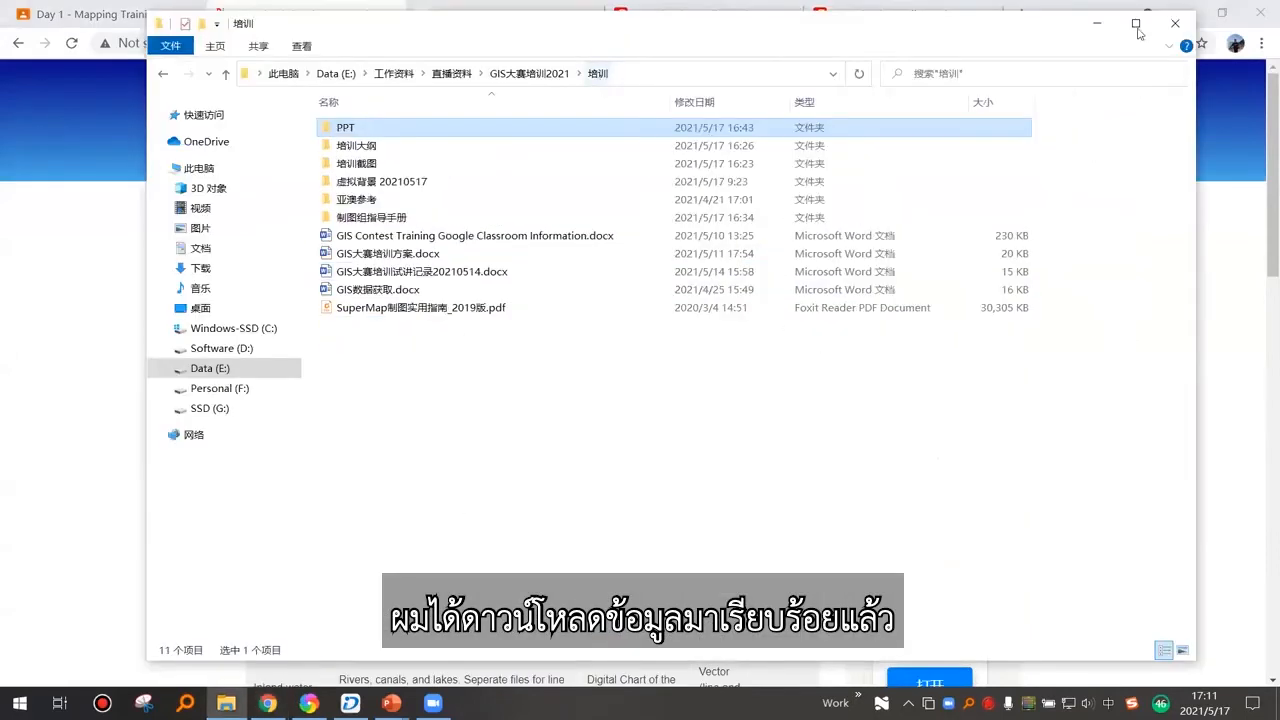
pyautogui.click(1175, 23)
pyautogui.click(1183, 14)
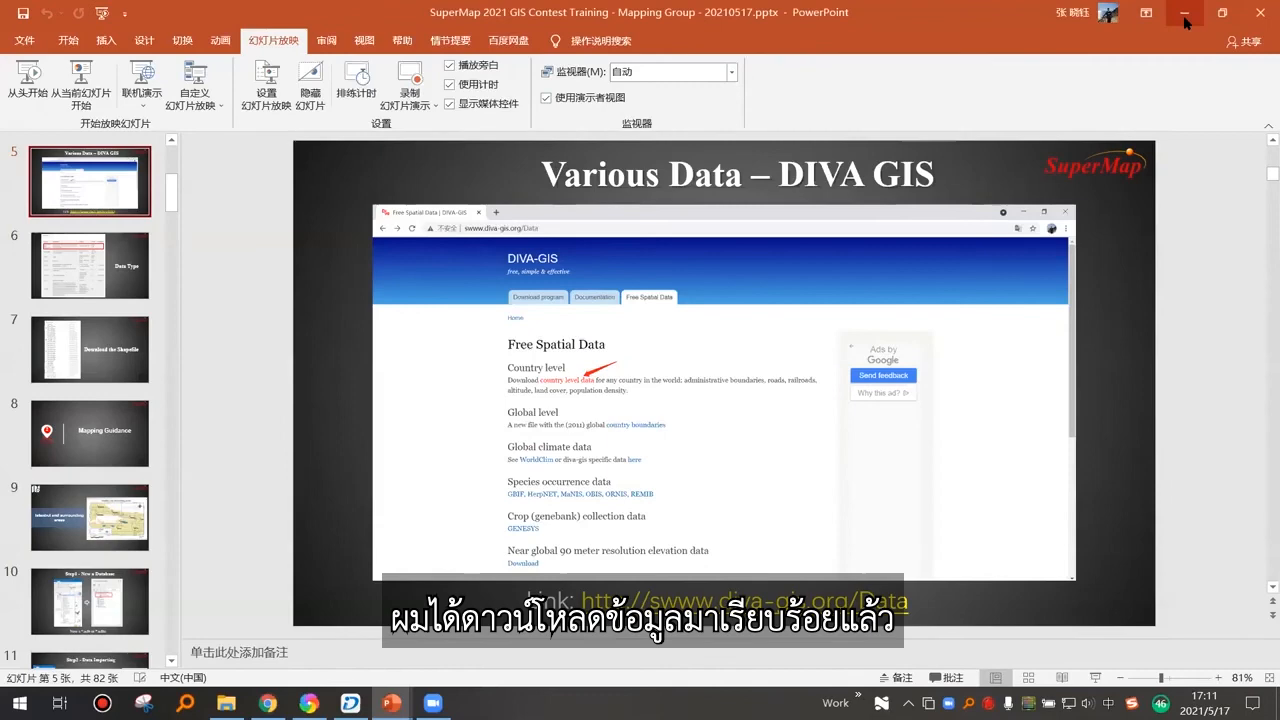
pyautogui.click(1184, 14)
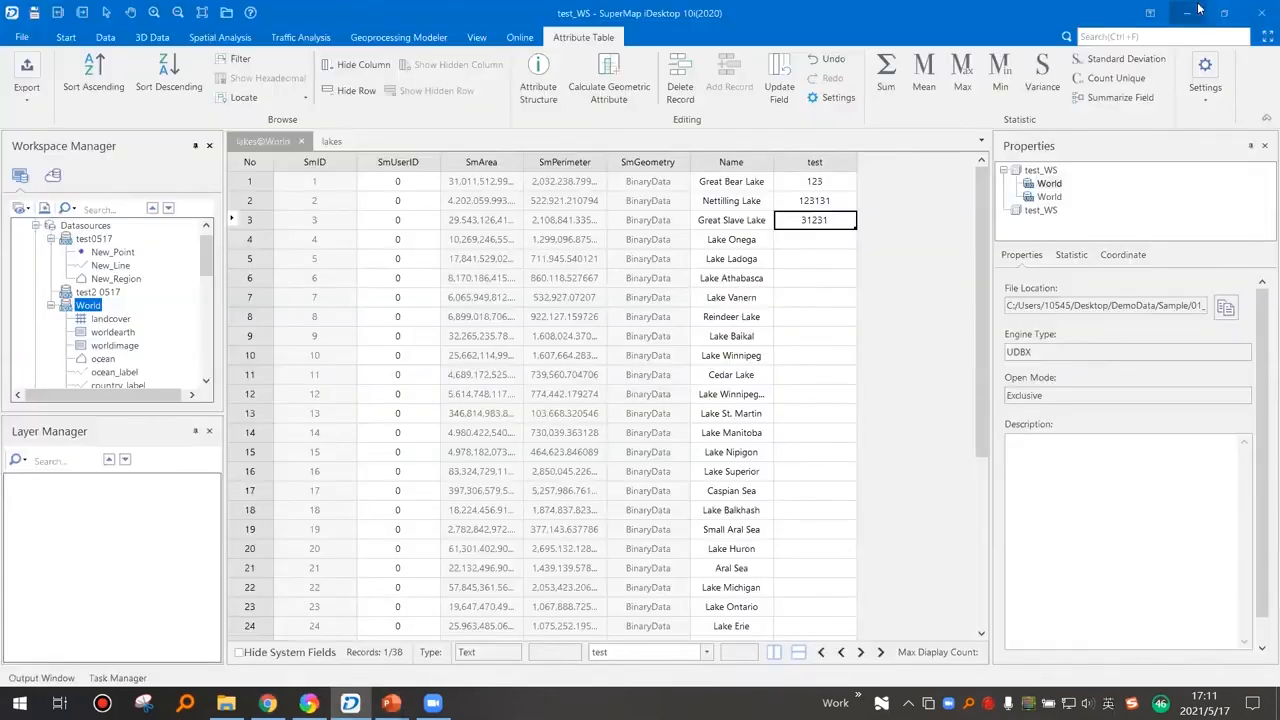
pyautogui.click(1190, 12)
# - Open the TUR_data folder under DemoData > TurkeyMap > Original ShapeFile and look through the extracted Turkey files
pyautogui.doubleClick(422, 119)
pyautogui.doubleClick(428, 119)
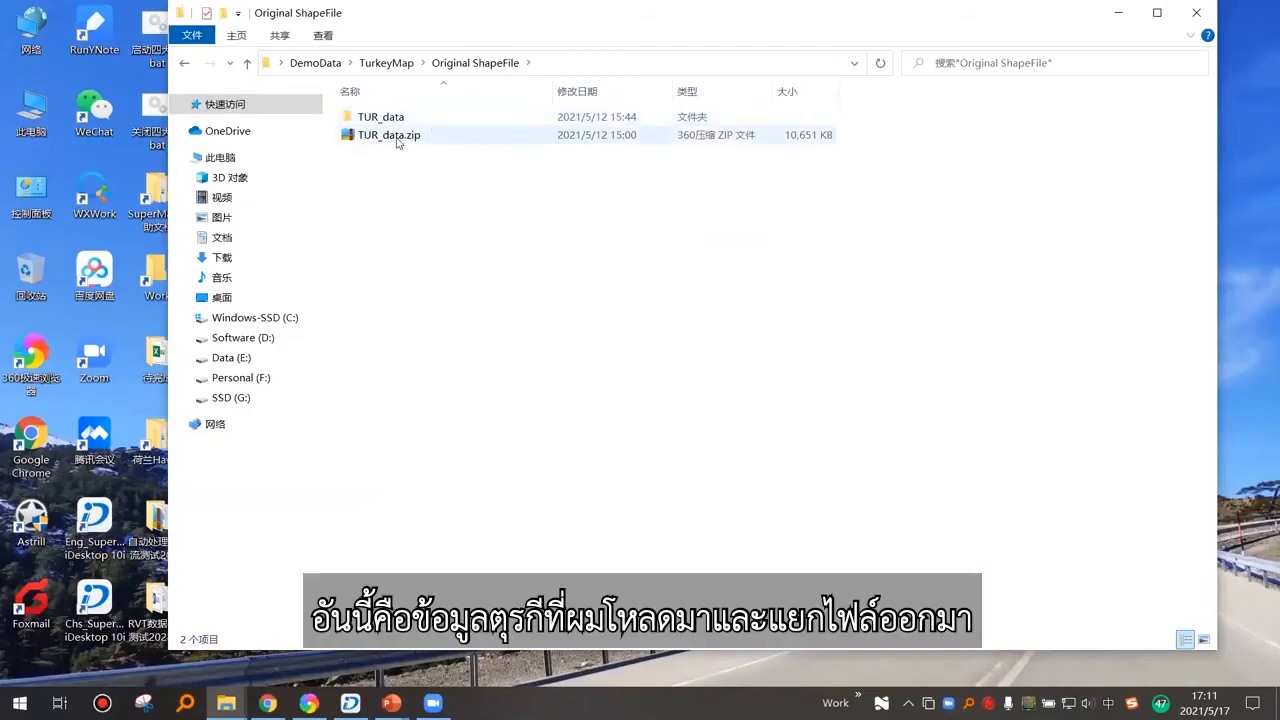
pyautogui.click(398, 137)
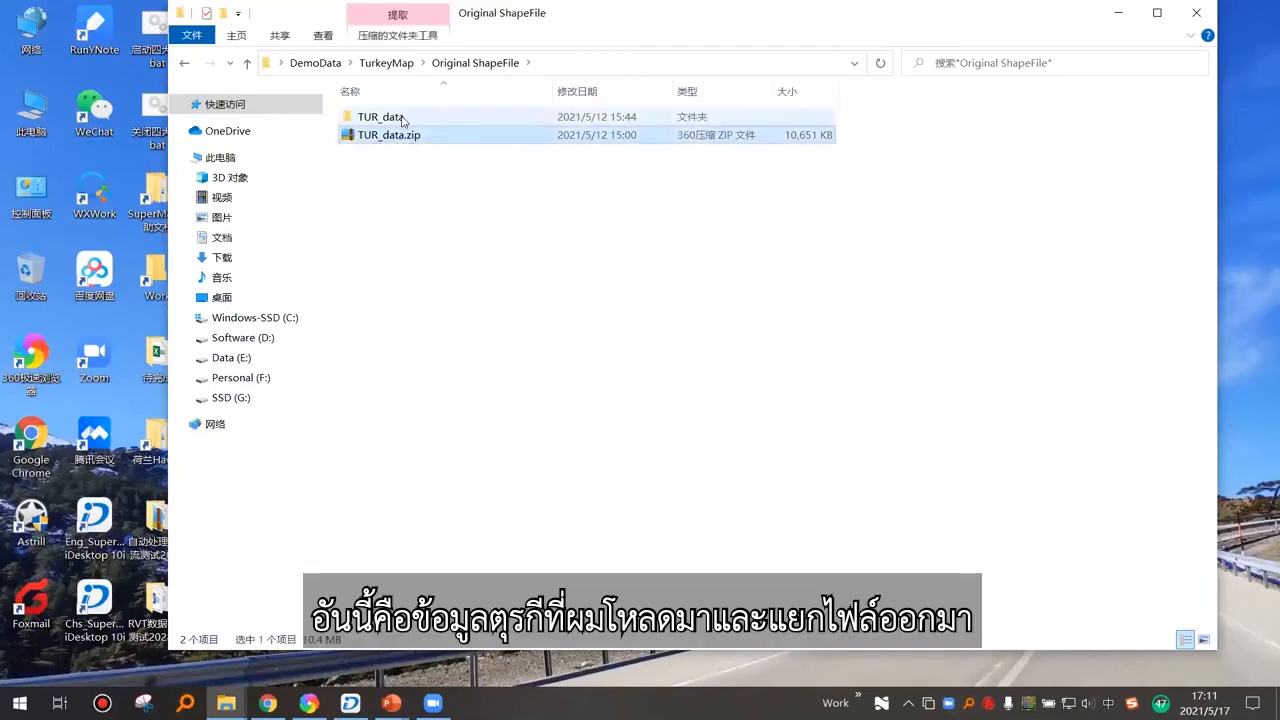
pyautogui.click(404, 120)
pyautogui.doubleClick(406, 120)
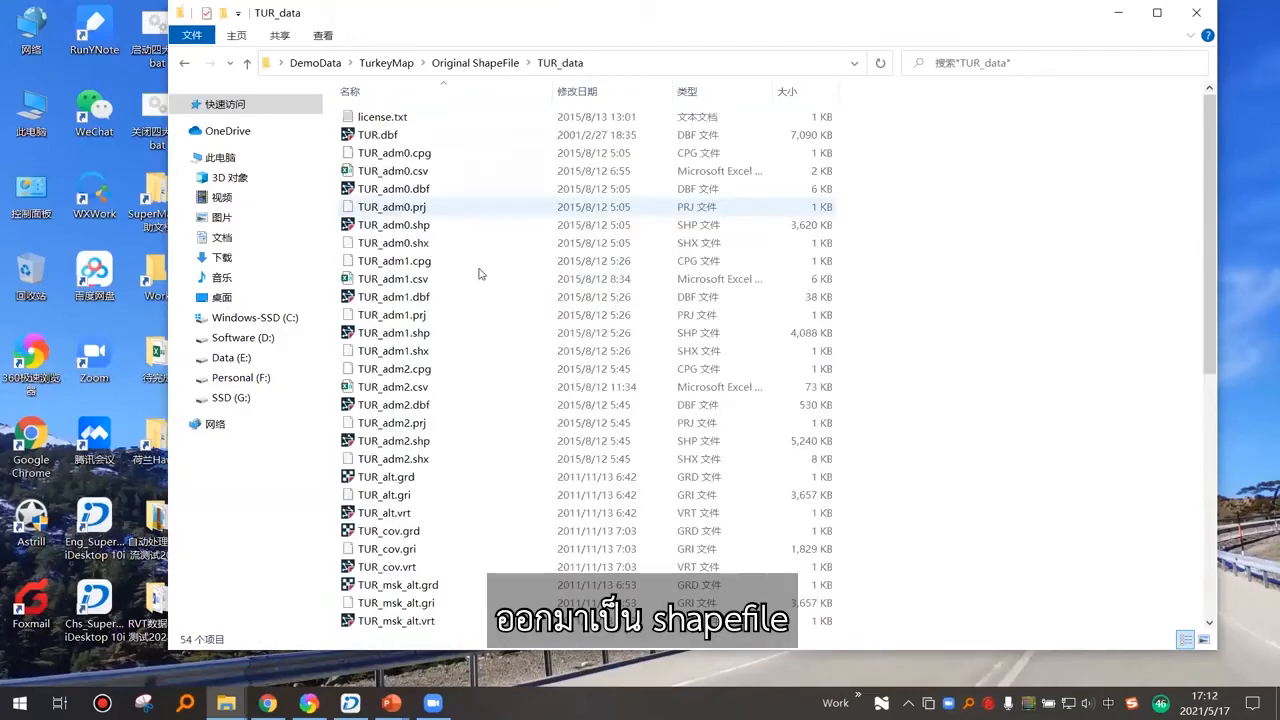
pyautogui.scroll(-8, 449, 331)
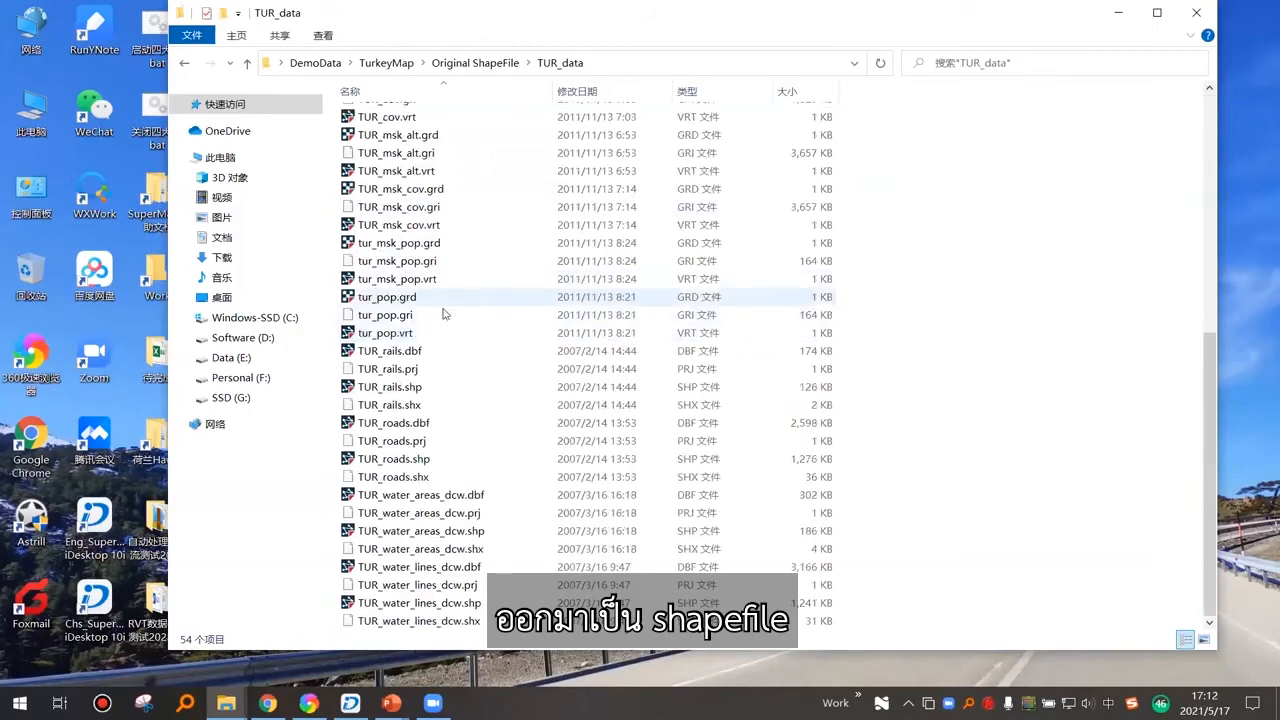
# - Switch to the Mapping Group presentation in PowerPoint and start the slide show from the Various Data – DIVA GIS slide
pyautogui.click(393, 703)
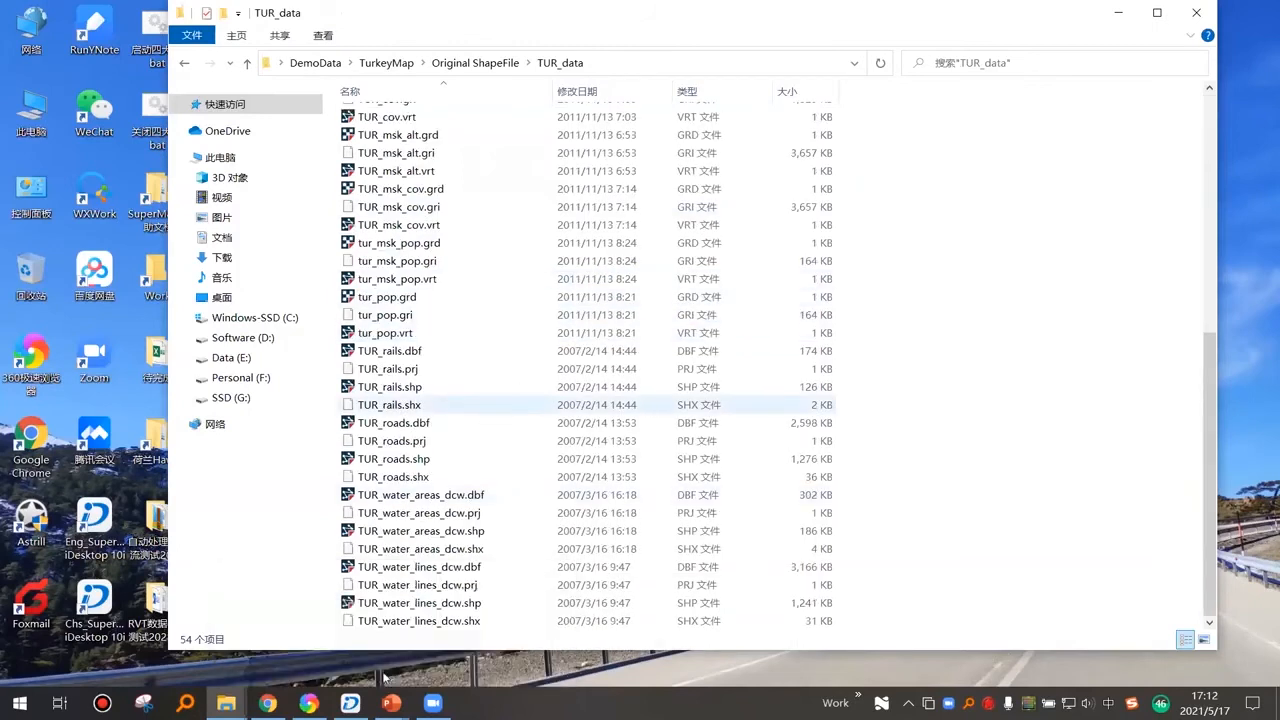
pyautogui.click(393, 703)
pyautogui.click(476, 635)
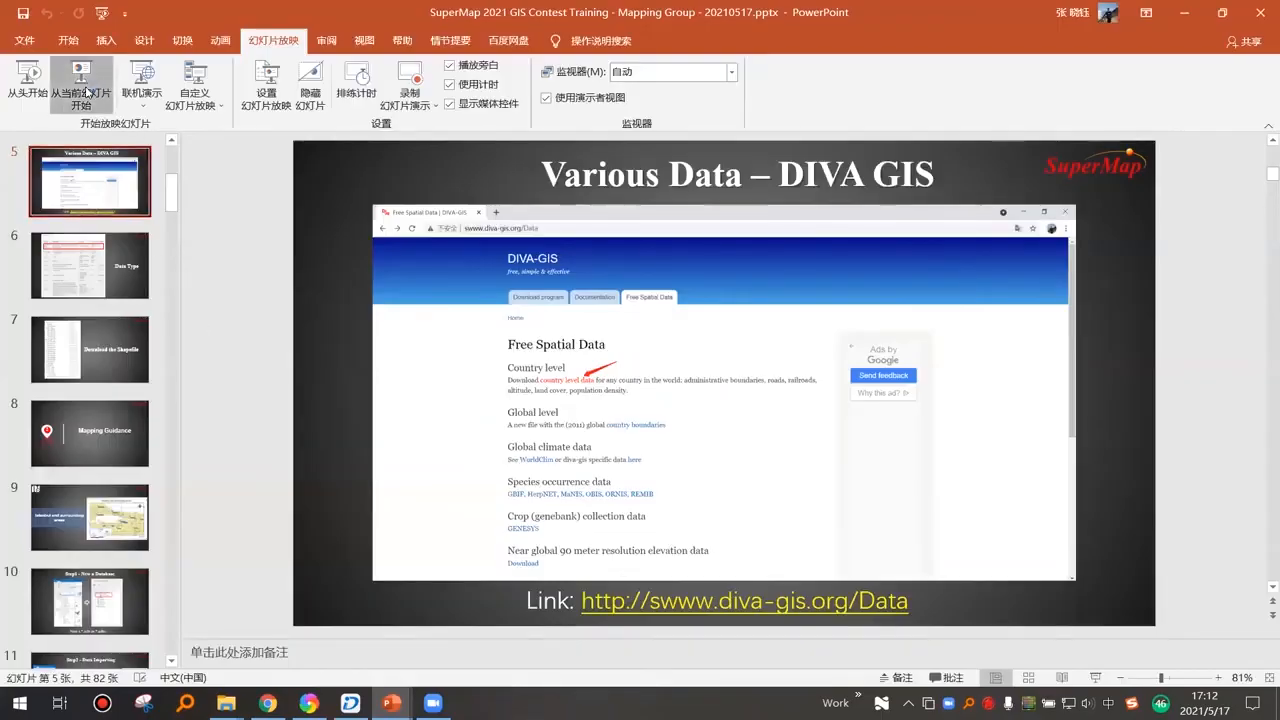
pyautogui.click(82, 80)
# - Advance the slide show through the data type, shapefile and mapping guidance slides to Step1 - New a Database, and end the show
pyautogui.press('Right')
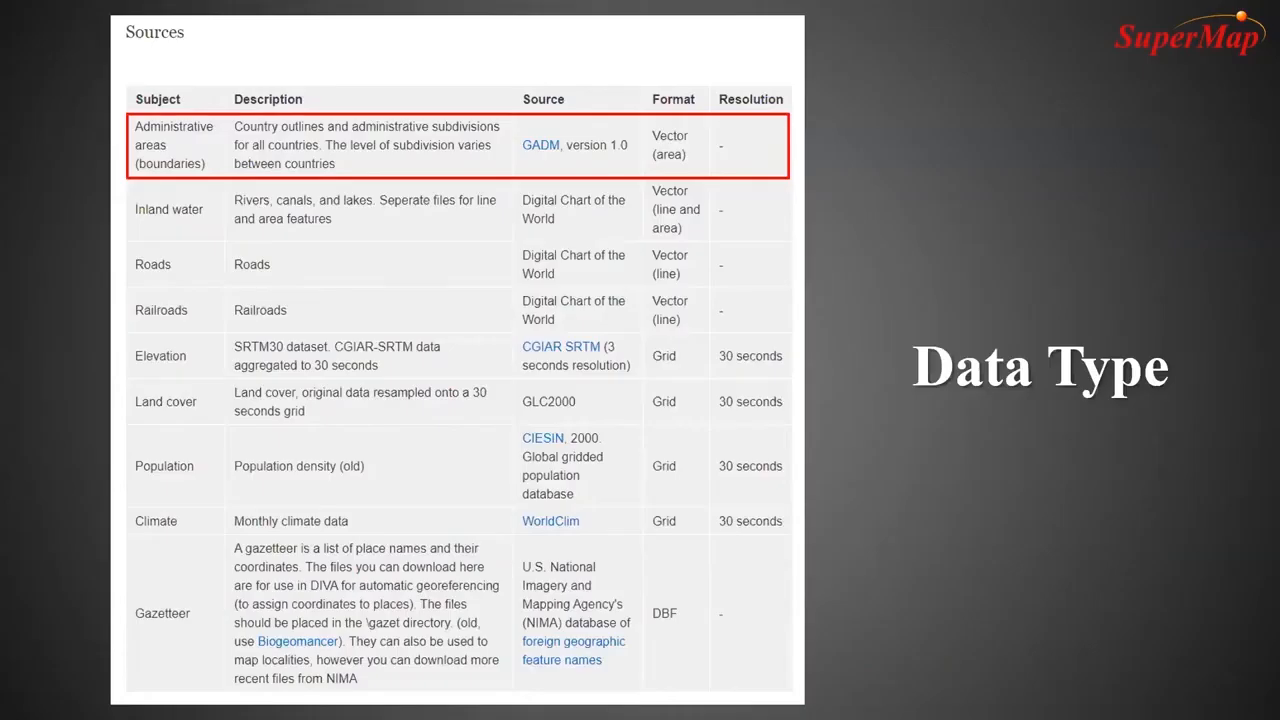
pyautogui.press('Right')
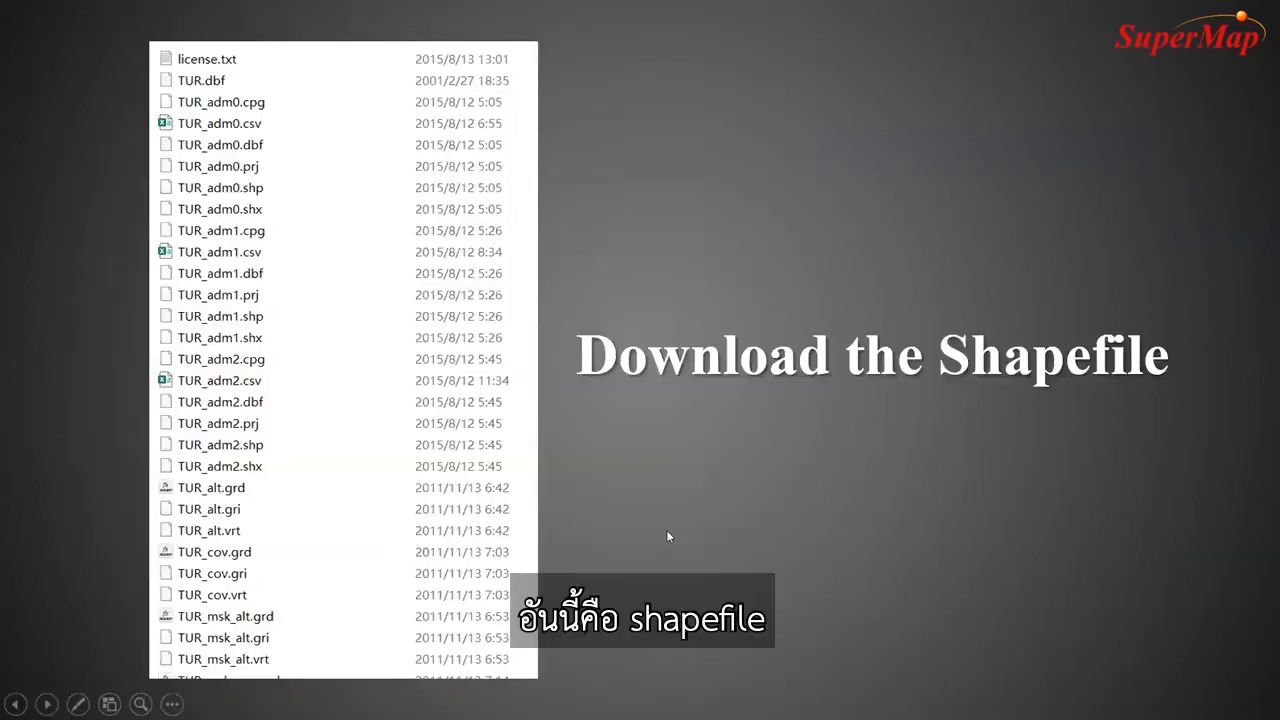
pyautogui.press('Right')
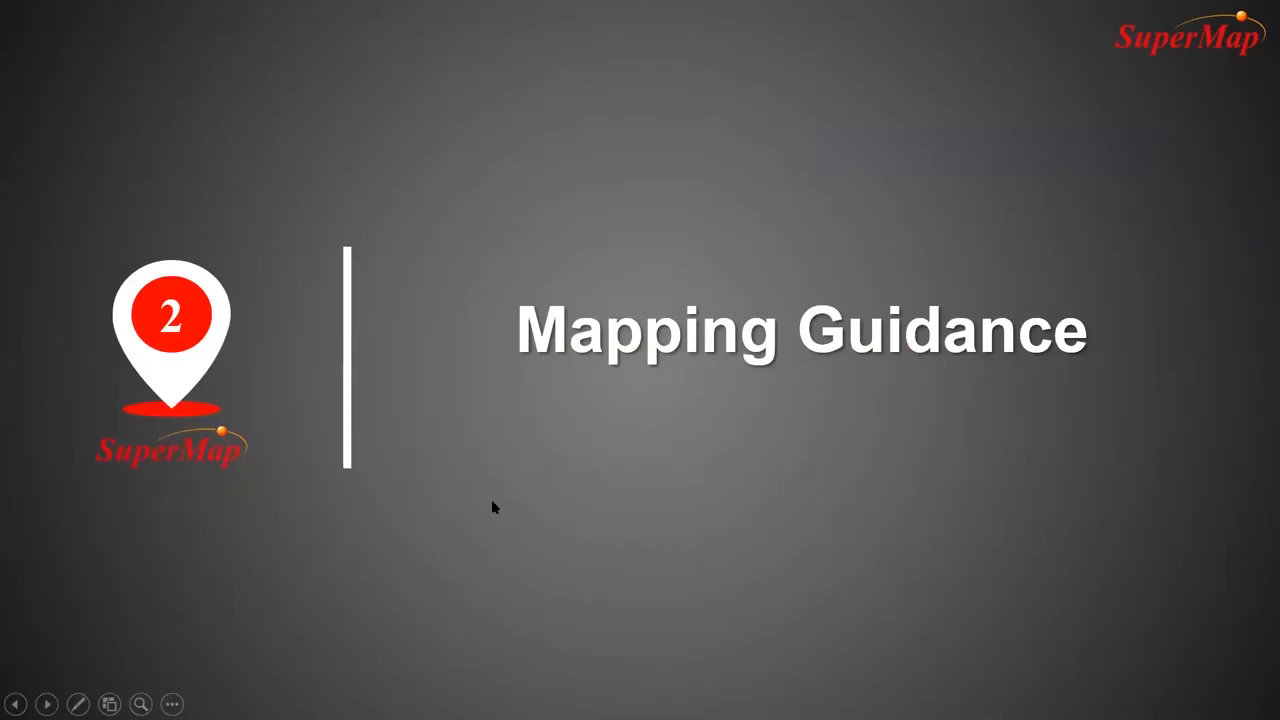
pyautogui.press('Right')
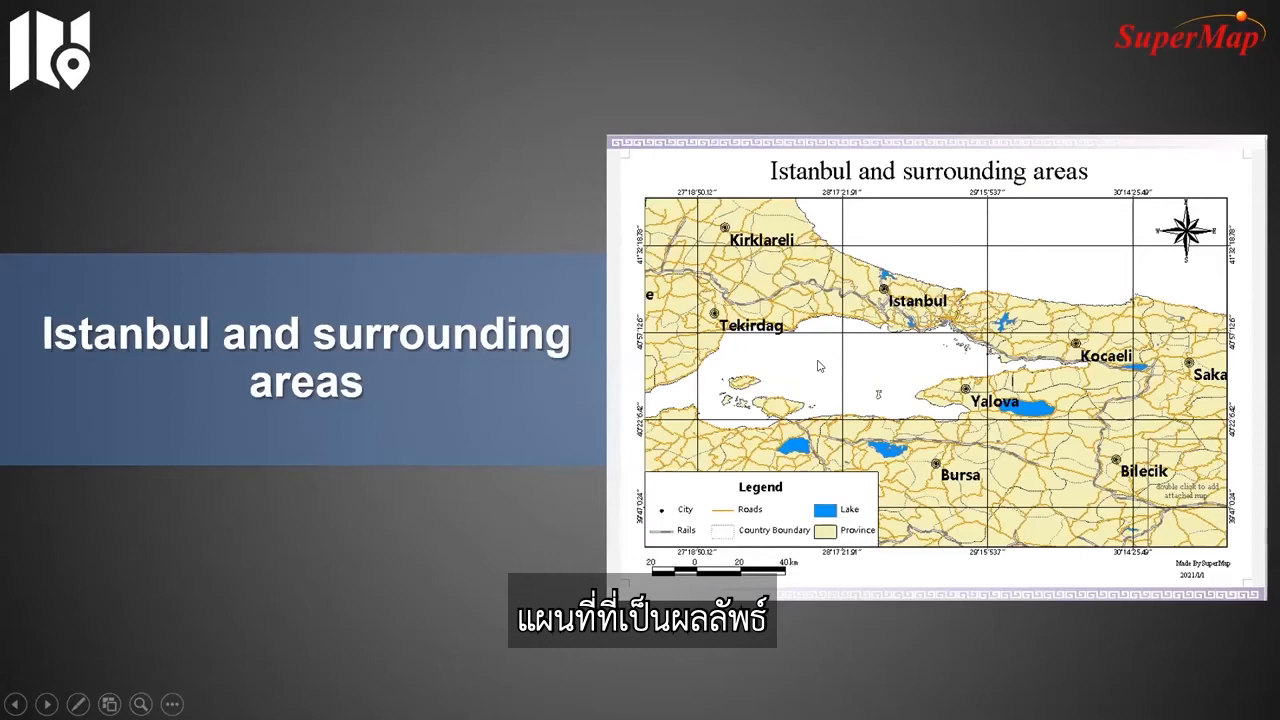
pyautogui.press('Right')
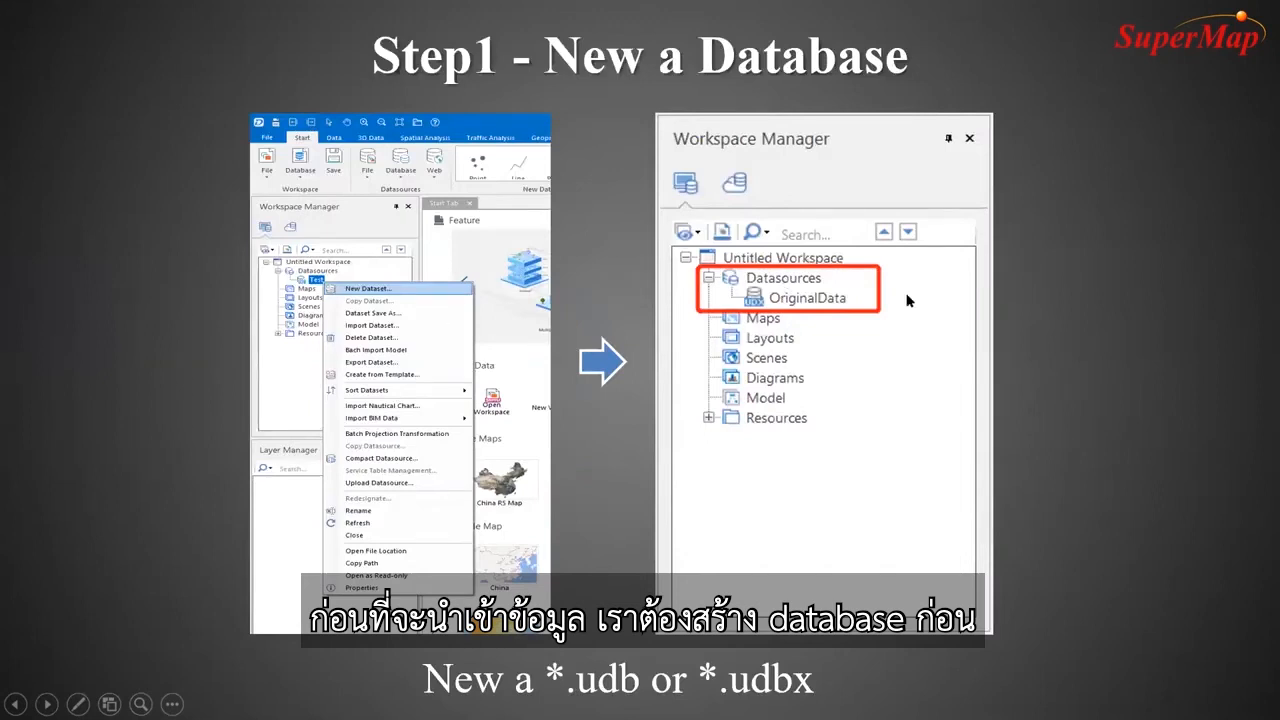
pyautogui.press('Escape')
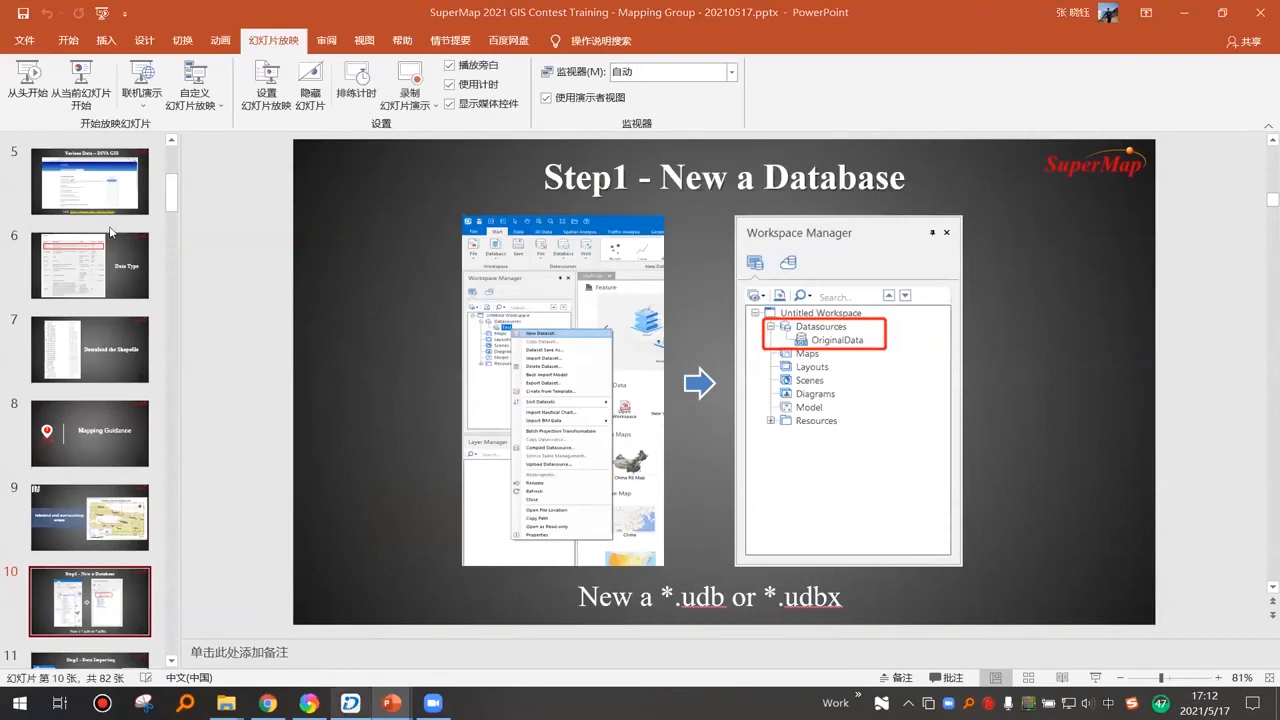
# - Switch to SuperMap iDesktop and close the test_WS workspace, answering the closing prompt
pyautogui.hotkey('alt', 'Tab')
pyautogui.click(66, 226)
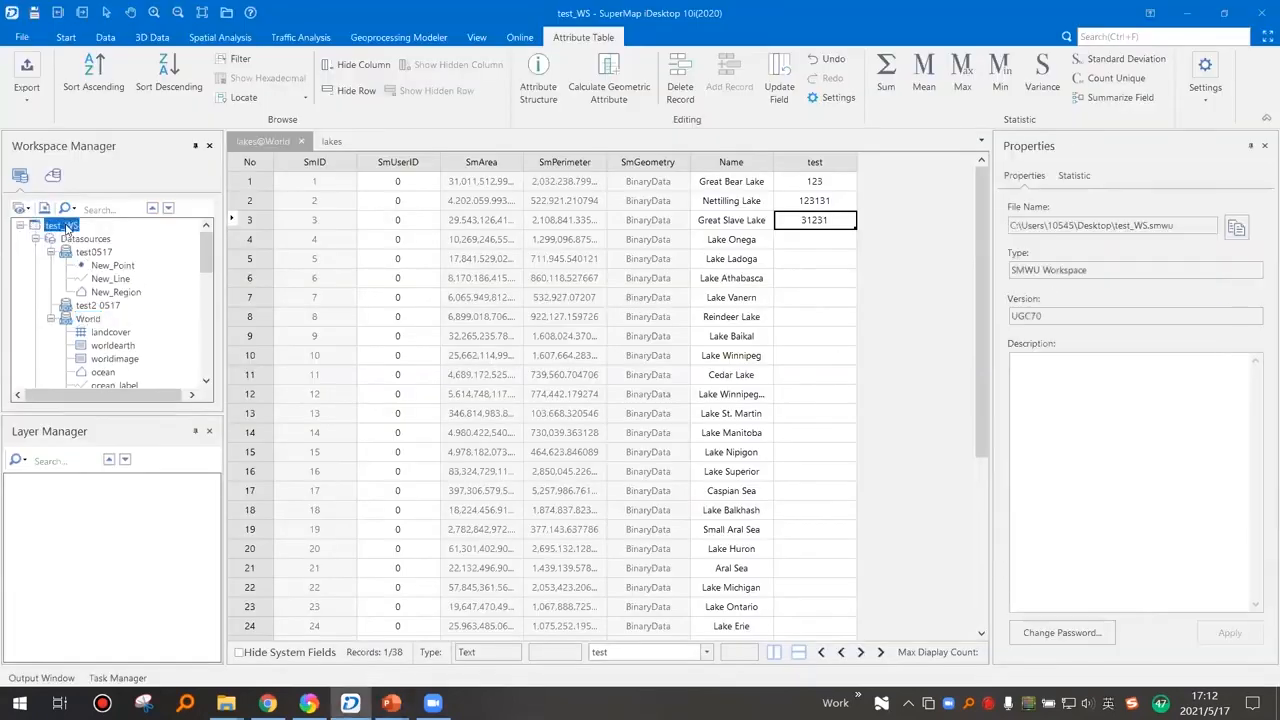
pyautogui.rightClick(66, 226)
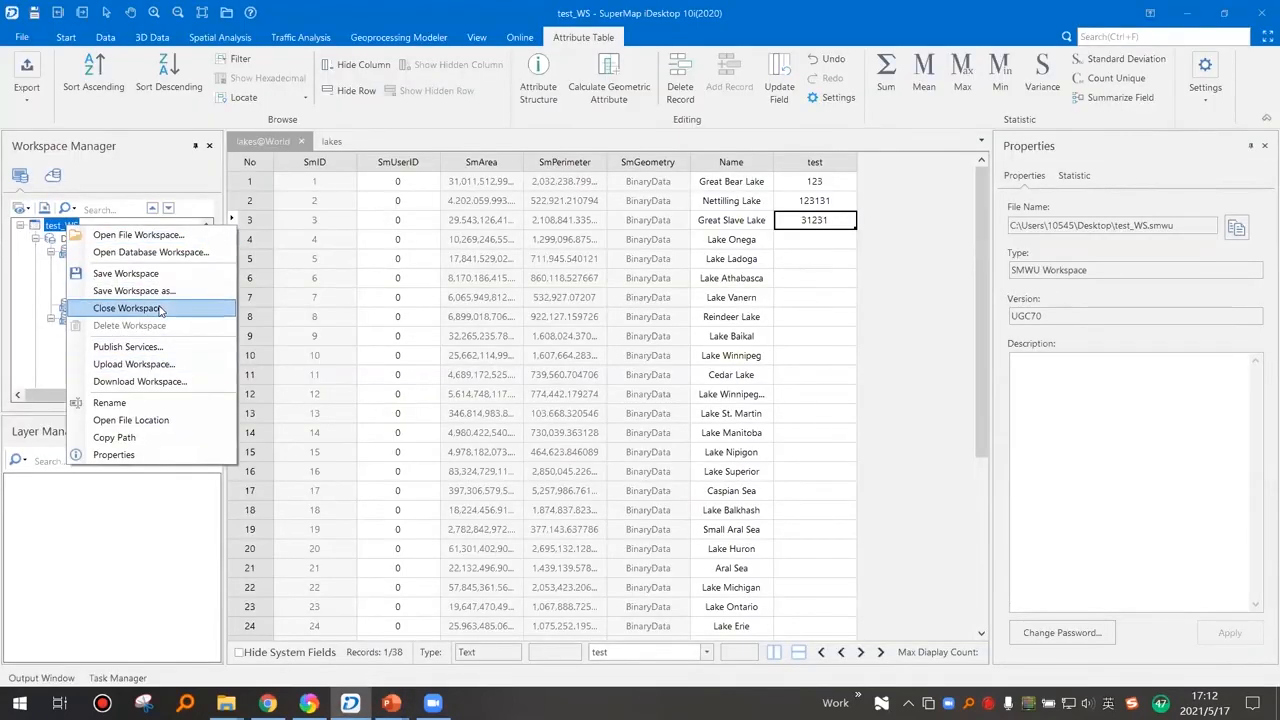
pyautogui.click(161, 310)
pyautogui.click(651, 405)
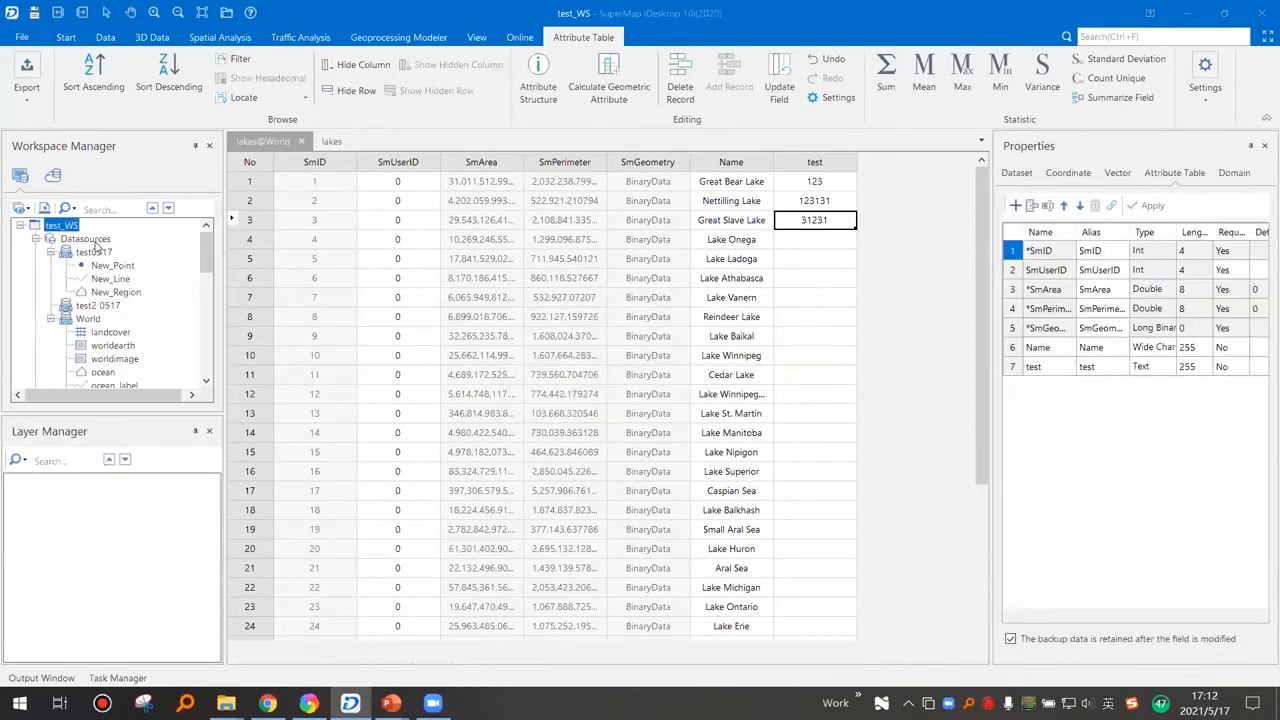
# - Create a new file datasource named turkey in UDBX format on the desktop and select it
pyautogui.click(75, 242)
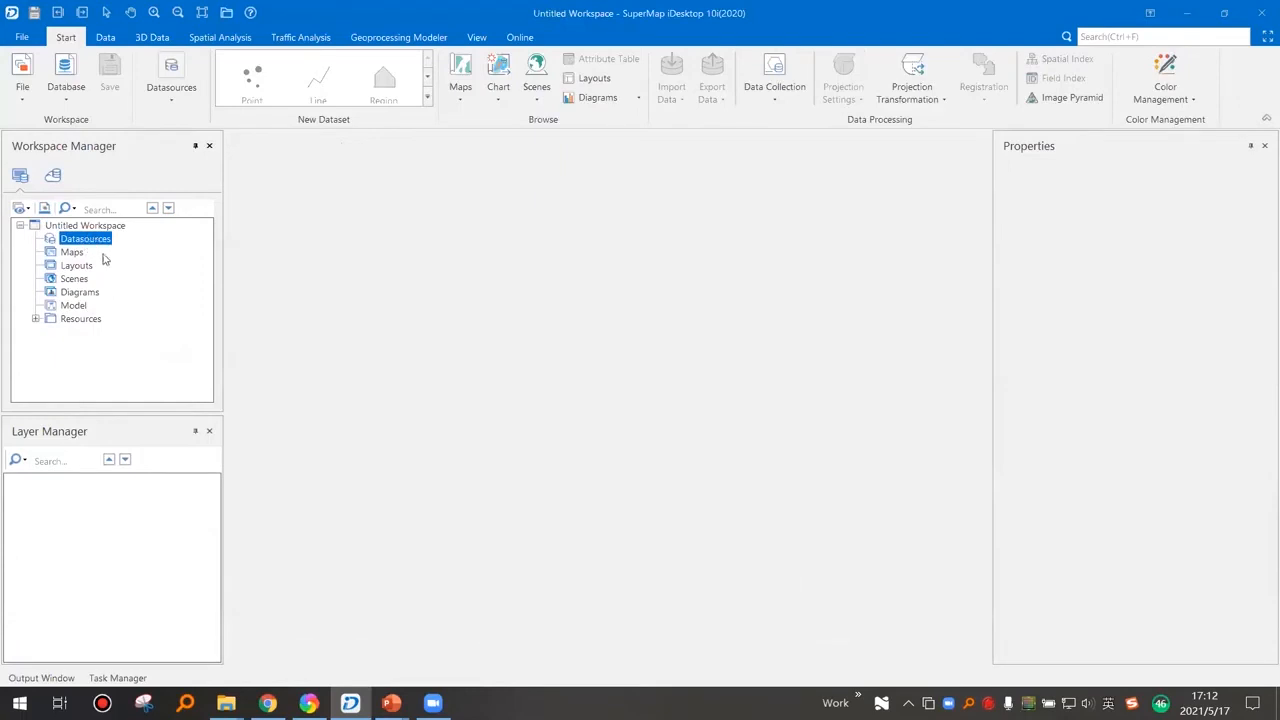
pyautogui.rightClick(95, 239)
pyautogui.click(170, 320)
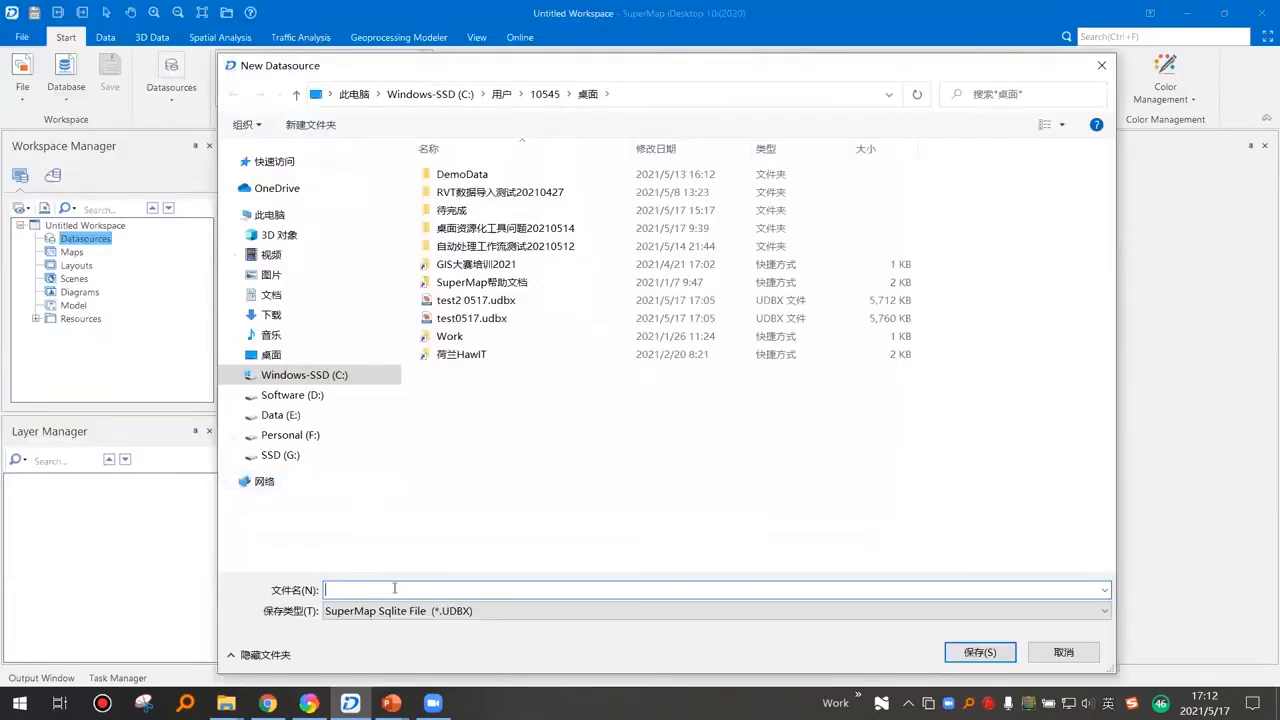
pyautogui.write('turkey')
pyautogui.click(484, 611)
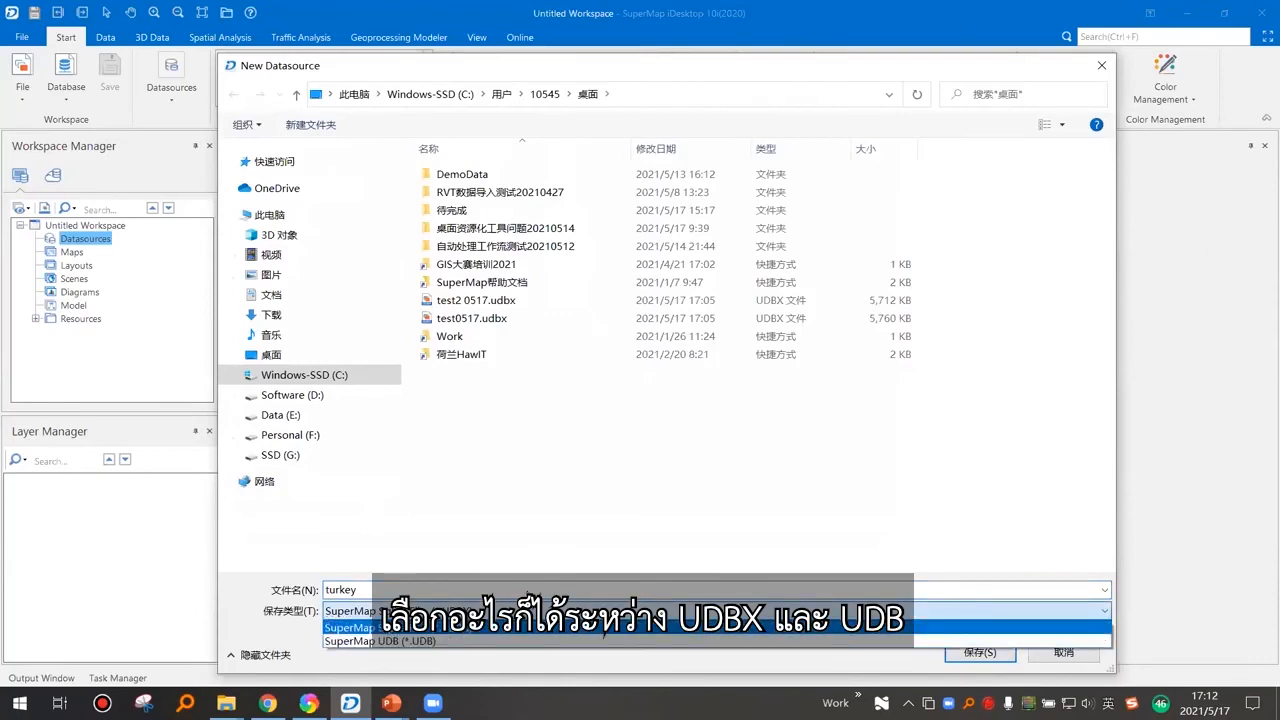
pyautogui.click(440, 627)
pyautogui.click(991, 654)
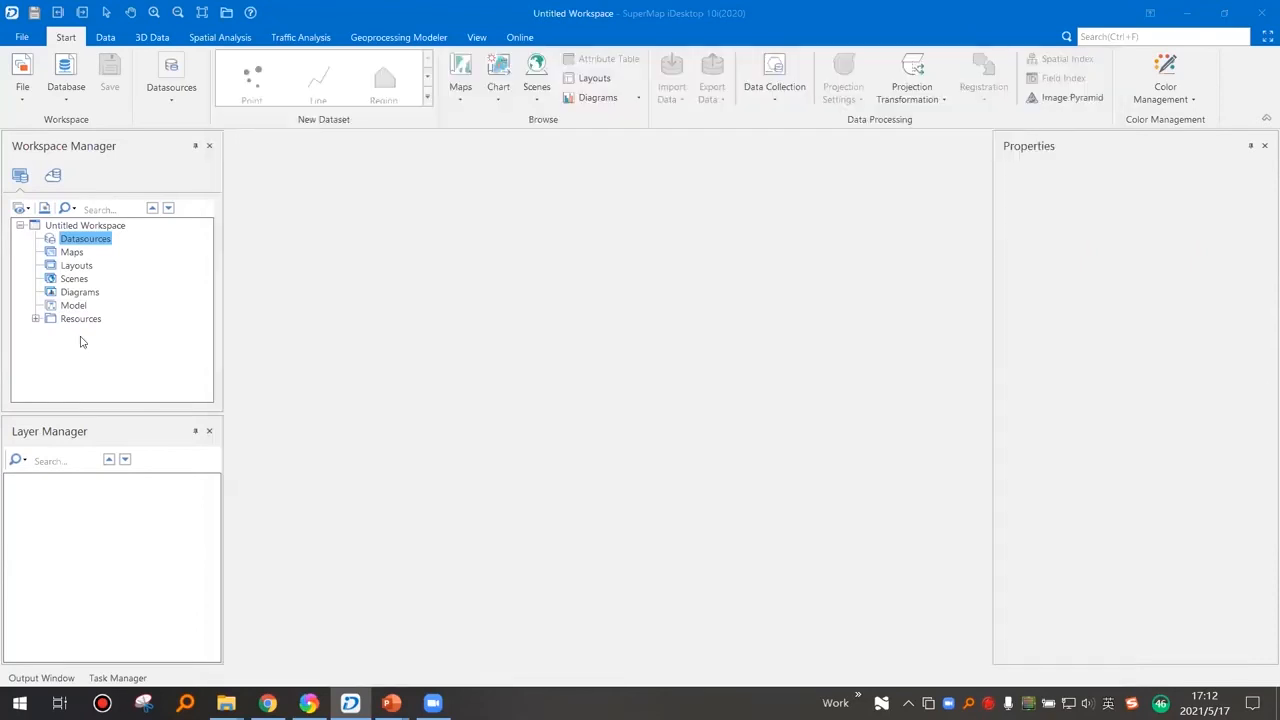
pyautogui.click(88, 252)
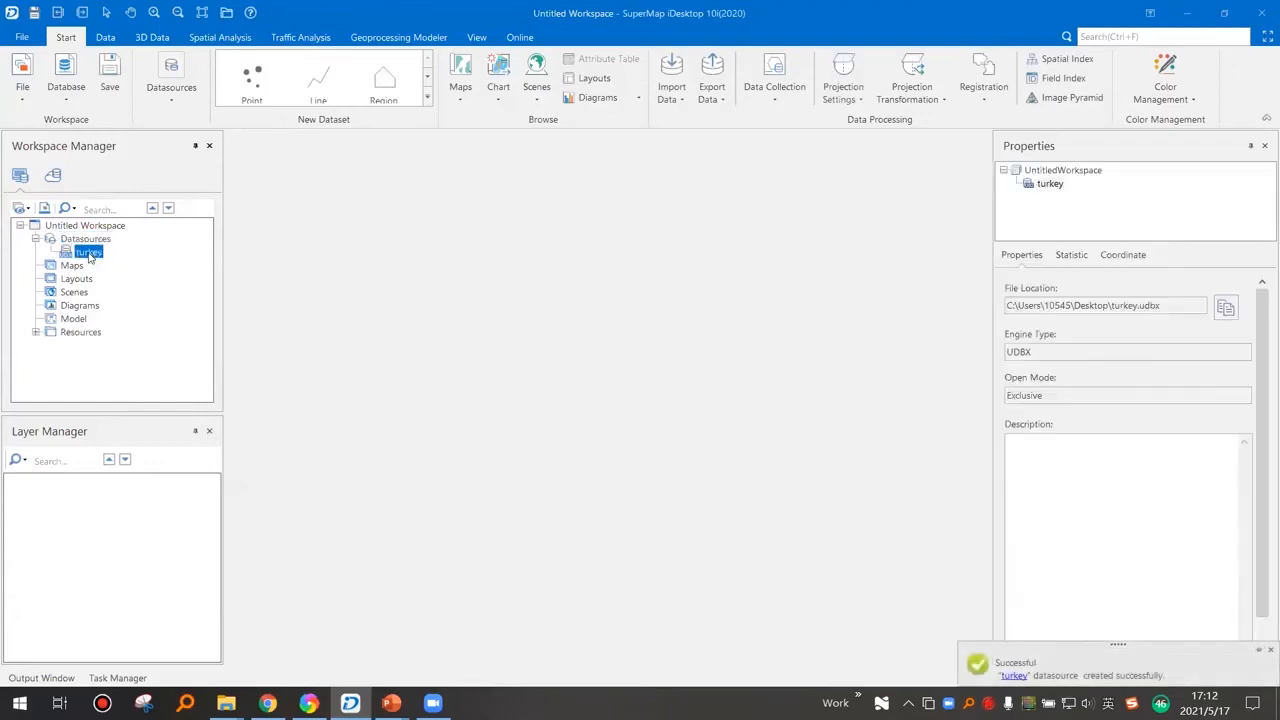
# - Switch to the Mapping Group presentation in PowerPoint and view the Step2 - Data Importing slide
pyautogui.click(391, 703)
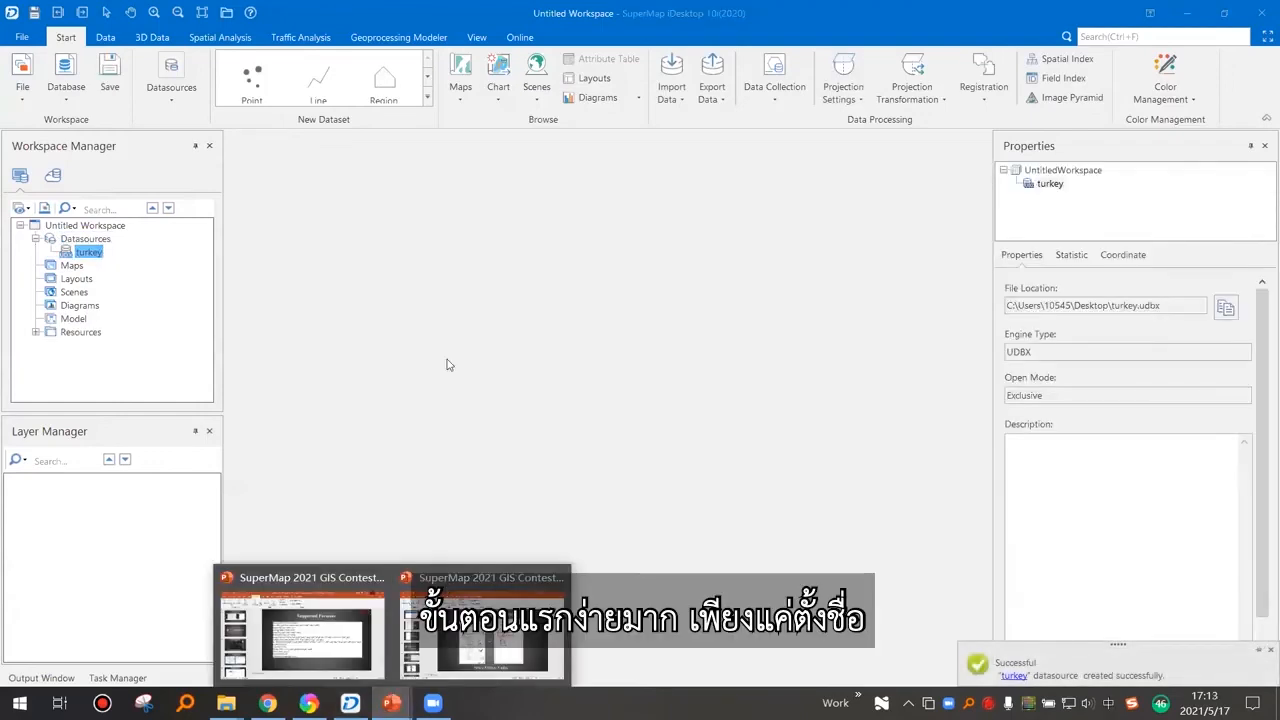
pyautogui.click(482, 625)
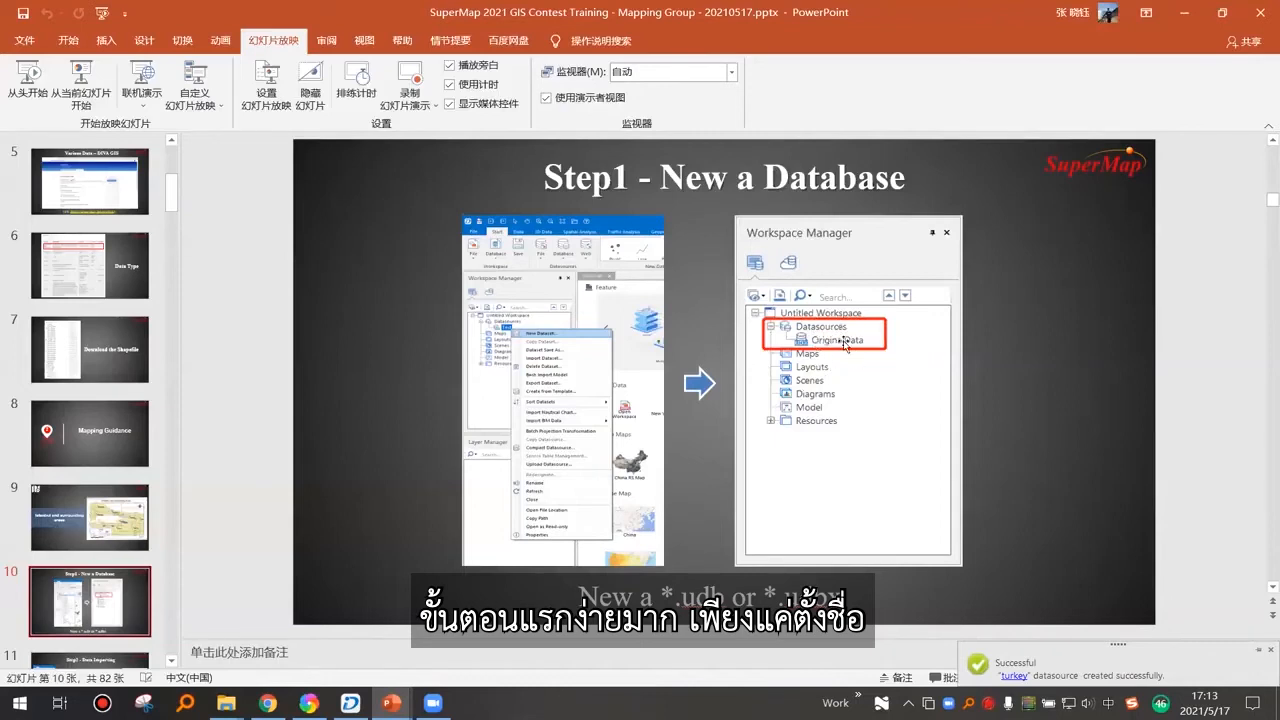
pyautogui.scroll(-2, 114, 541)
pyautogui.click(114, 541)
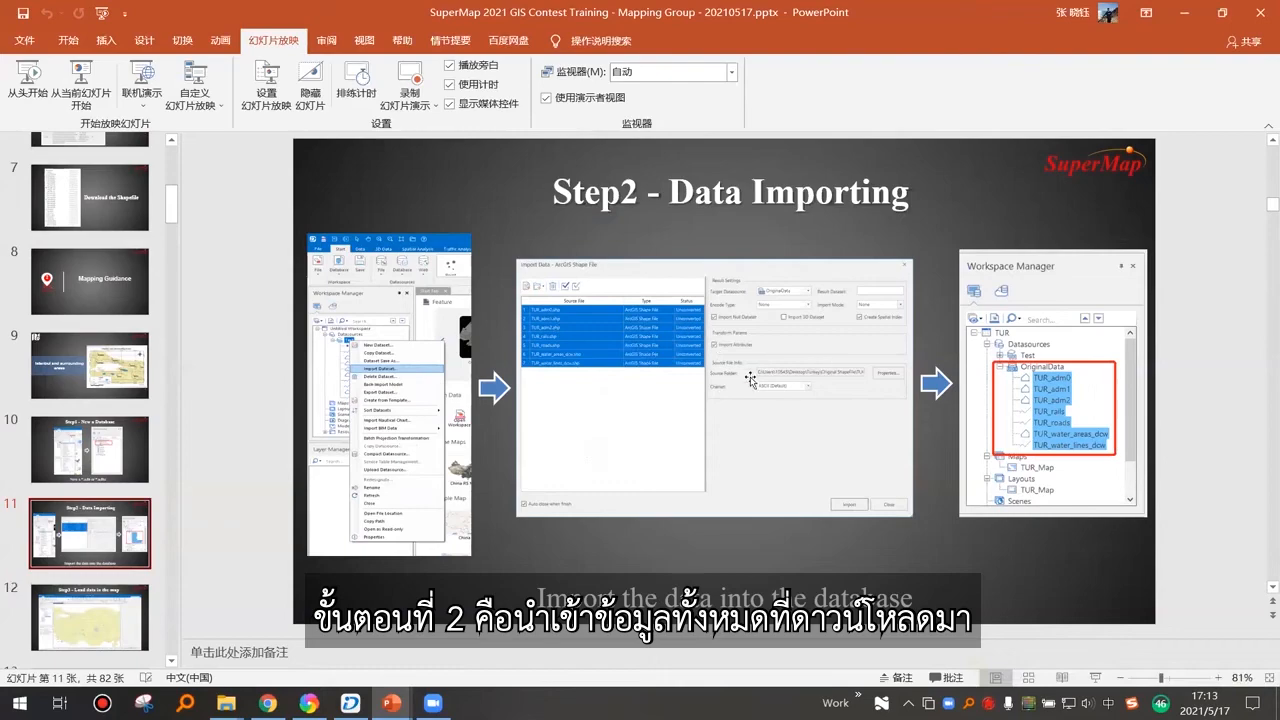
# - Switch to SuperMap iDesktop and open the dataset import for the turkey datasource
pyautogui.click(350, 703)
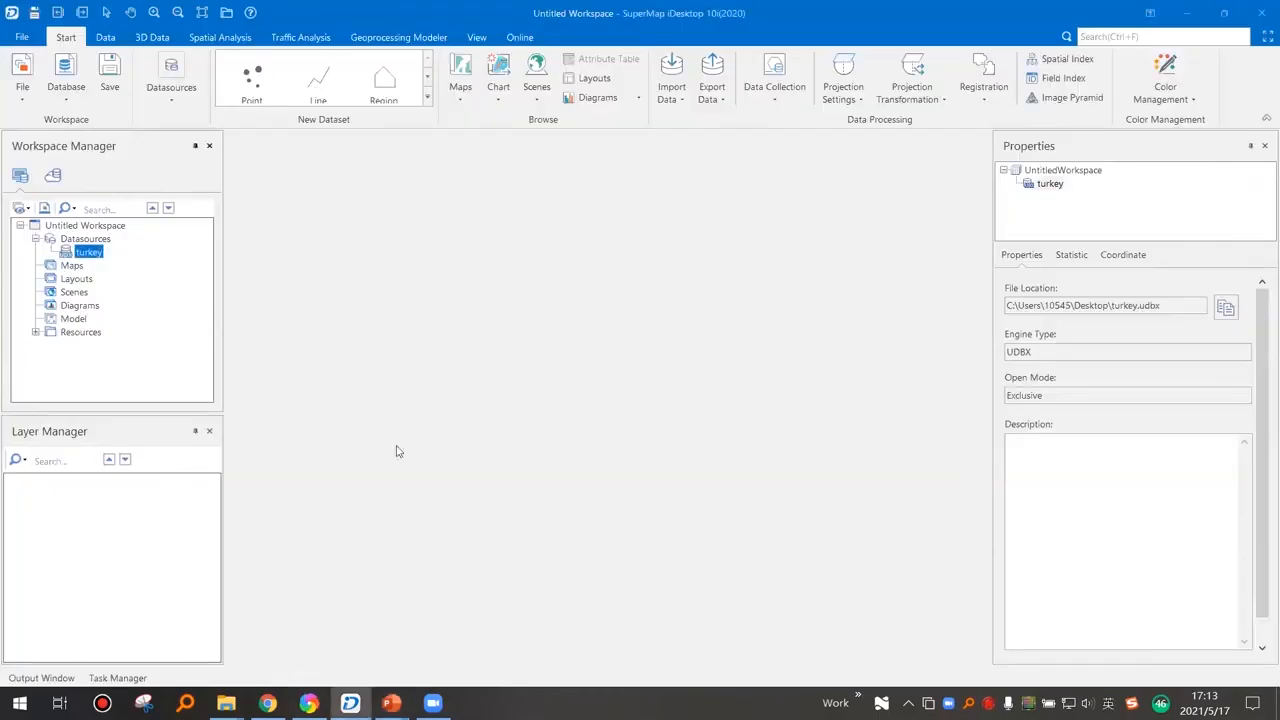
pyautogui.rightClick(90, 256)
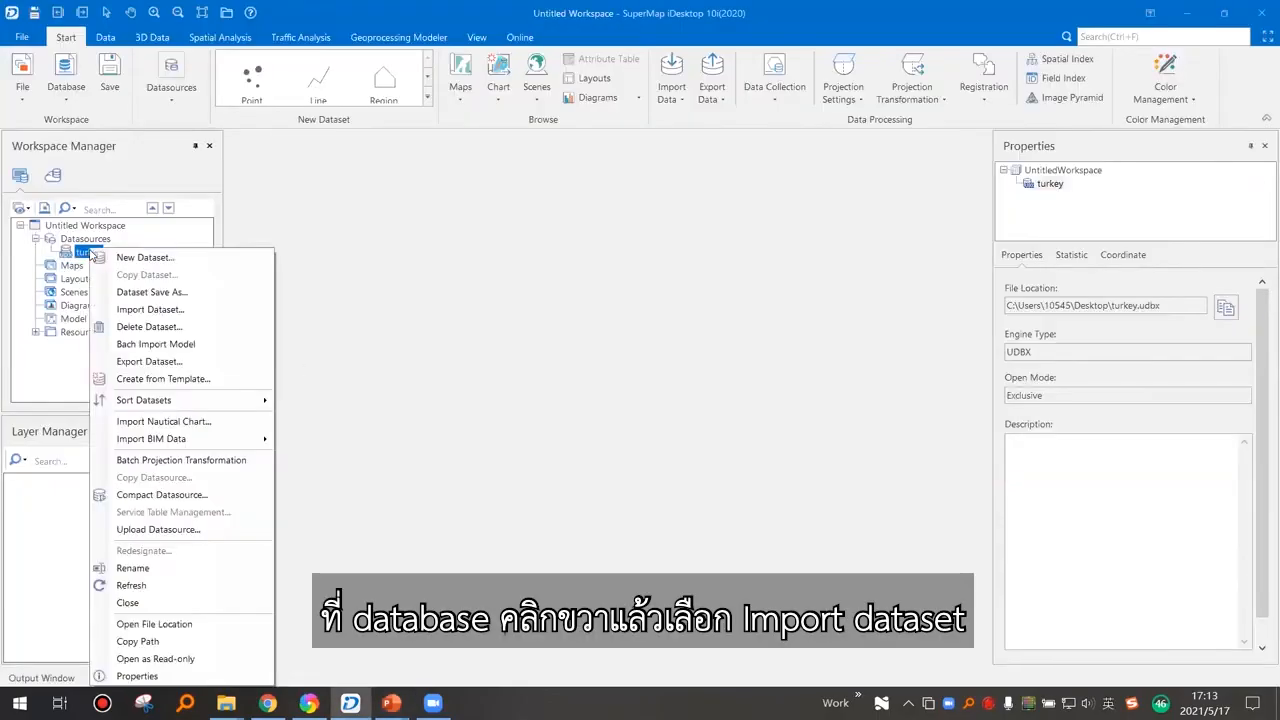
pyautogui.click(171, 312)
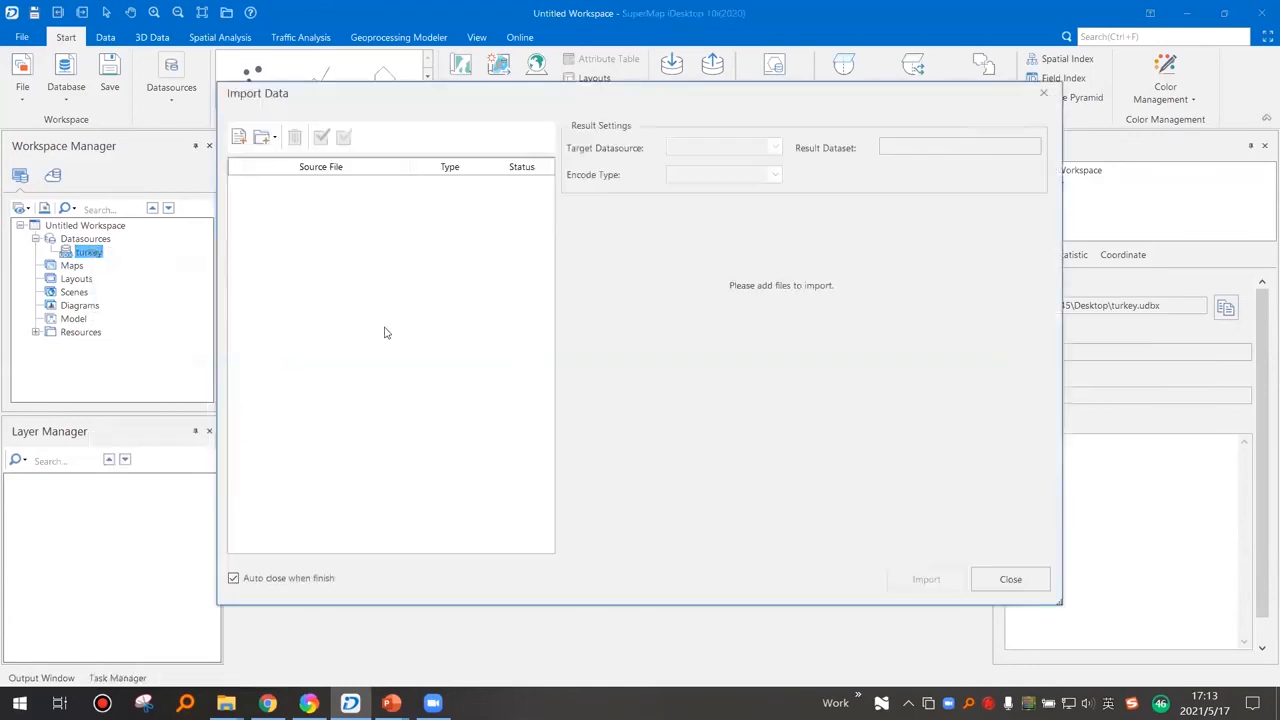
# - Add the seven SHP files, TUR_adm0 through TUR_water_lines_dcw, from DemoData\TurkeyMap\Original ShapeFile\TUR_data to the import list
pyautogui.click(238, 137)
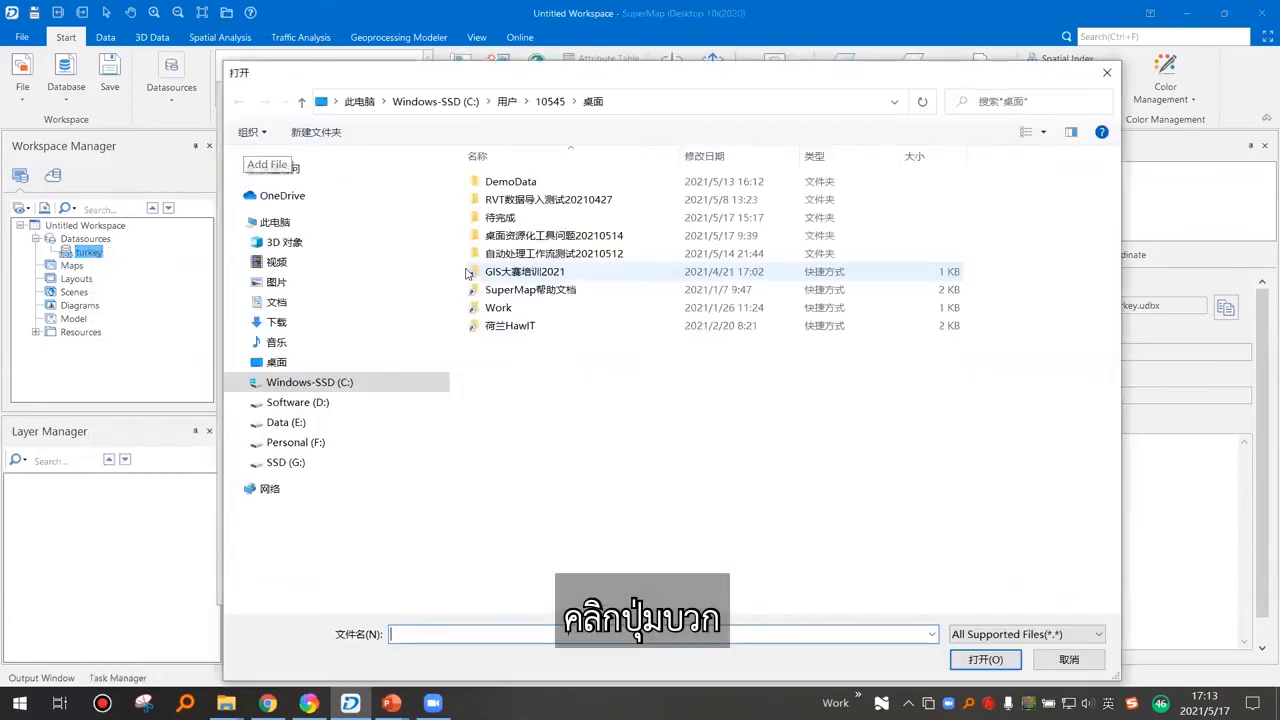
pyautogui.doubleClick(510, 181)
pyautogui.doubleClick(524, 199)
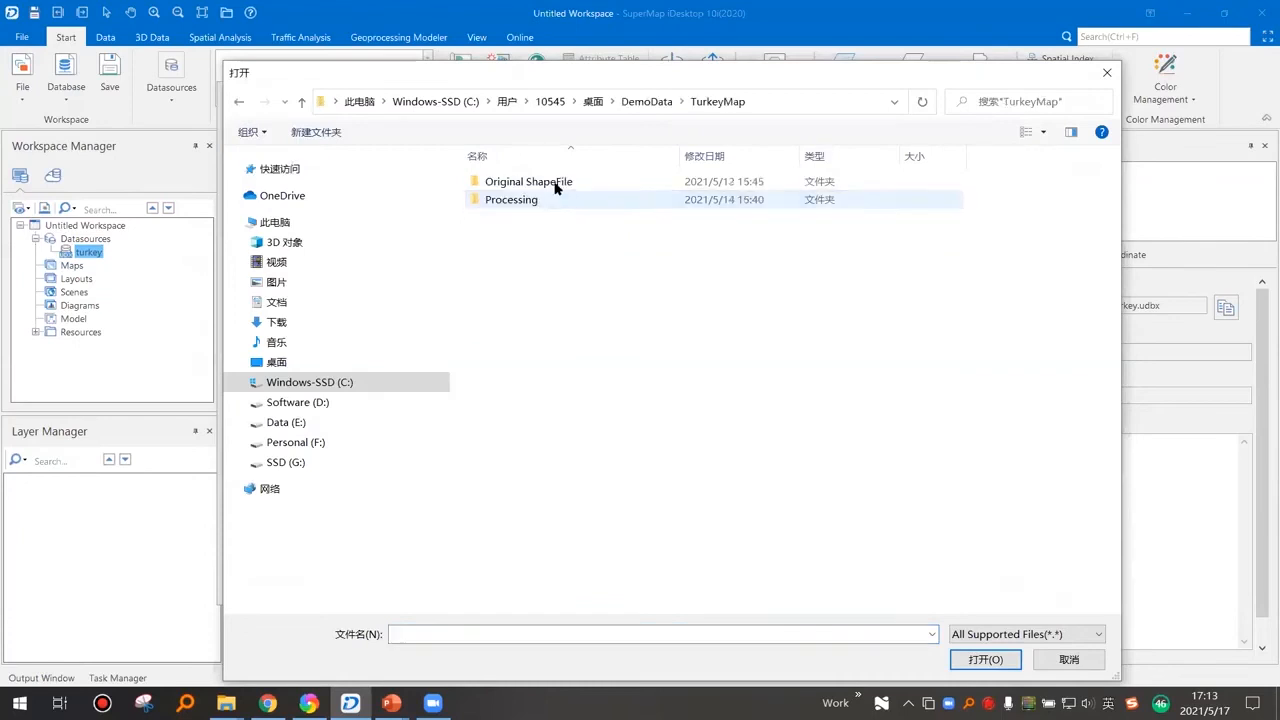
pyautogui.click(556, 181)
pyautogui.doubleClick(528, 181)
pyautogui.doubleClick(512, 181)
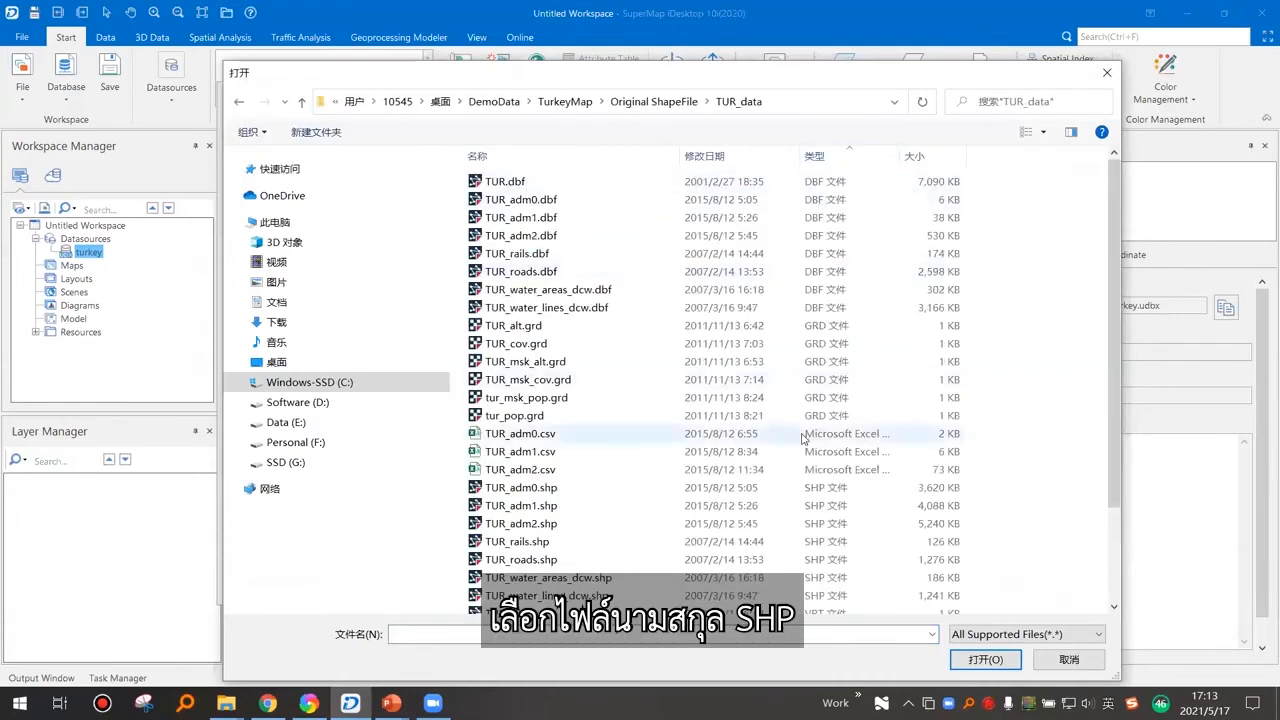
pyautogui.click(635, 492)
pyautogui.scroll(-3, 620, 550)
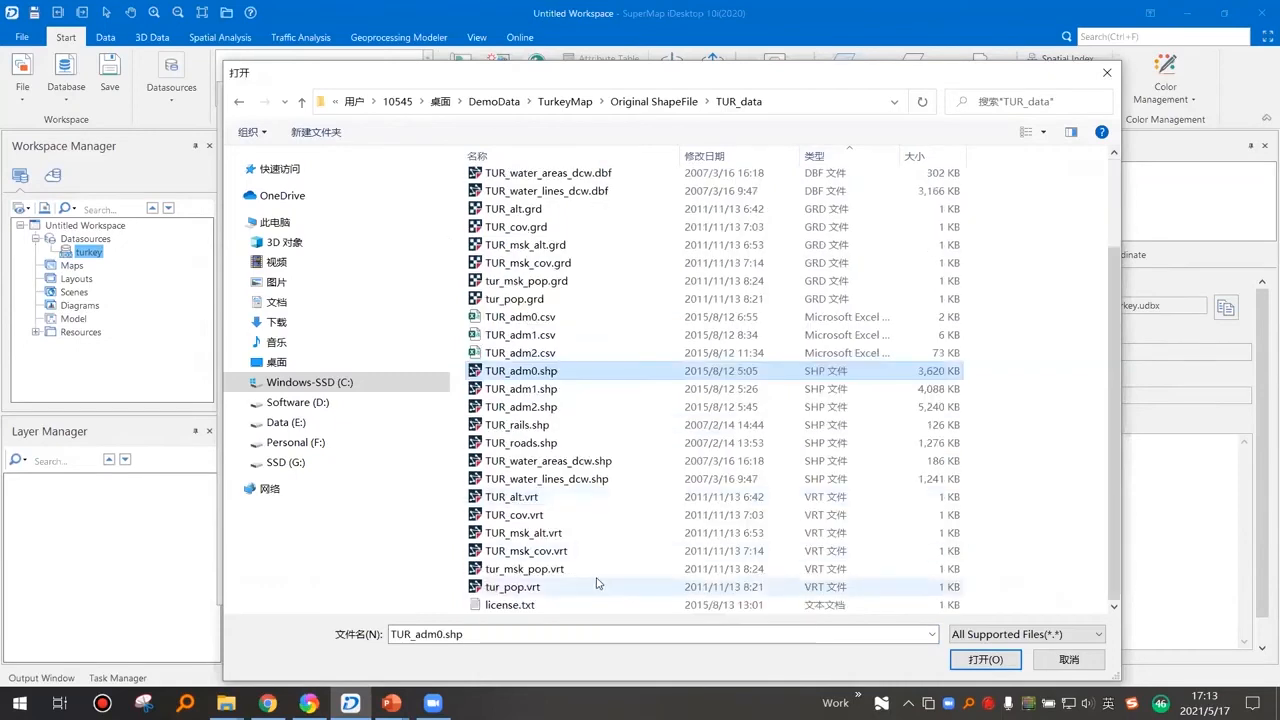
pyautogui.keyDown('shift'); pyautogui.click(606, 480); pyautogui.keyUp('shift')
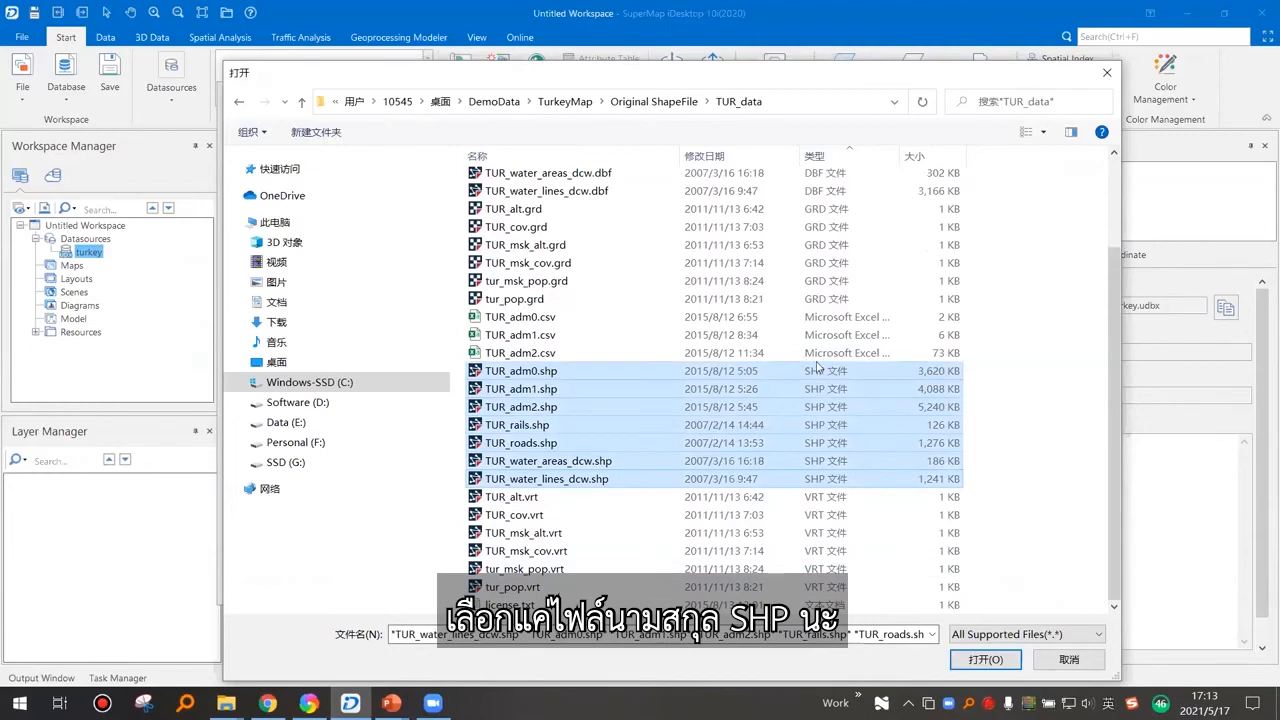
pyautogui.click(985, 660)
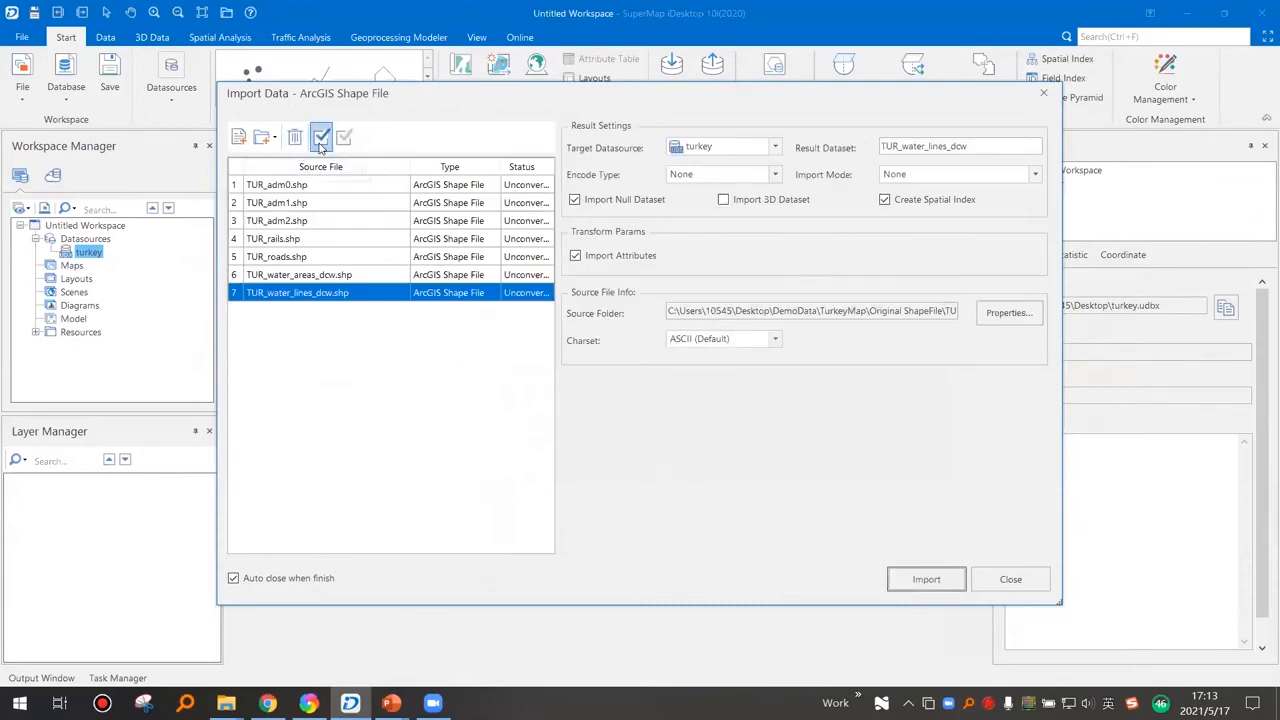
# - Select all listed shapefiles and import them into the turkey datasource
pyautogui.click(320, 140)
pyautogui.click(920, 580)
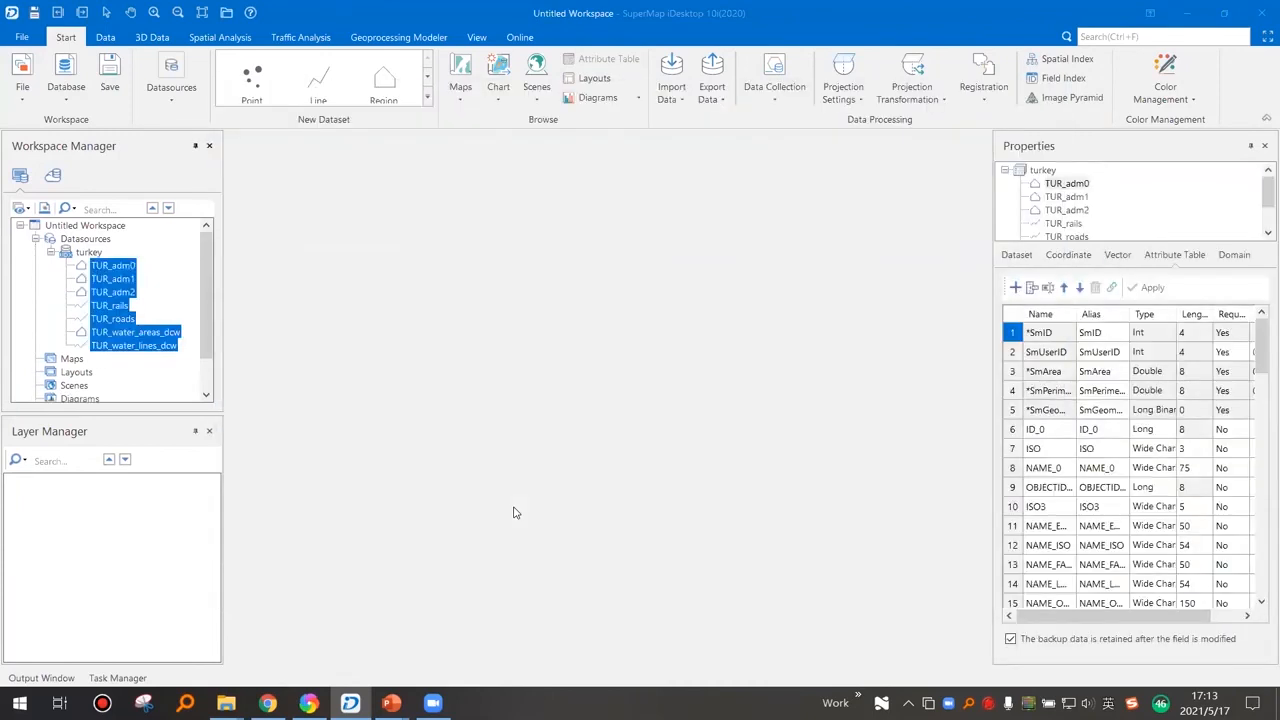
pyautogui.click(173, 363)
# - Review the imported datasets in the turkey datasource, including TUR_adm0, TUR_adm1 and TUR_water_lines_dcw
pyautogui.click(110, 268)
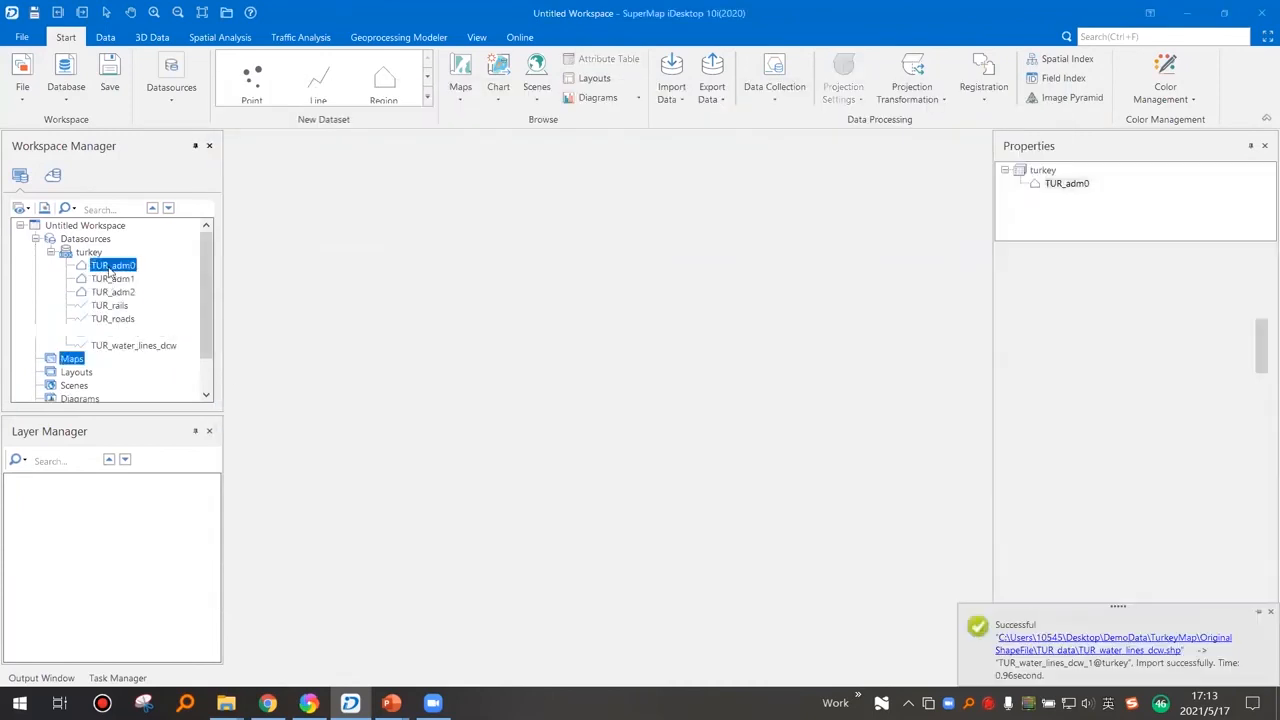
pyautogui.click(100, 280)
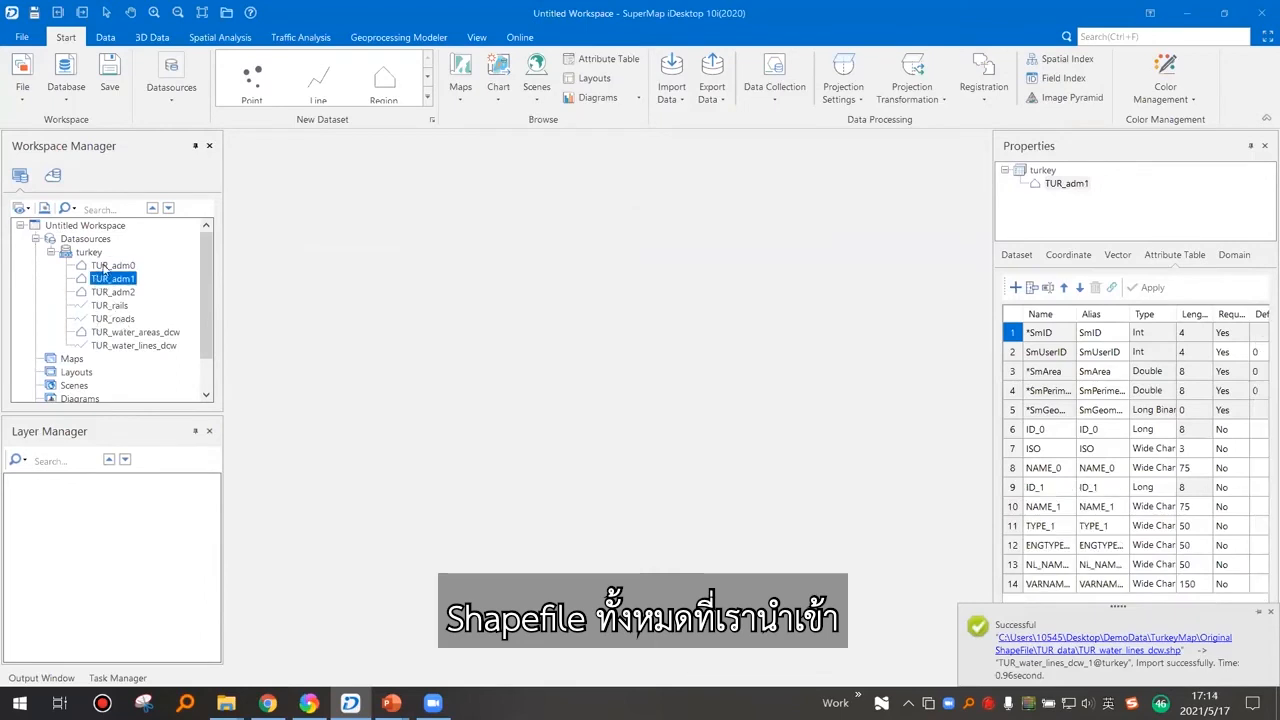
pyautogui.click(105, 267)
pyautogui.click(92, 253)
pyautogui.click(108, 266)
pyautogui.click(127, 345)
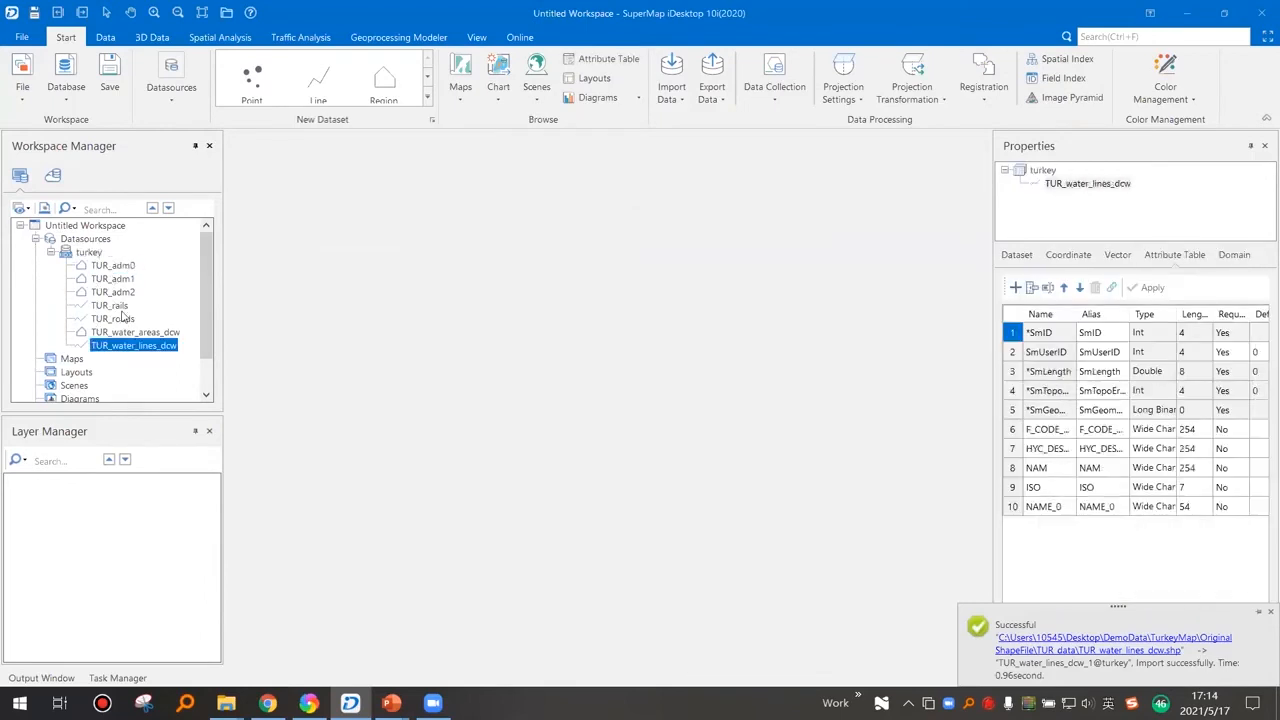
# - Switch to the Mapping Group presentation in PowerPoint and view the Step3 - Load data in the map slide
pyautogui.moveTo(391, 703)
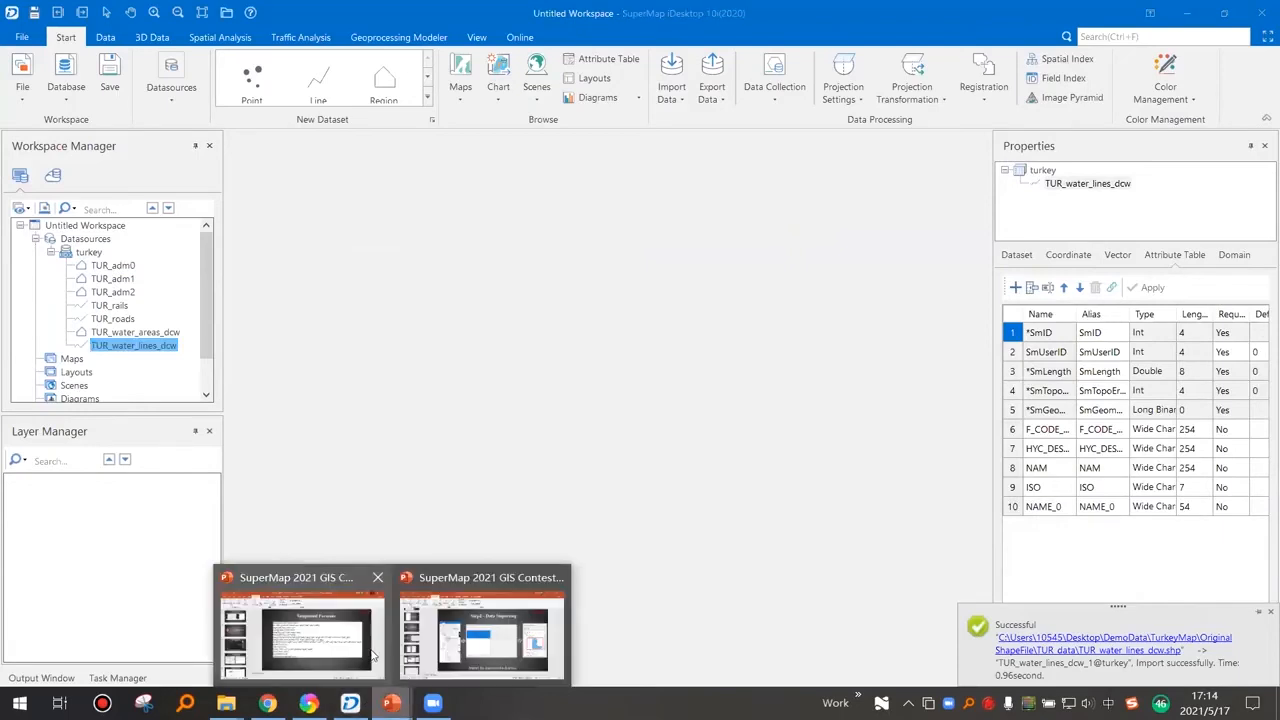
pyautogui.click(482, 630)
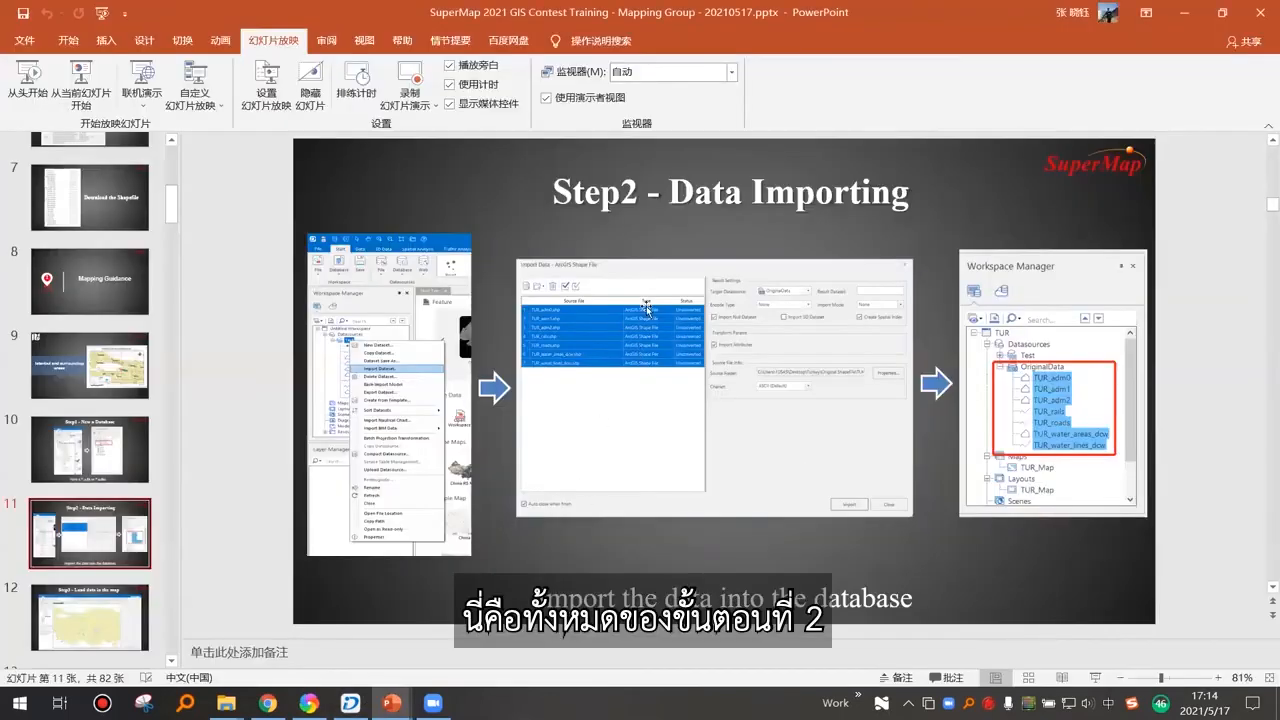
pyautogui.scroll(-3, 98, 492)
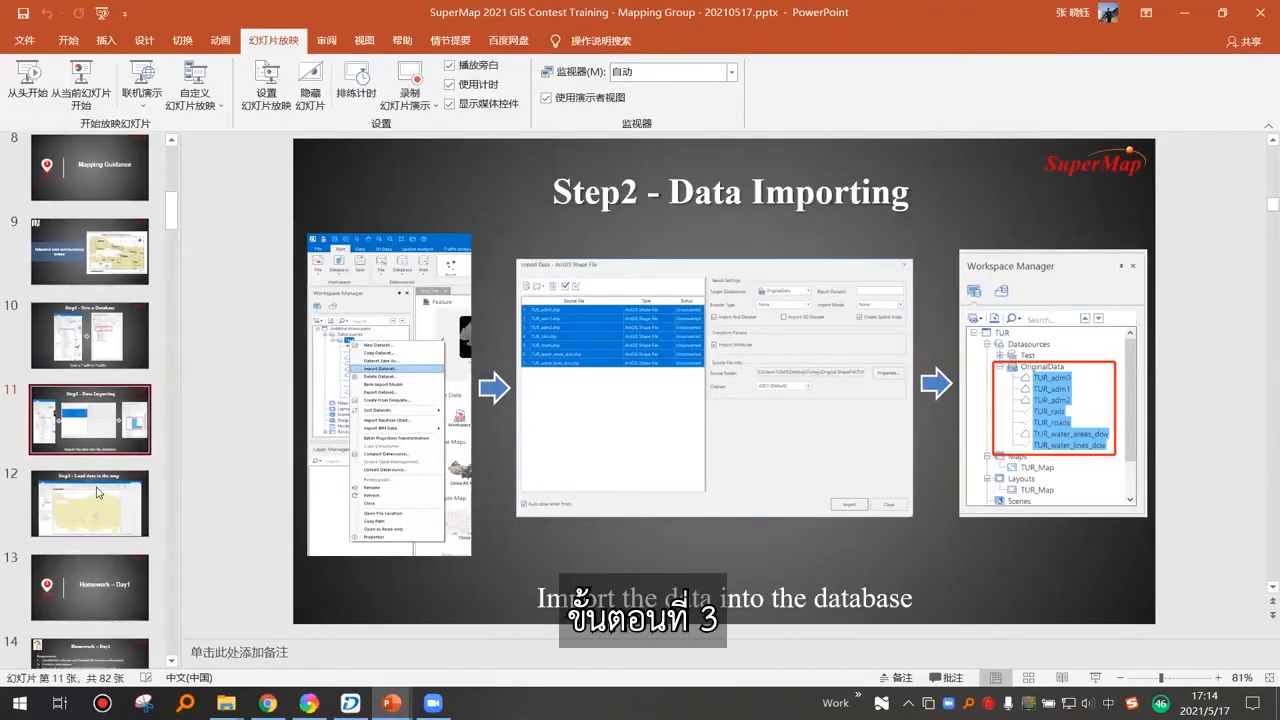
pyautogui.click(98, 492)
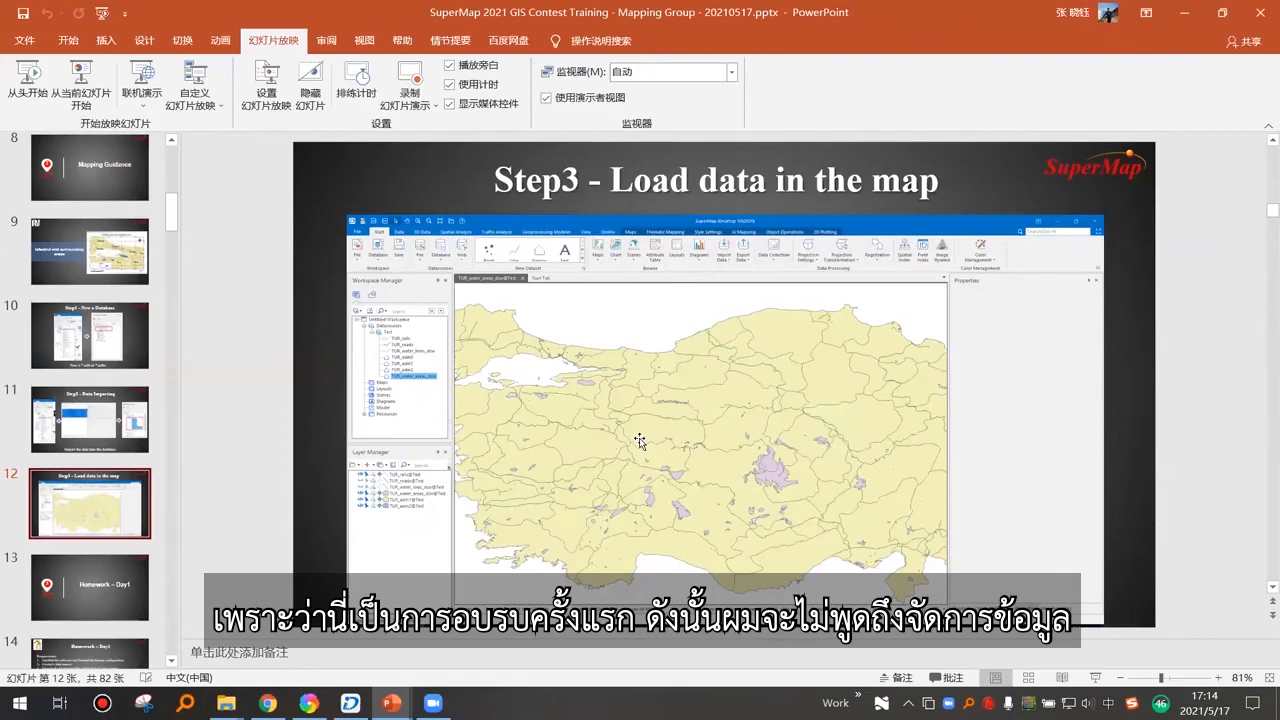
pyautogui.click(770, 420)
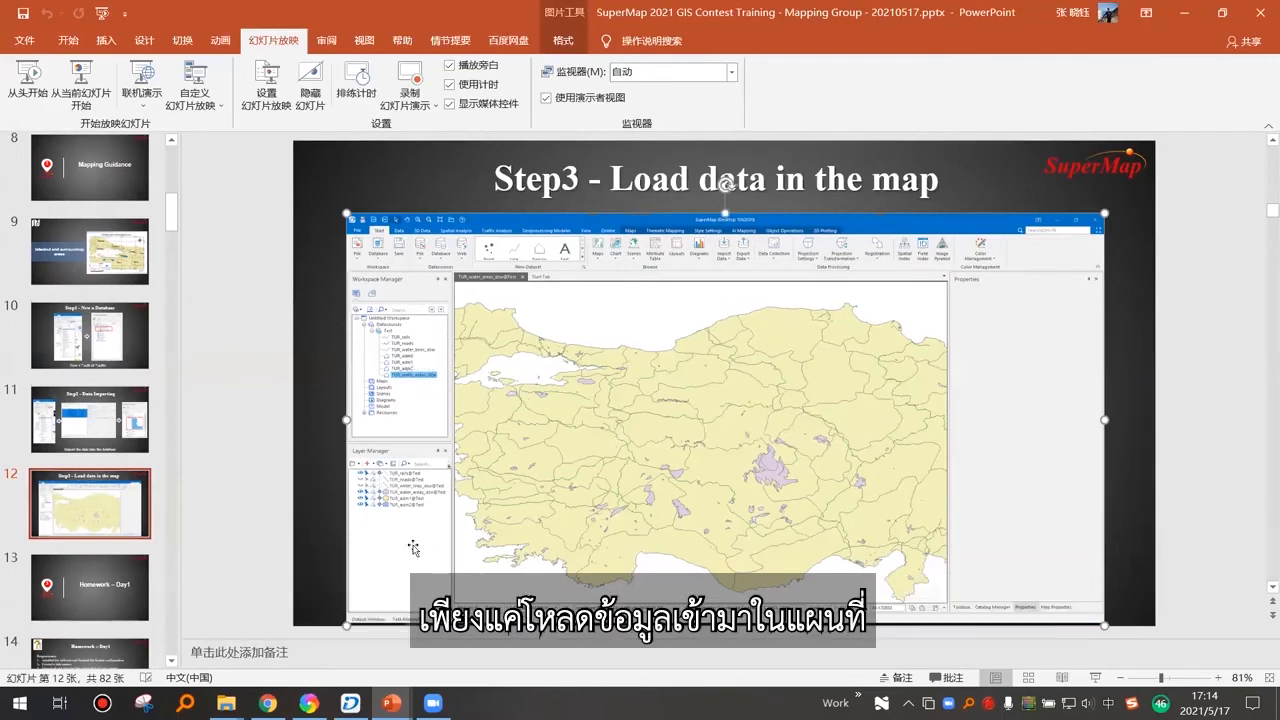
# - Switch to SuperMap iDesktop, add all seven turkey datasets to a new map and inspect it
pyautogui.click(350, 703)
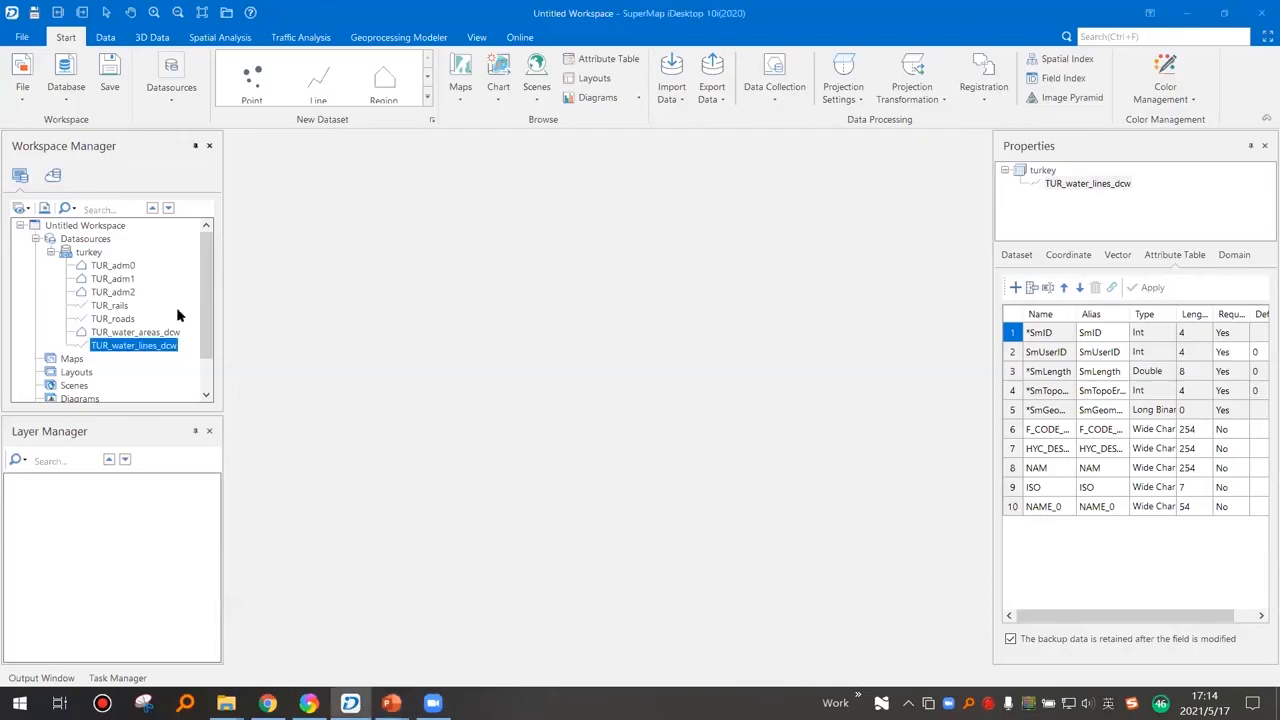
pyautogui.click(114, 265)
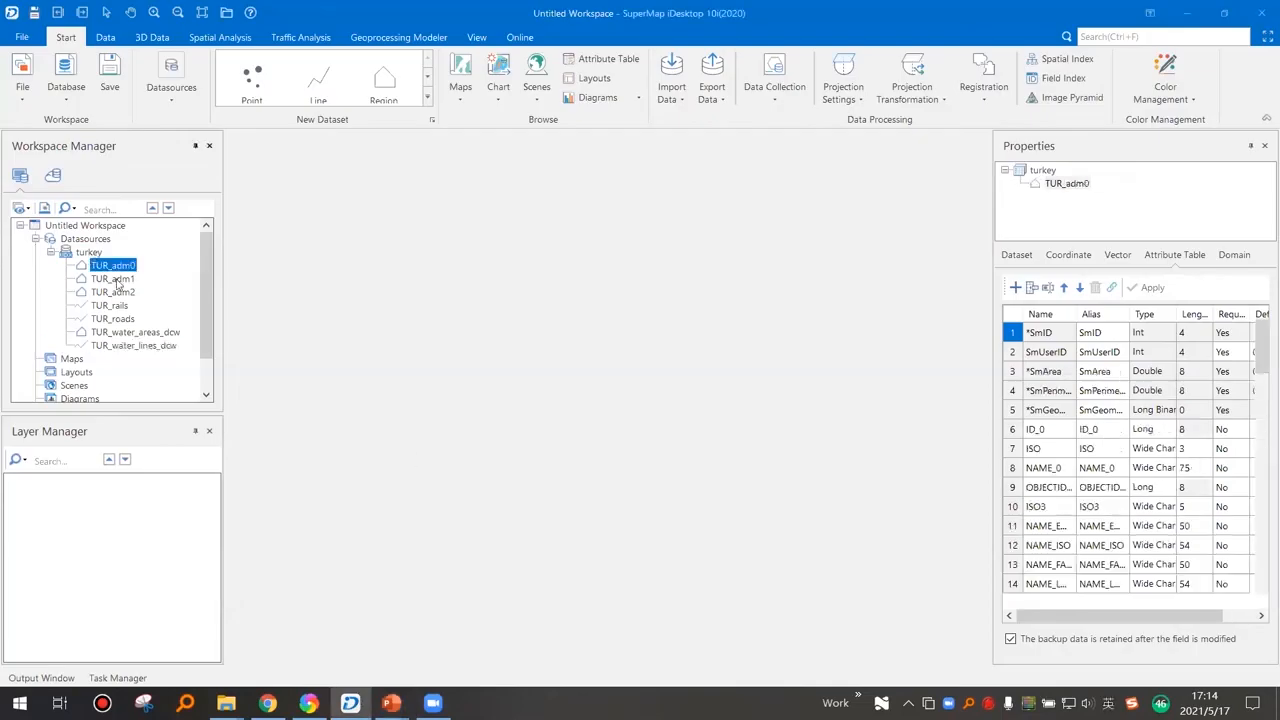
pyautogui.keyDown('shift'); pyautogui.click(124, 346); pyautogui.keyUp('shift')
pyautogui.rightClick(124, 346)
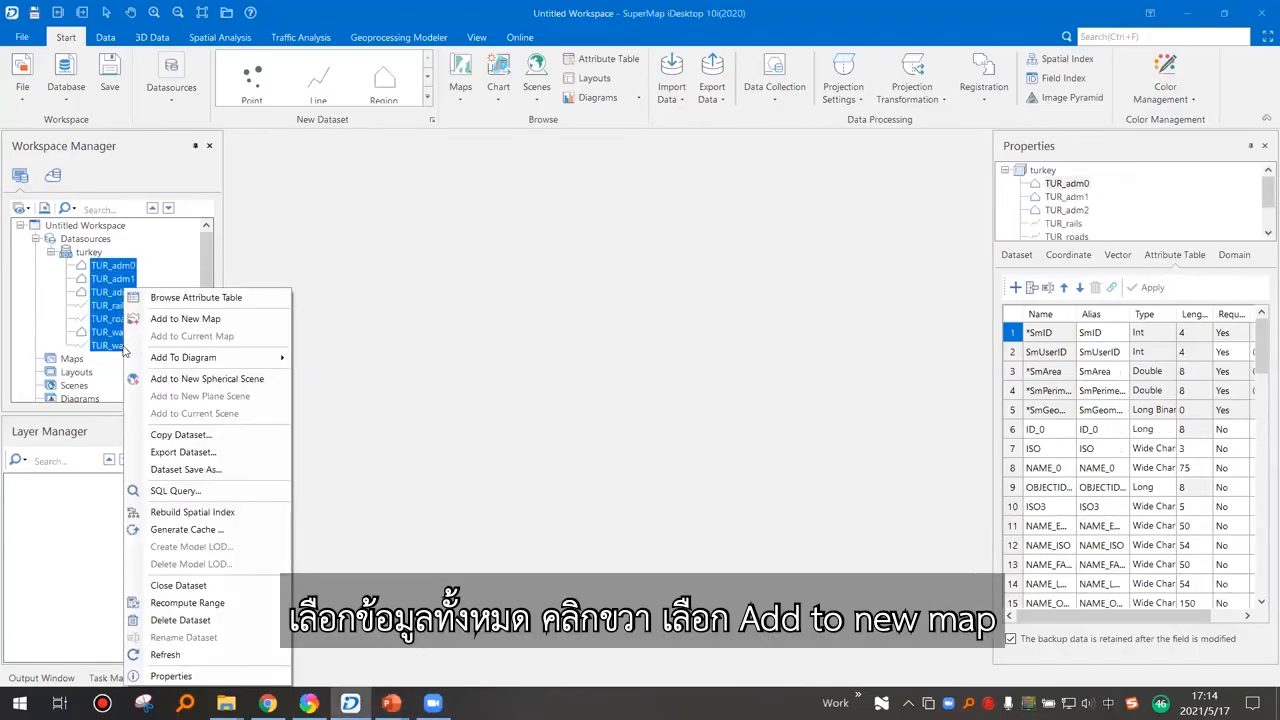
pyautogui.click(182, 320)
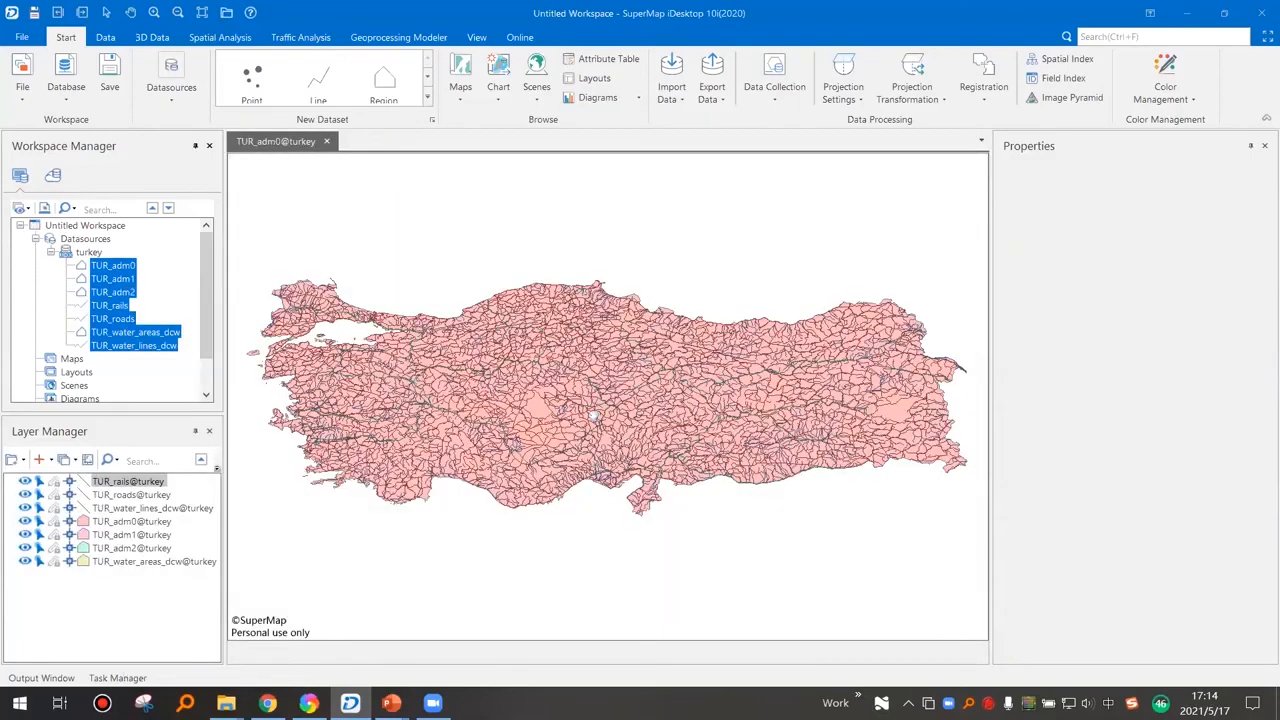
pyautogui.scroll(1, 463, 385)
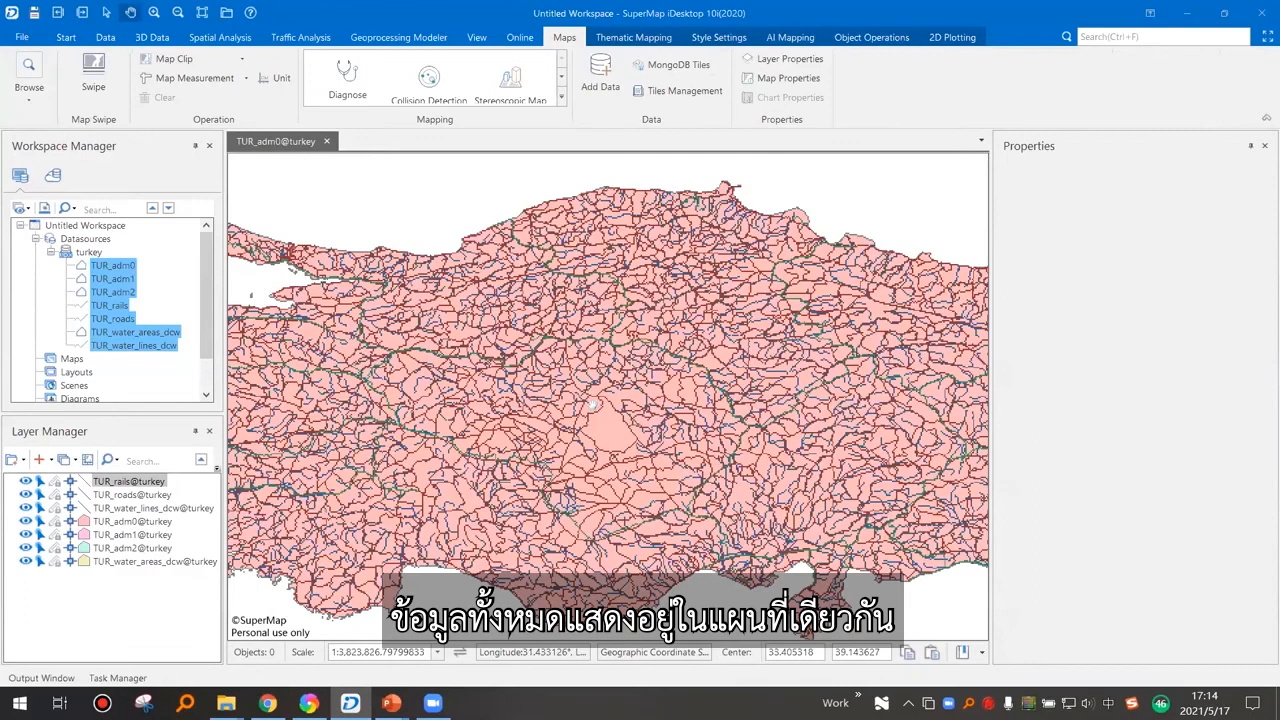
pyautogui.scroll(-1, 460, 386)
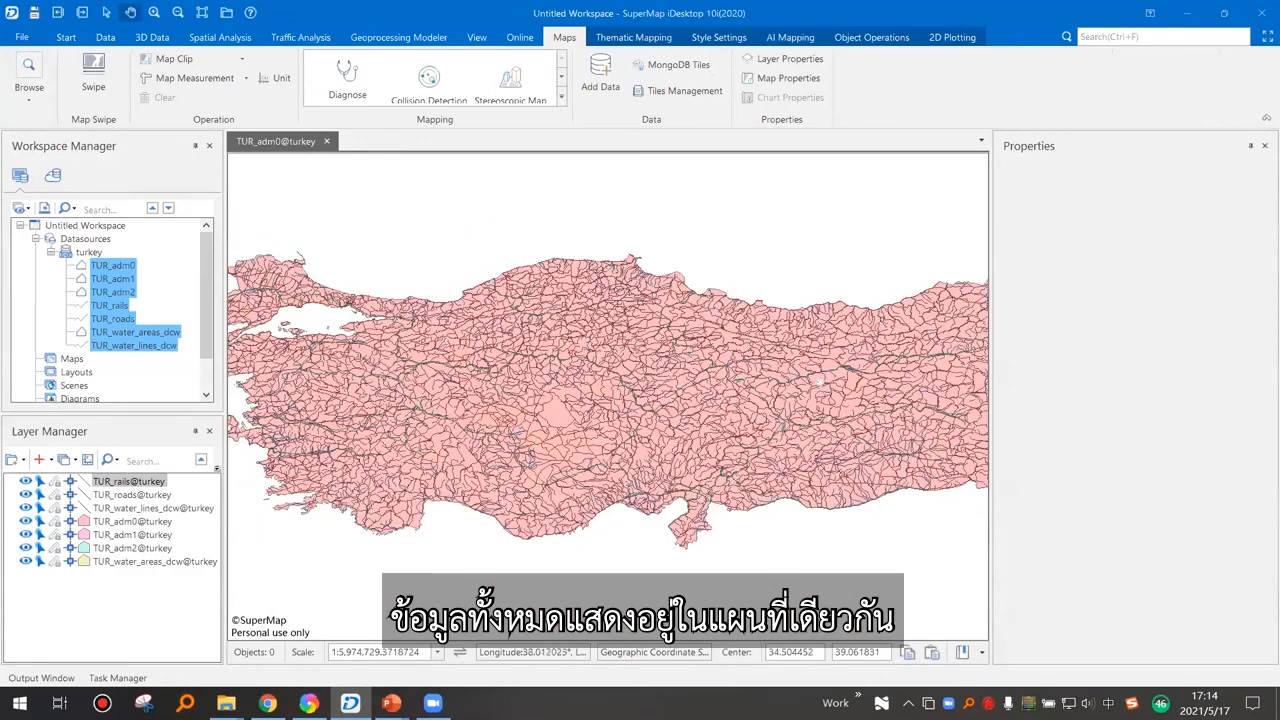
# - Close the Properties panel and replace the open map with a new one containing all seven turkey datasets
pyautogui.click(1251, 145)
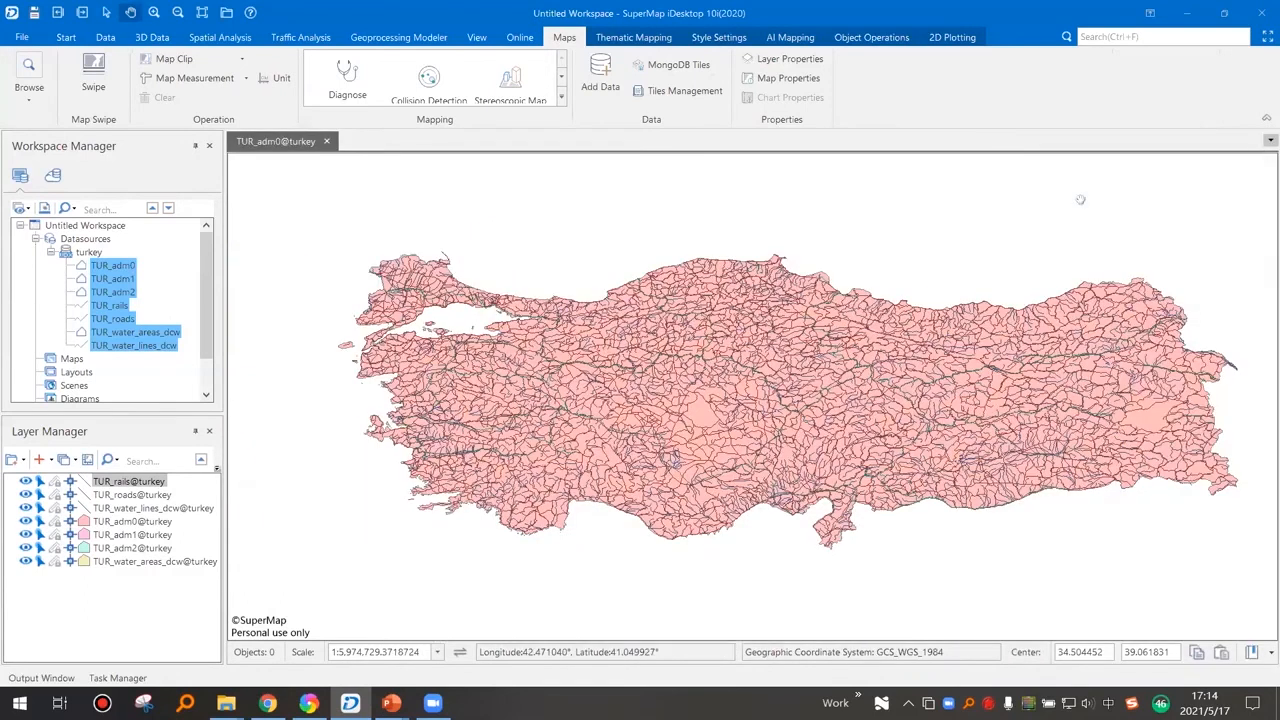
pyautogui.click(326, 141)
pyautogui.click(669, 403)
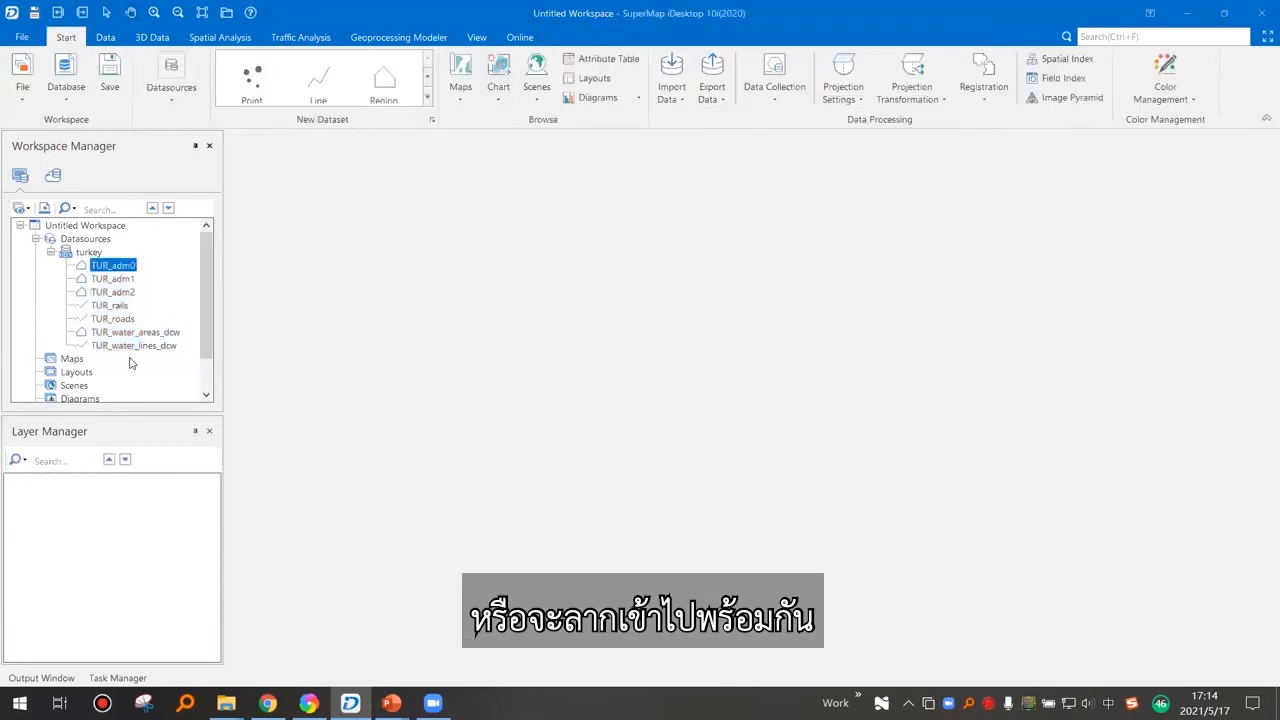
pyautogui.keyDown('shift'); pyautogui.click(133, 345); pyautogui.keyUp('shift')
pyautogui.moveTo(133, 345); pyautogui.dragTo(575, 363)
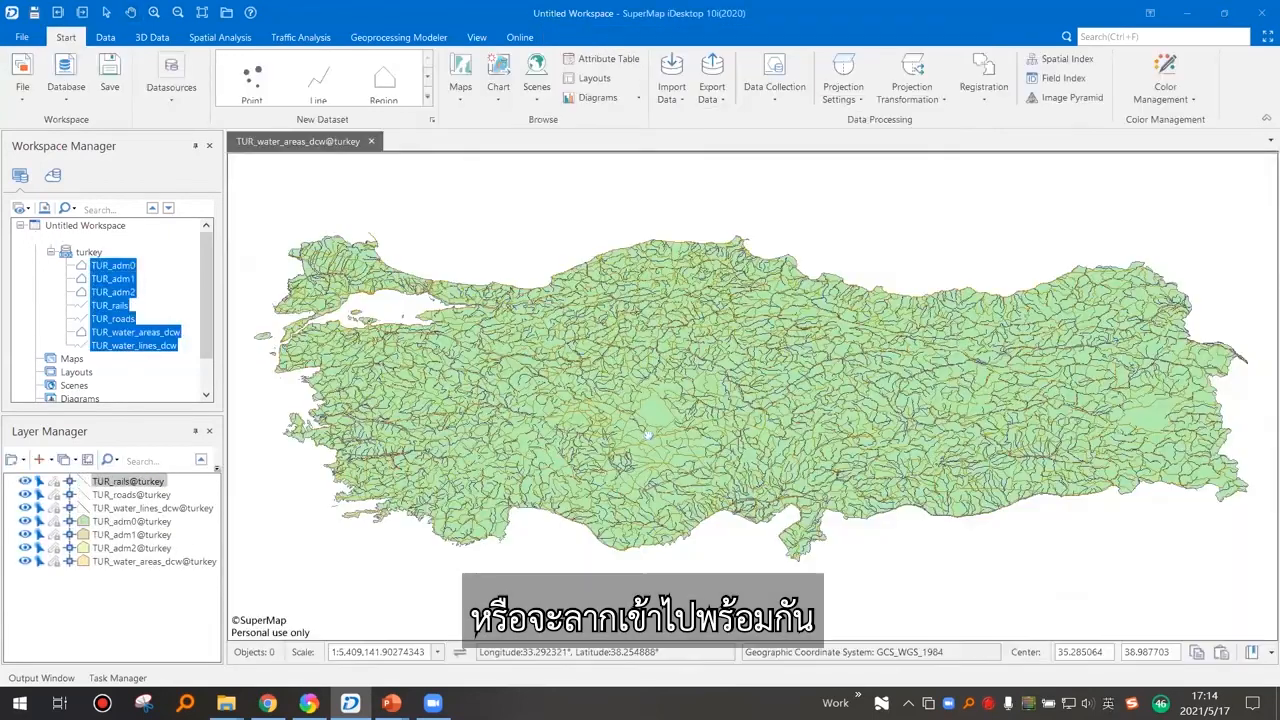
# - Hide the TUR_adm0, TUR_adm1 and TUR_adm2 layers in the map
pyautogui.click(26, 484)
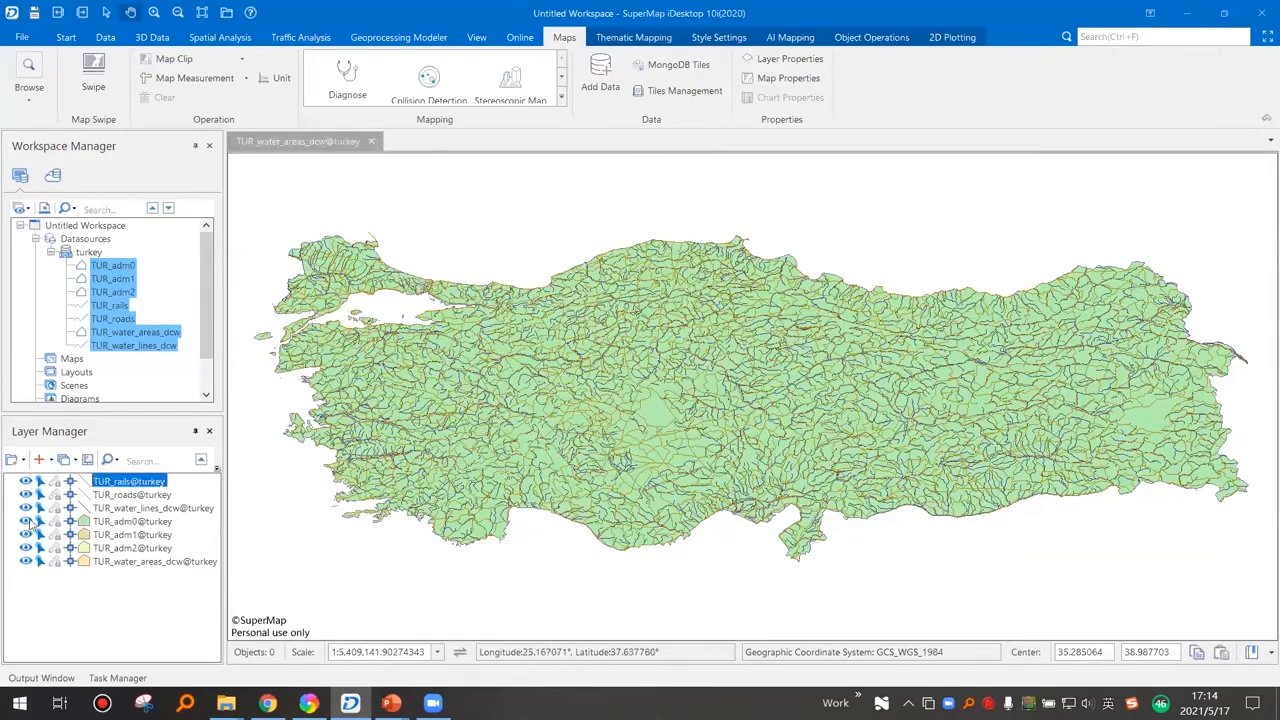
pyautogui.click(28, 535)
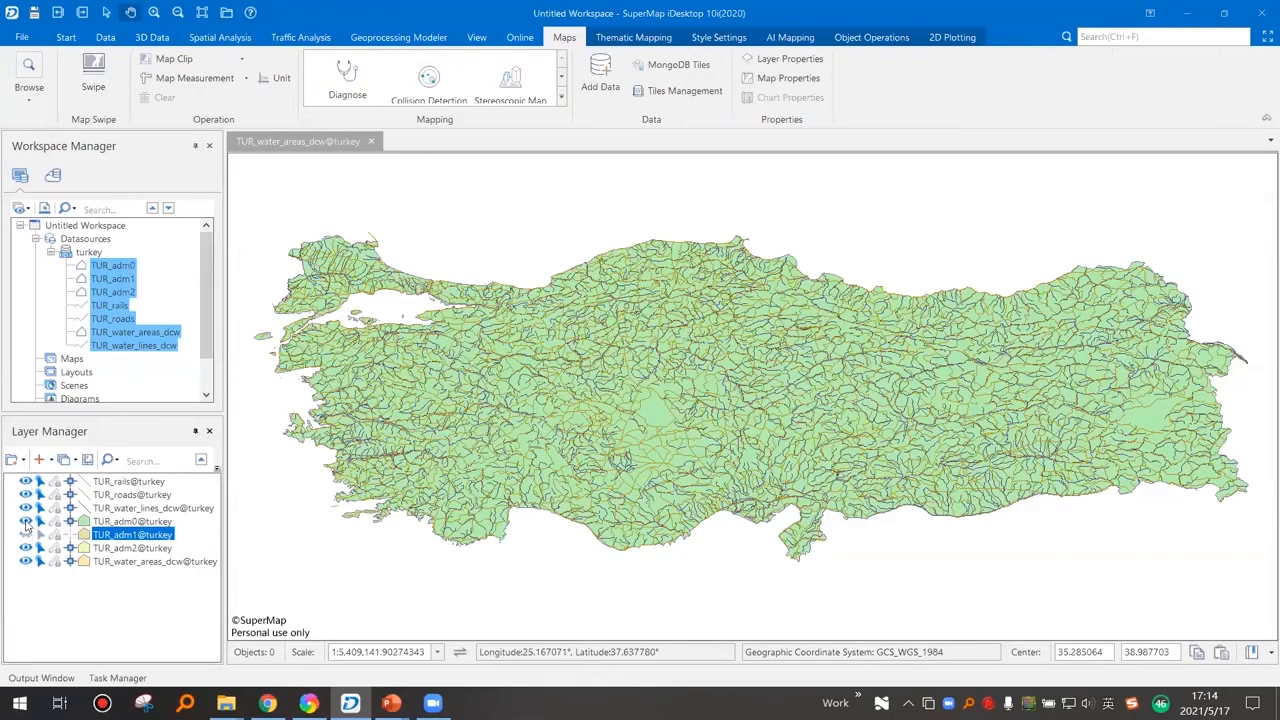
pyautogui.click(26, 522)
pyautogui.click(26, 535)
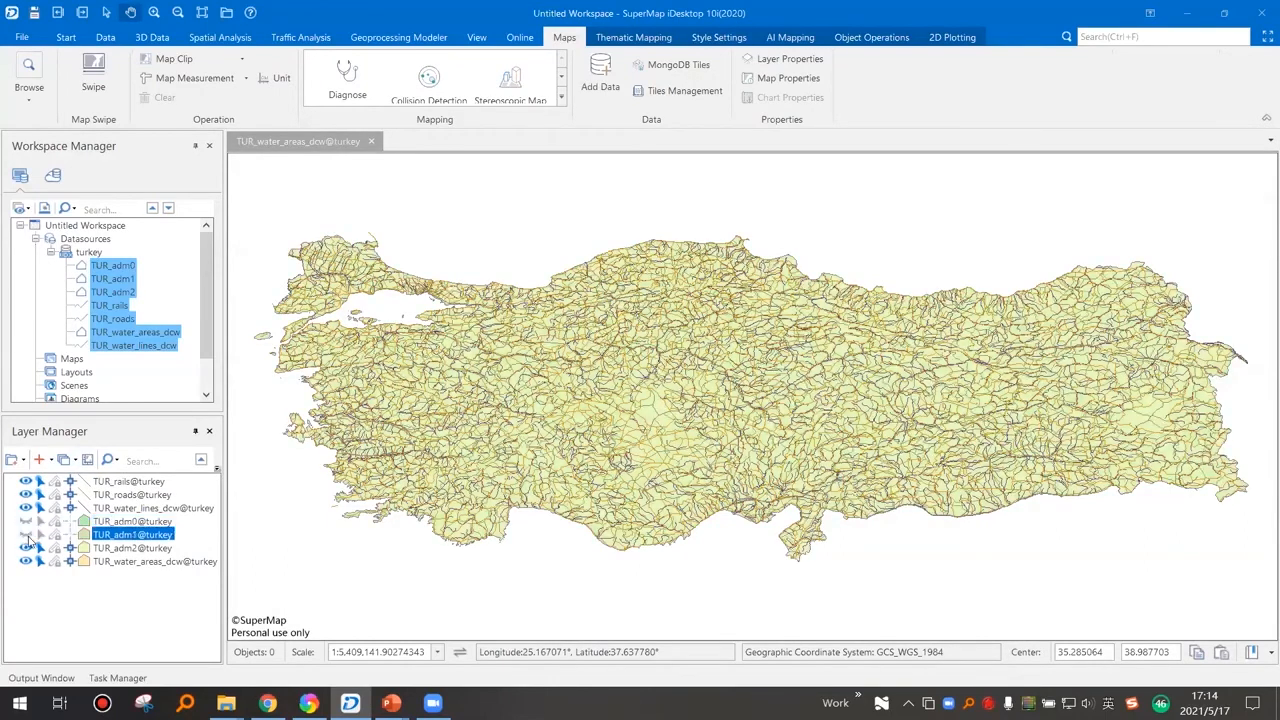
pyautogui.click(26, 549)
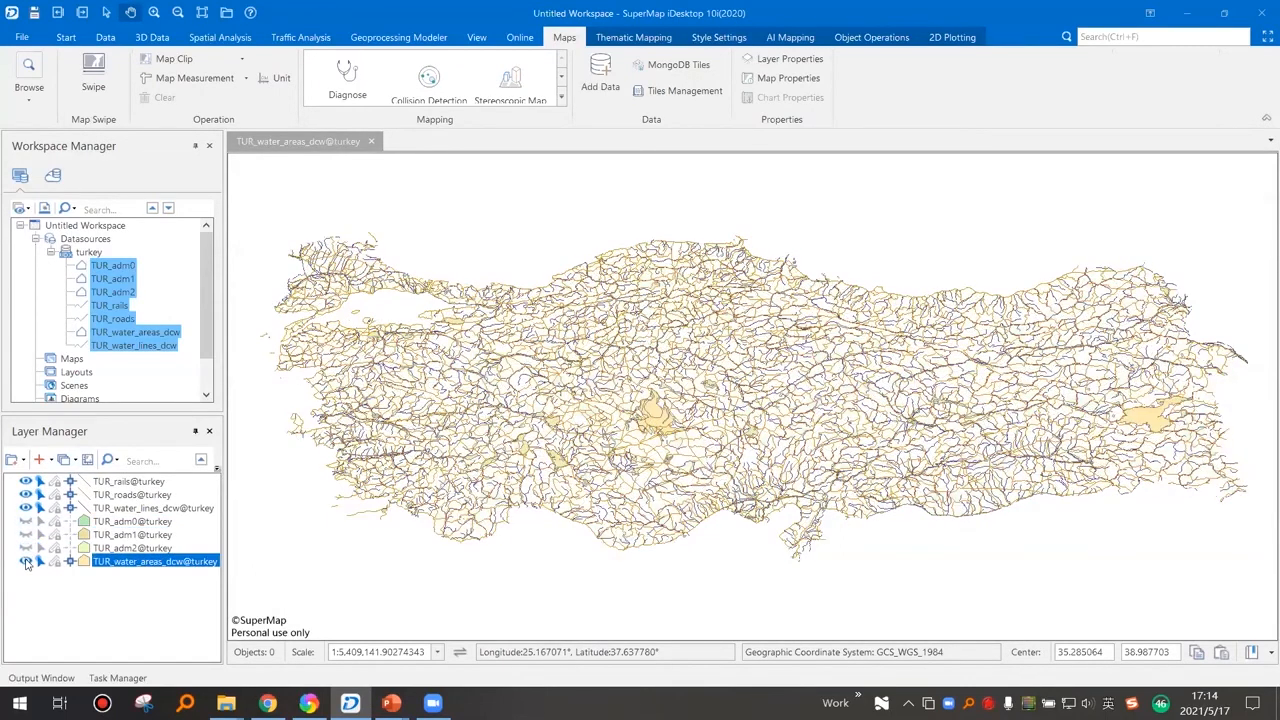
# - Browse the attribute tables of the TUR_adm0 and TUR_adm1 datasets, examining the province name fields in TUR_adm1
pyautogui.rightClick(114, 267)
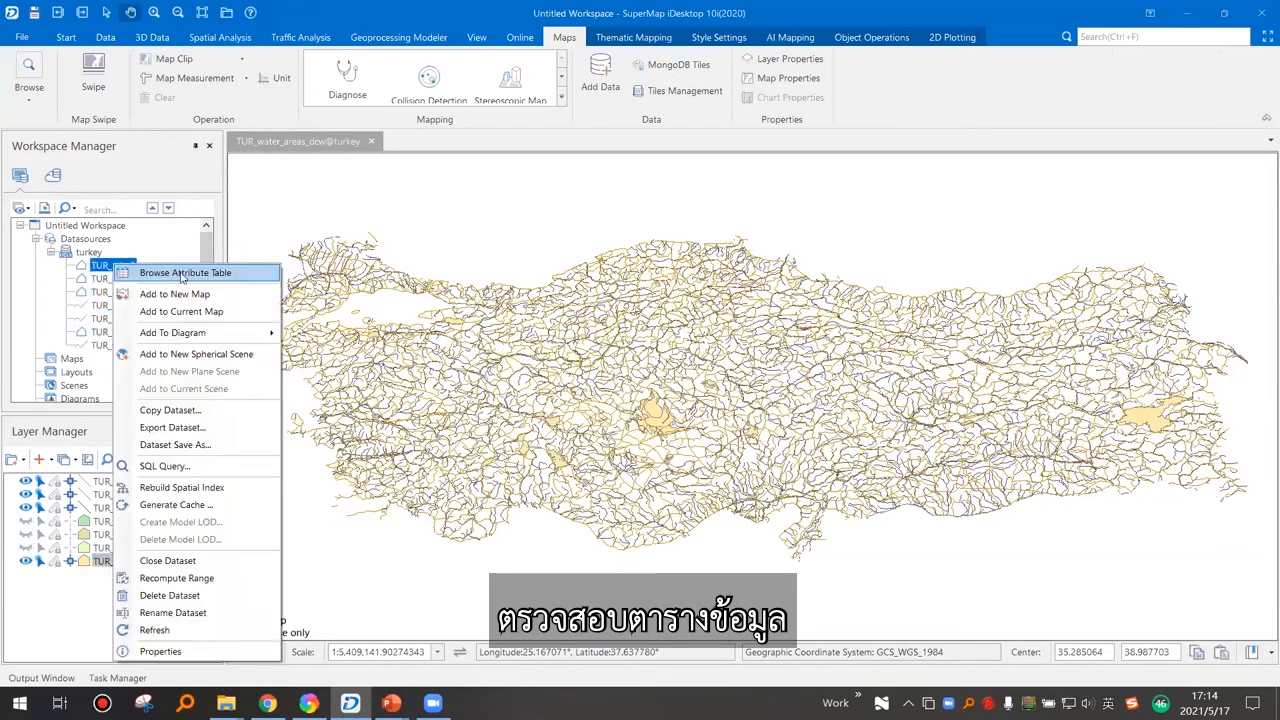
pyautogui.click(182, 274)
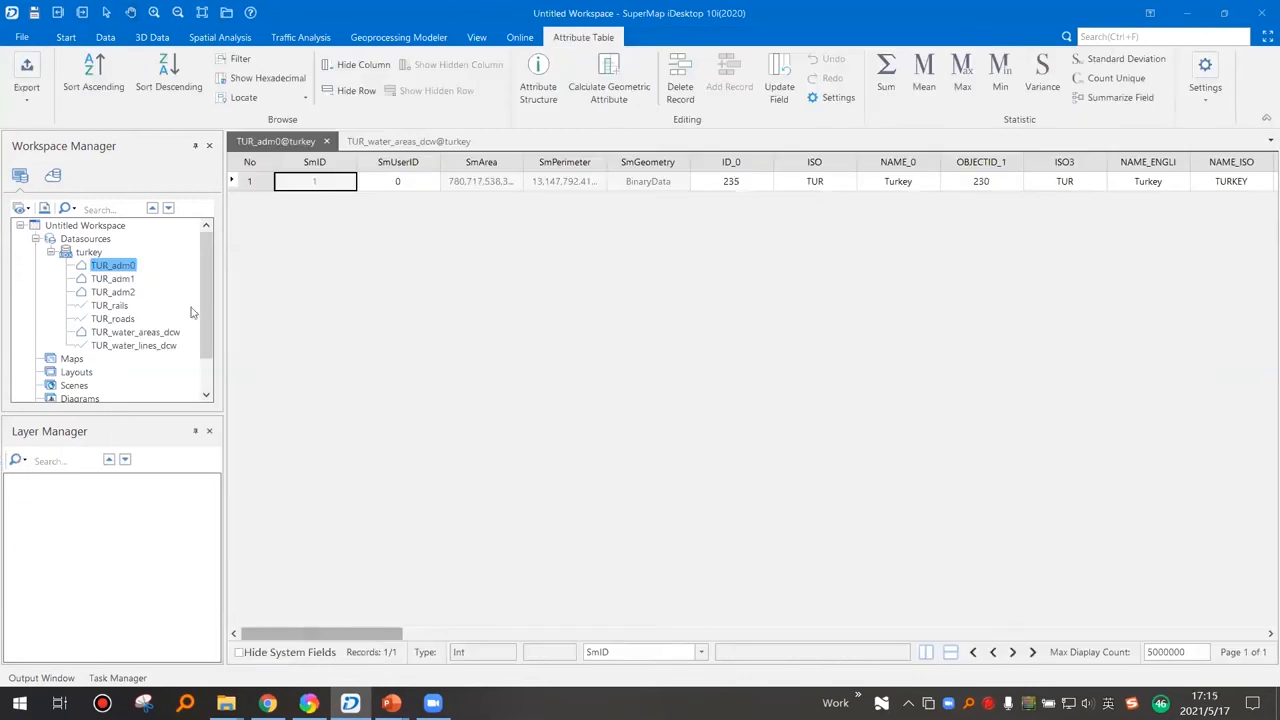
pyautogui.rightClick(113, 279)
pyautogui.click(170, 288)
pyautogui.moveTo(401, 636); pyautogui.dragTo(650, 636)
pyautogui.scroll(-3, 783, 452)
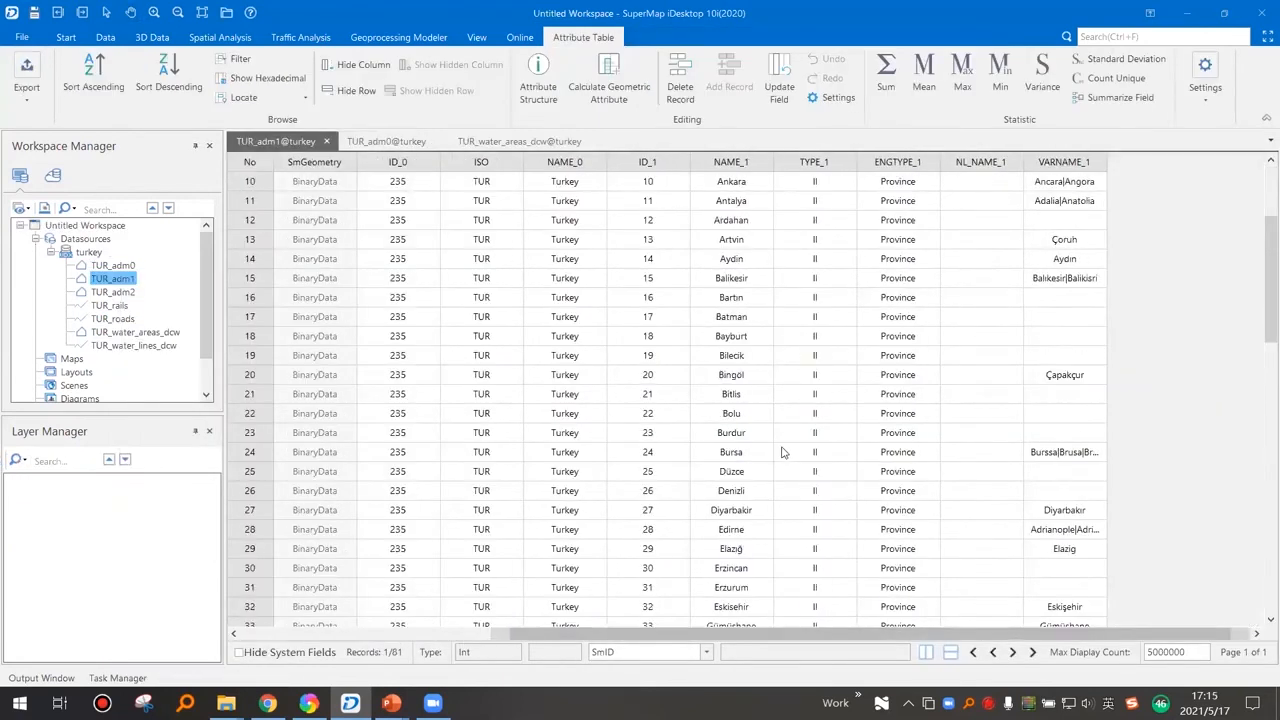
# - Switch to the Mapping Group presentation in PowerPoint, start the show from the Step3 slide and advance to the Homework – Day1 requirements
pyautogui.moveTo(391, 703)
pyautogui.click(407, 560)
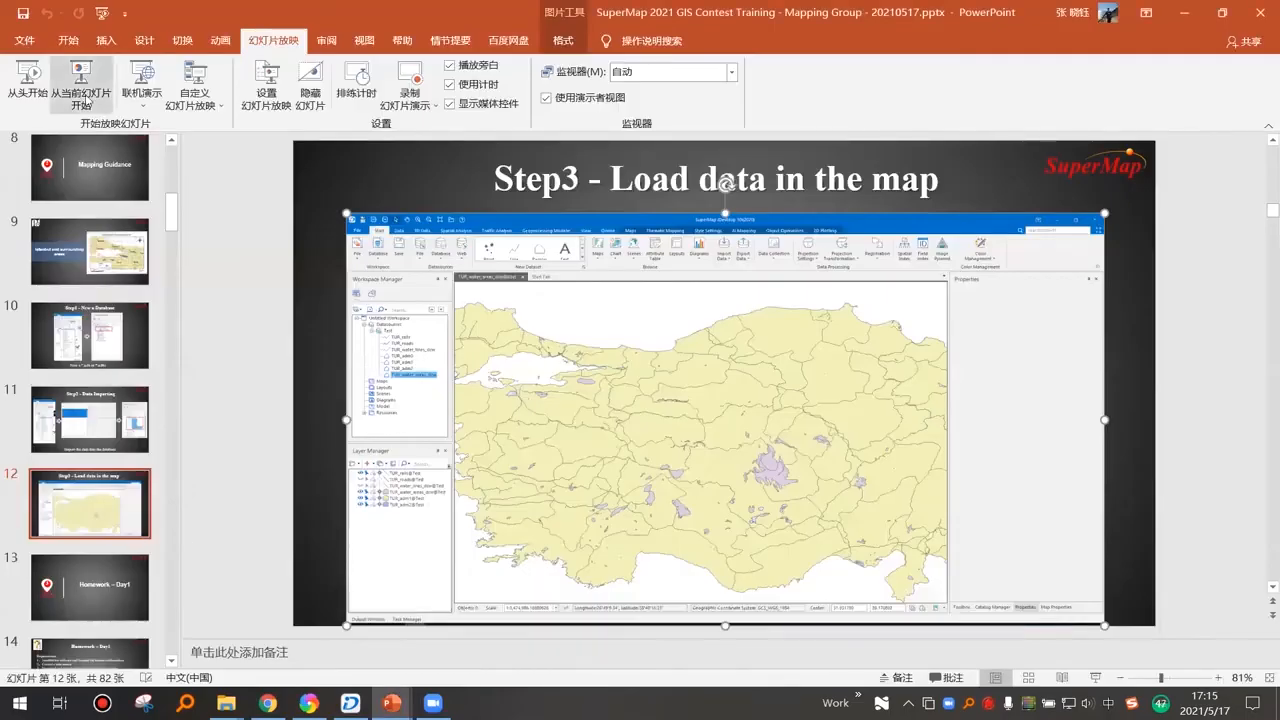
pyautogui.click(86, 101)
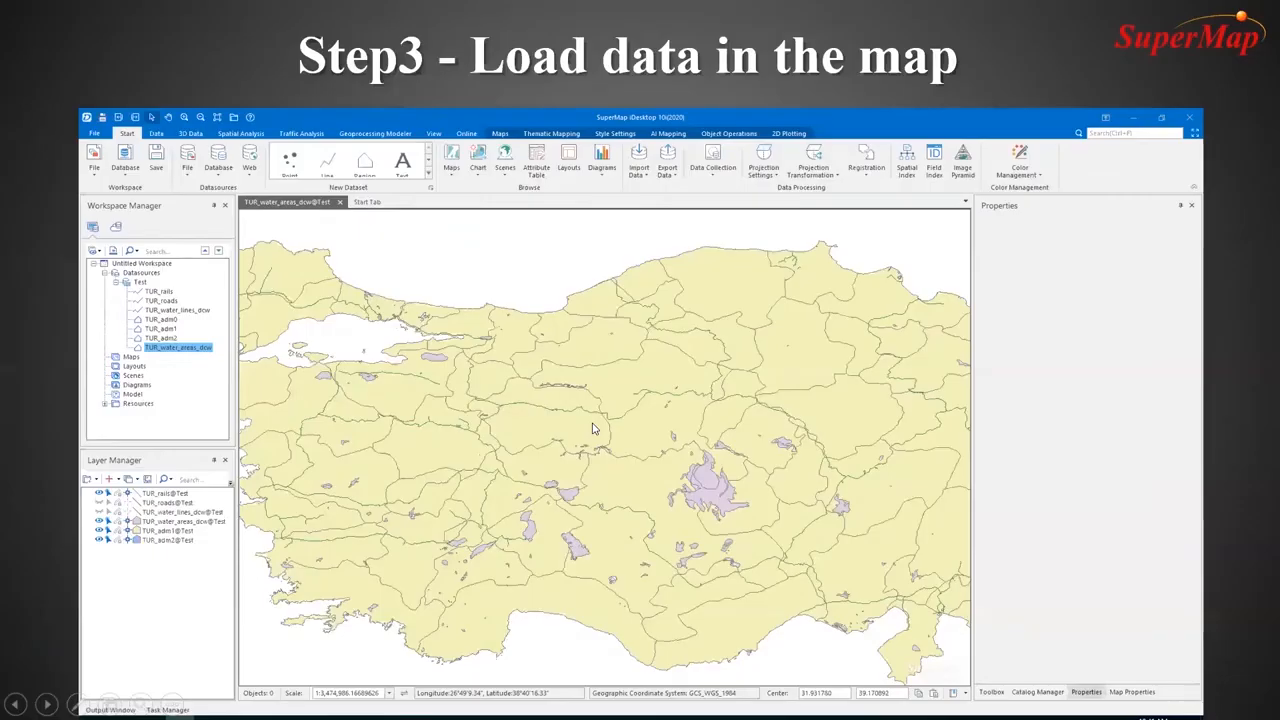
pyautogui.click(704, 543)
pyautogui.press('Left')
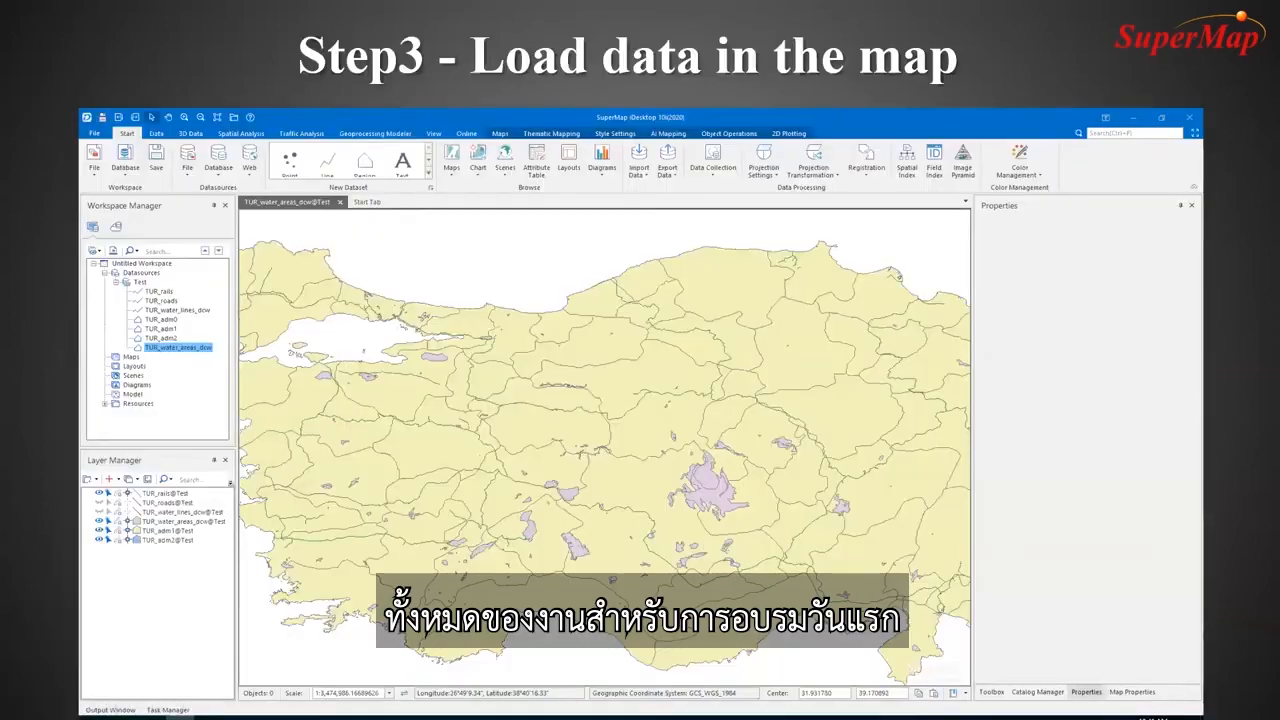
pyautogui.press('Right')
pyautogui.press('Right')
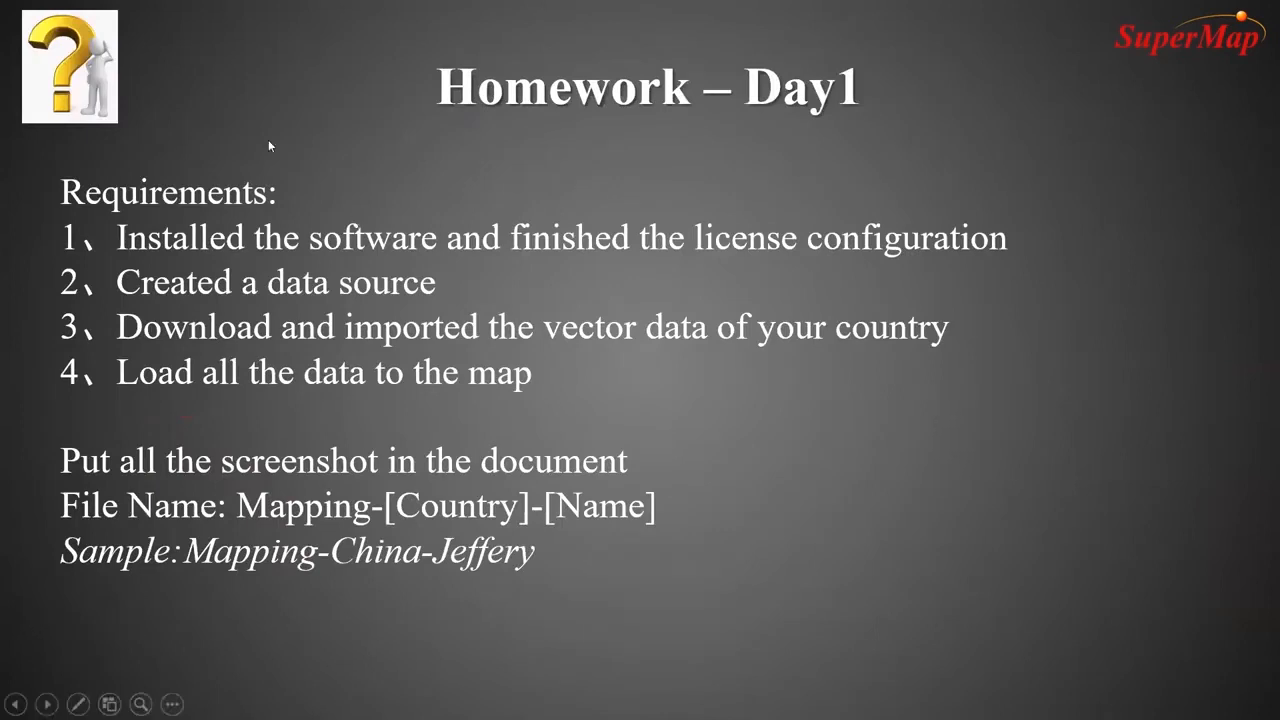